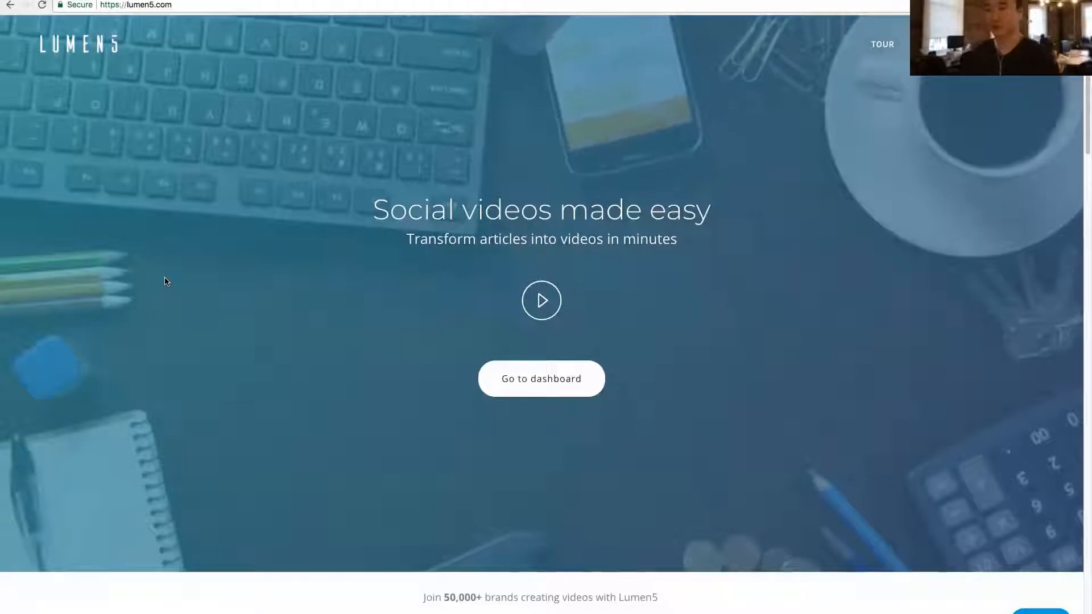
- Examine the Lumen5 home page's section on automated video creation with A.I., including its article-to-video comparison slider
scroll(166, 282, down, 2)
scroll(166, 282, down, 5)
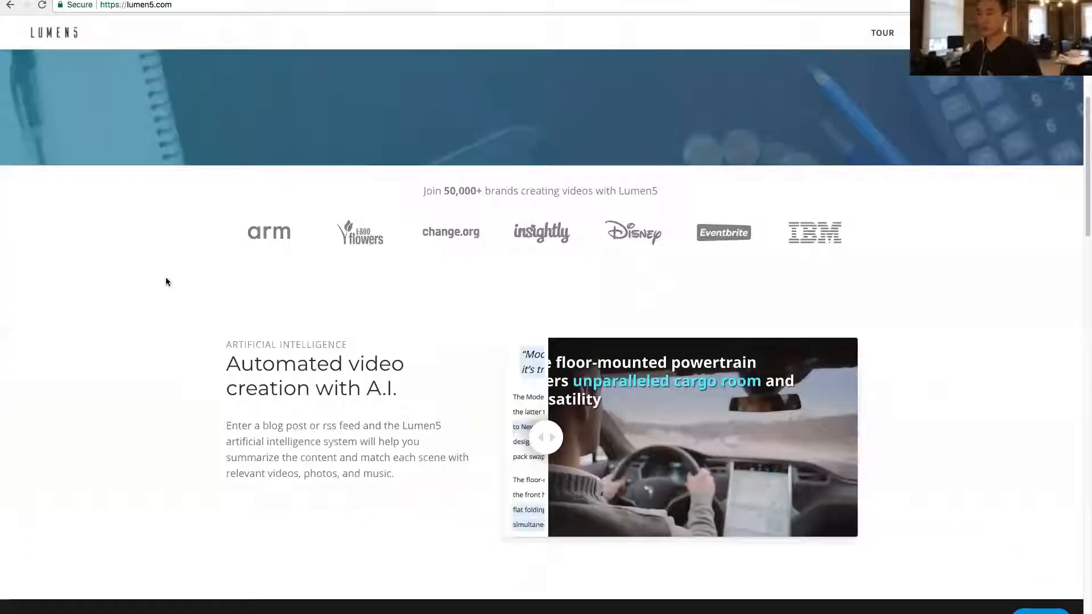
scroll(165, 278, down, 1)
scroll(166, 278, up, 1)
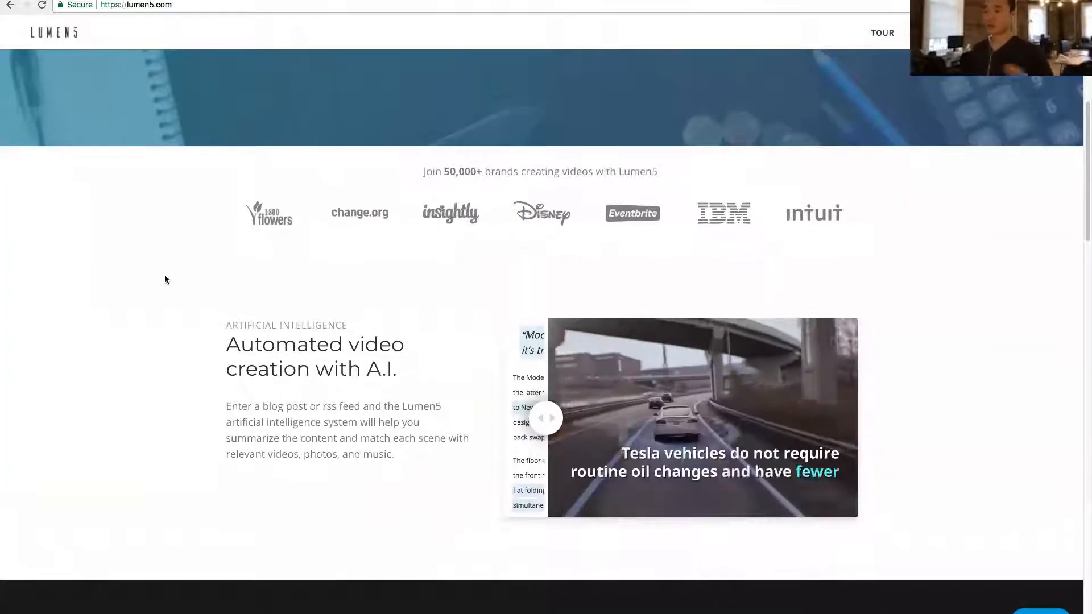
scroll(148, 275, up, 1)
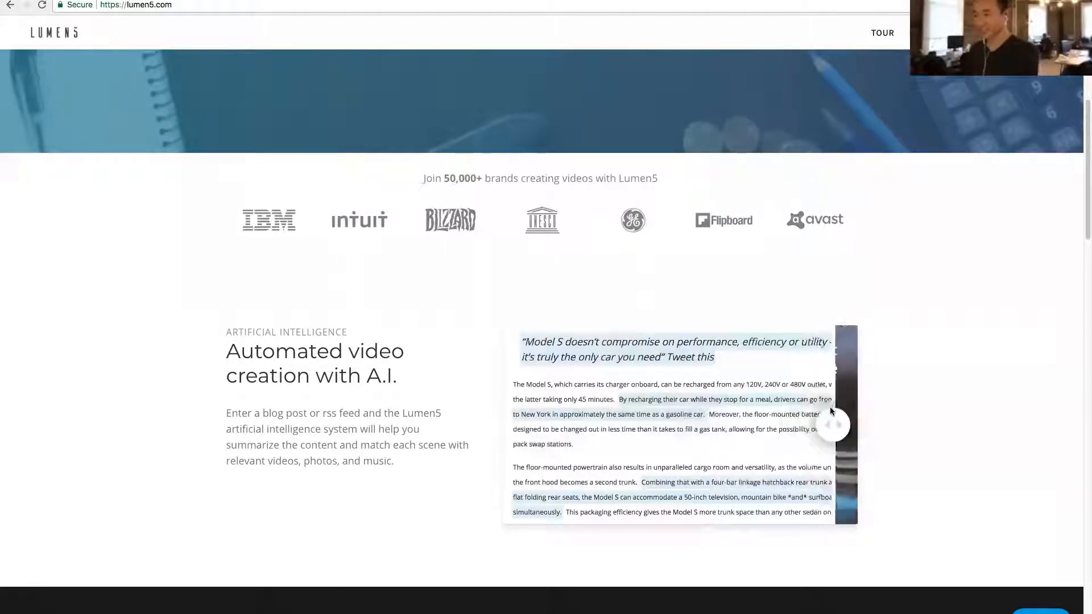
drag(830, 407, 528, 411)
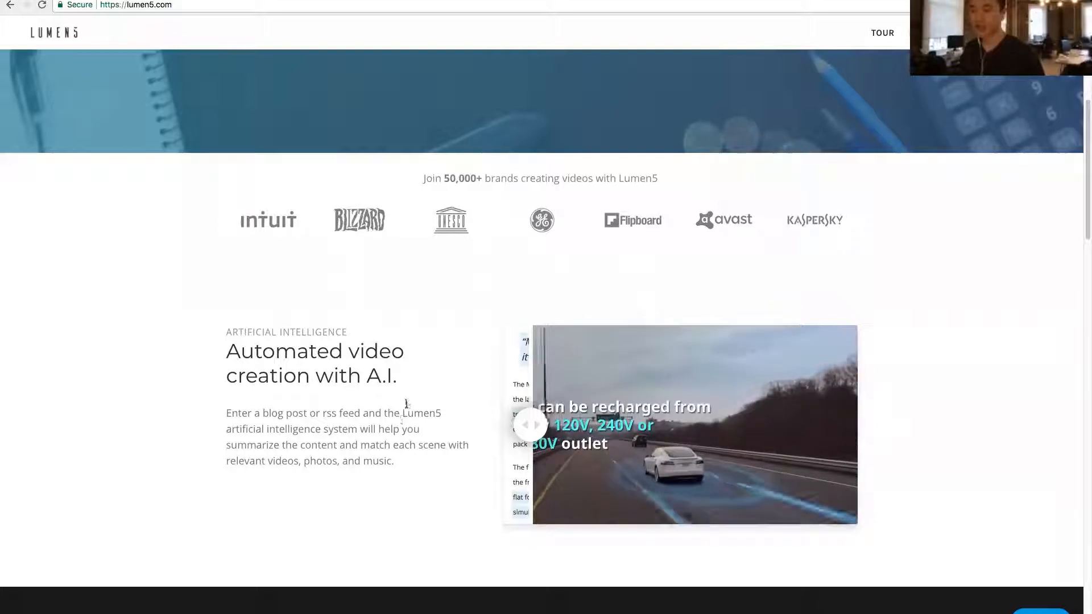
scroll(404, 383, up, 3)
scroll(404, 383, up, 5)
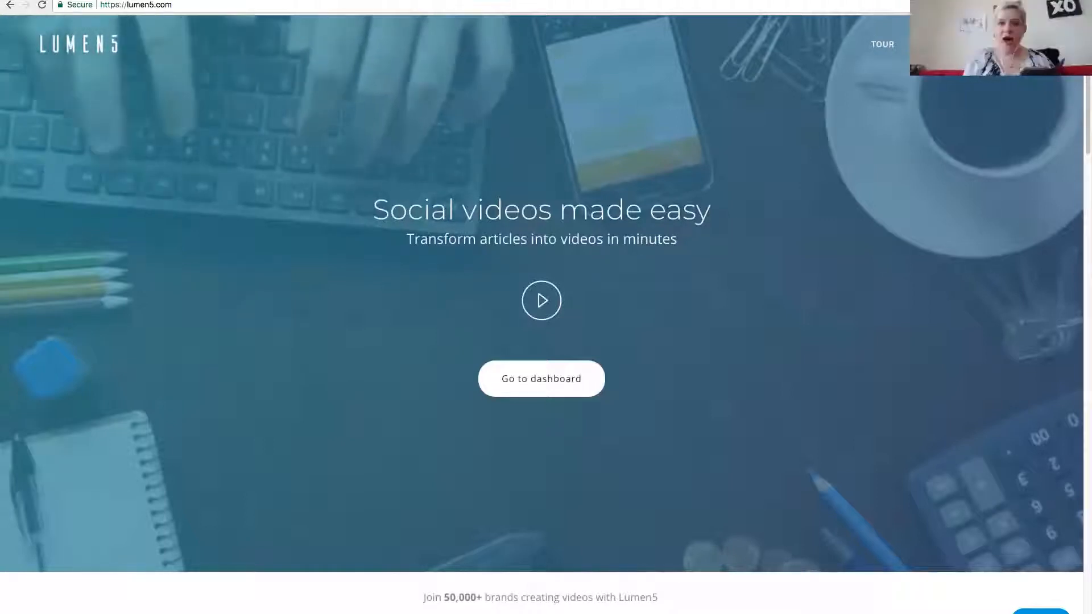
- View the Business Business Business home page and its web address, and switch to Lumen5's video creation page
click(353, 0)
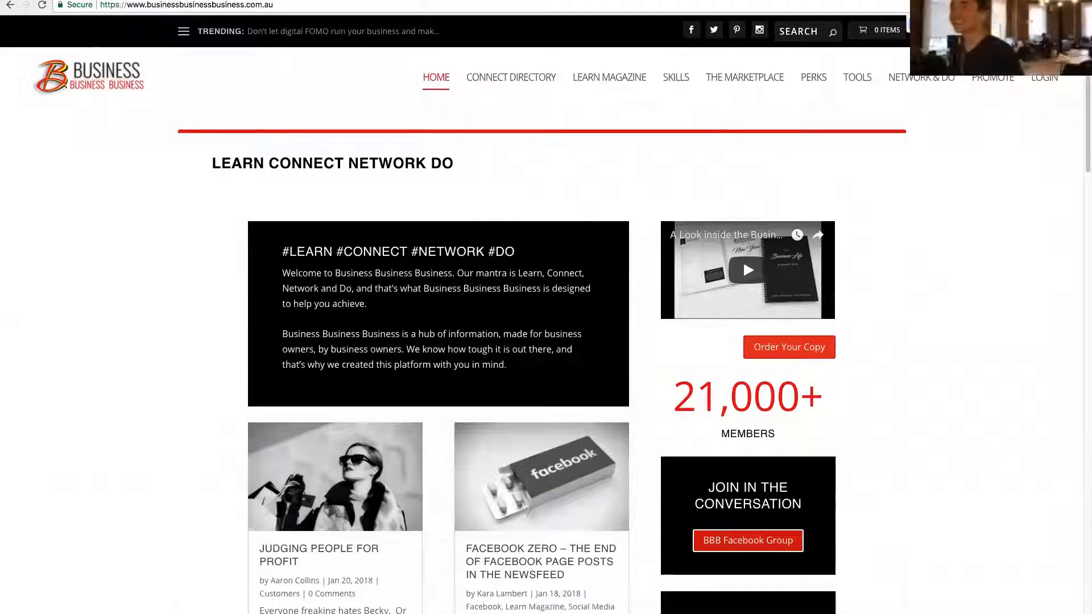
click(314, 6)
click(348, 7)
click(140, 239)
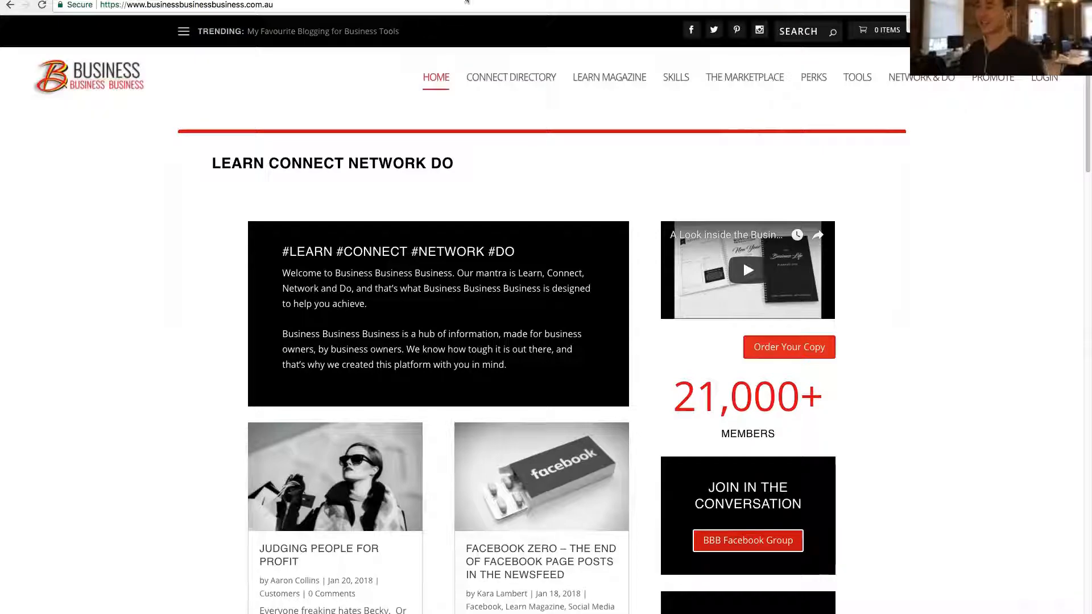
click(405, 1)
click(410, 6)
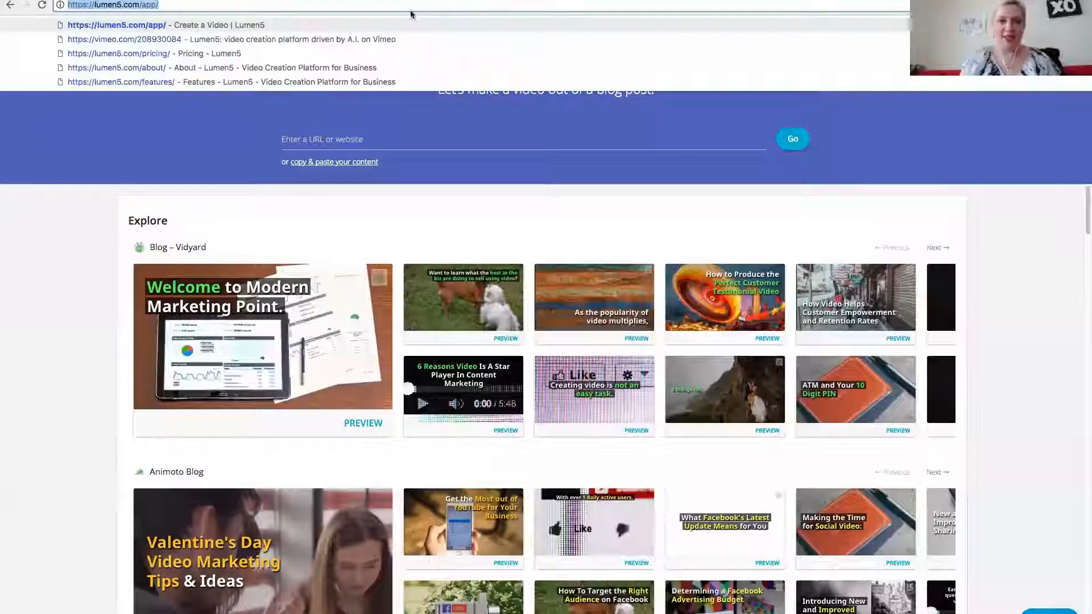
click(84, 234)
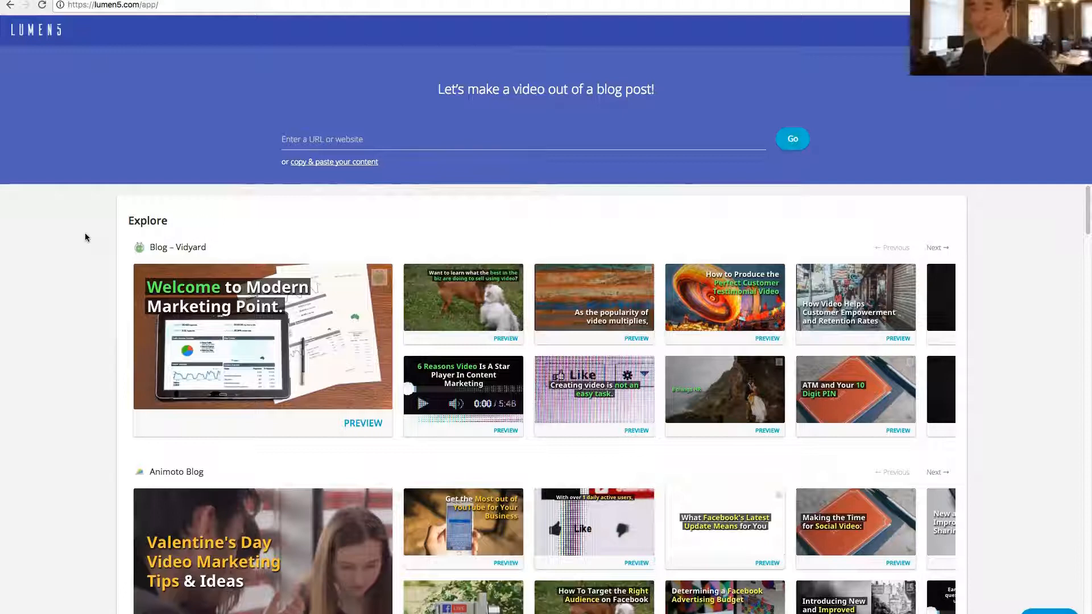
click(354, 136)
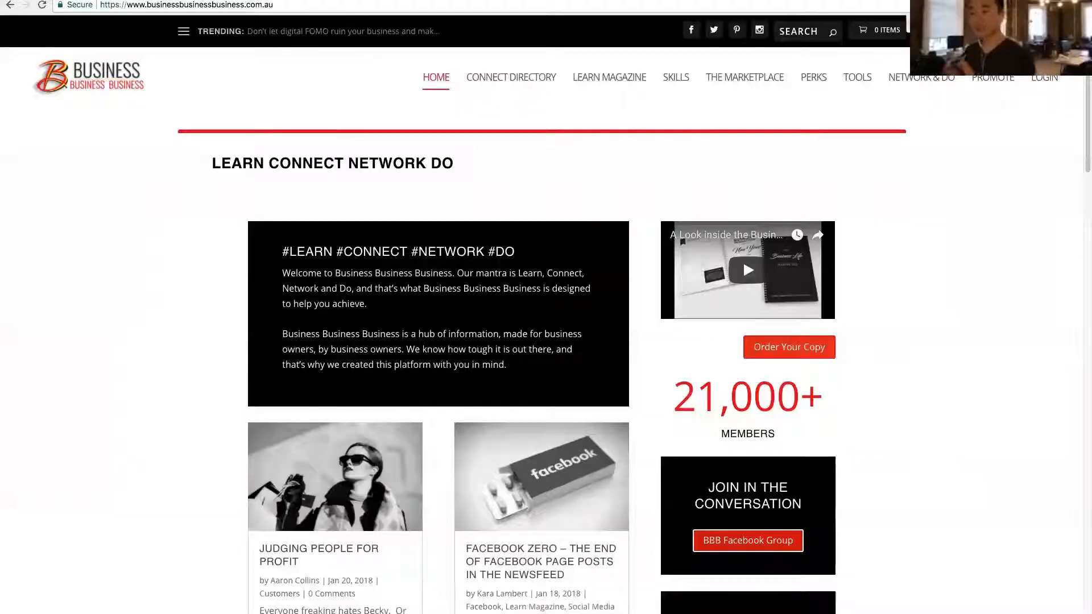
click(311, 6)
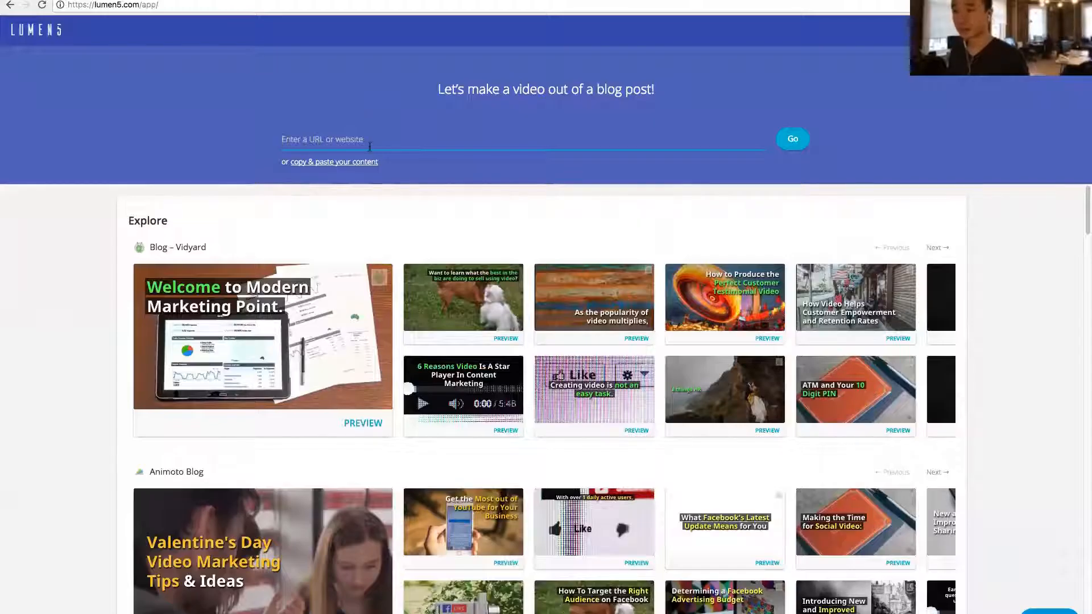
click(370, 147)
click(234, 126)
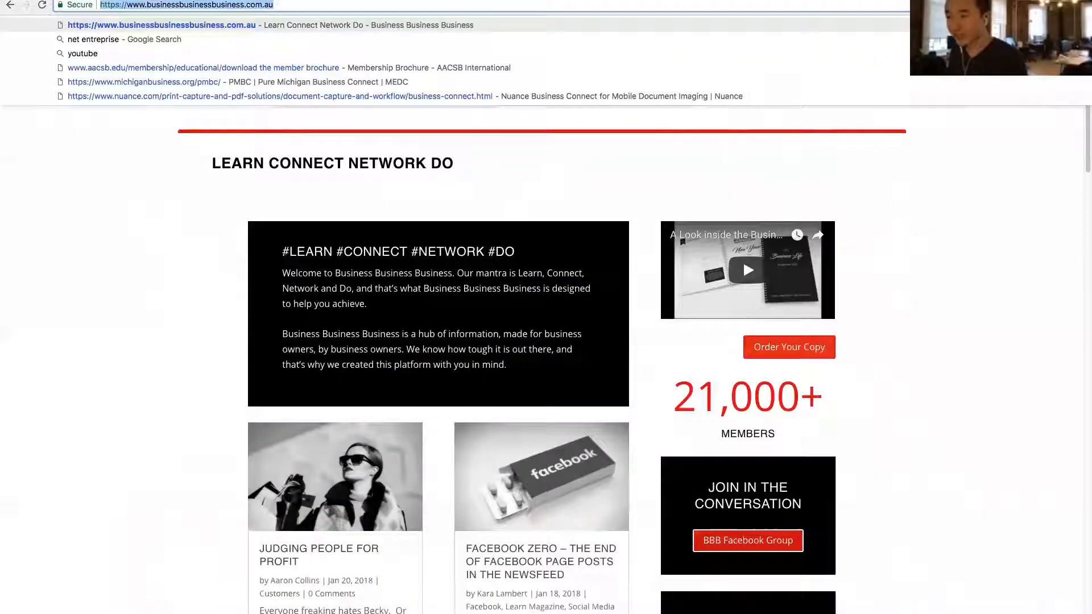
- Copy the #LEARN #CONNECT #NETWORK #DO welcome text from the Business Business Business home page and create a Lumen5 video from it as pasted content
click(285, 261)
drag(283, 252, 524, 365)
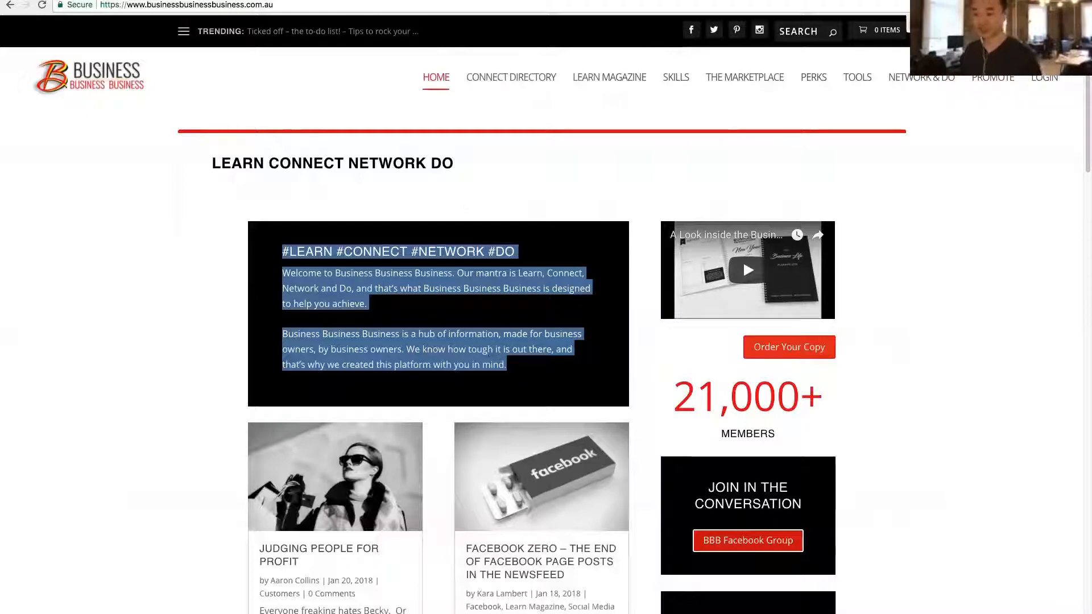
click(455, 0)
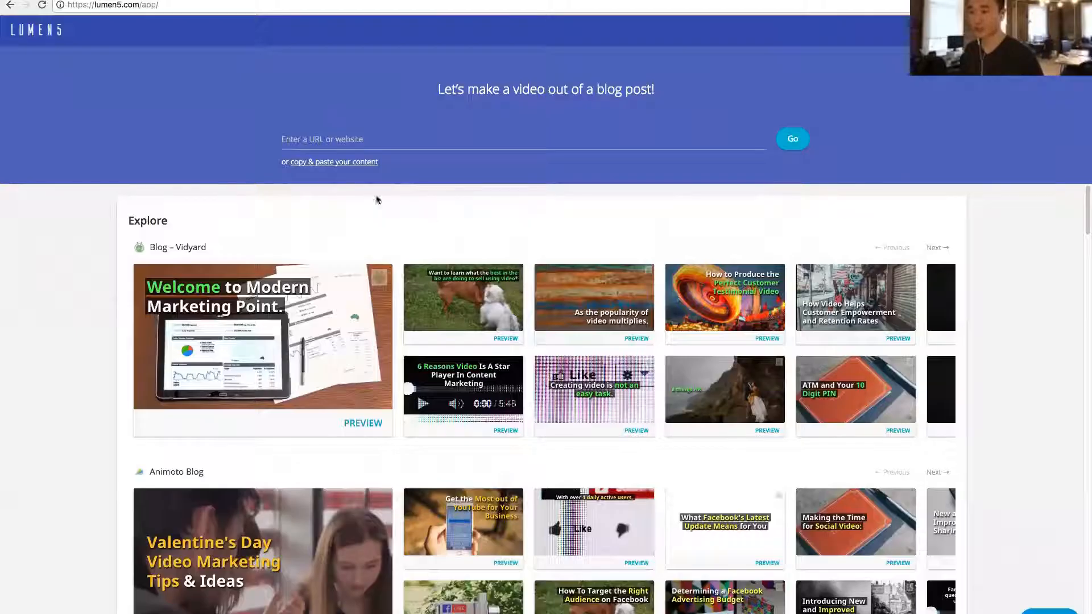
click(340, 163)
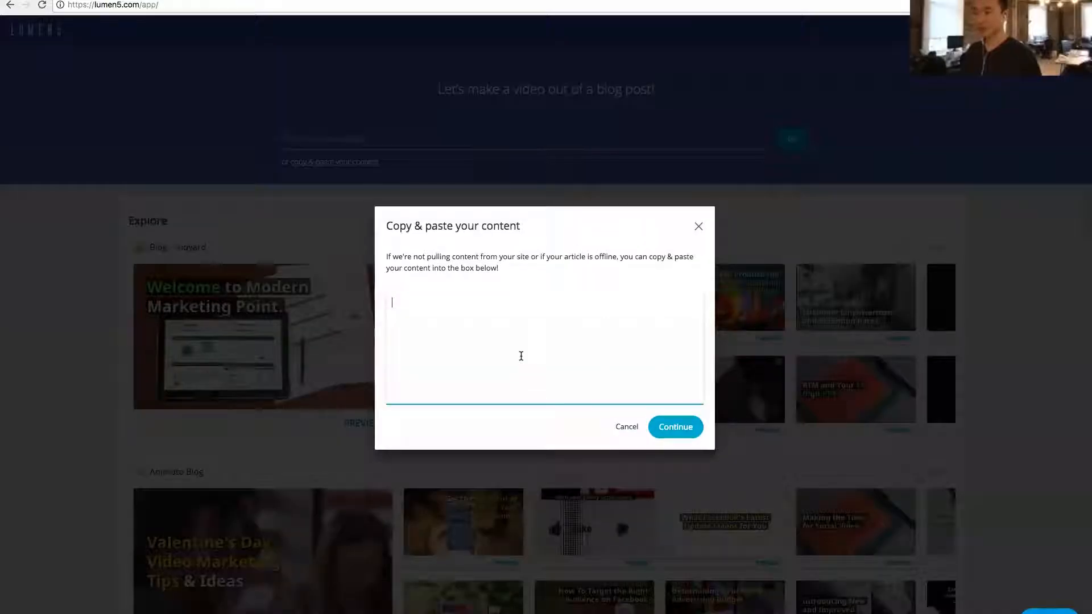
key(ctrl+v)
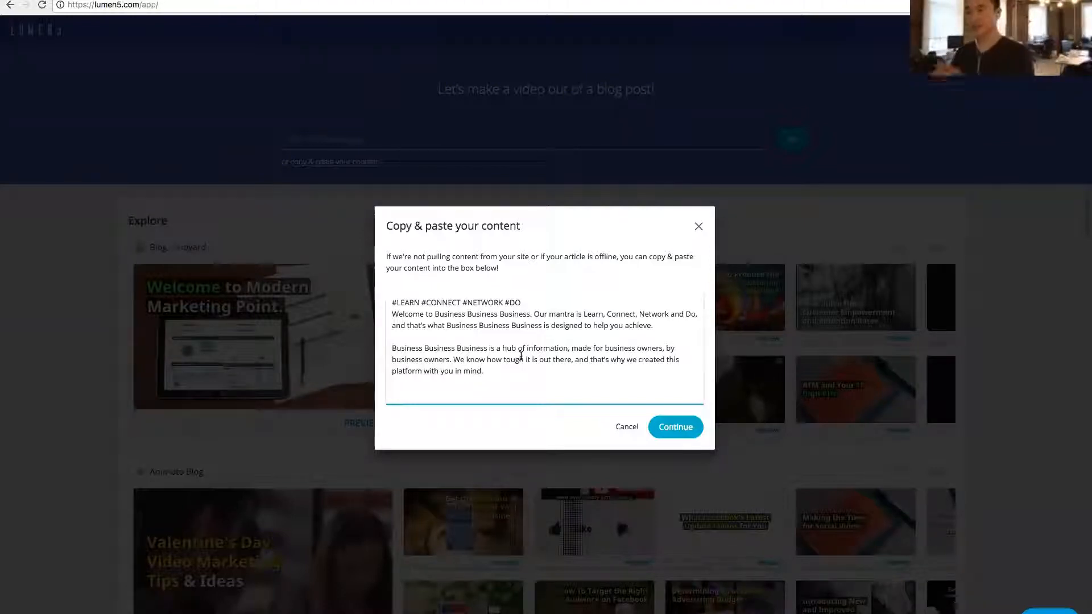
click(674, 427)
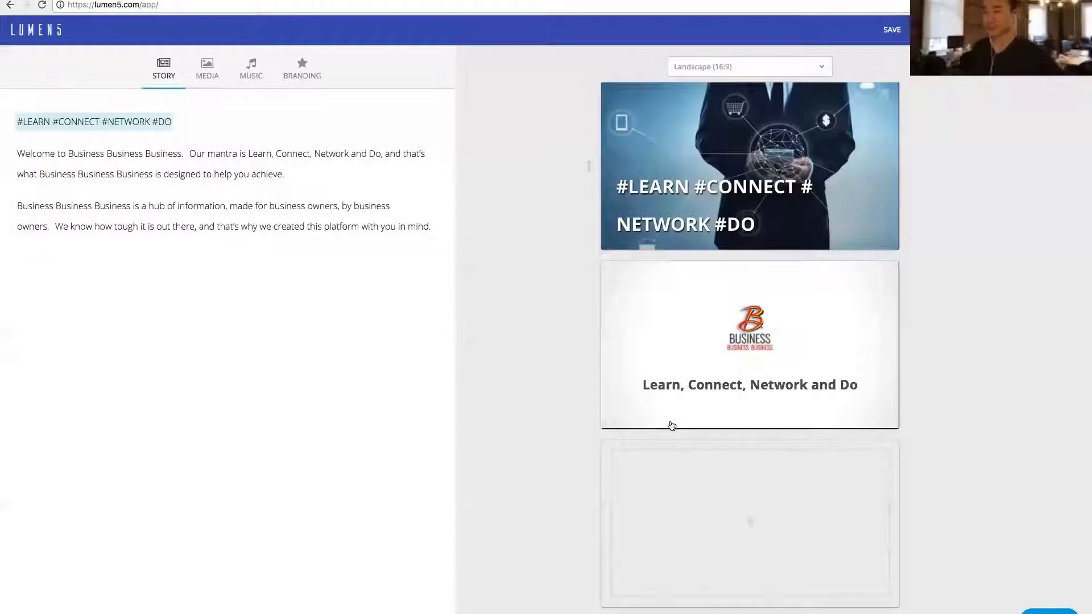
- Apply the Generic brand preset to the video's branding
click(302, 68)
click(223, 113)
scroll(196, 183, down, 3)
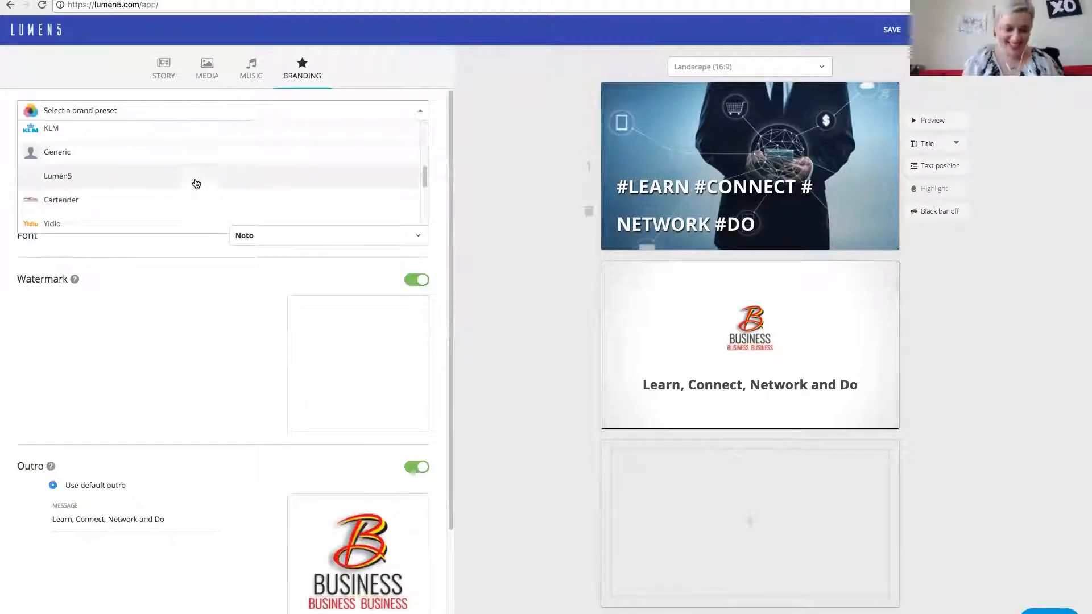
click(146, 158)
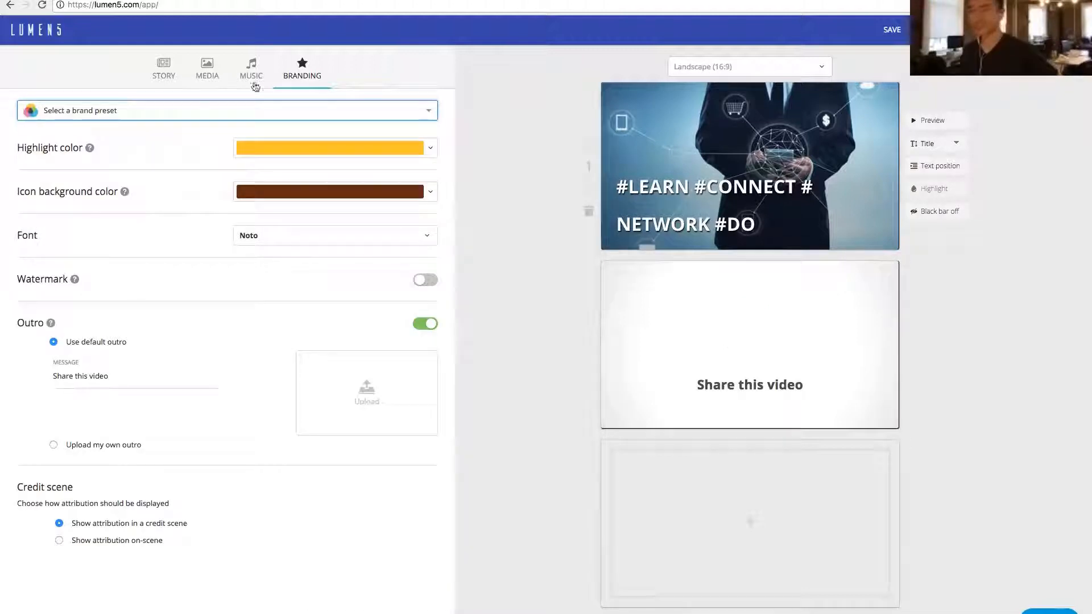
- Add the sentence "Welcome to Business Business Business." as a scene and delete the #LEARN #CONNECT #NETWORK #DO title scene
click(164, 69)
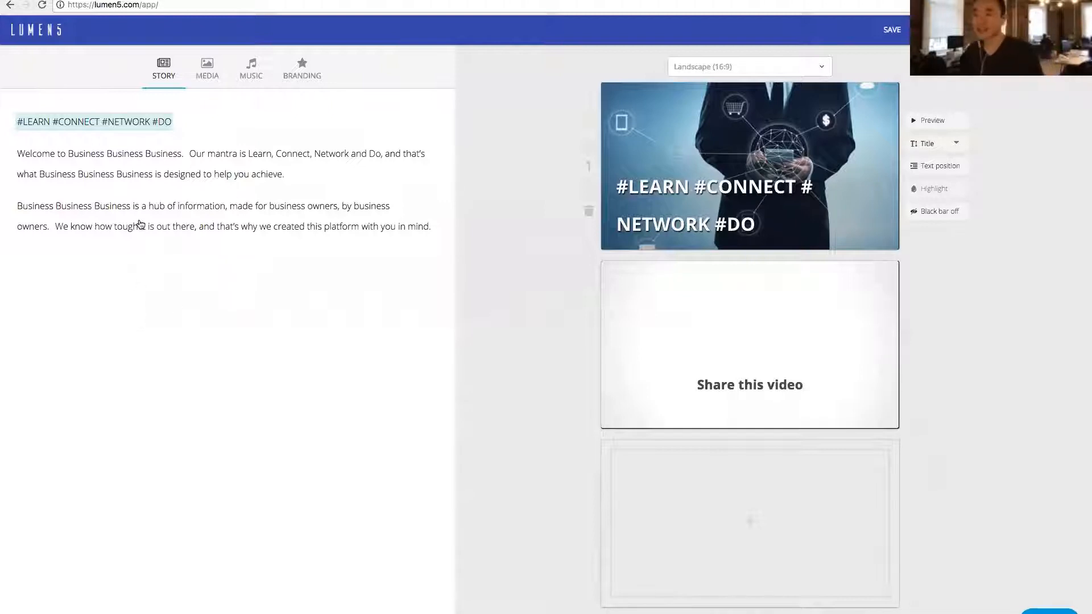
click(146, 161)
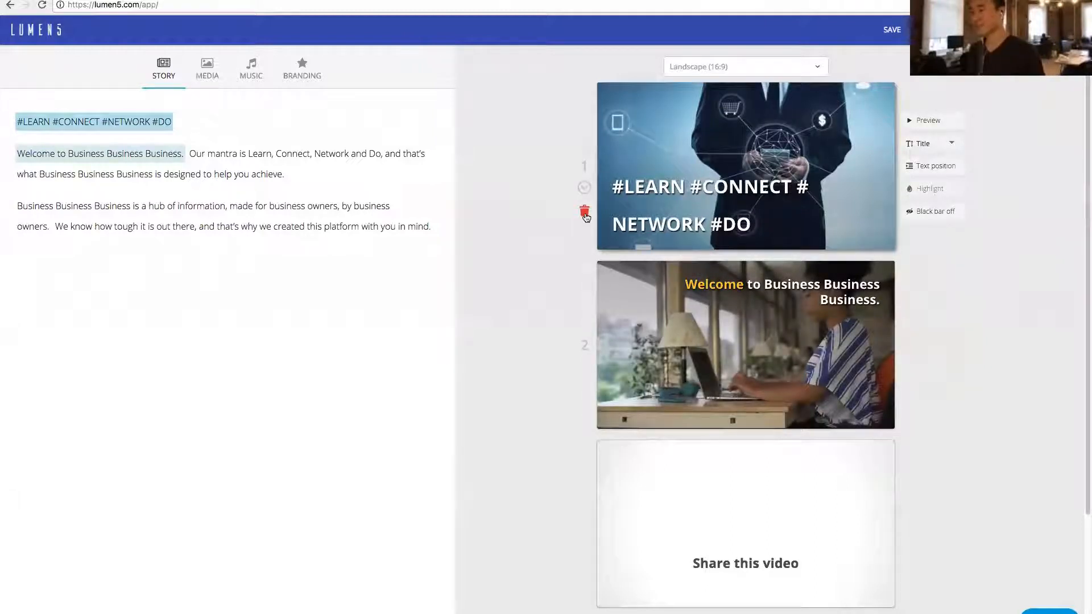
click(584, 215)
click(765, 178)
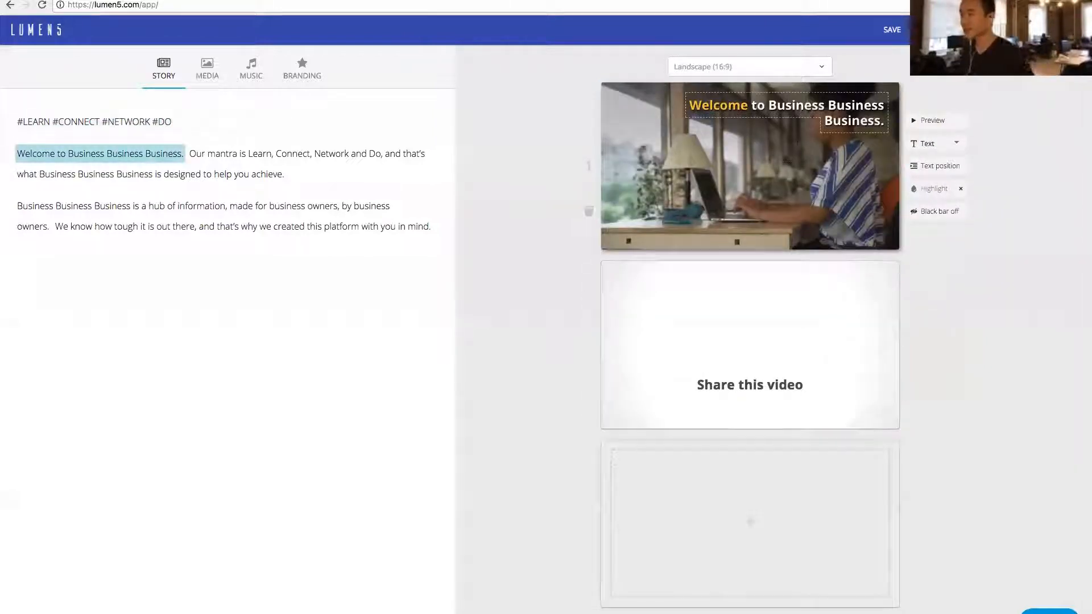
- Add the remaining story sentences as scenes: the mantra, the hub of information, and the "We know how tough it is" sentence
click(267, 159)
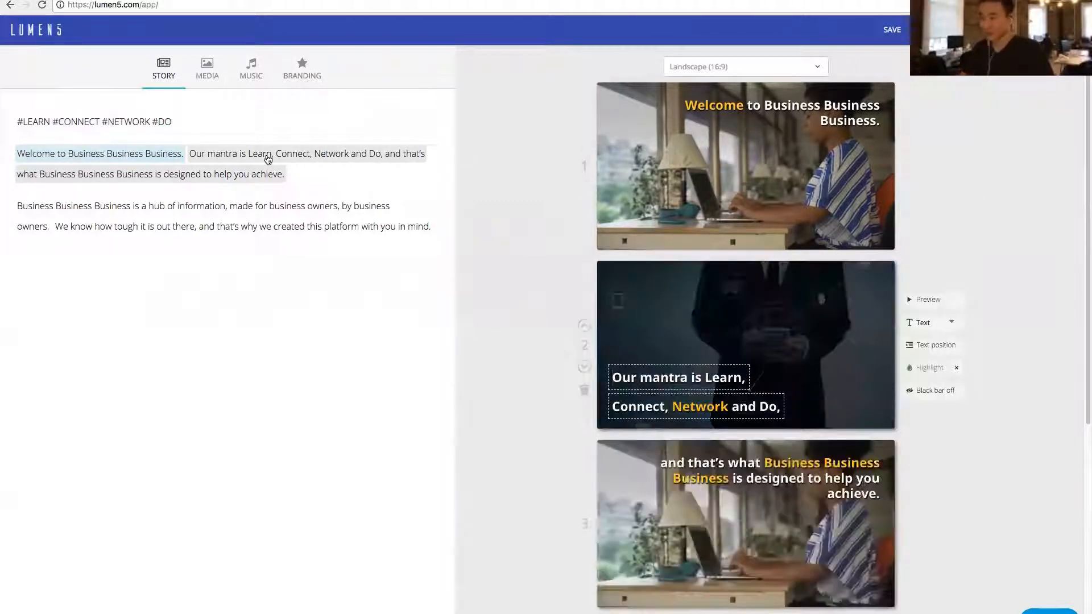
scroll(716, 447, down, 3)
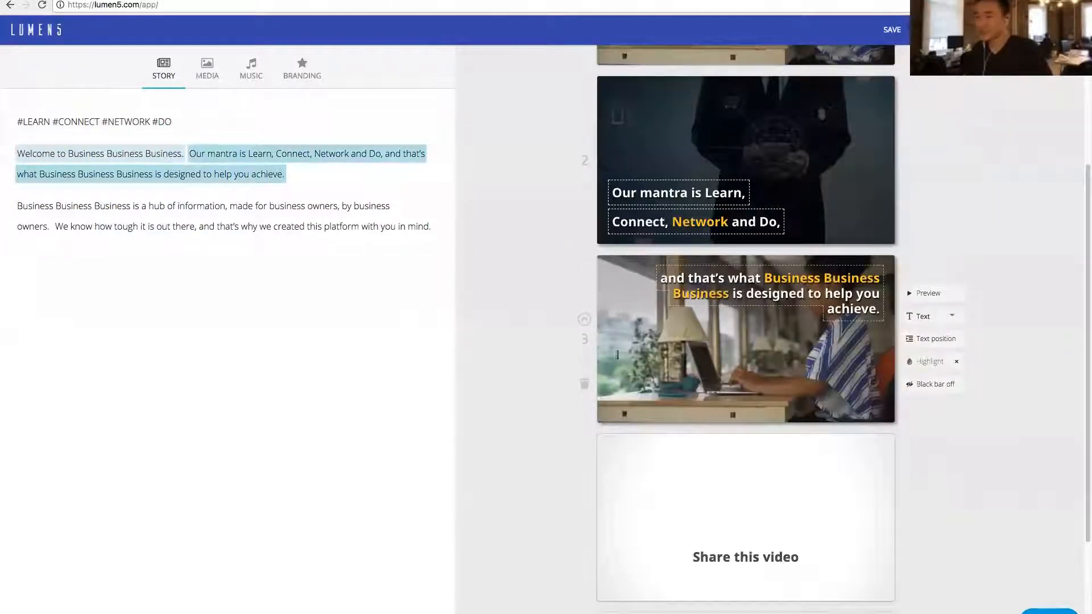
click(96, 212)
click(109, 227)
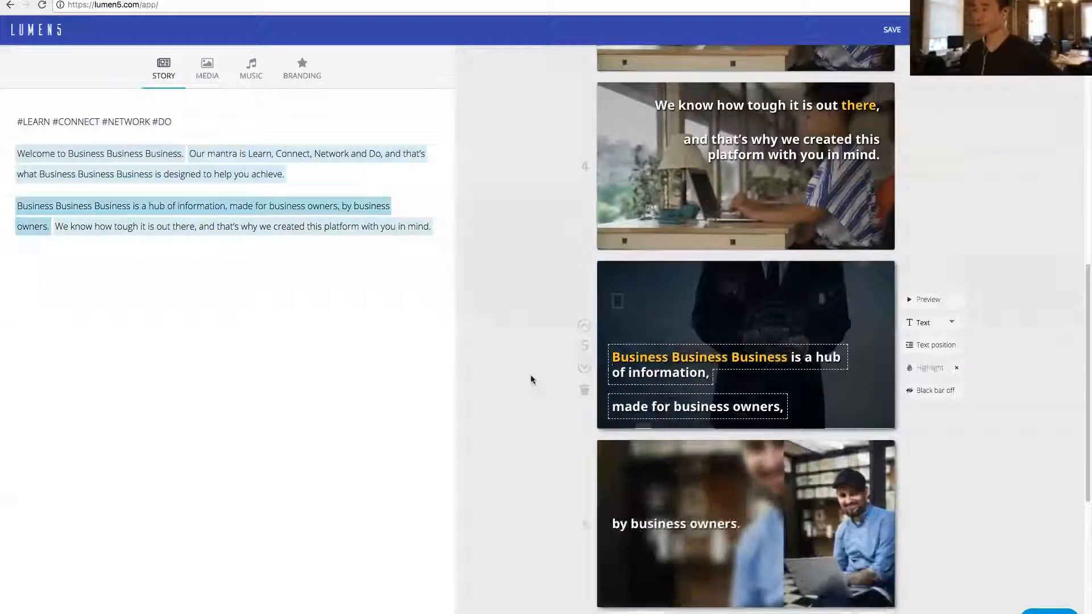
- Review the generated scenes in the storyboard and check the video's publishing options without rendering
scroll(529, 382, up, 3)
scroll(528, 383, up, 7)
scroll(528, 382, down, 4)
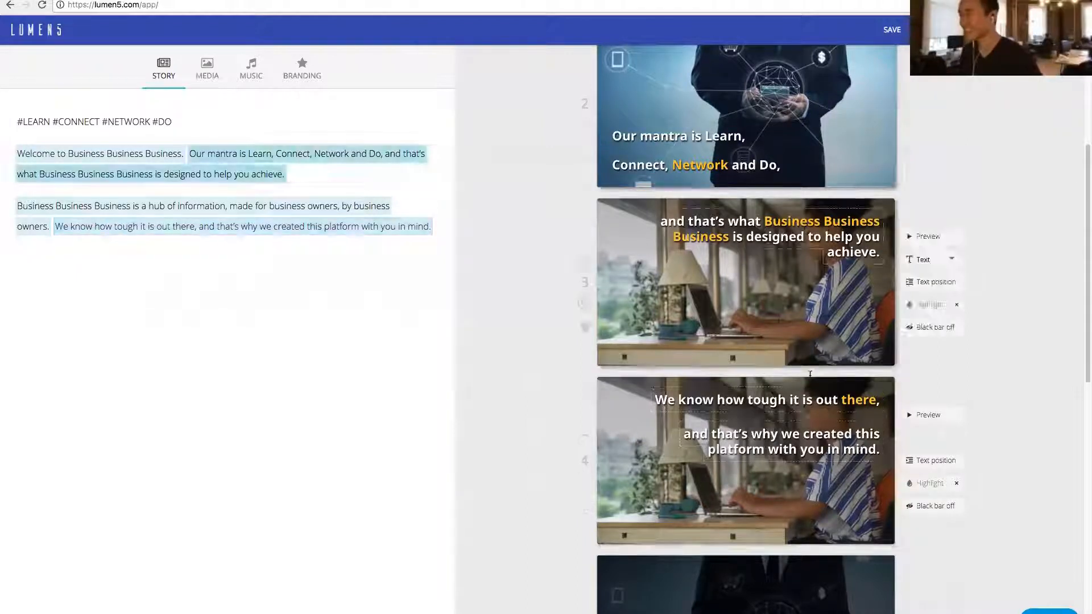
scroll(572, 299, up, 5)
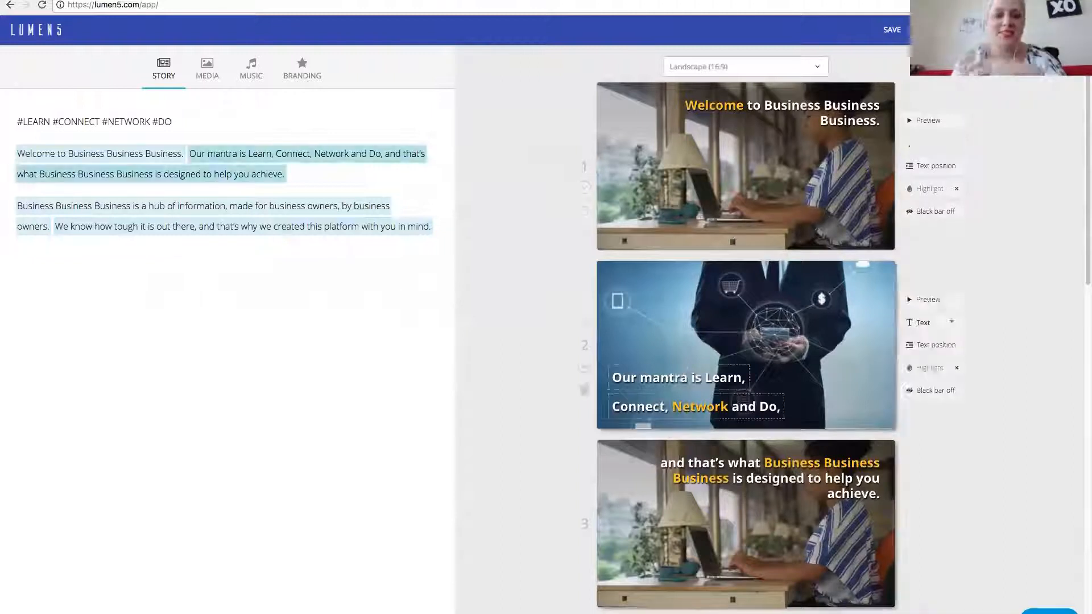
scroll(826, 312, down, 7)
scroll(826, 312, down, 4)
scroll(826, 312, up, 10)
click(941, 30)
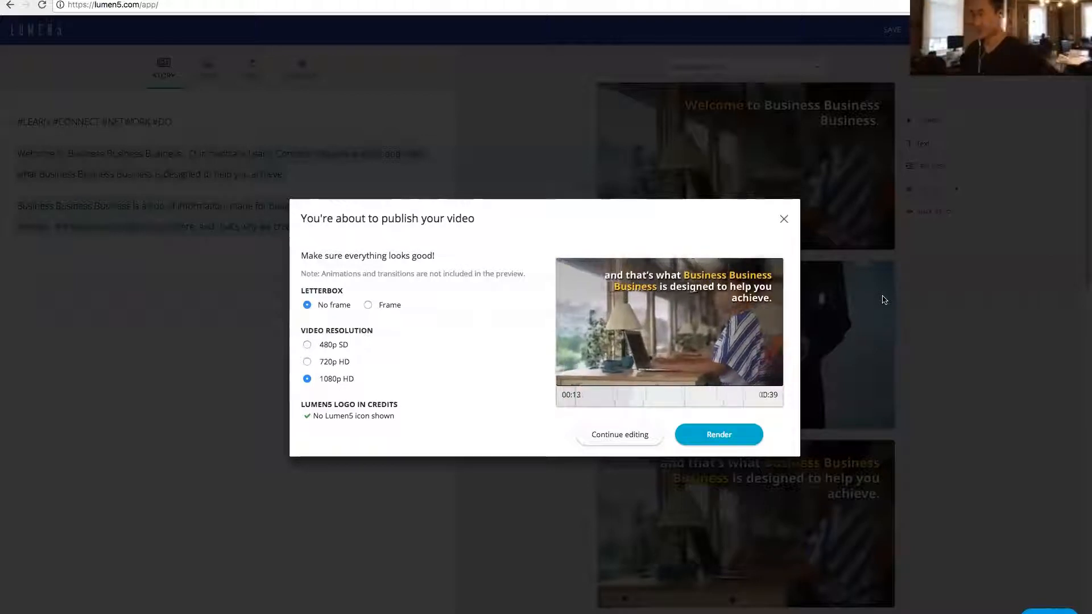
click(784, 222)
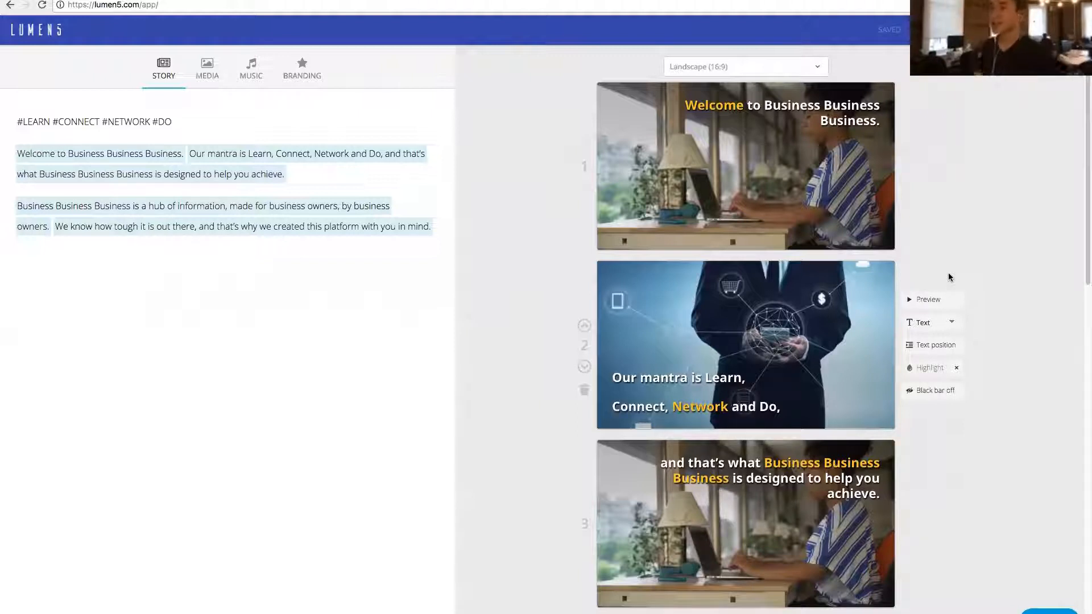
- Search the copyright-free media library for "business"
click(207, 76)
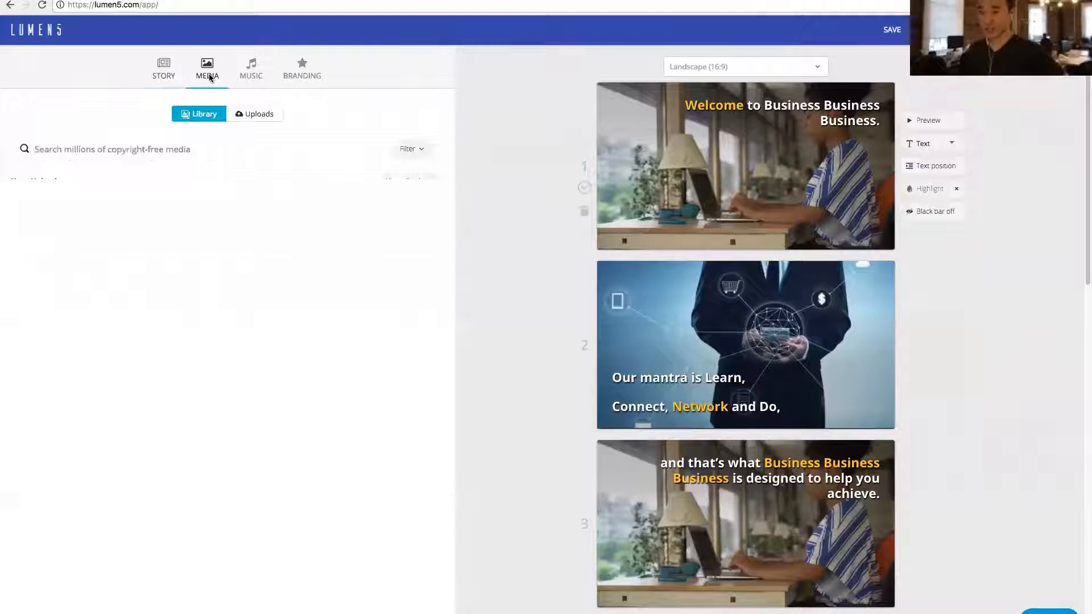
scroll(211, 329, down, 10)
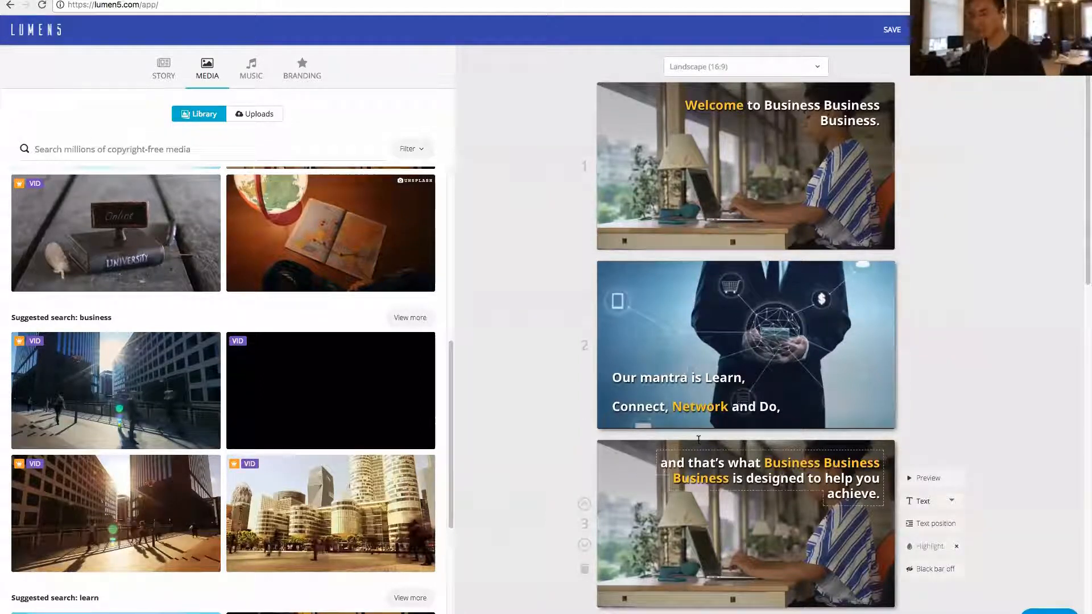
click(146, 149)
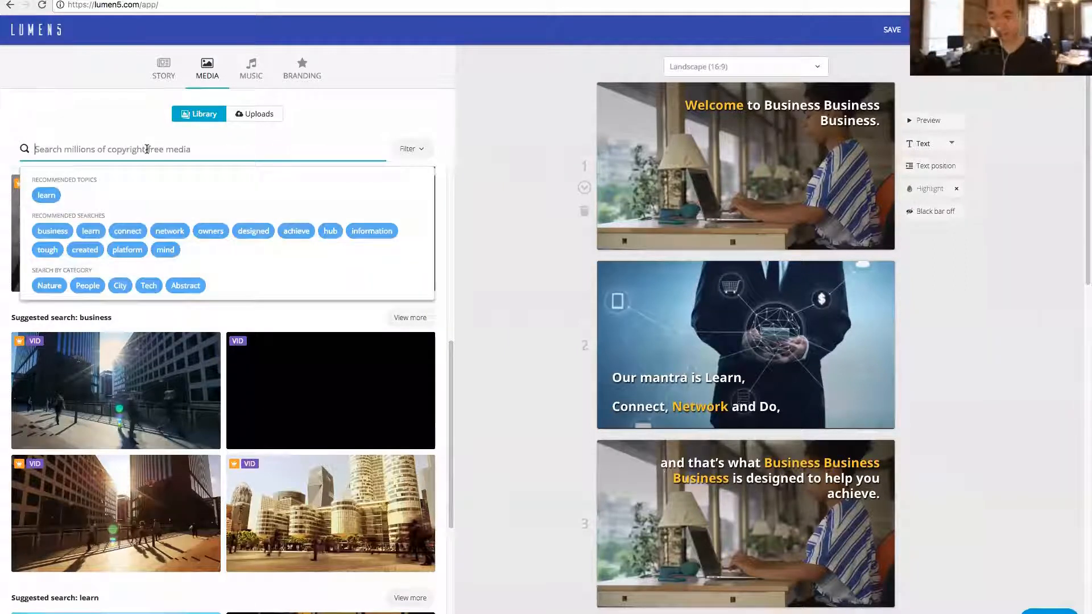
text(business)
key(Return)
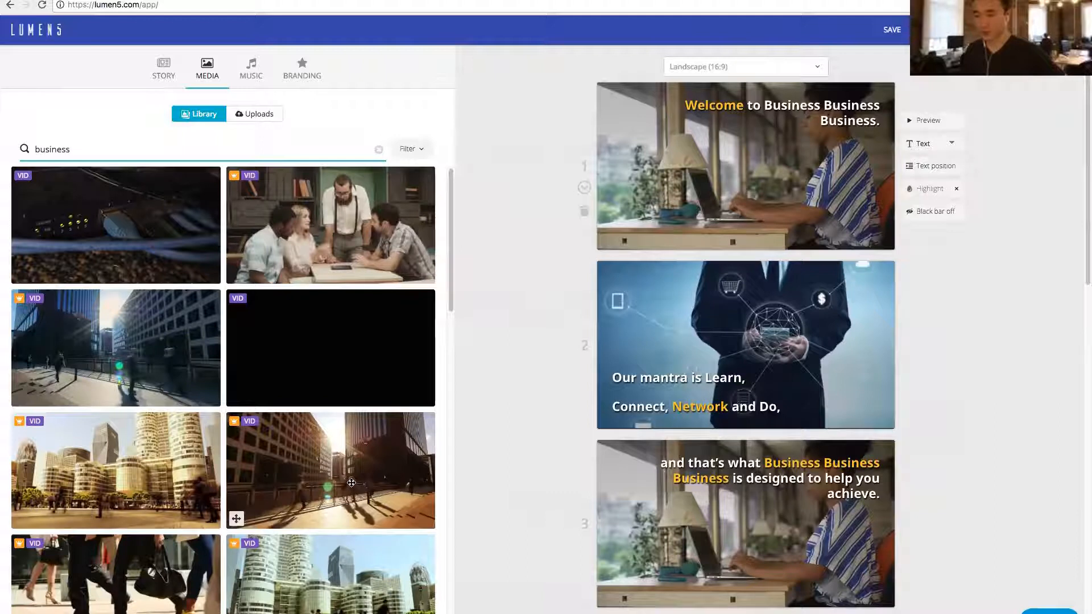
- Replace the first scene's background with the video clip of business people's walking legs and preview that scene
scroll(364, 512, down, 1)
scroll(153, 529, down, 2)
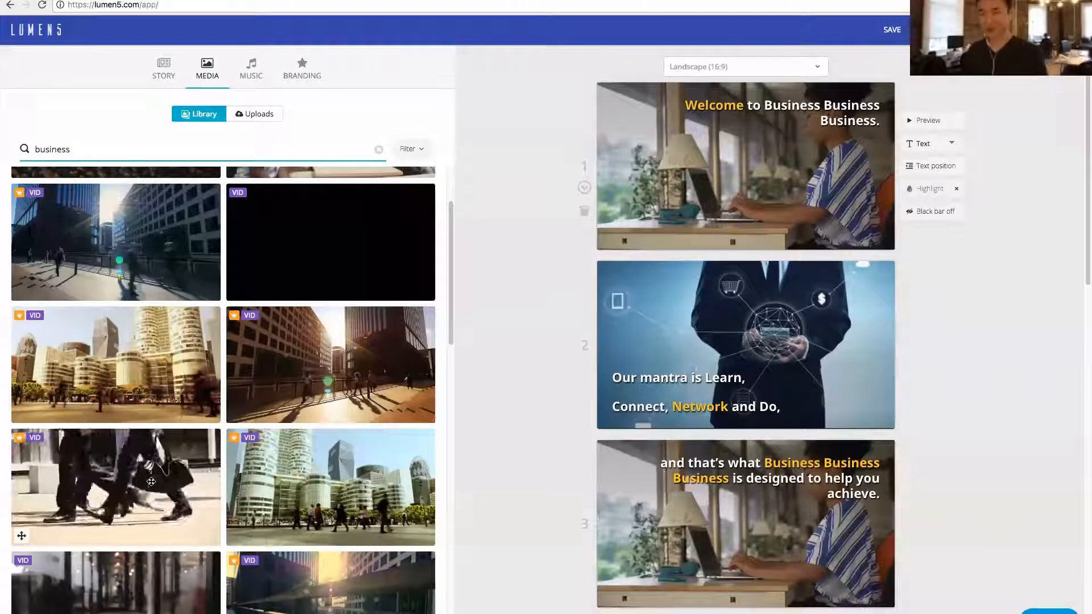
drag(140, 490, 700, 191)
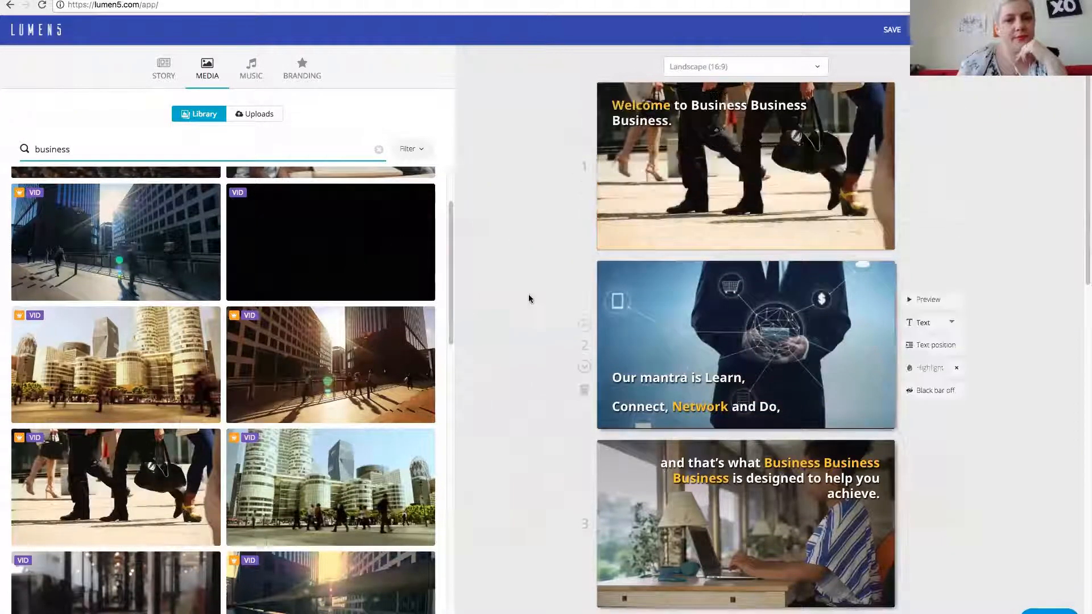
click(935, 120)
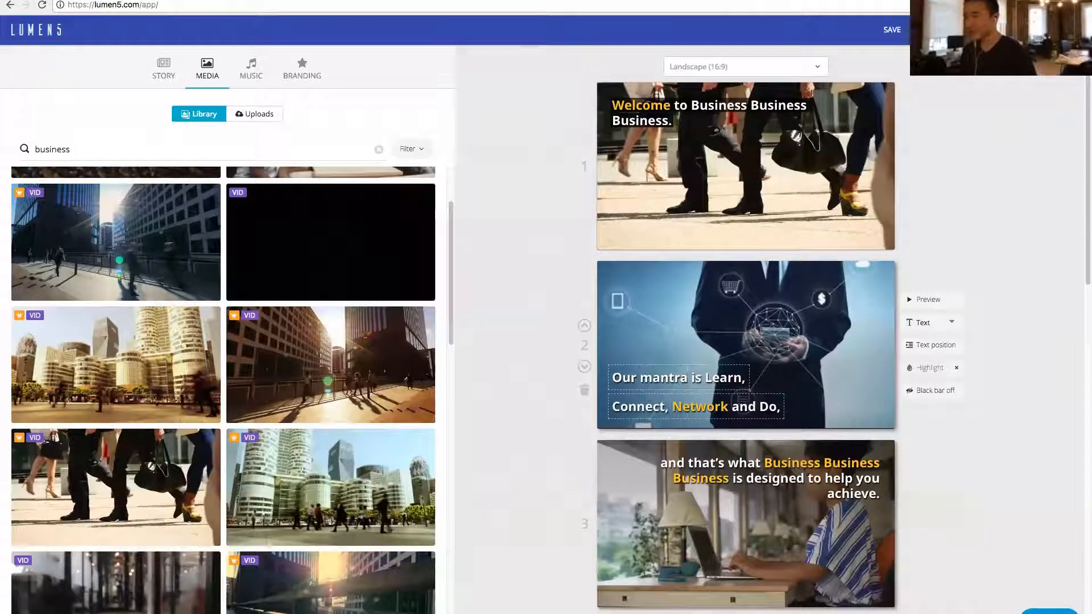
- Preview the second scene with the "Our mantra is Learn, Connect, Network and Do," text, and stop its playback
click(940, 301)
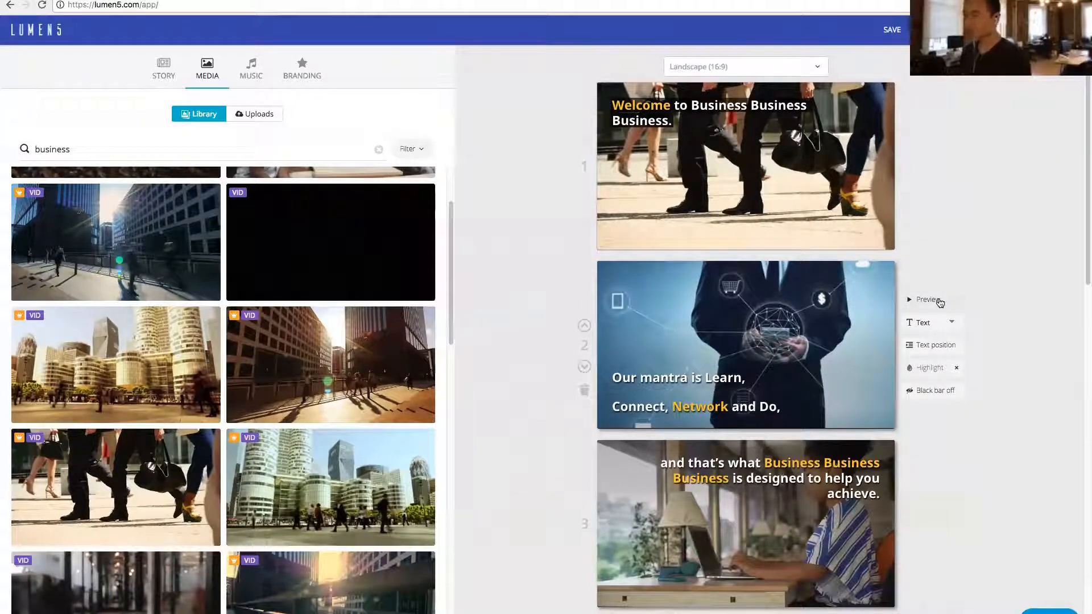
scroll(938, 296, down, 1)
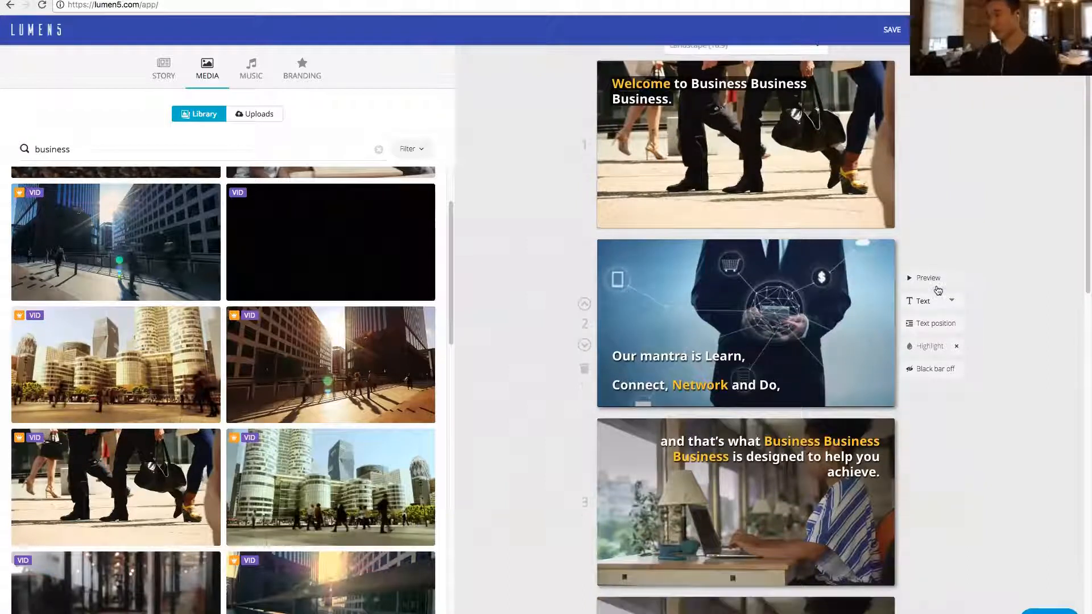
click(937, 285)
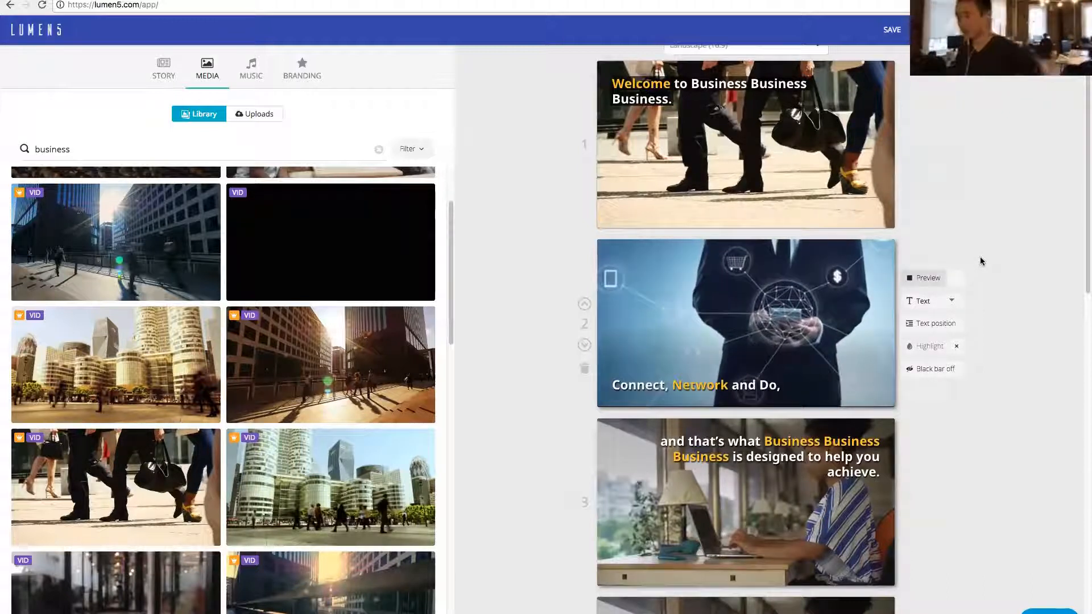
click(961, 276)
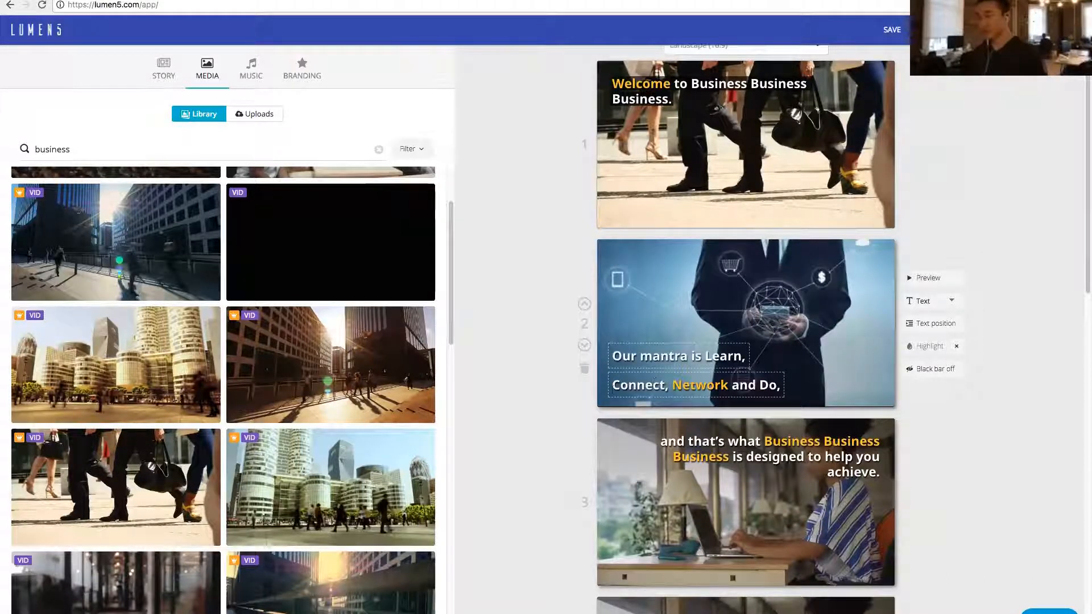
- Join the second scene's mantra text into one block and add a copy of the third scene's text as a new block below it
click(614, 385)
key(BackSpace)
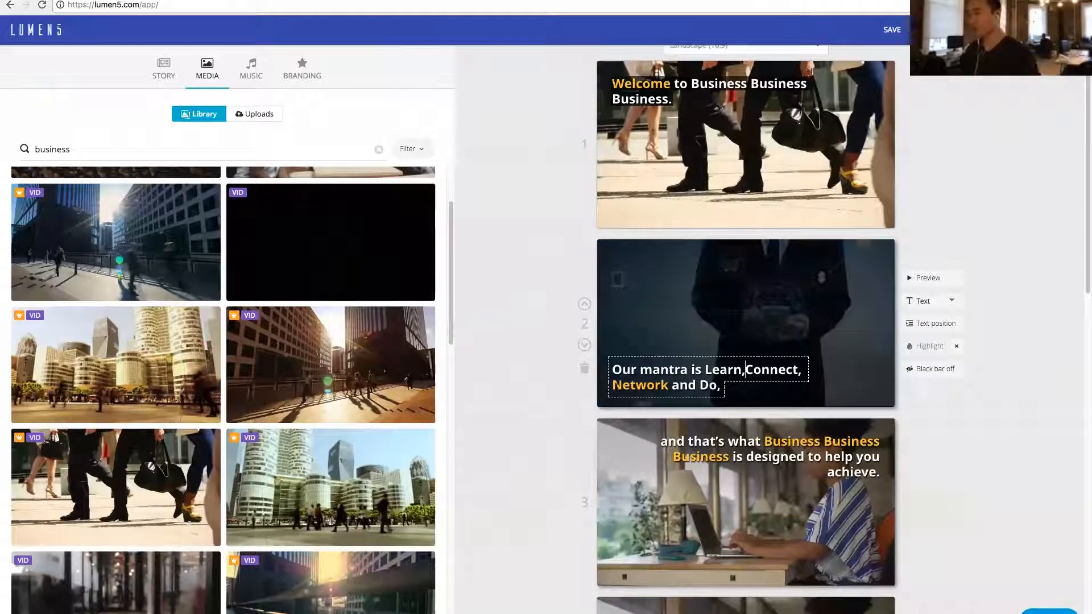
click(780, 441)
key(super+a)
key(super+c)
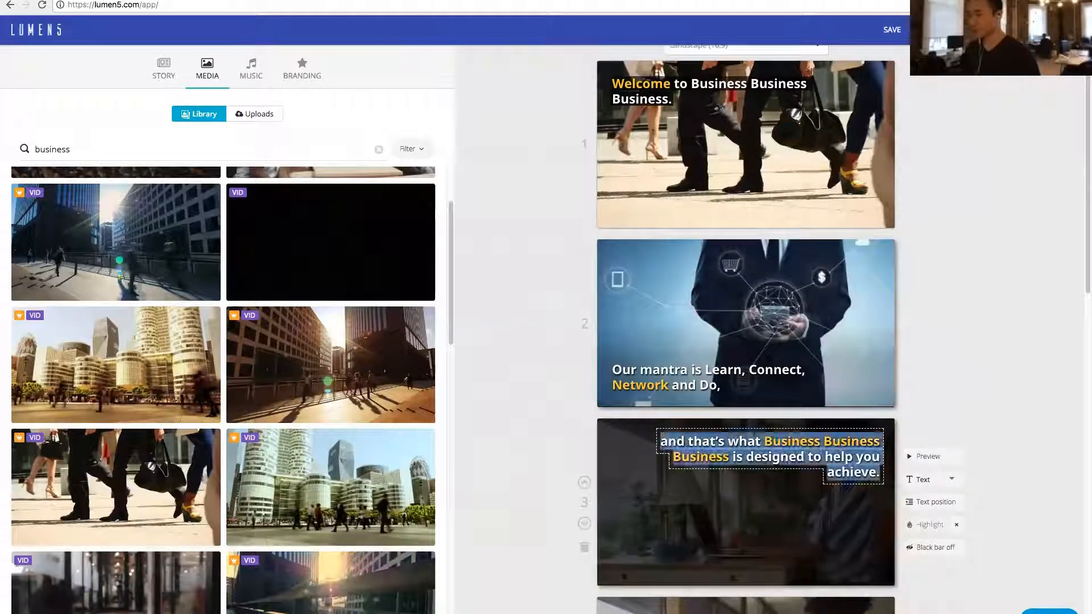
click(721, 385)
key(Return)
key(super+v)
- Delete the third scene containing the duplicated "and that's what Business Business Business is designed to help you achieve." text
scroll(586, 518, down, 1)
click(585, 518)
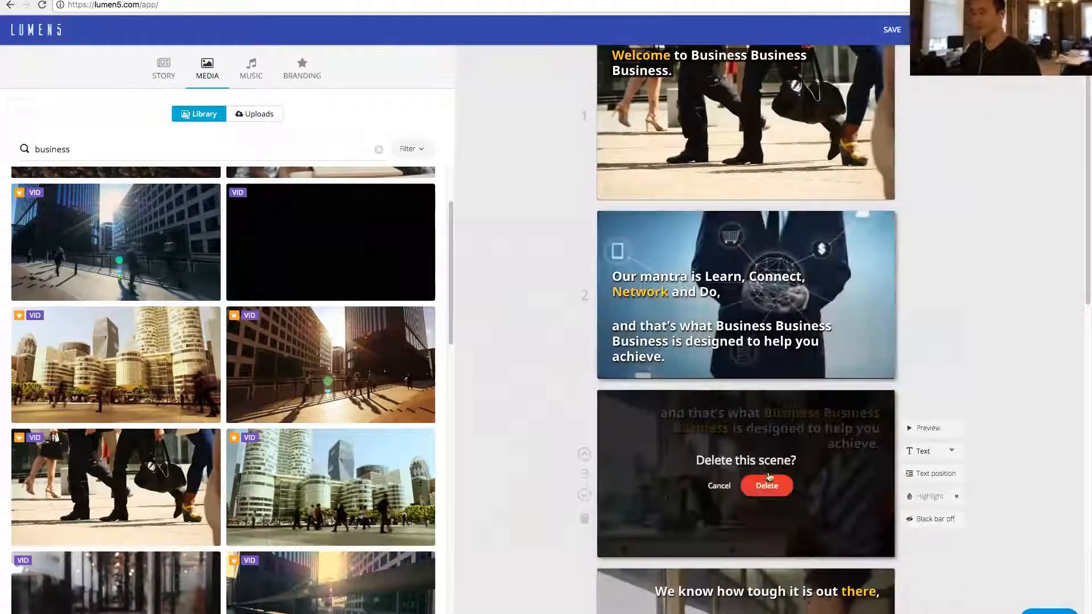
click(766, 487)
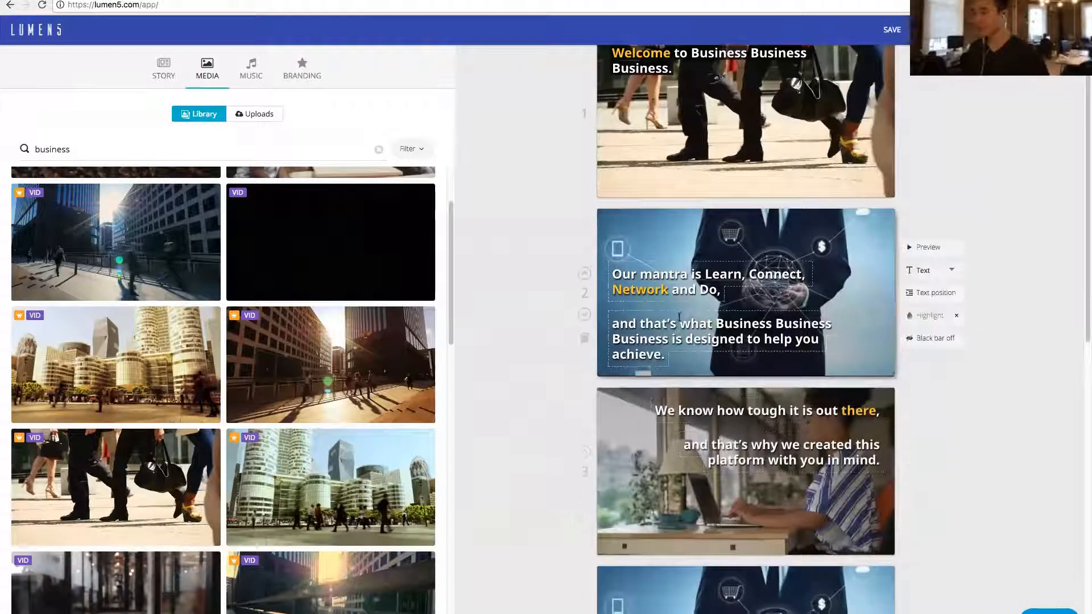
- Append "by business owners." to the fourth scene's "made for business owners," line and delete the fifth scene it came from
scroll(626, 265, down, 1)
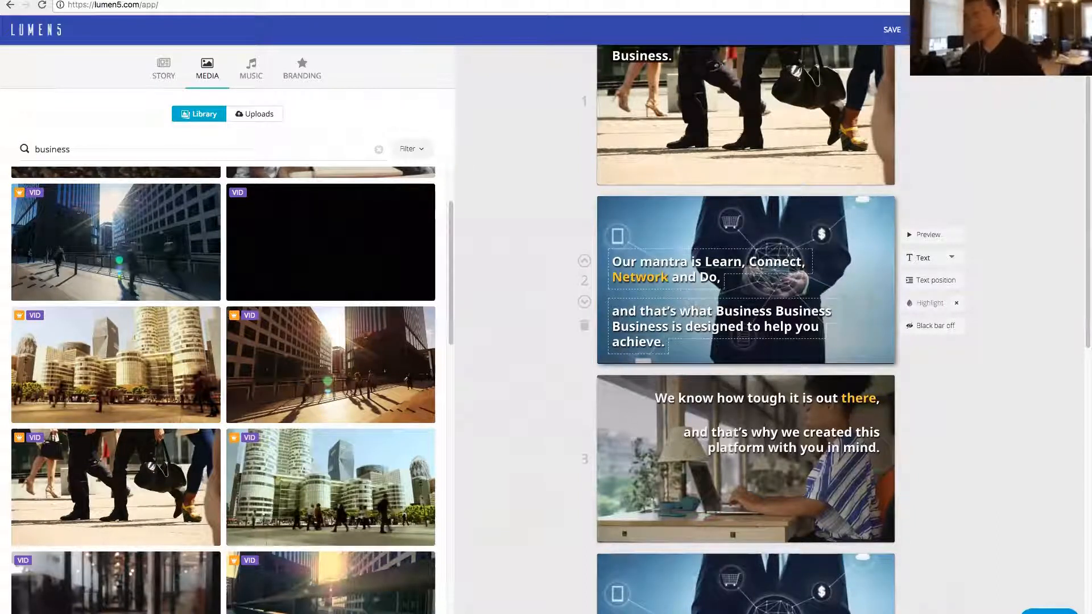
scroll(505, 352, down, 3)
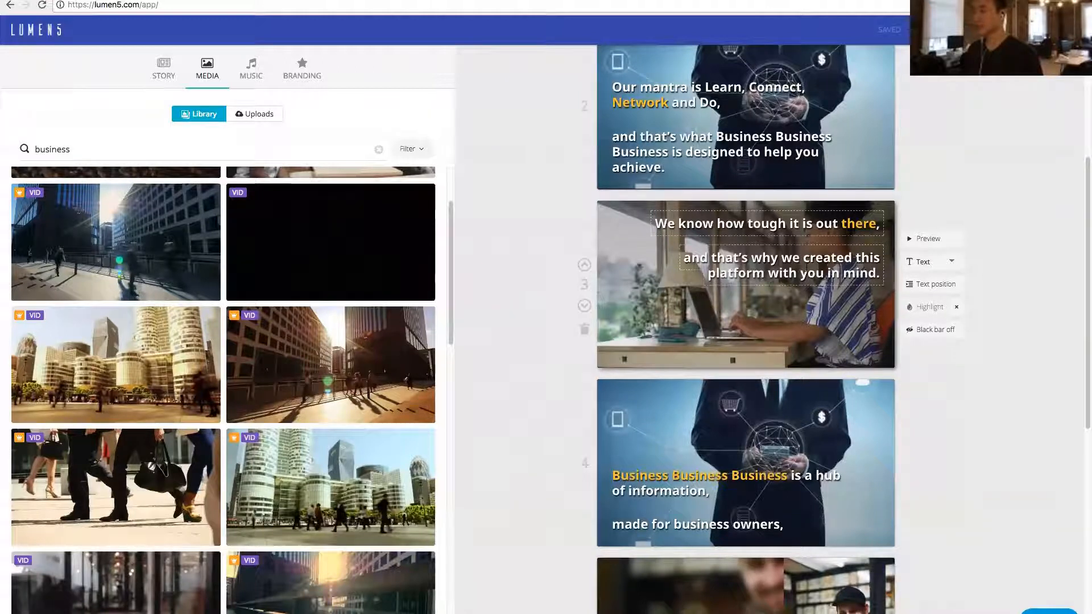
scroll(653, 450, down, 2)
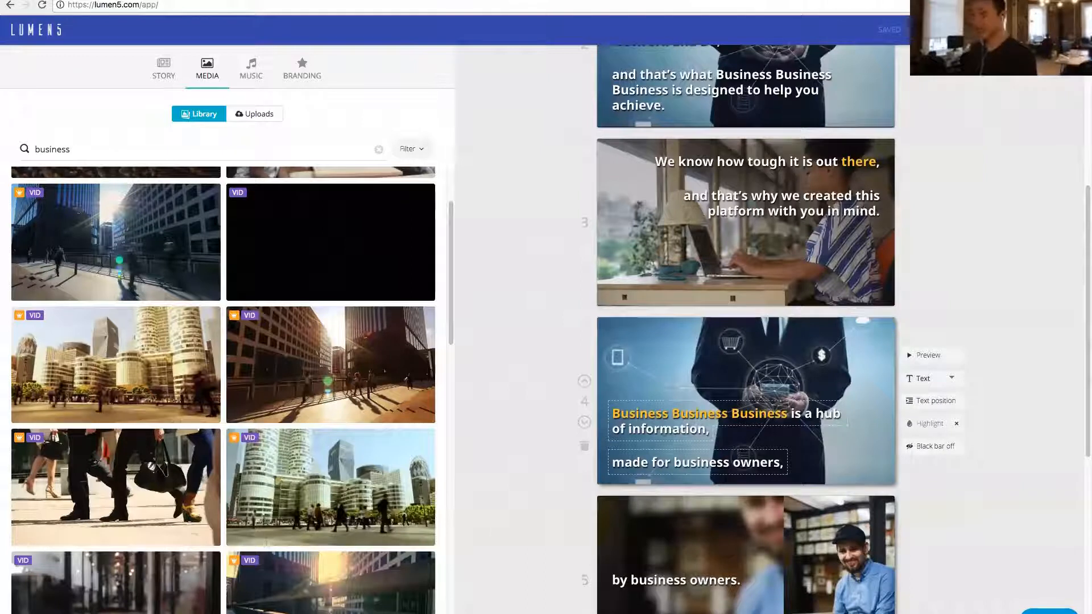
scroll(619, 459, down, 2)
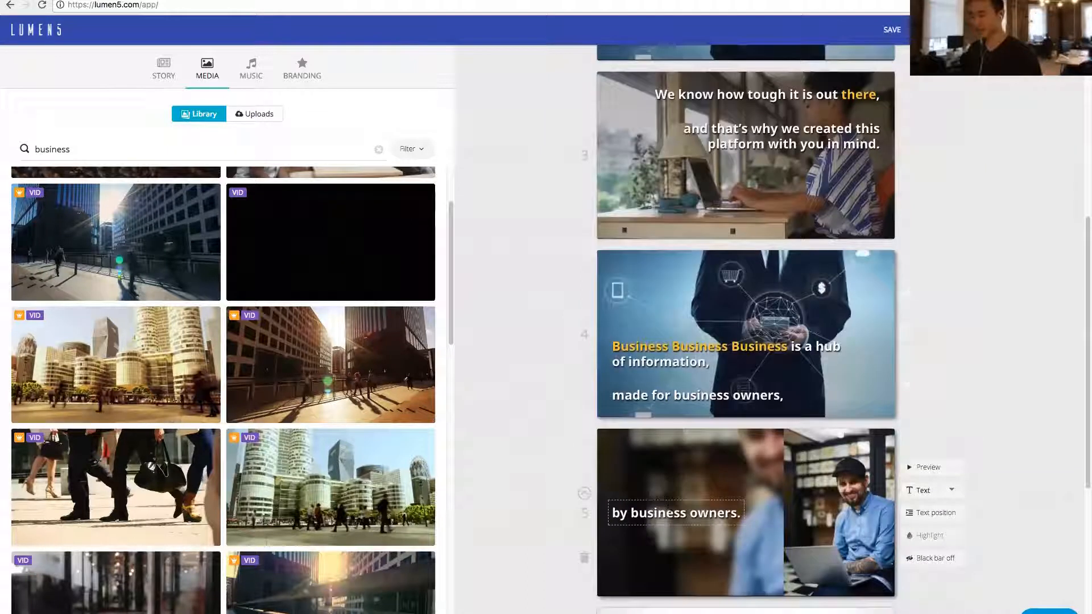
click(705, 514)
key(super+a)
key(super+c)
click(764, 395)
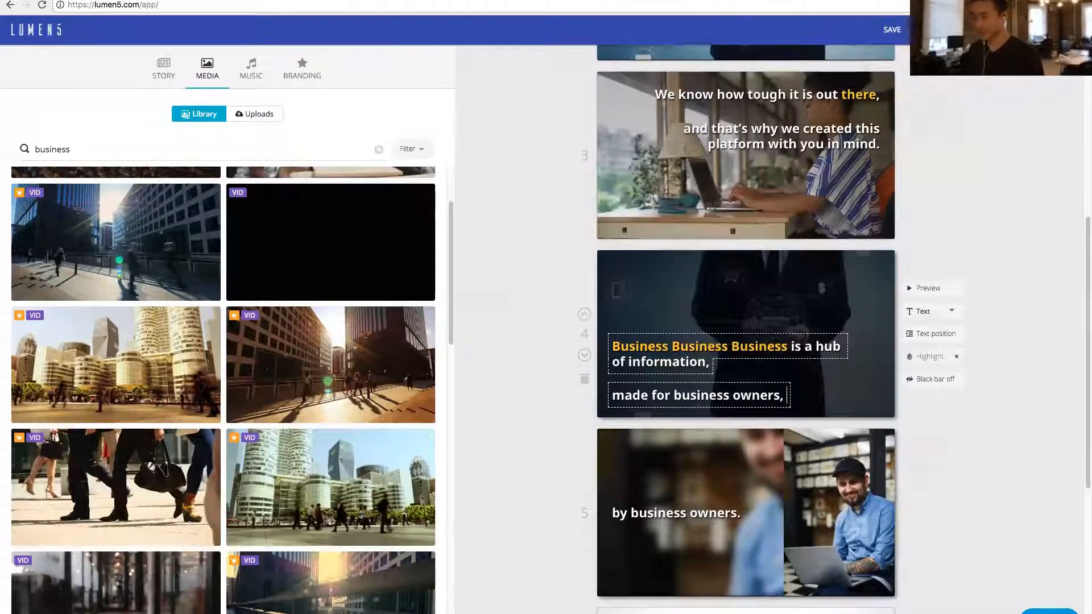
key(super+v)
click(584, 558)
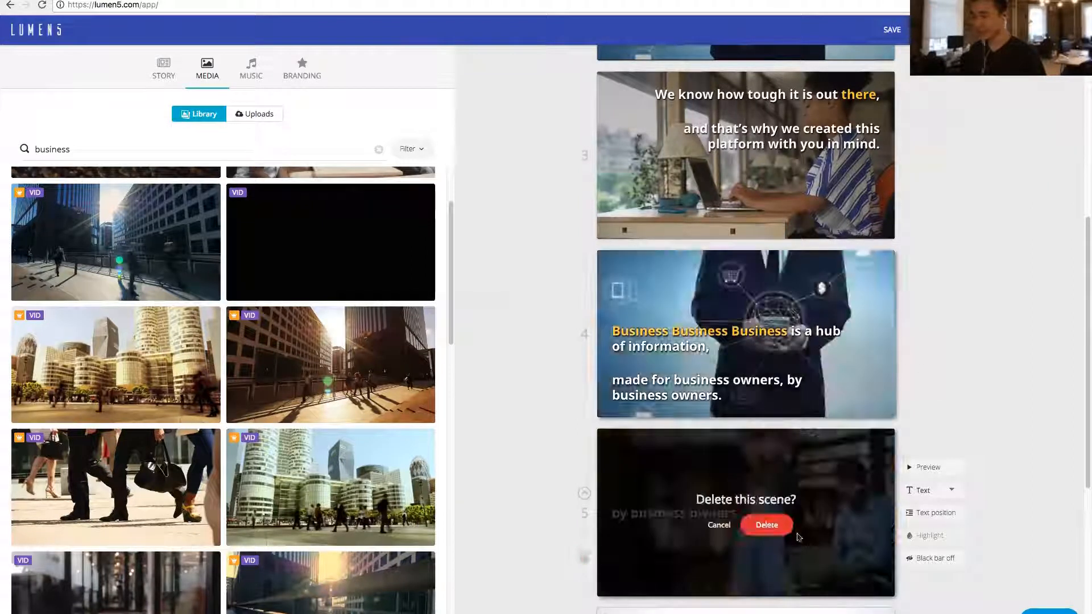
click(766, 524)
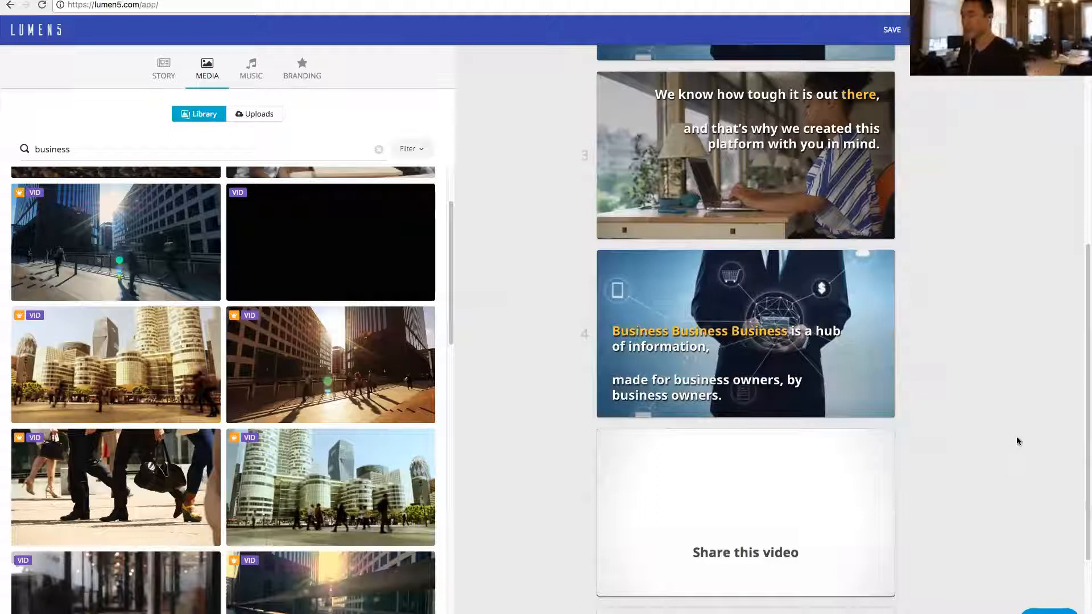
- Browse the "business" media results for a suitable background for the second scene
scroll(1017, 441, up, 5)
mouse_move(1034, 31)
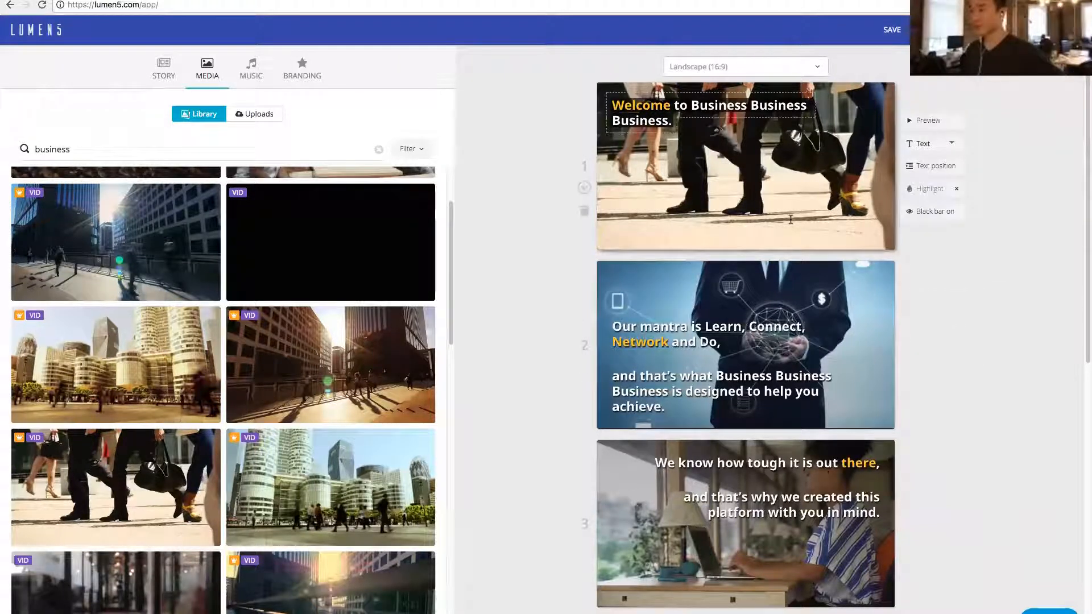
scroll(283, 279, down, 5)
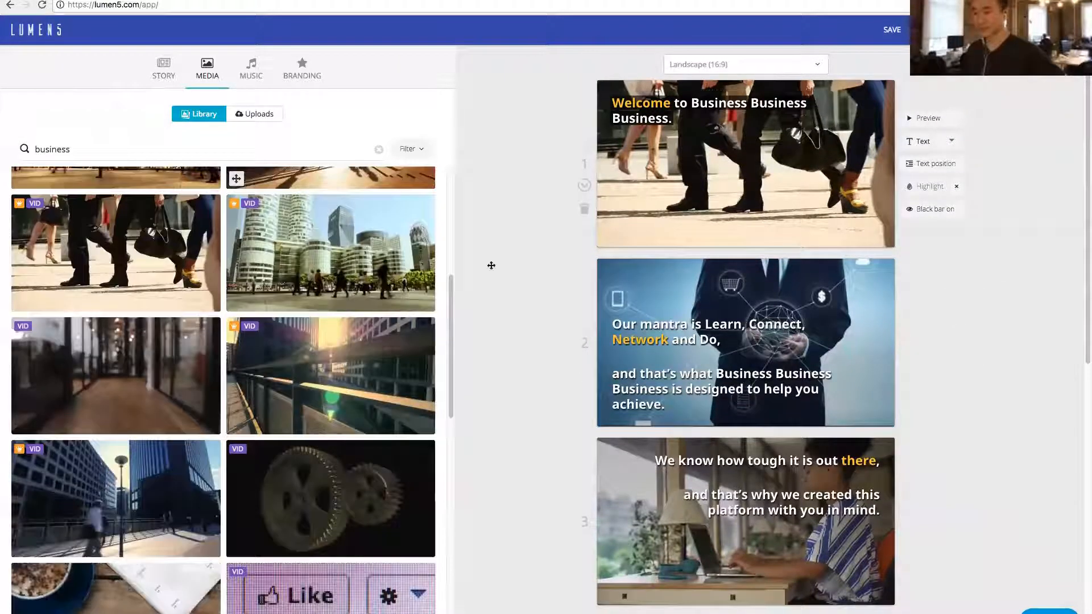
scroll(364, 245, down, 2)
scroll(775, 178, down, 2)
scroll(776, 178, down, 1)
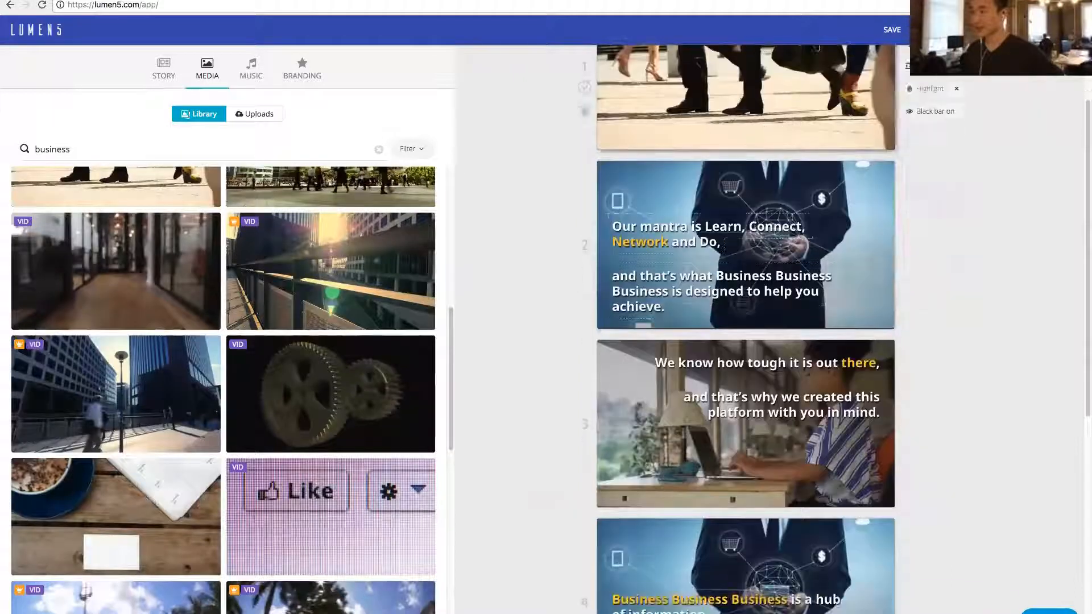
scroll(378, 469, down, 4)
scroll(378, 469, down, 3)
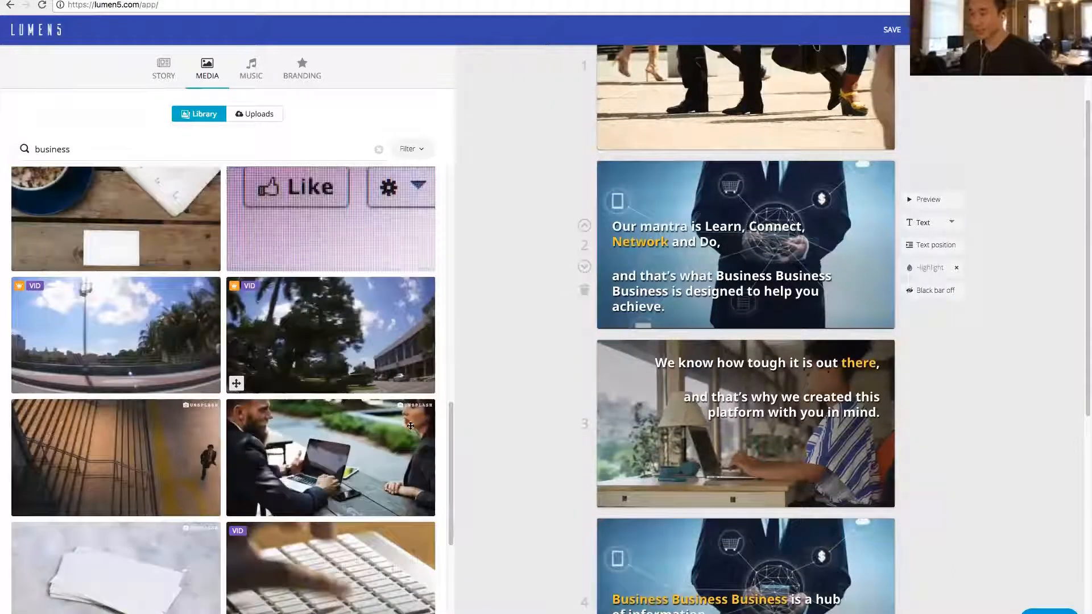
scroll(398, 318, down, 1)
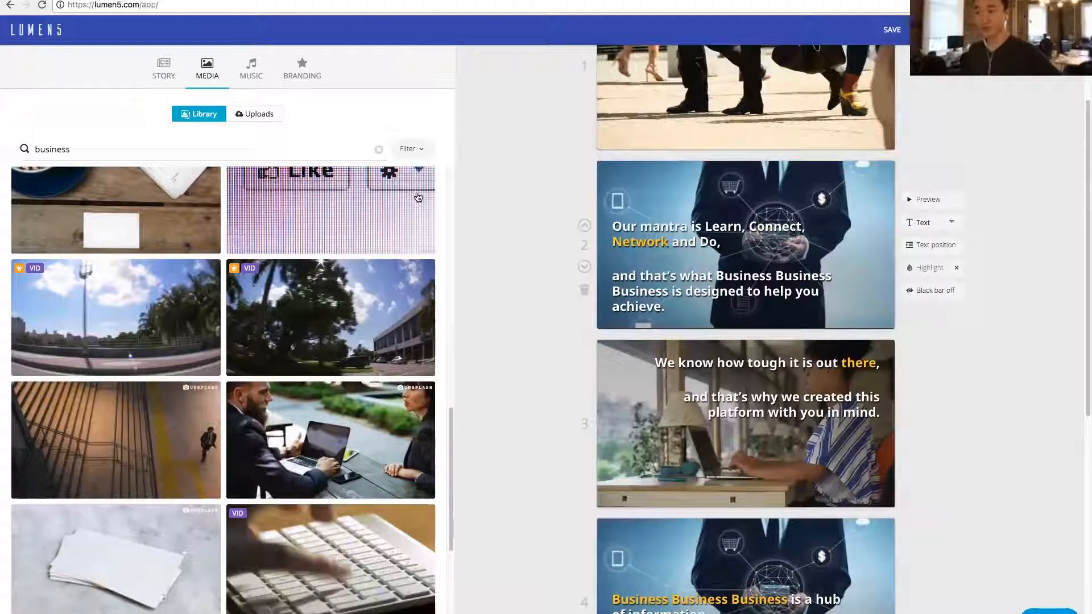
- Filter the media library results to videos only by excluding photos and icons
mouse_move(412, 150)
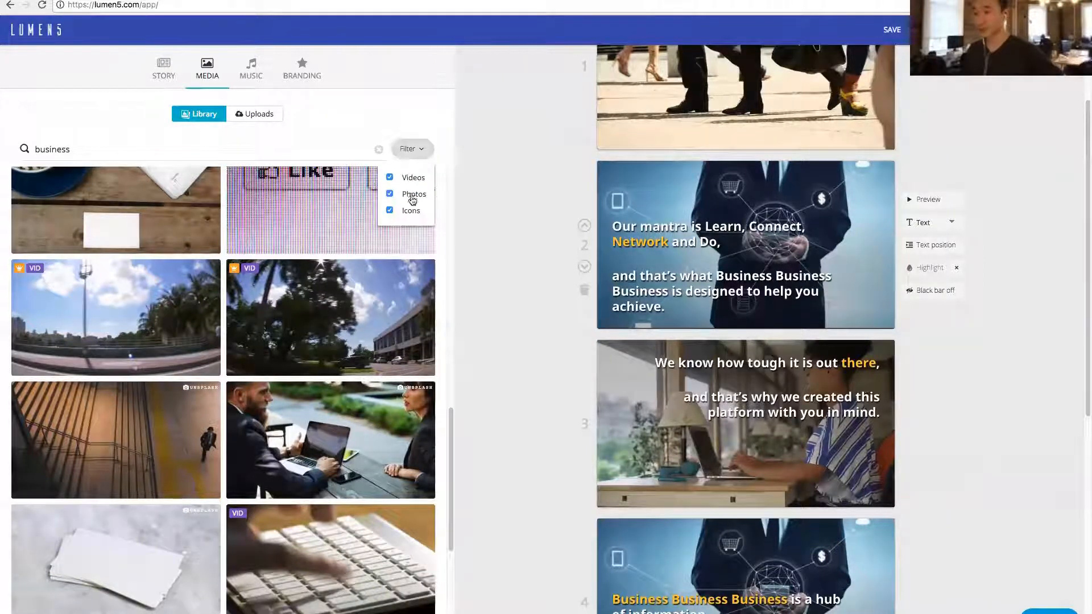
click(412, 195)
click(408, 212)
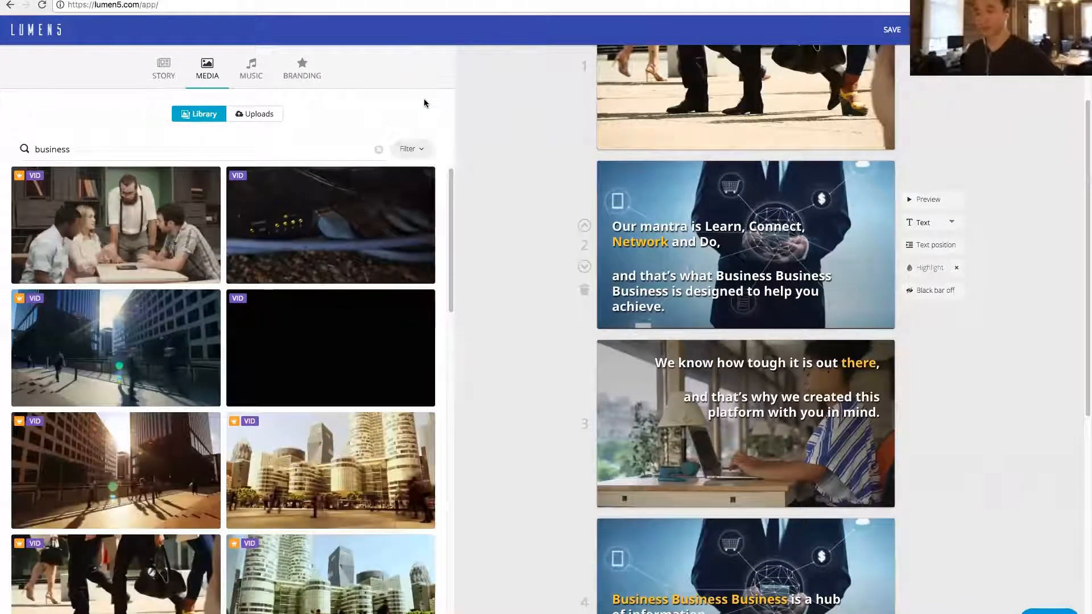
- Replace the second scene's background with the video clip of four colleagues gathered around a tablet on a table
scroll(226, 244, down, 3)
scroll(226, 243, down, 12)
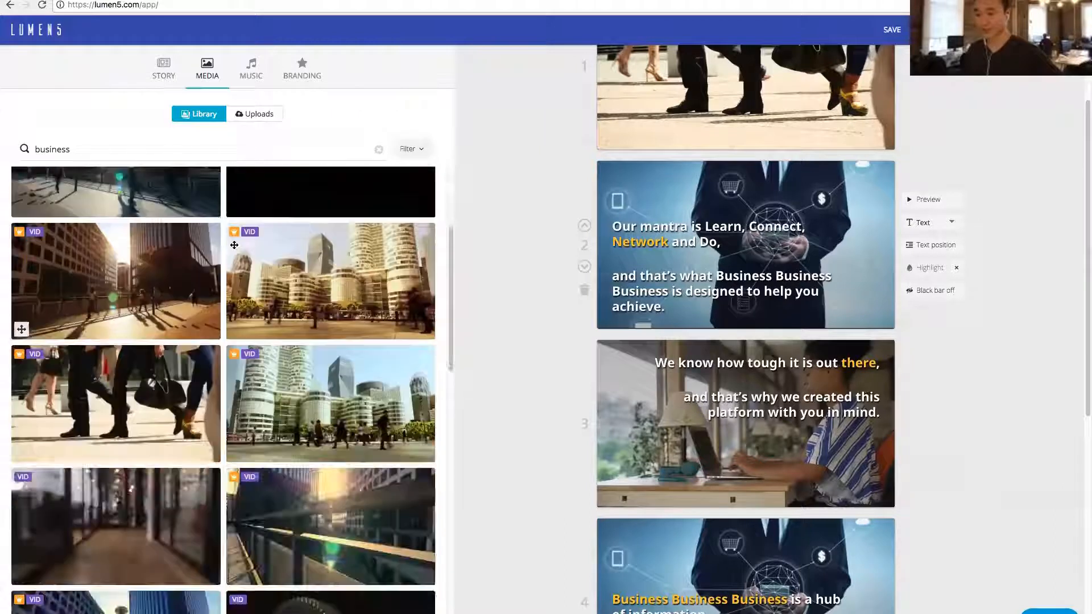
scroll(264, 236, down, 12)
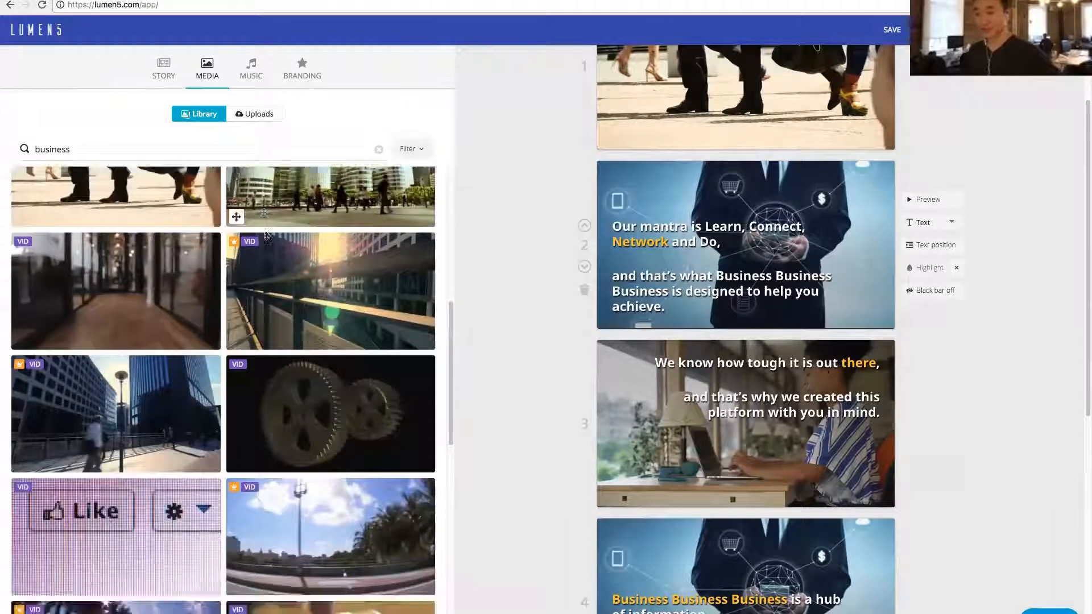
scroll(331, 368, down, 20)
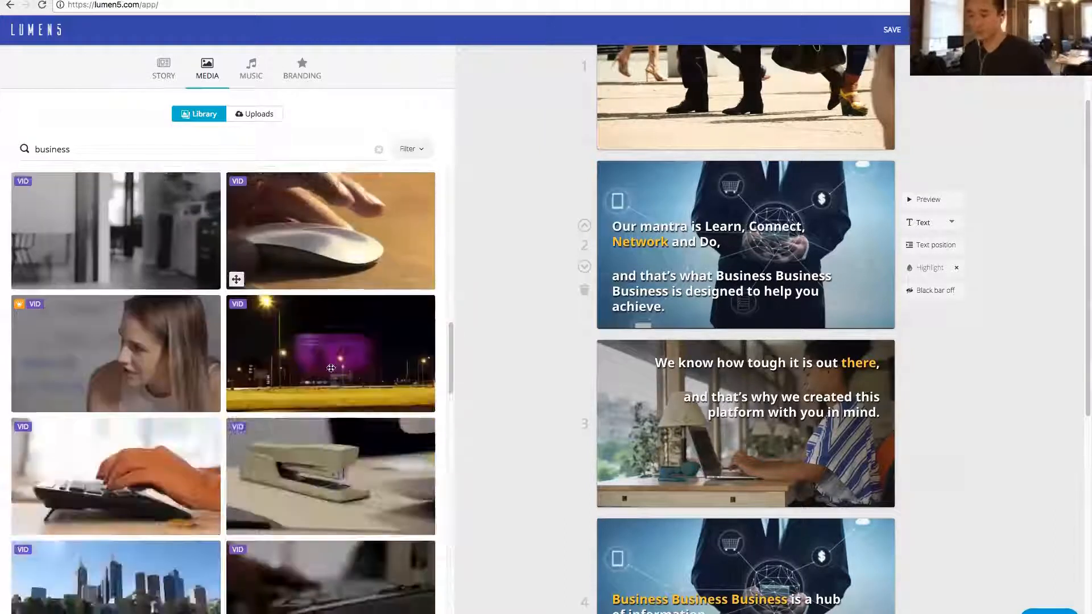
scroll(341, 422, down, 6)
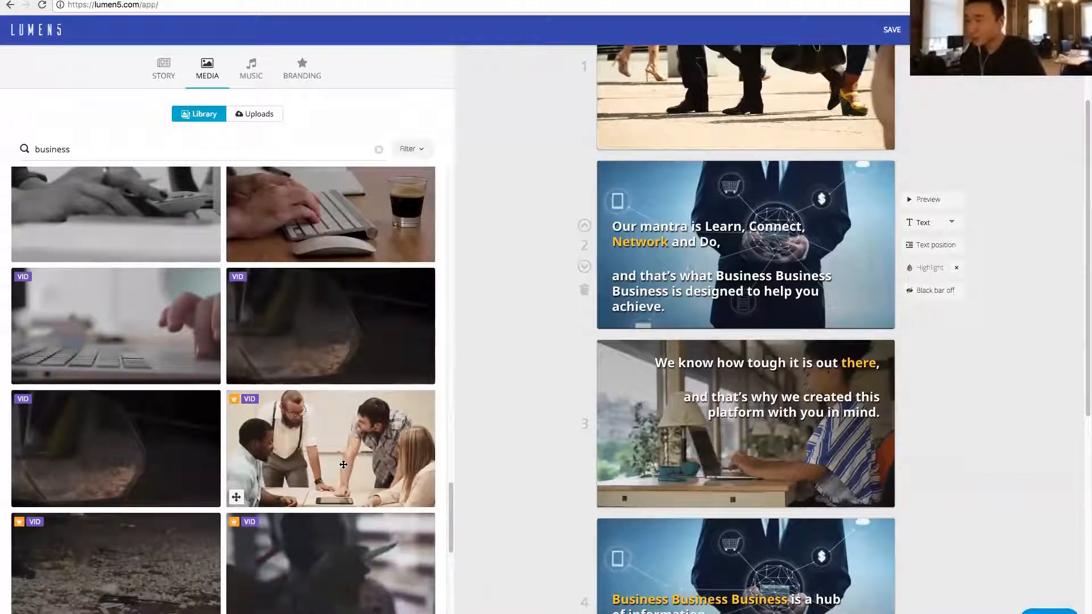
drag(335, 467, 711, 269)
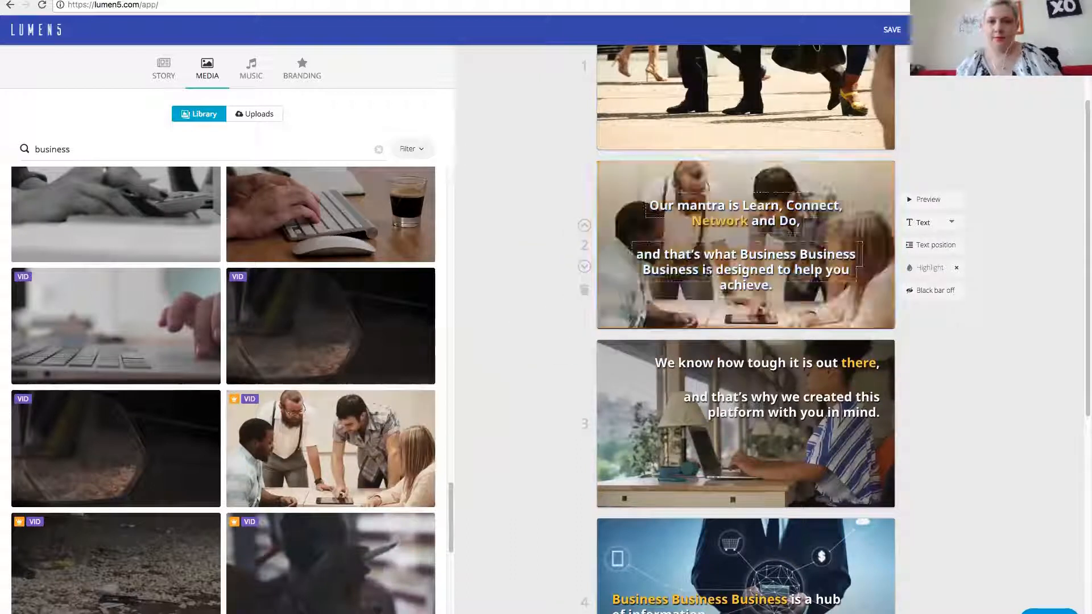
- Replace the third scene's background with the video clip of three people writing at a table with red seats
scroll(637, 381, down, 2)
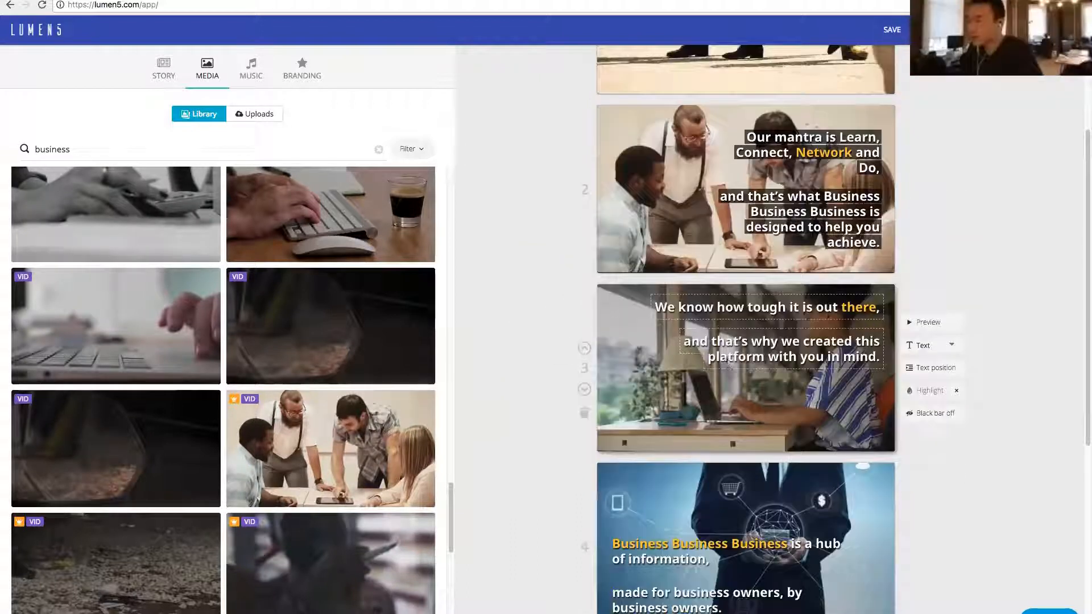
scroll(409, 387, down, 8)
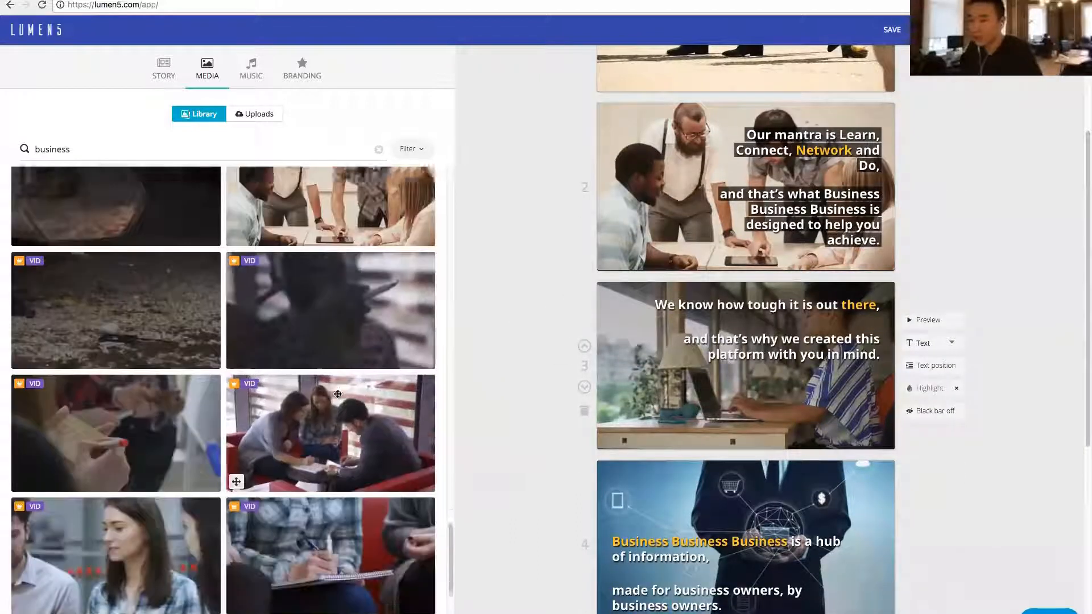
scroll(344, 392, down, 2)
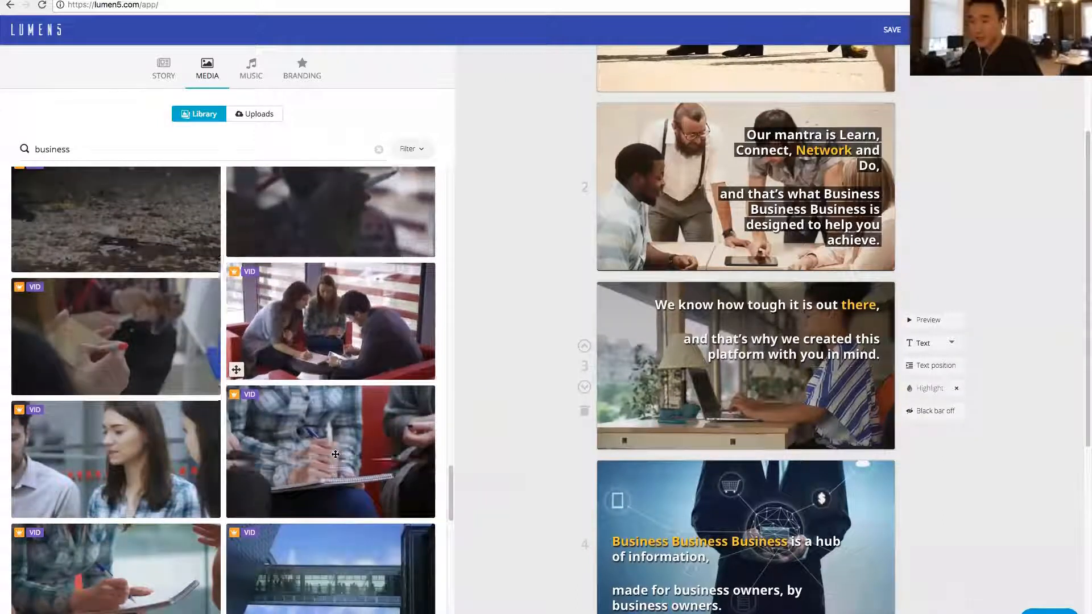
scroll(333, 455, down, 1)
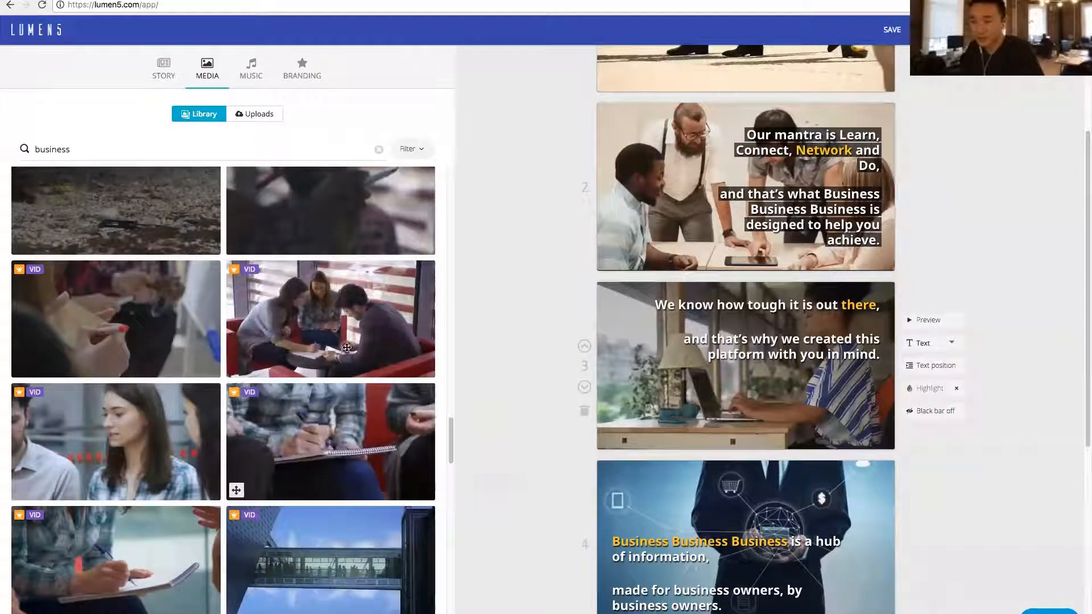
drag(673, 344, 714, 367)
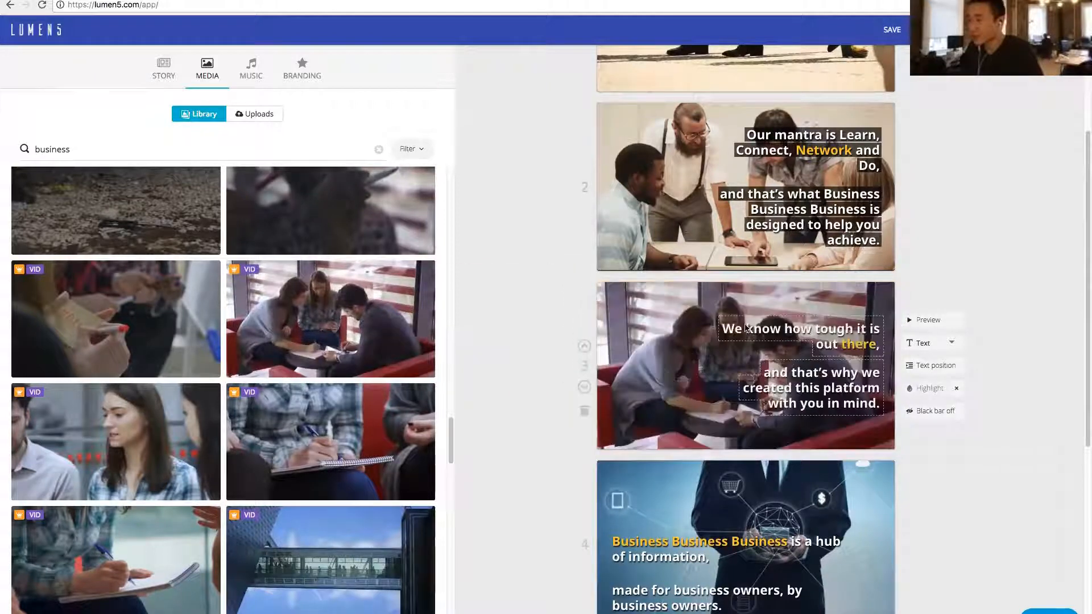
- Try the "business" video clip of hands holding a tablet and a notebook as the fourth scene's background
scroll(714, 368, down, 3)
scroll(260, 450, down, 1)
scroll(259, 450, down, 1)
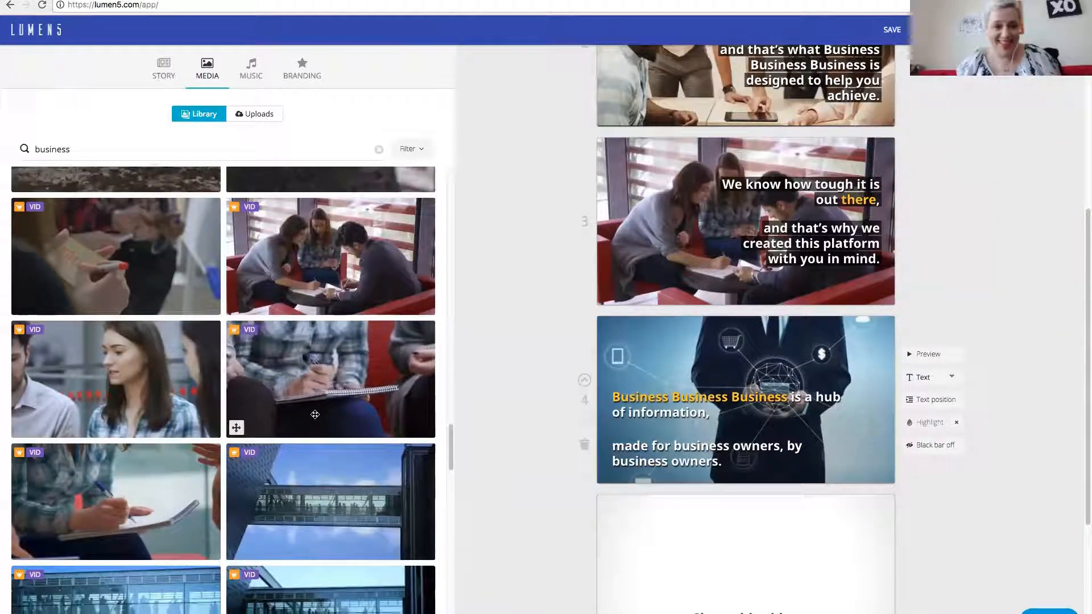
scroll(312, 421, down, 1)
scroll(312, 413, down, 1)
scroll(307, 407, down, 5)
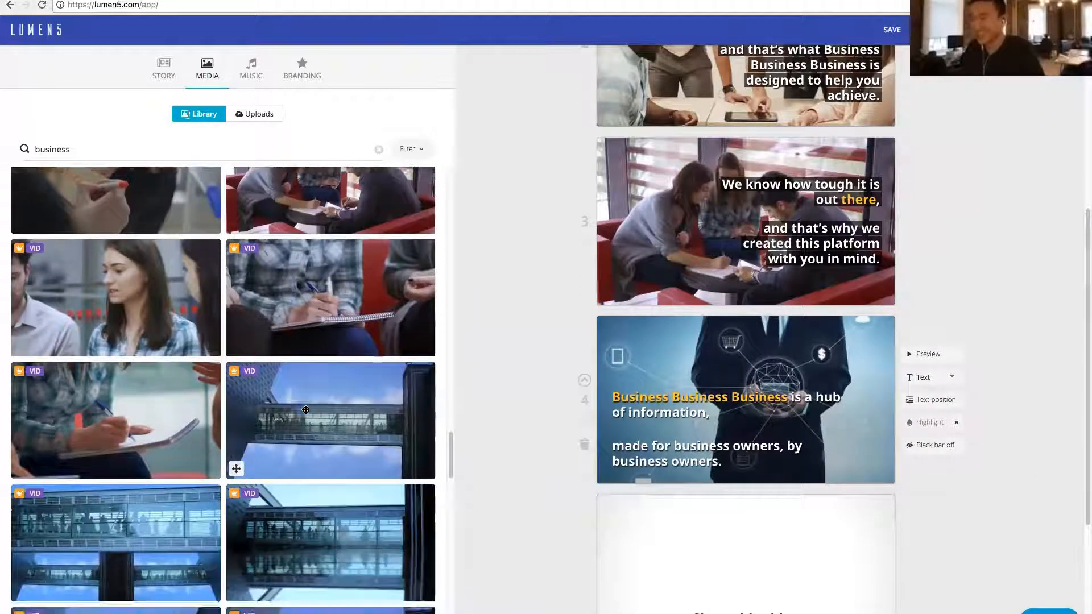
scroll(306, 398, down, 3)
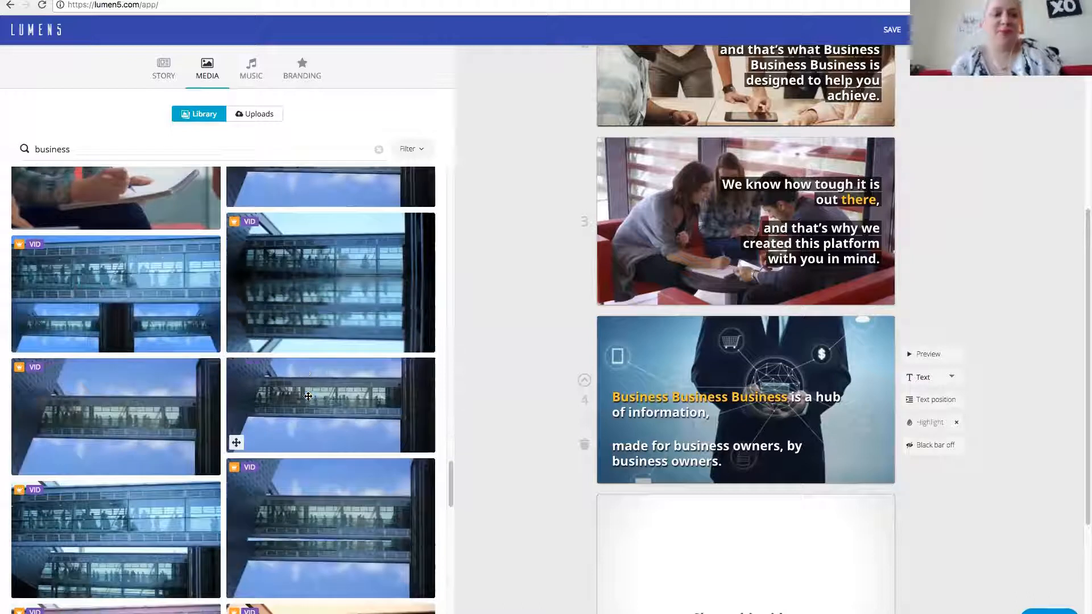
scroll(308, 395, down, 5)
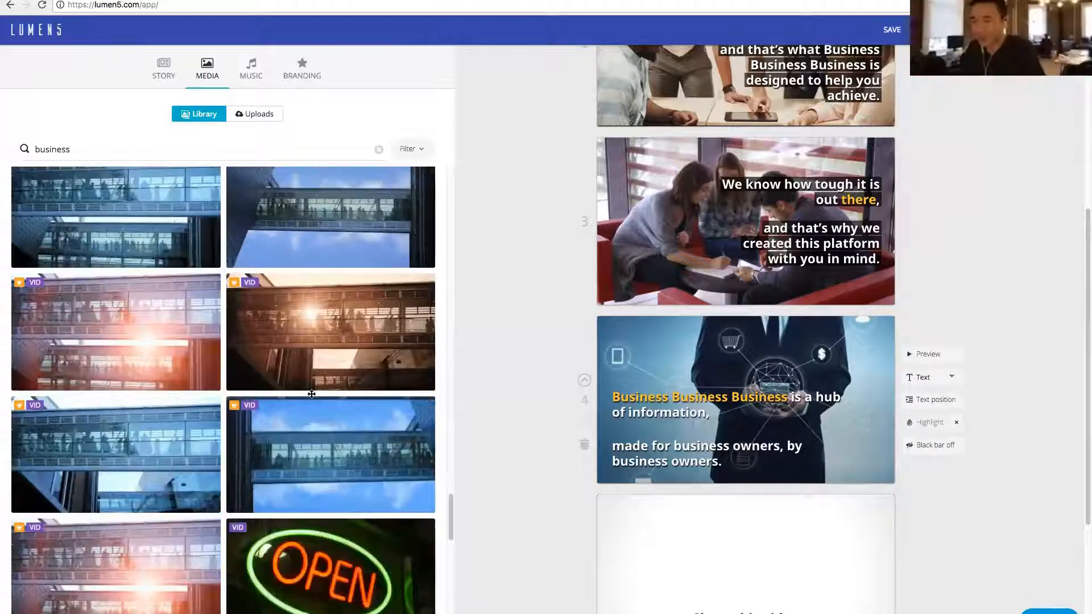
scroll(370, 432, down, 5)
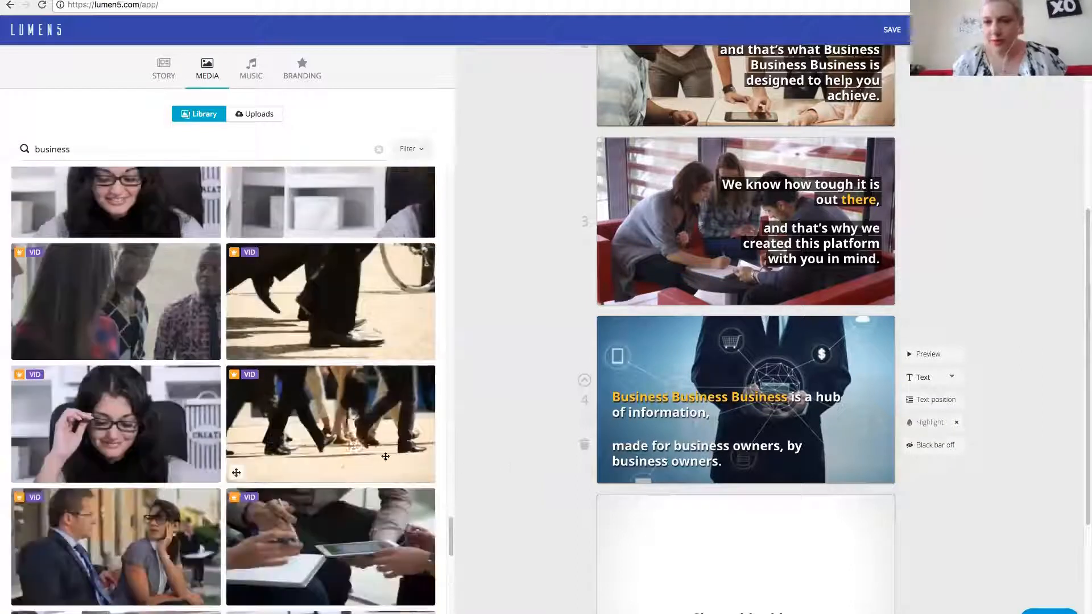
scroll(386, 456, down, 2)
click(385, 457)
- Search the media library for "laptop", replace the fourth scene's background with the clip of a woman holding a cup, and preview the scene
scroll(136, 420, down, 5)
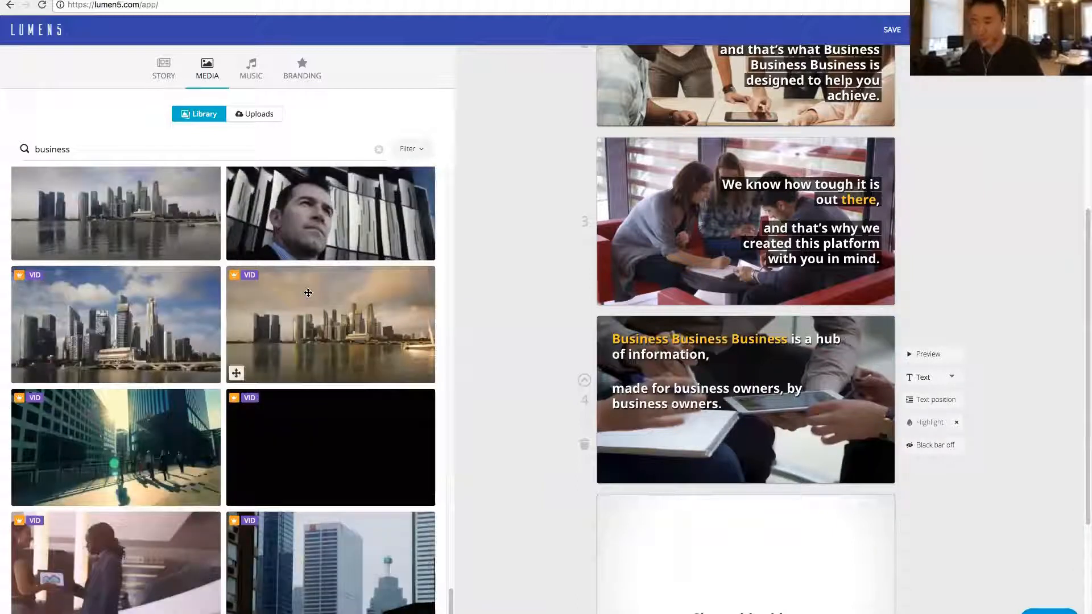
scroll(307, 298, down, 7)
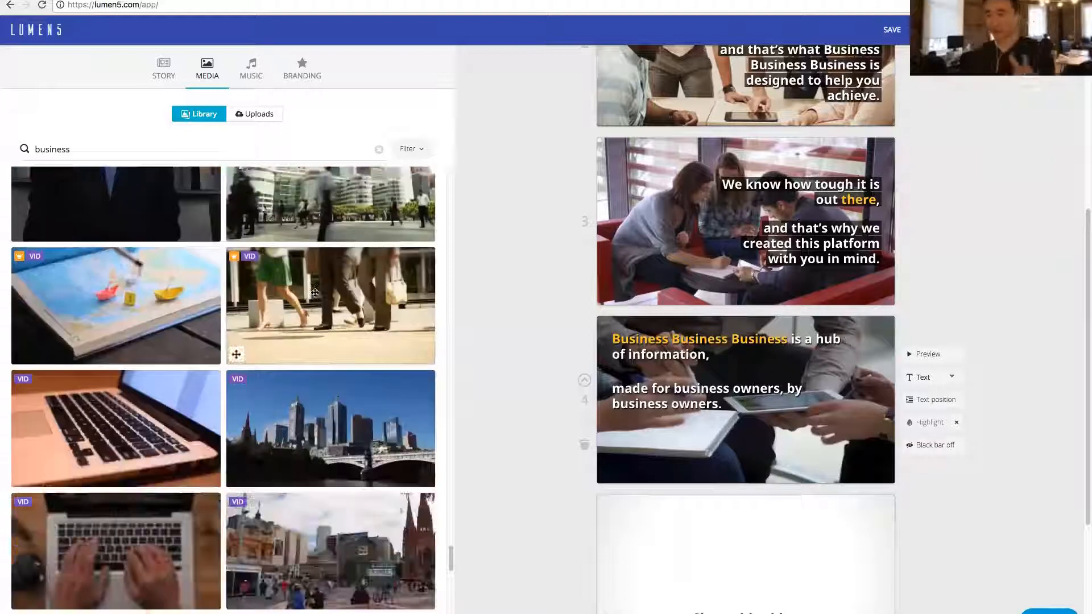
scroll(316, 292, down, 10)
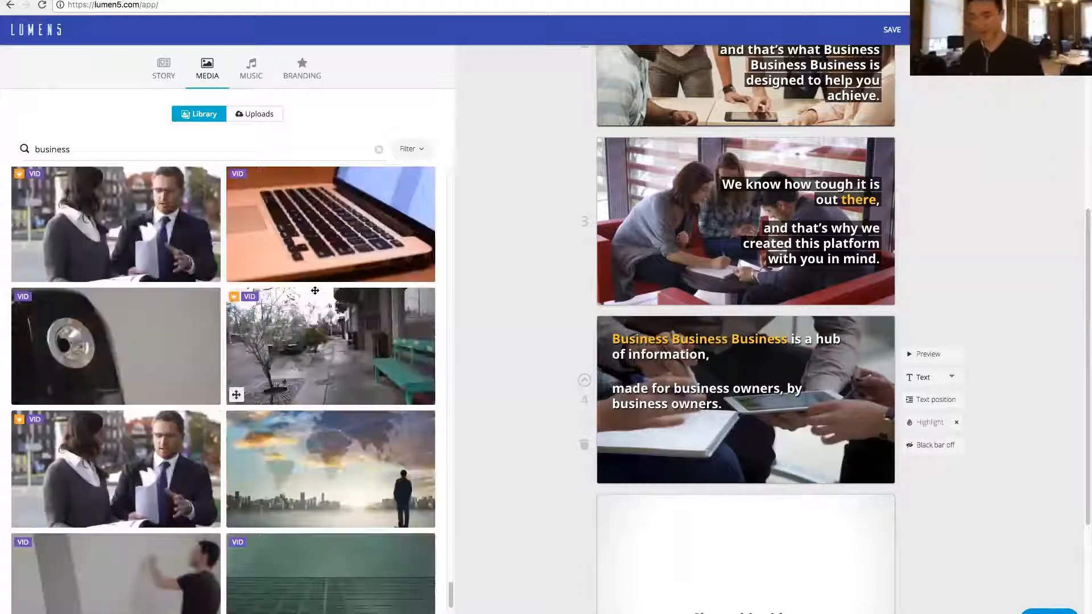
scroll(256, 341, down, 10)
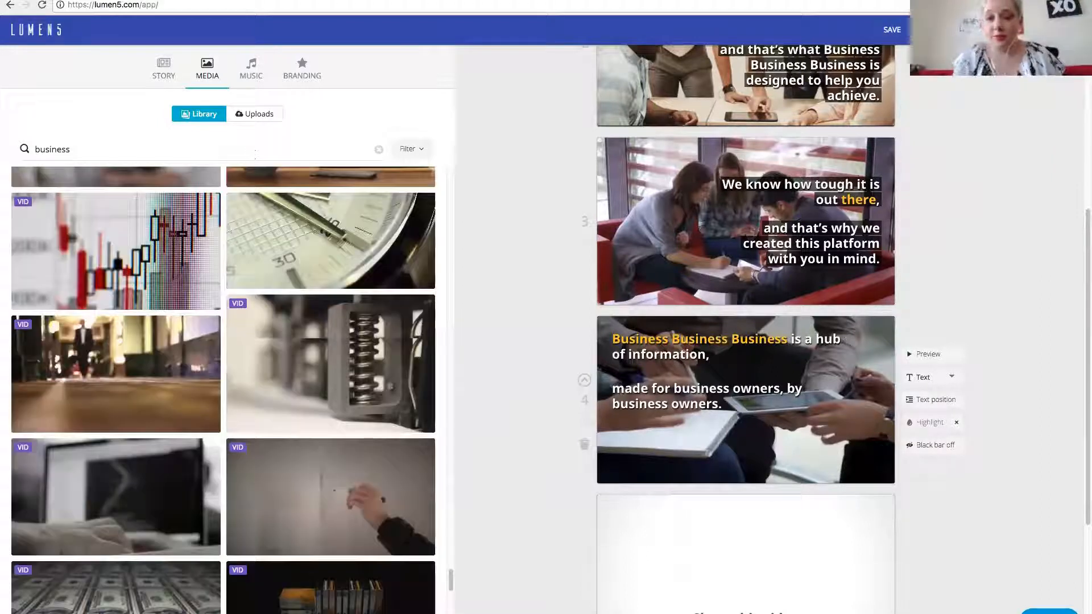
scroll(276, 262, down, 5)
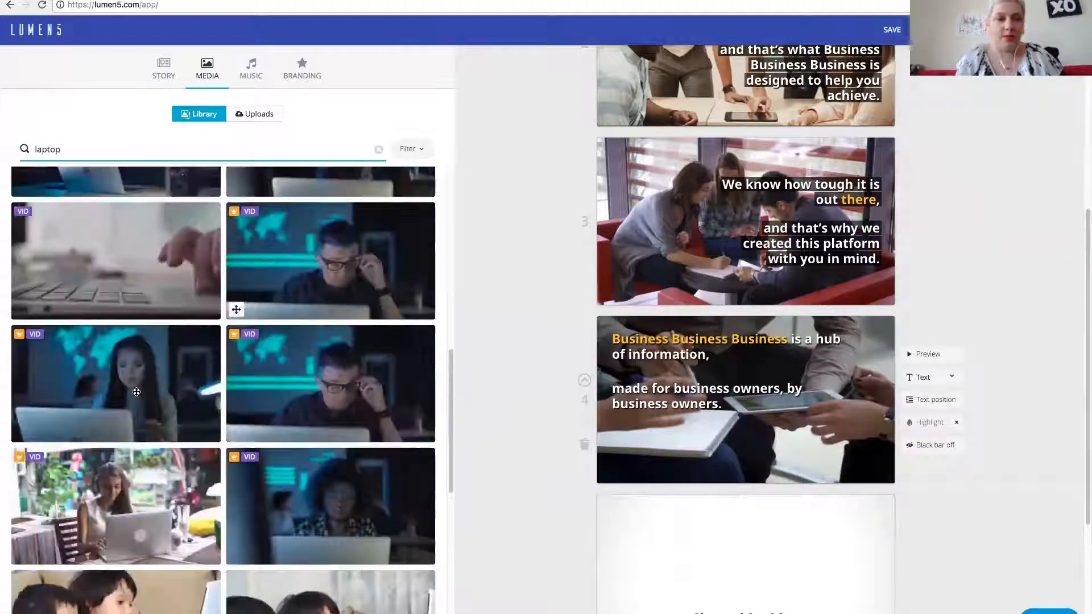
scroll(137, 378, down, 3)
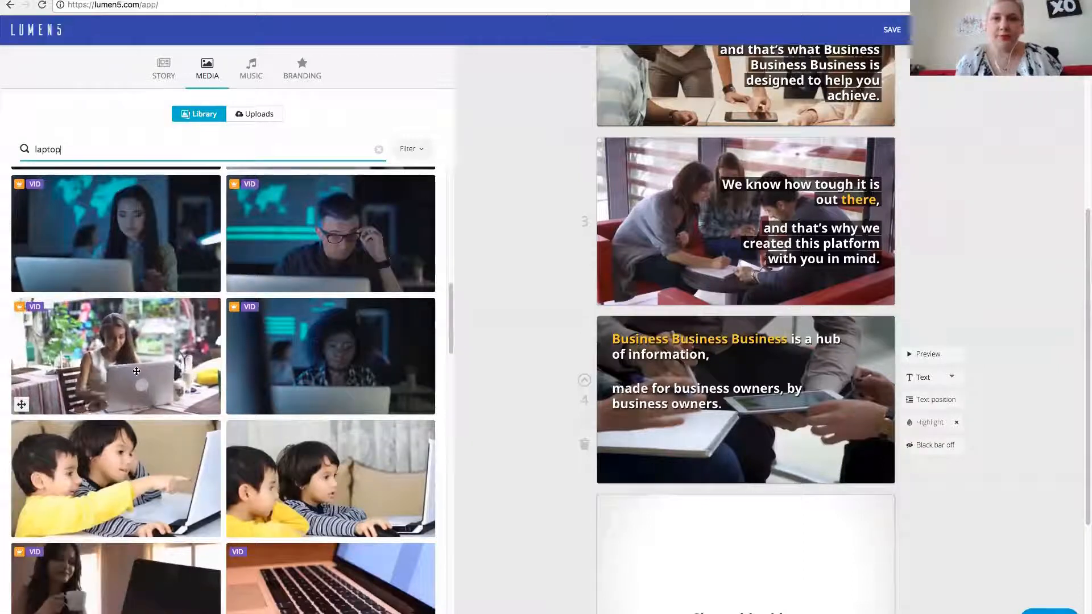
scroll(135, 467, down, 2)
drag(136, 466, 564, 429)
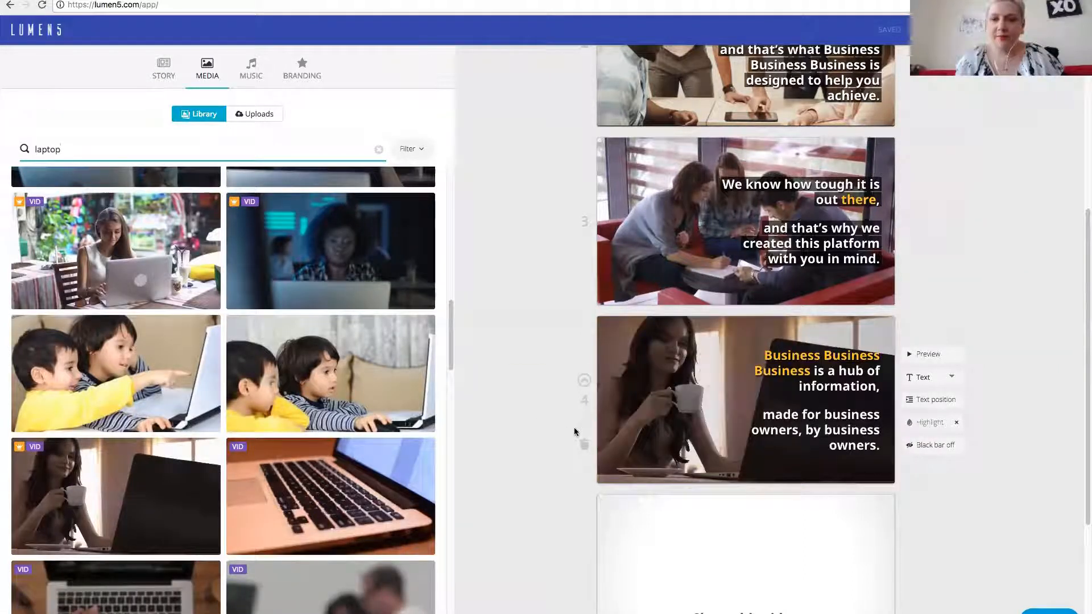
click(914, 353)
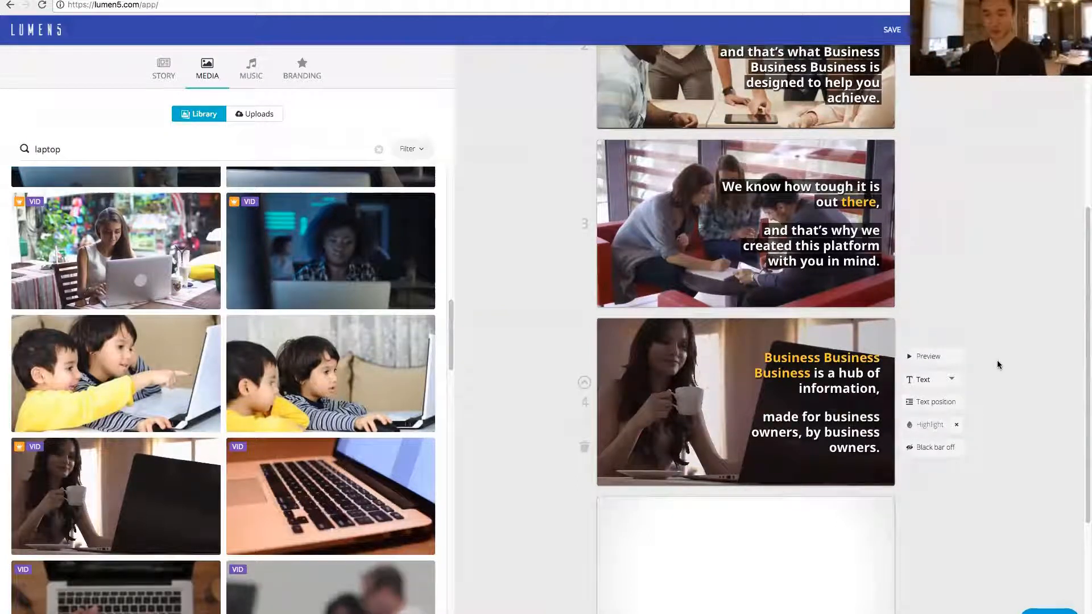
- Try the Square (1:1) video format and switch back to Landscape (16:9)
scroll(1011, 360, up, 5)
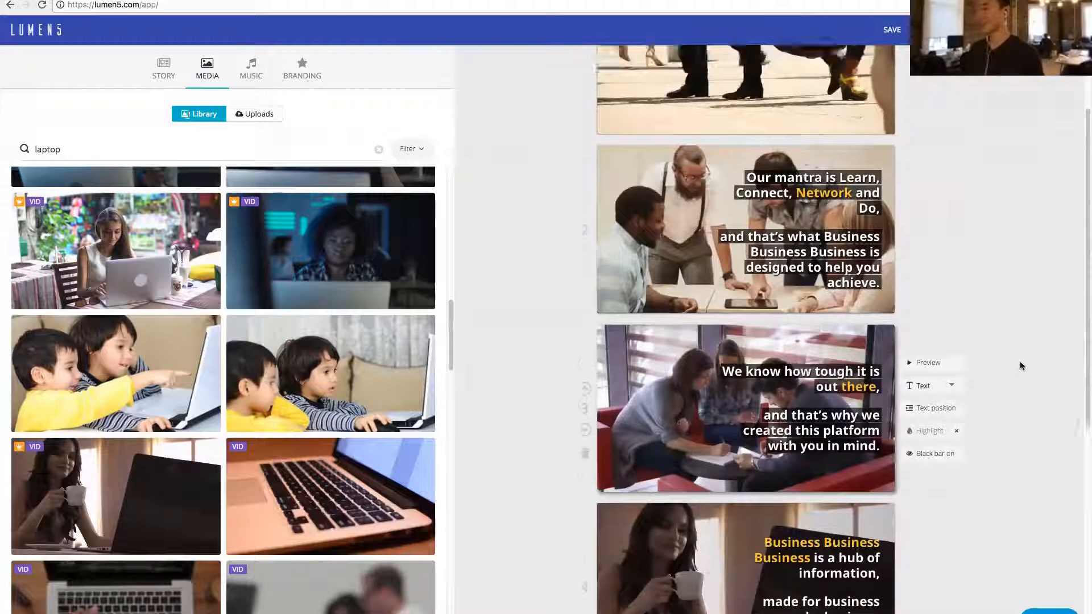
scroll(1021, 366, up, 1)
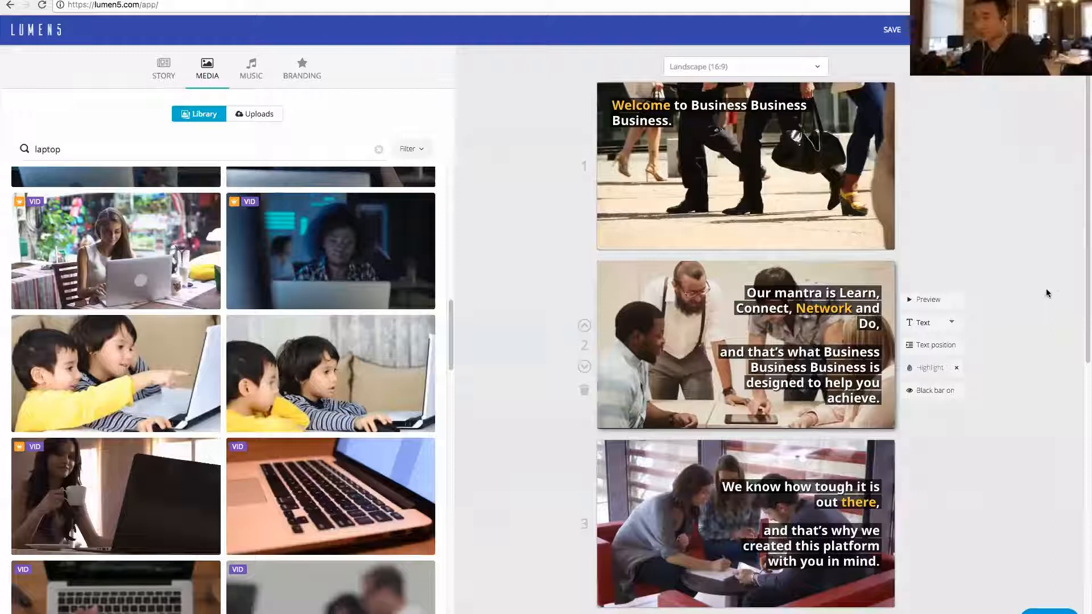
click(733, 66)
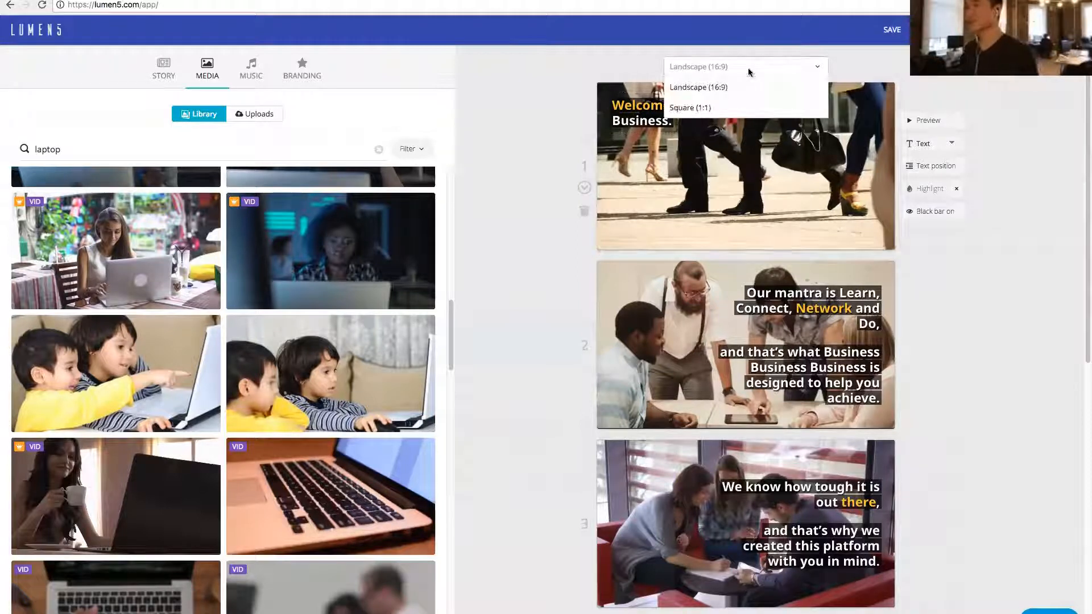
click(723, 109)
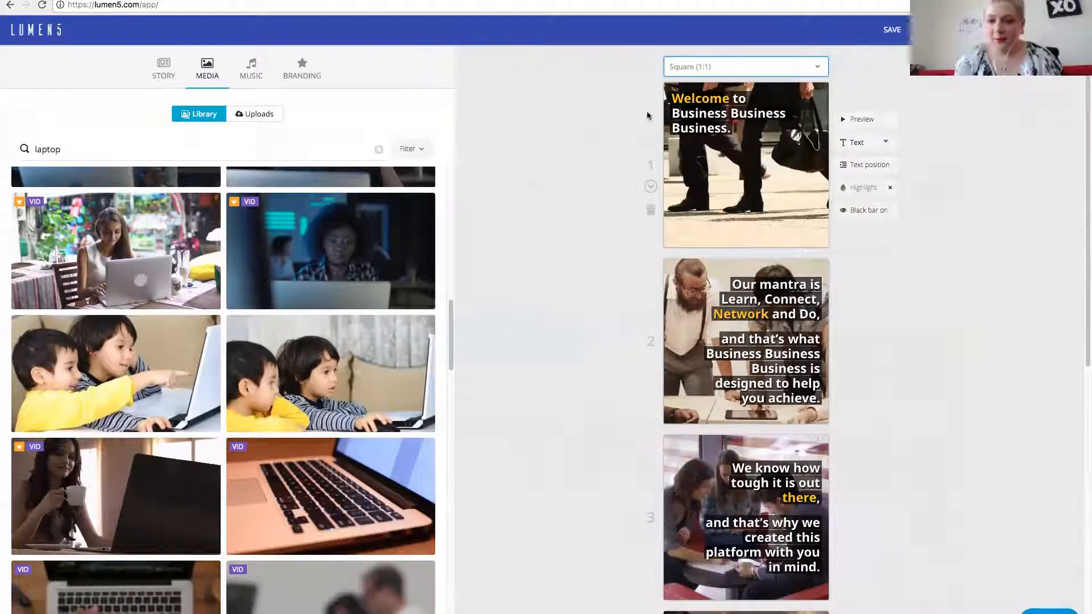
click(748, 66)
click(726, 90)
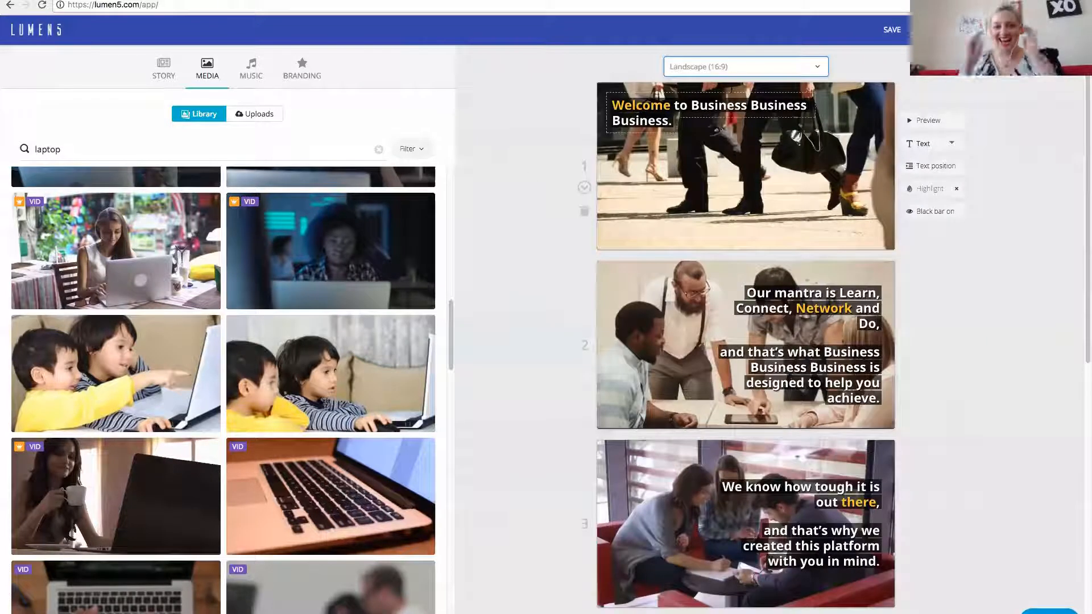
- Set the video format to Square (1:1)
click(739, 67)
click(721, 110)
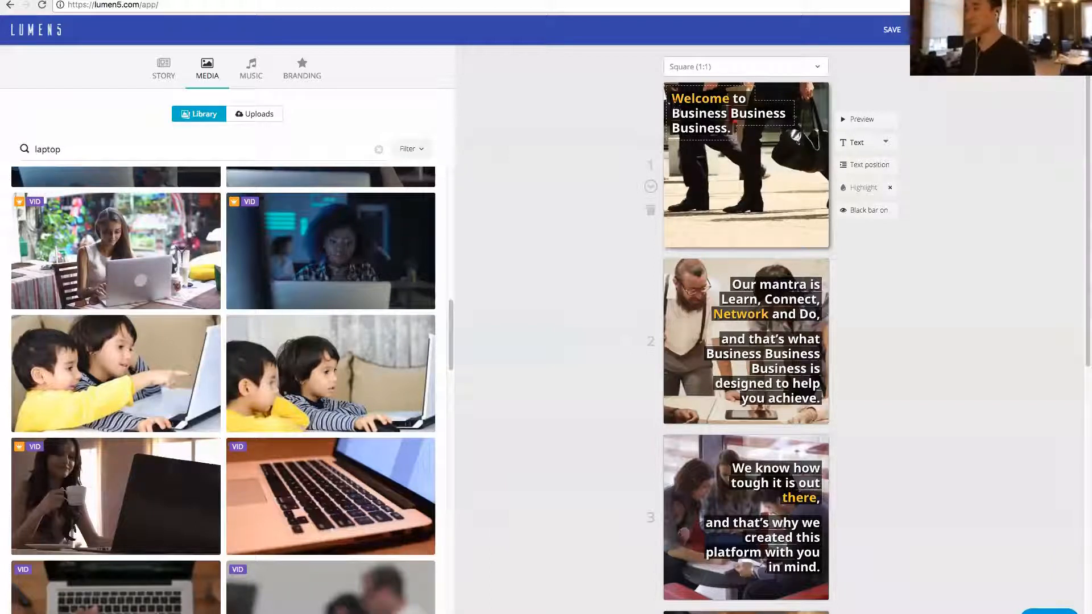
- Highlight "Business Business Business." in the first scene's text and "mantra" in the second scene's text
drag(673, 113, 730, 129)
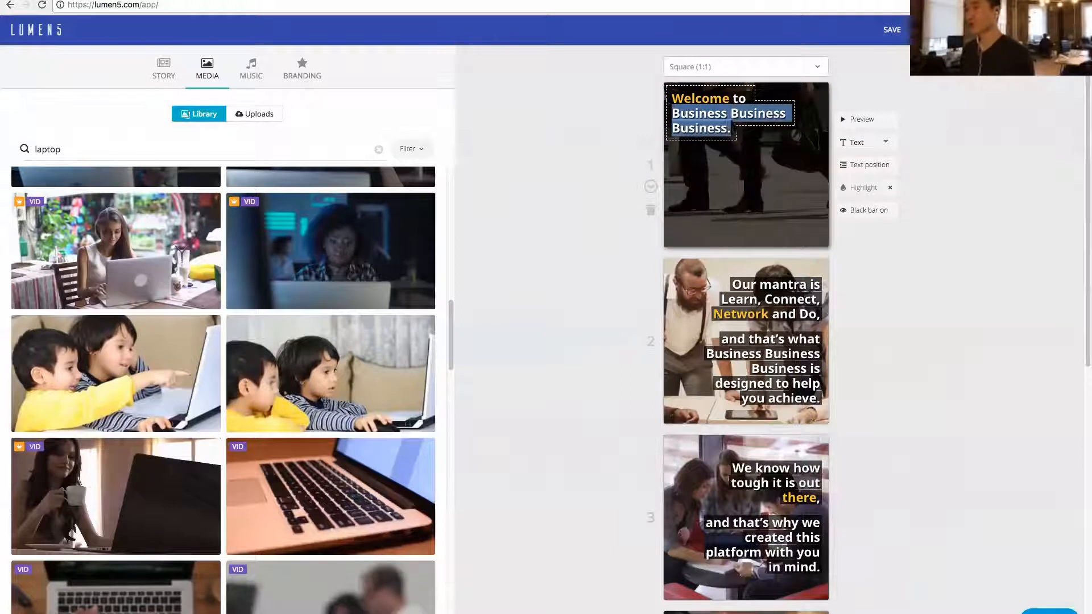
click(853, 188)
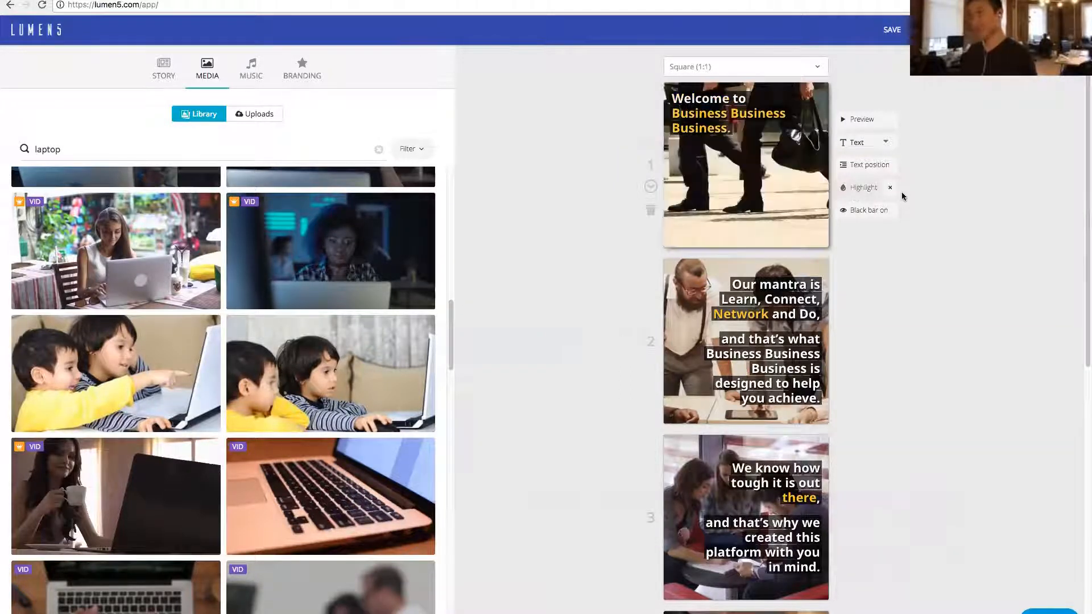
scroll(908, 237, down, 1)
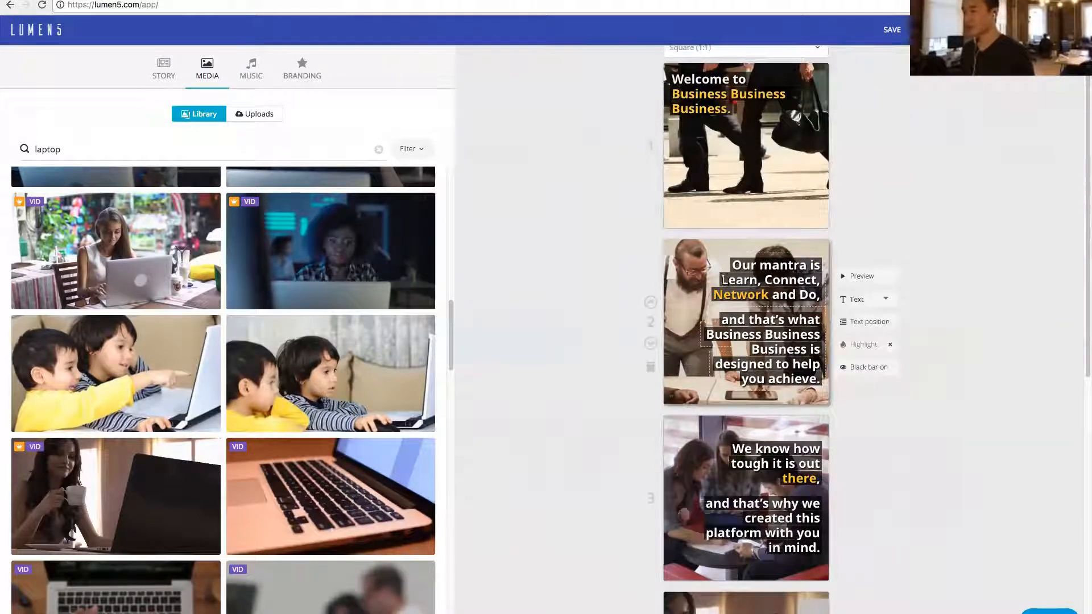
drag(761, 267, 807, 266)
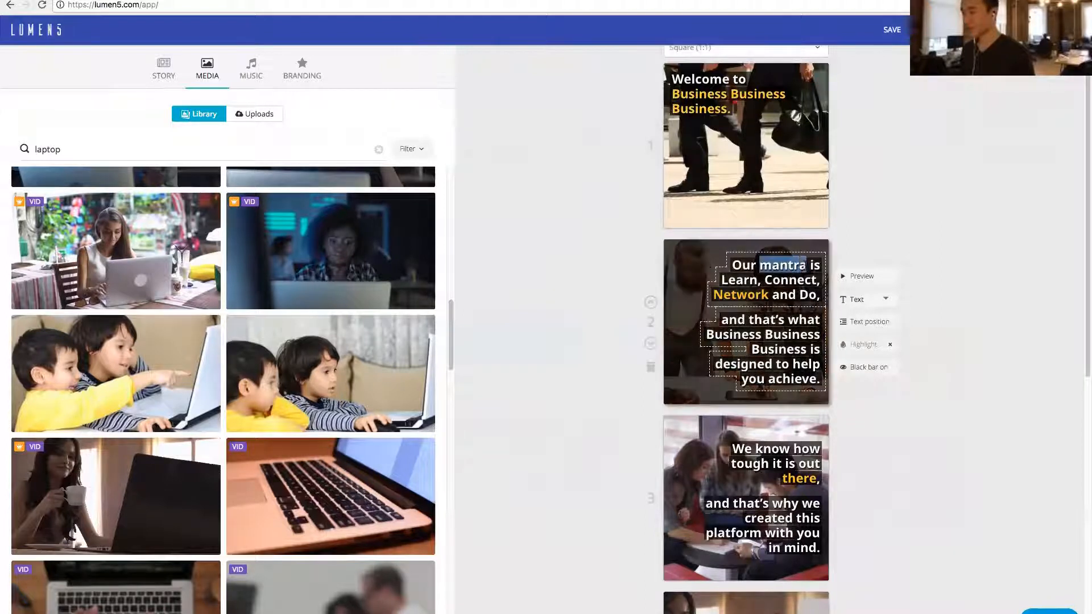
click(863, 345)
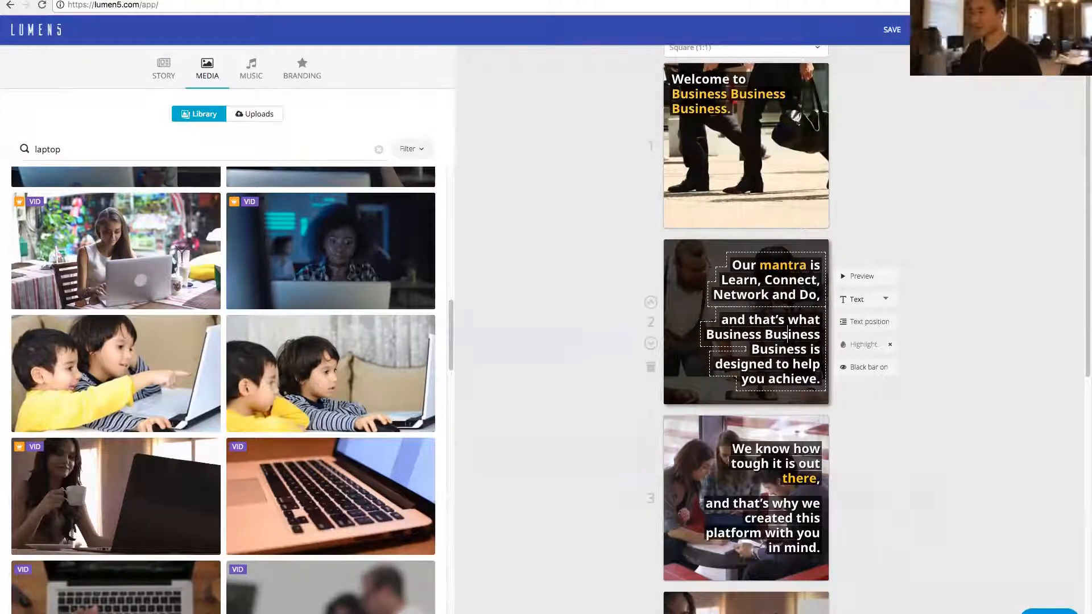
- Shorten "Business Business Business" to "BBB" in the second scene's text and highlight the word "achieve"
drag(706, 334, 805, 349)
text(BBB)
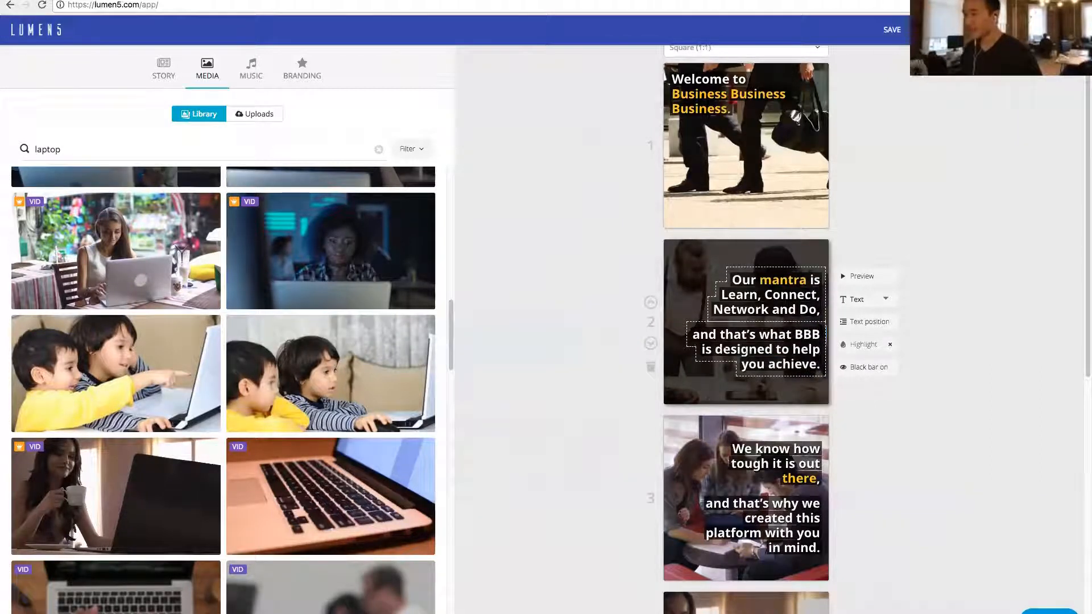
drag(768, 363, 811, 368)
click(863, 345)
- Highlight "tough" and "with you in mind." in the third scene's text
scroll(953, 333, down, 2)
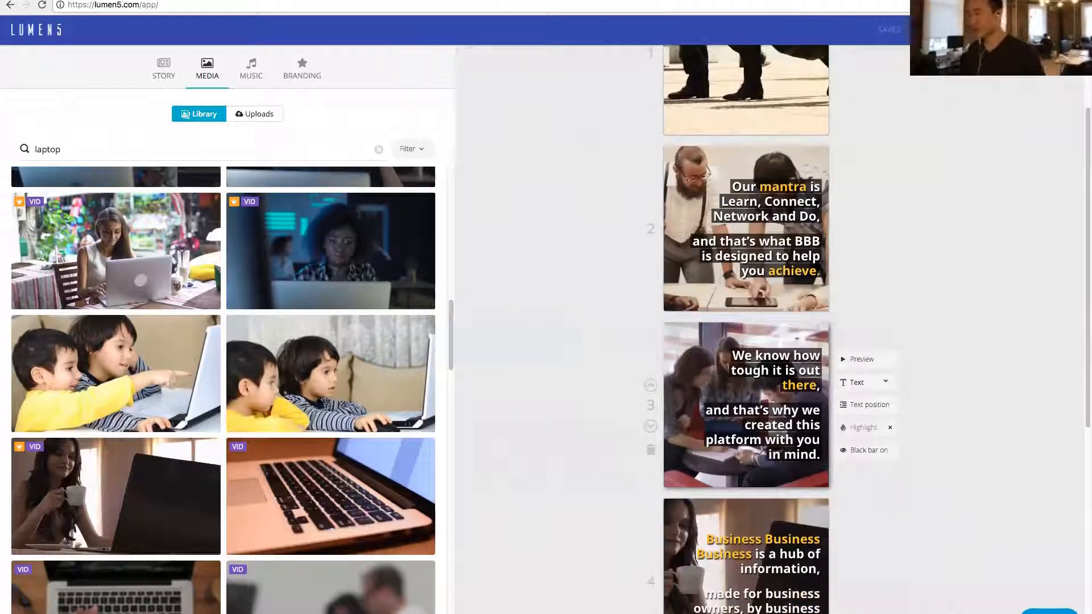
drag(733, 371, 772, 370)
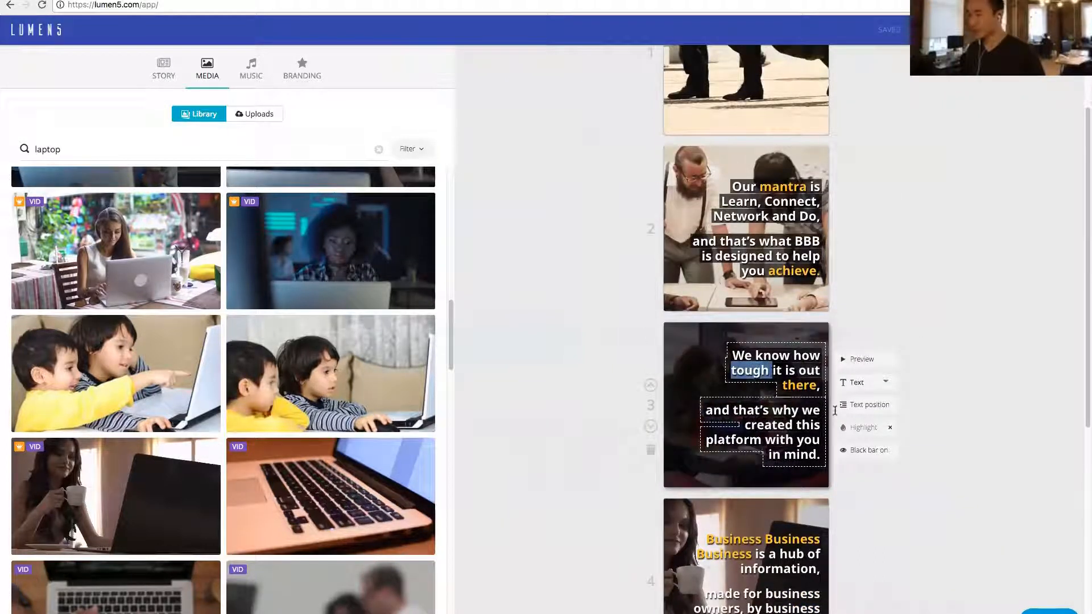
click(860, 427)
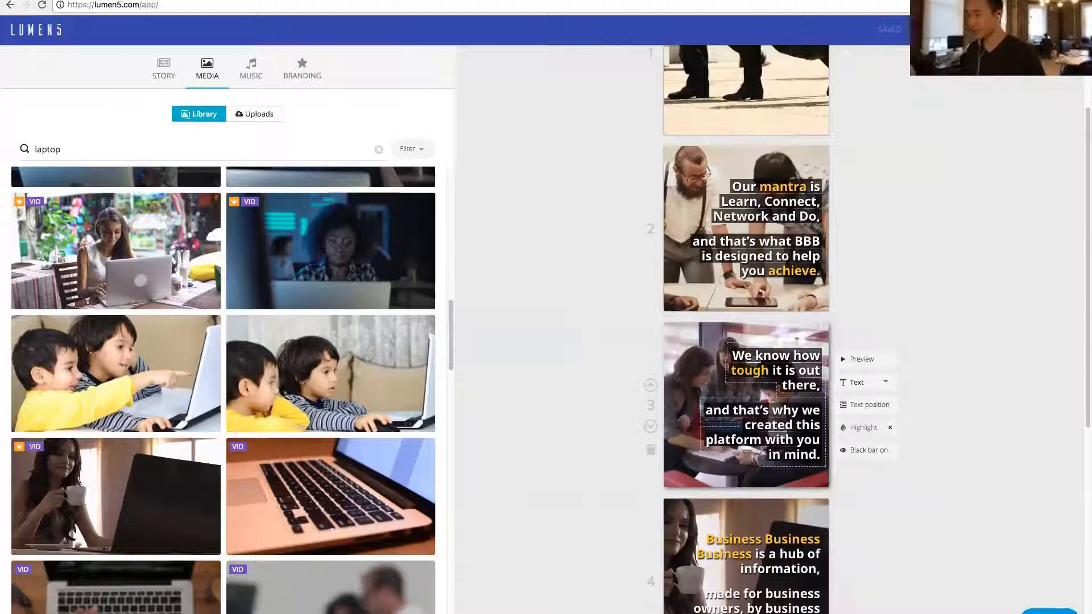
drag(766, 440, 821, 455)
click(860, 428)
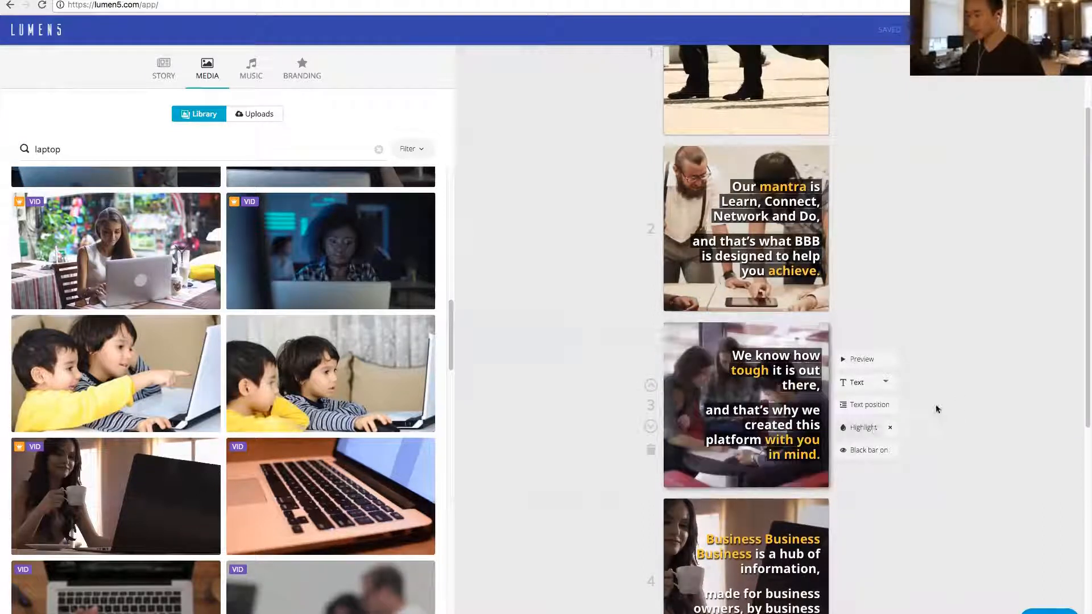
- Replace "Business Business Business" with "BBB" in the fourth scene's text
scroll(963, 386, down, 5)
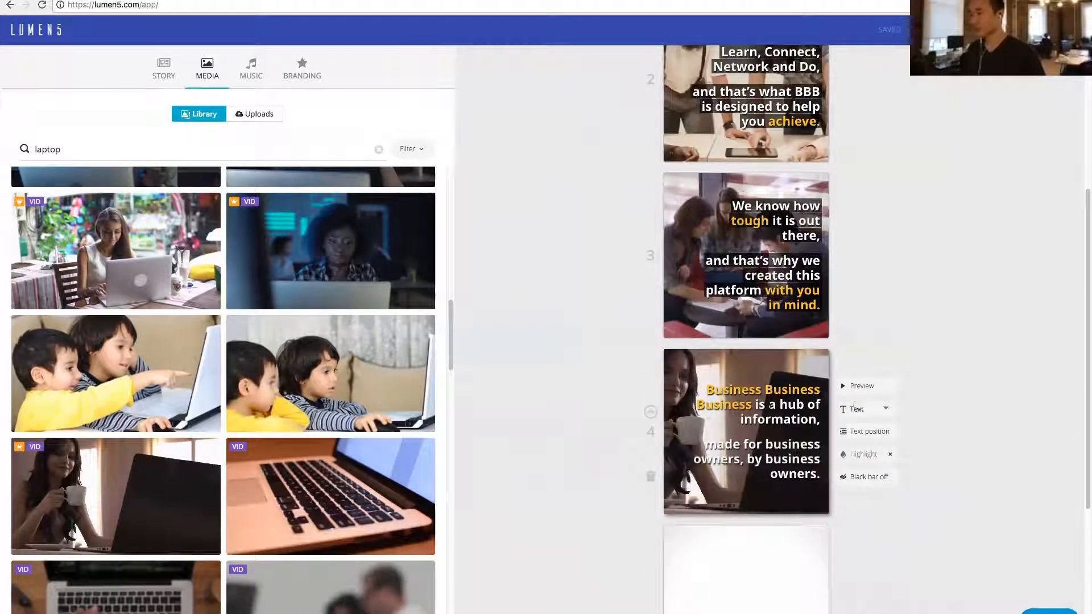
drag(752, 405, 706, 390)
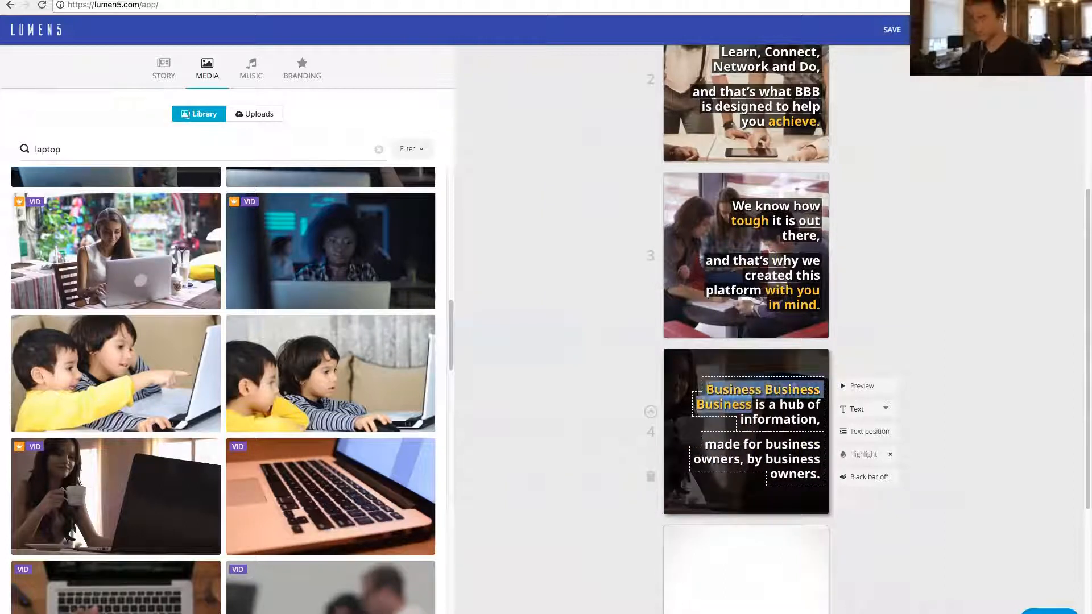
text(BBB)
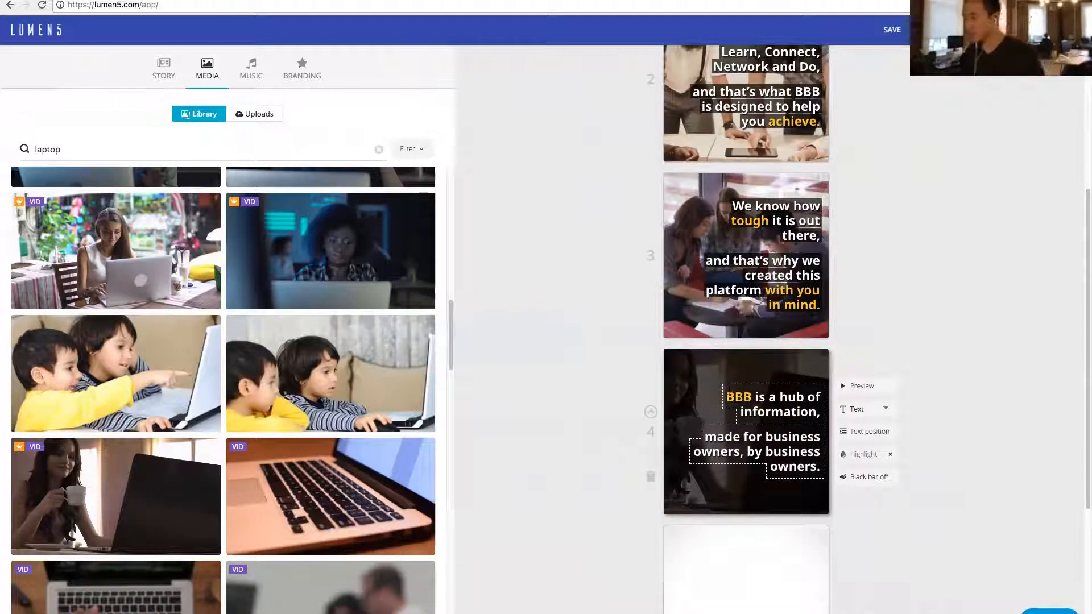
- Highlight "information," and "by business owners." in the fourth scene's text
drag(741, 412, 830, 415)
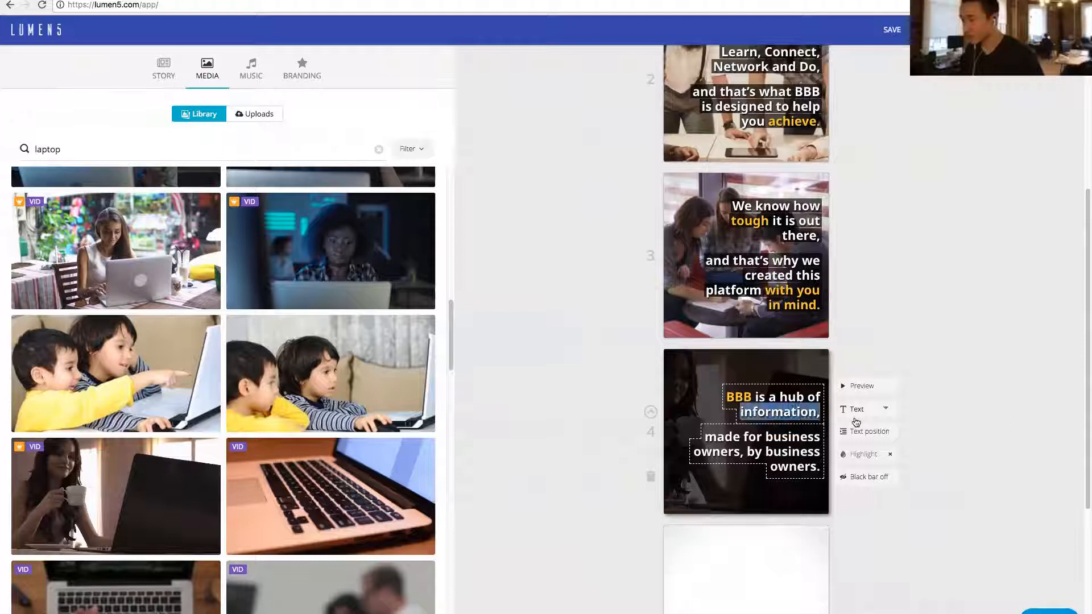
click(857, 454)
drag(752, 452, 821, 468)
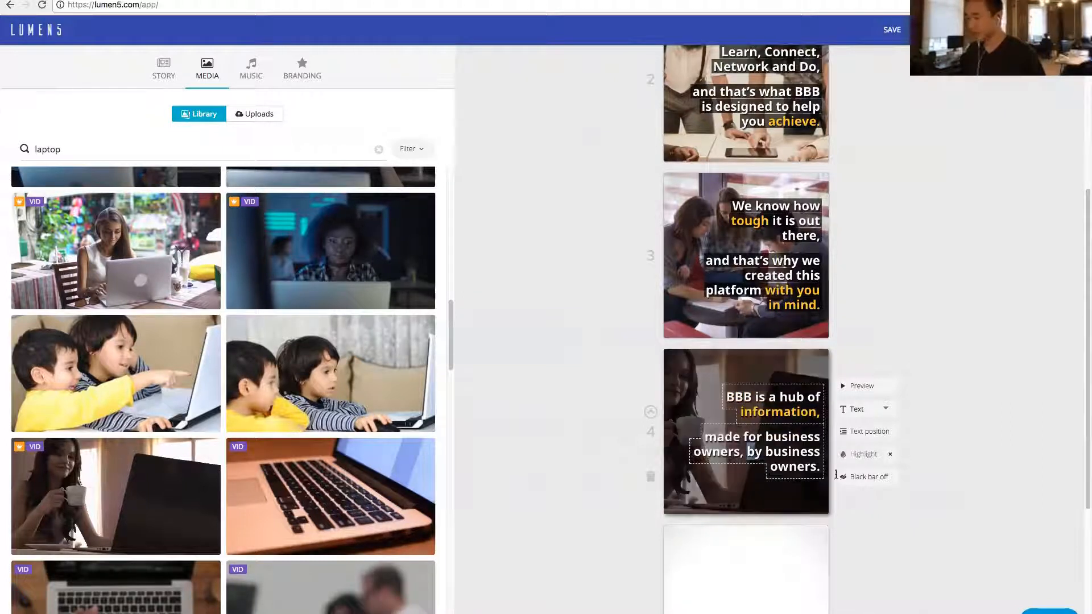
click(857, 454)
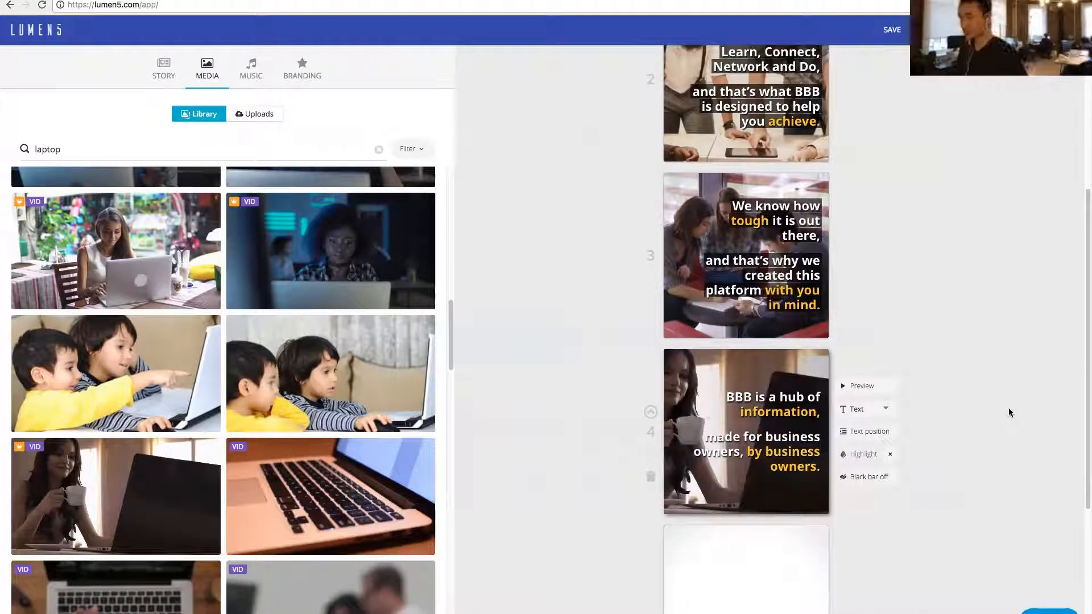
scroll(1008, 408, up, 1)
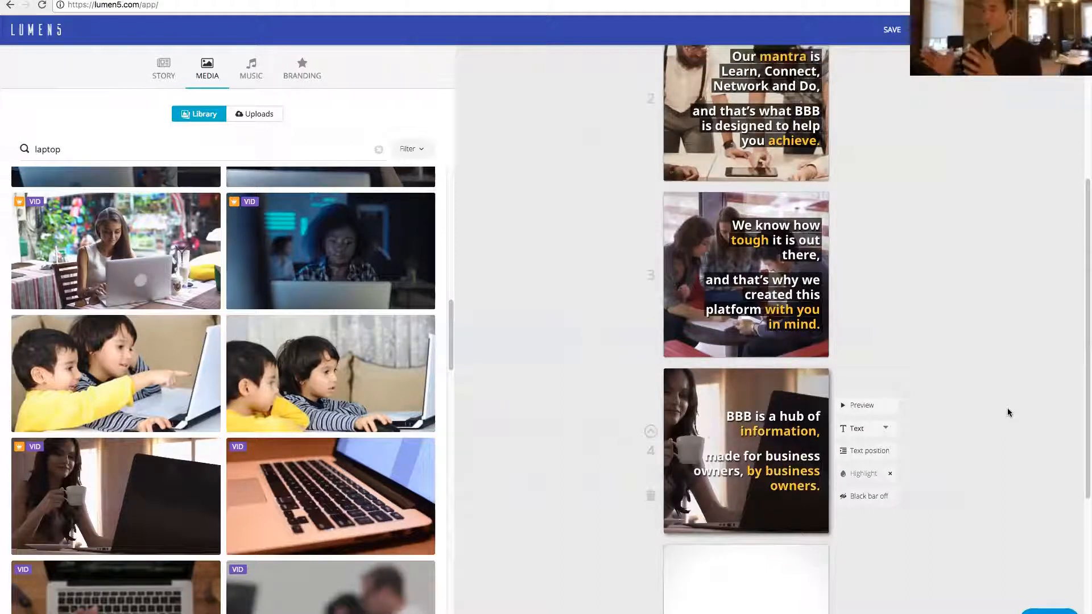
scroll(1005, 409, up, 4)
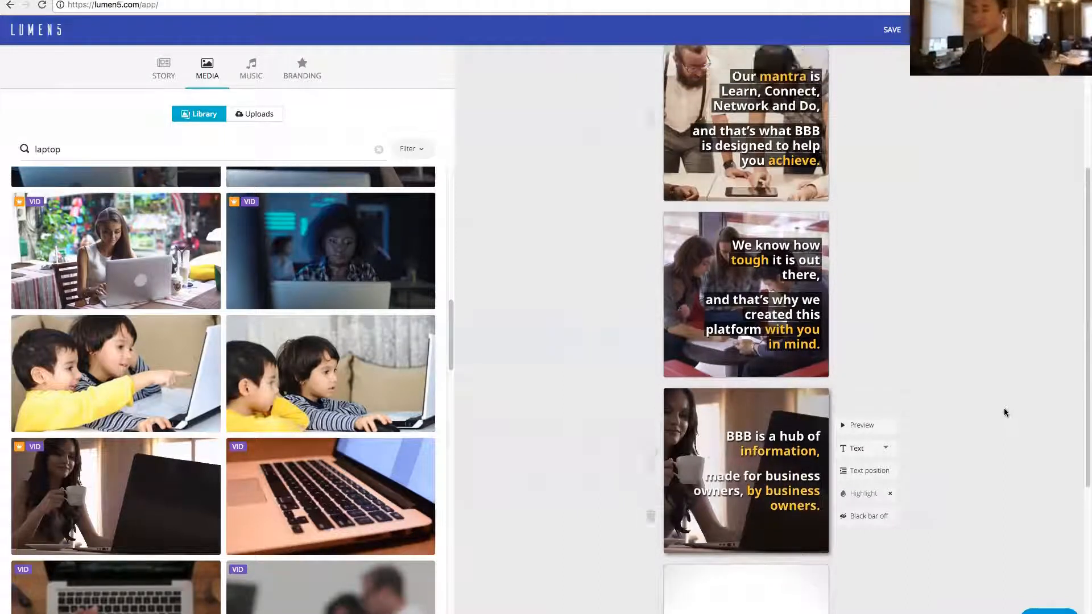
scroll(650, 148, down, 3)
scroll(651, 148, up, 3)
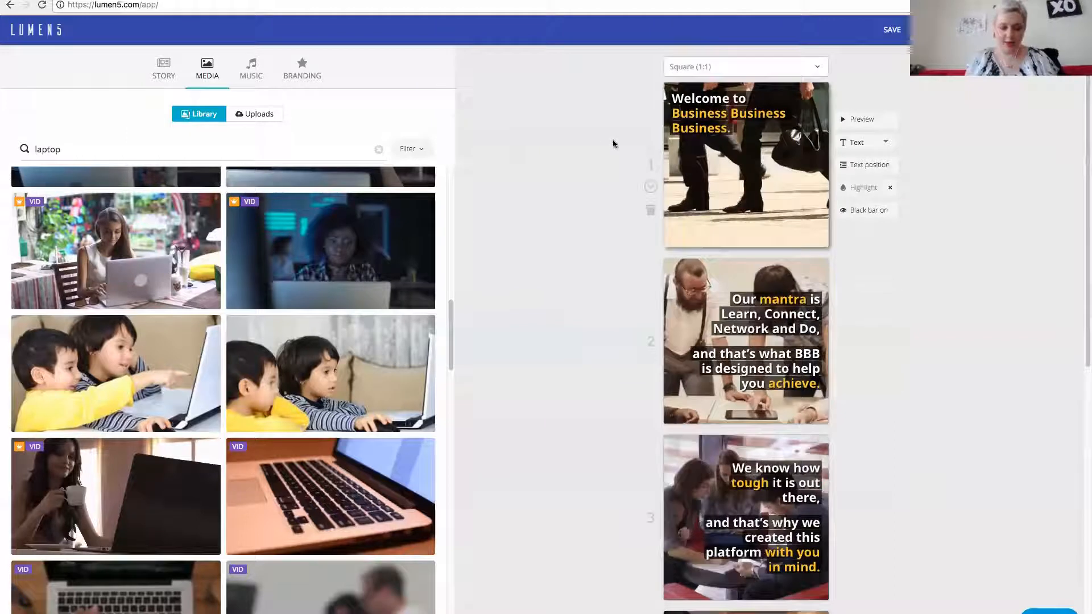
scroll(605, 144, down, 9)
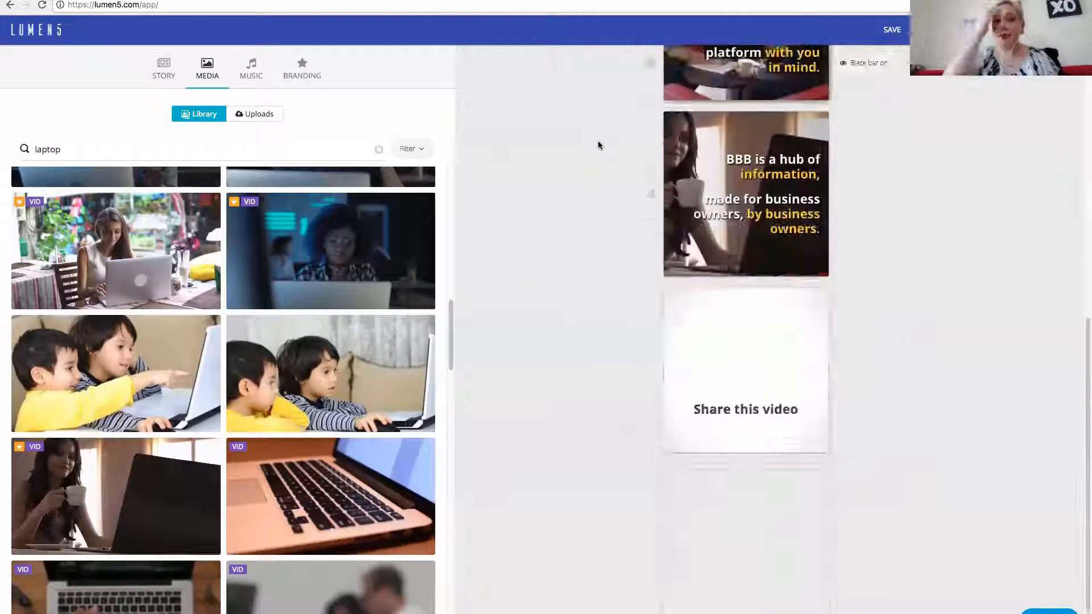
- Center the first scene's text, formatting it as a Title without the closing period
scroll(591, 147, up, 9)
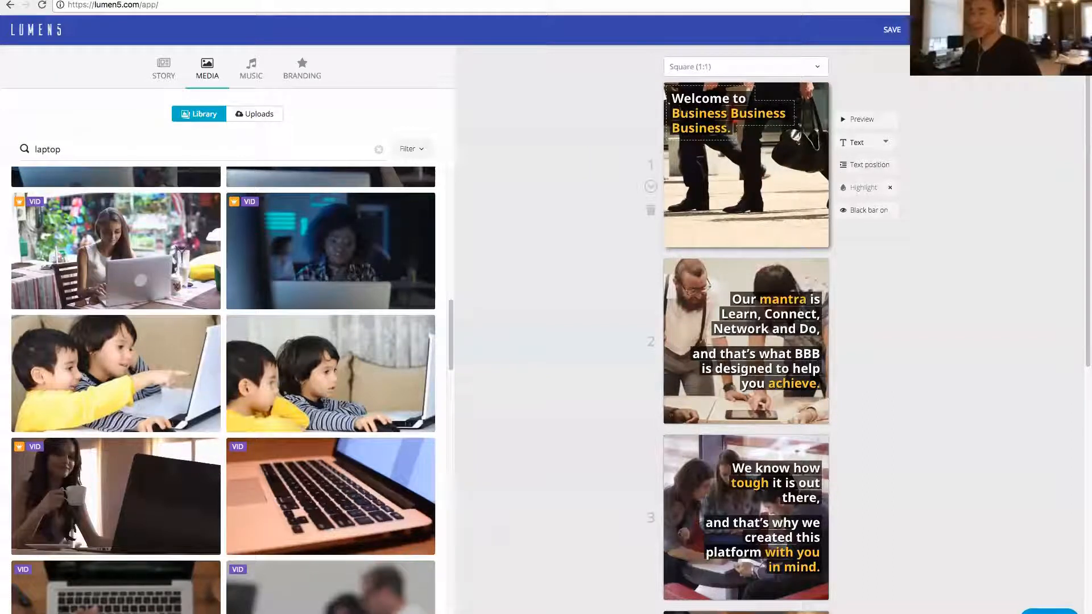
click(855, 165)
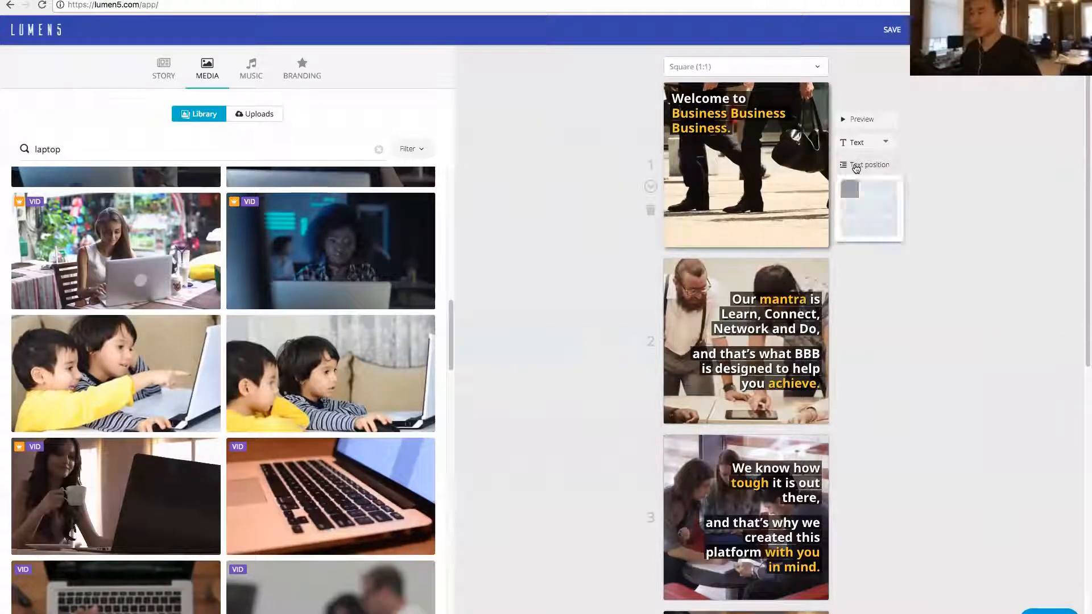
click(872, 210)
click(871, 145)
click(864, 170)
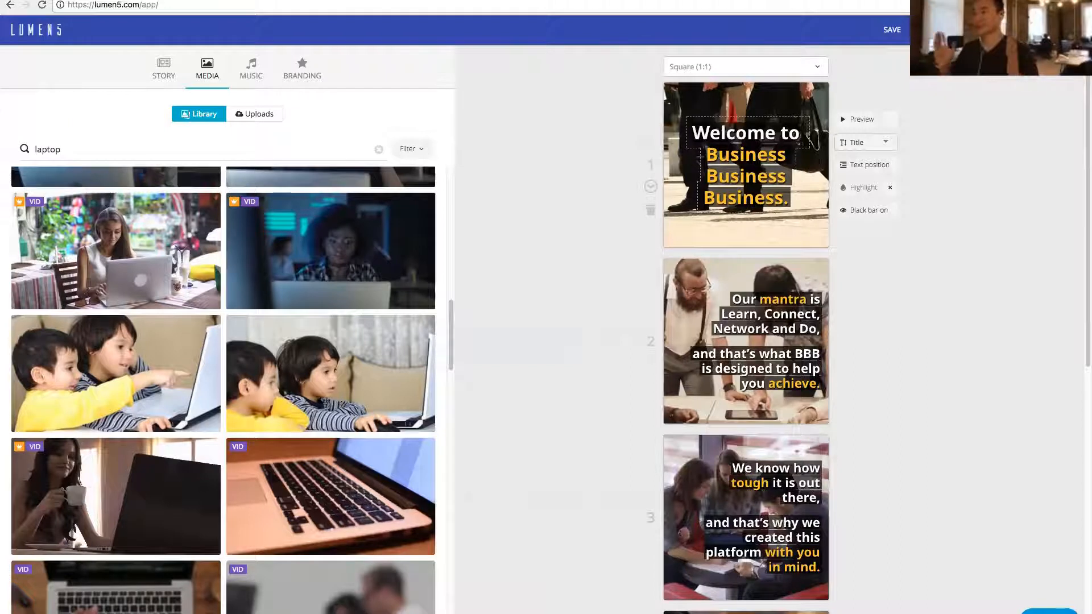
key(BackSpace)
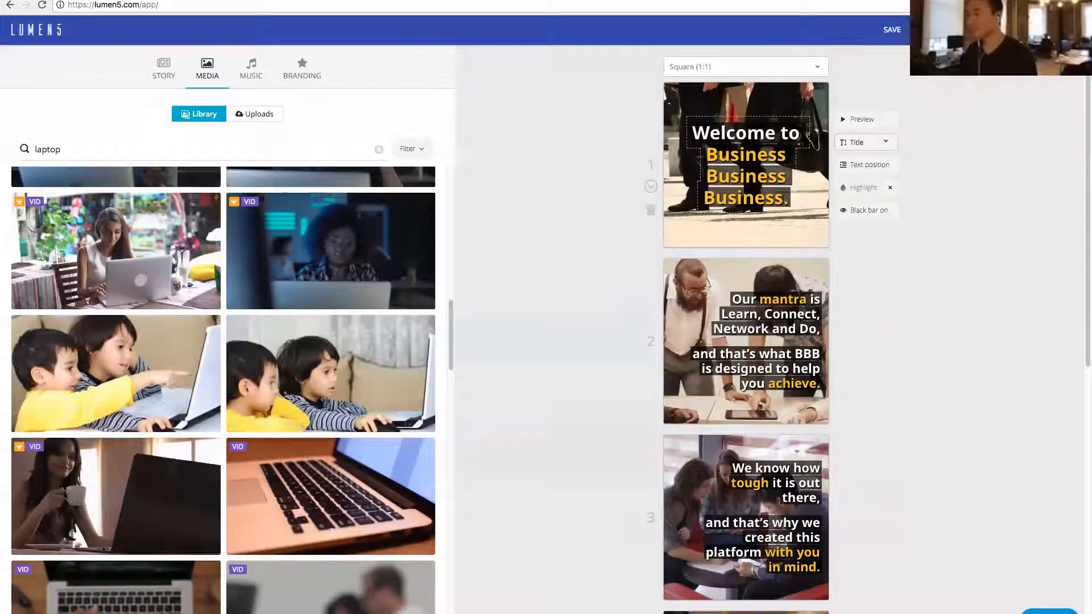
- Preview the video before publishing and move the third scene's text to the lower-left corner of its frame
click(936, 30)
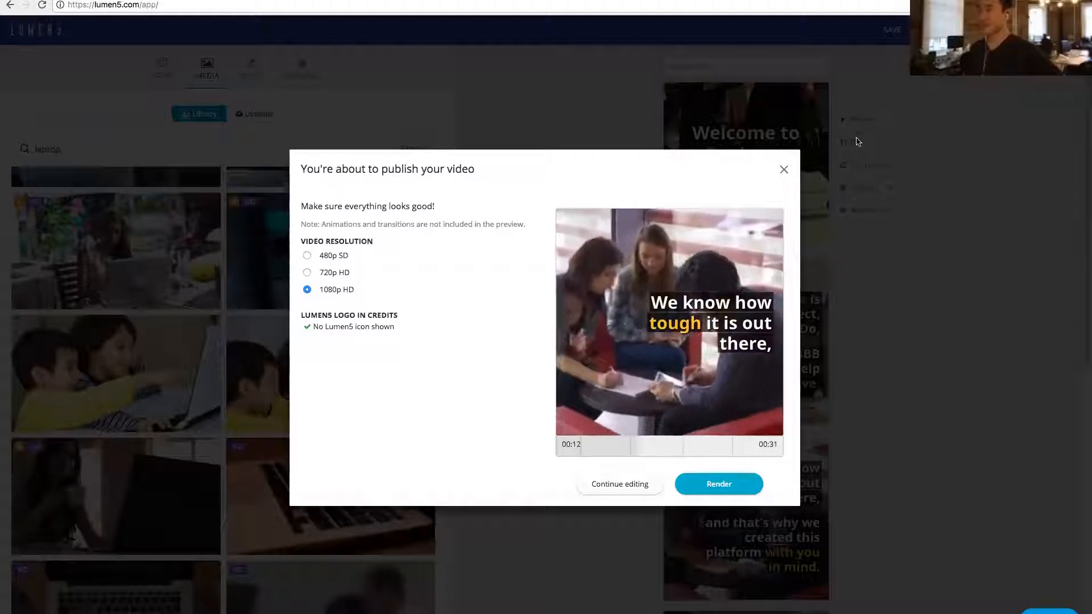
click(784, 171)
scroll(887, 307, down, 4)
click(859, 322)
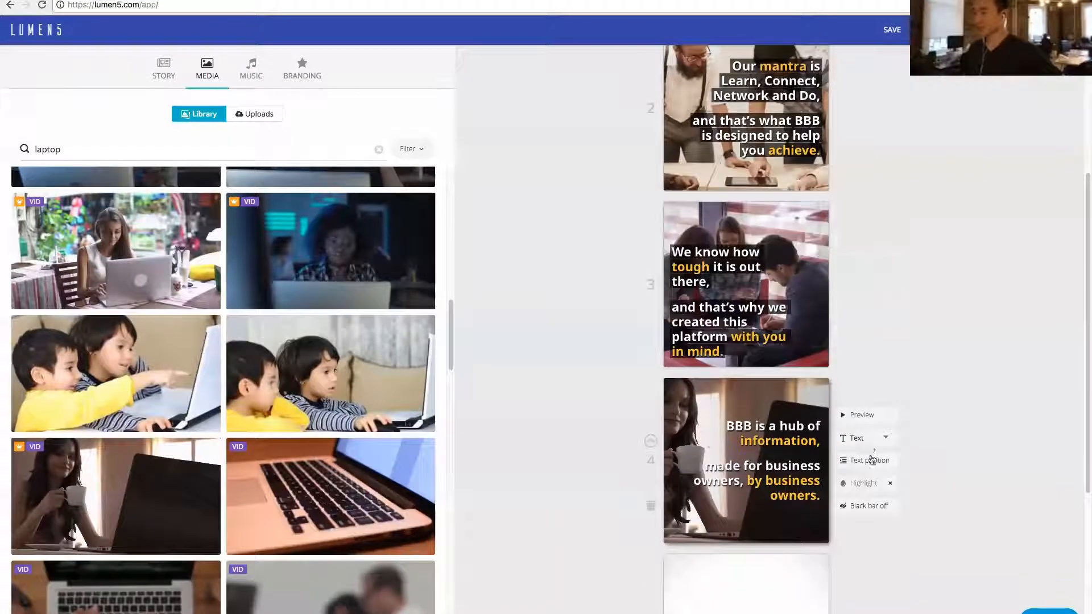
- Browse the uploaded media files
scroll(551, 220, up, 1)
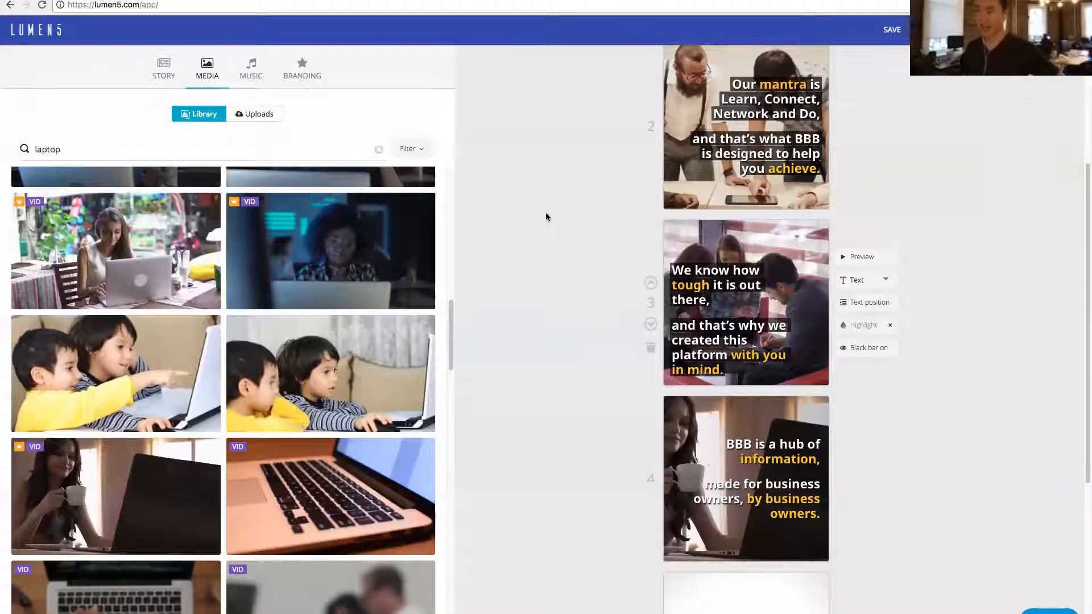
click(253, 115)
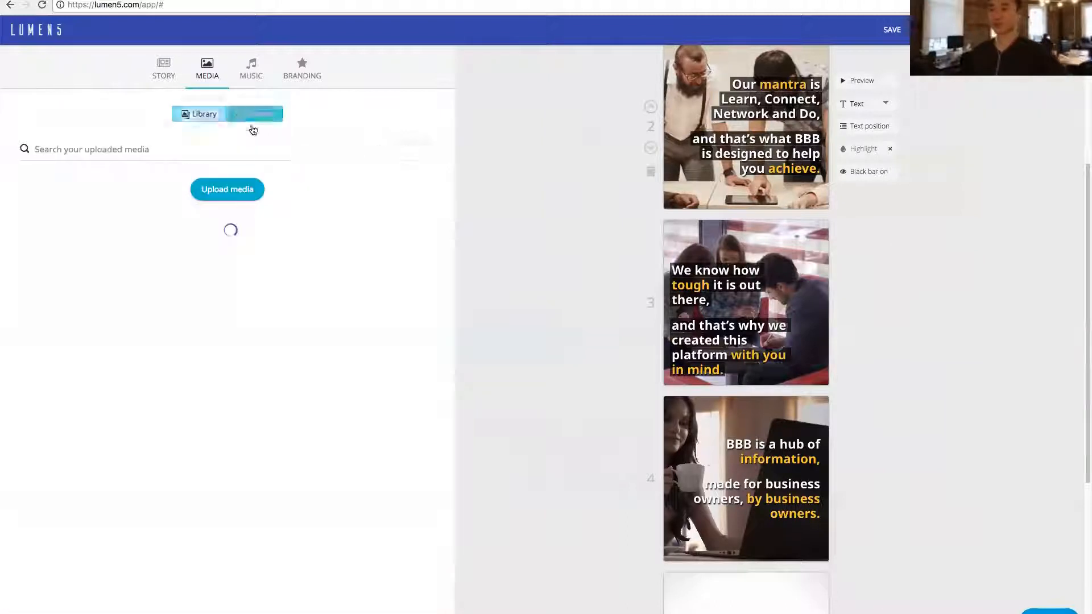
scroll(309, 389, down, 10)
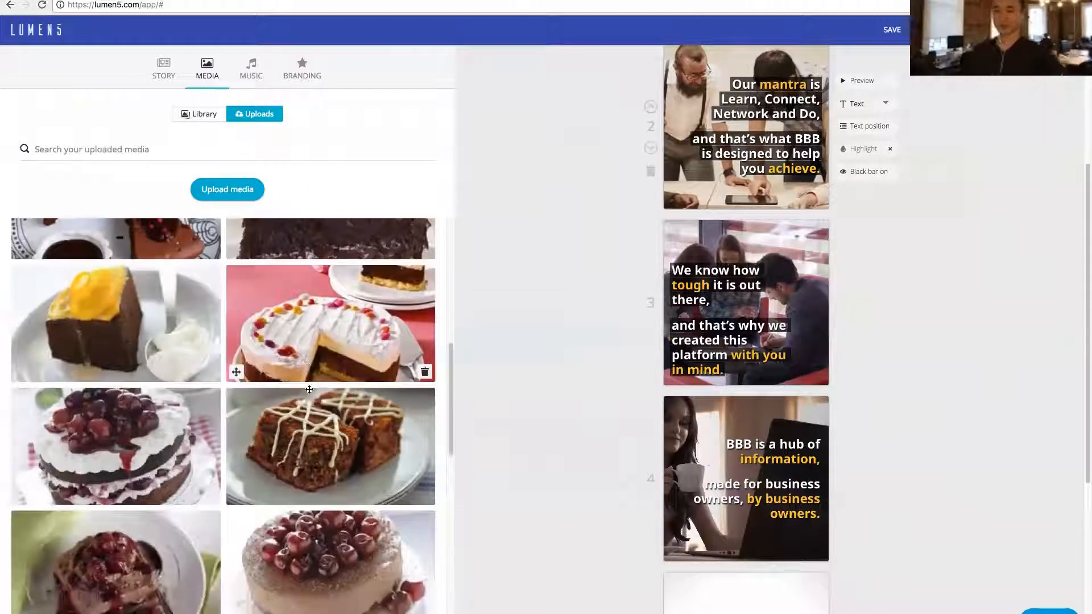
scroll(308, 389, down, 1)
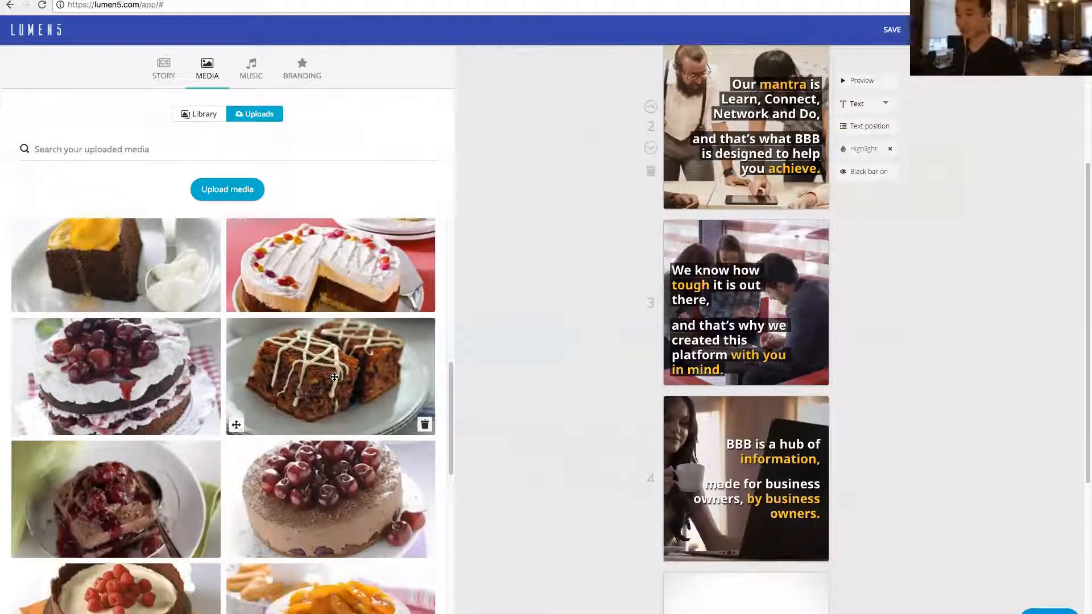
- Select the Fretless track as the video's music and check the uploaded audio
click(253, 77)
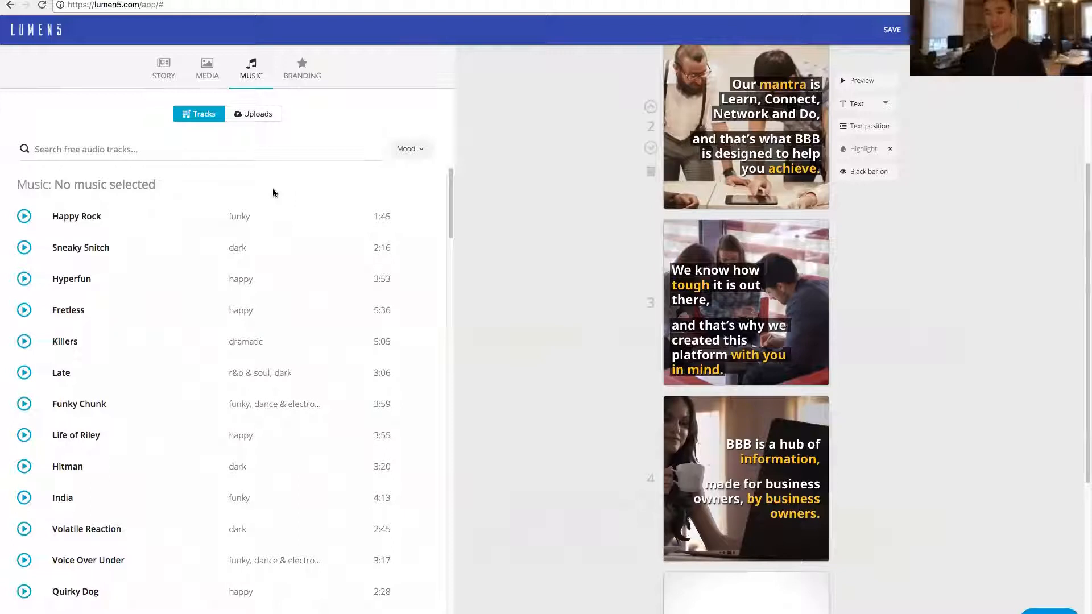
click(419, 158)
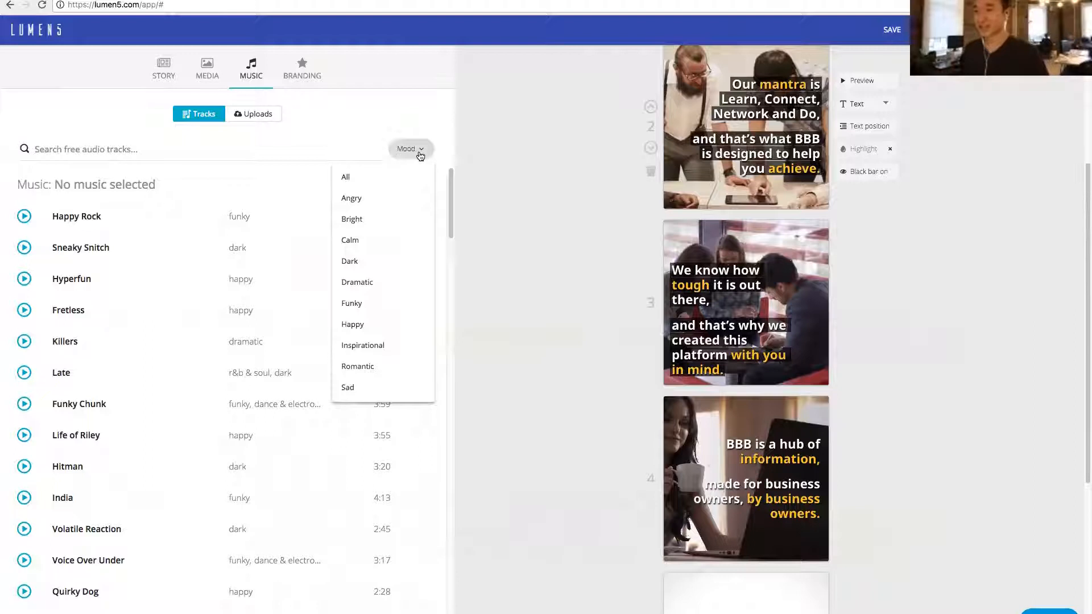
click(420, 156)
click(24, 310)
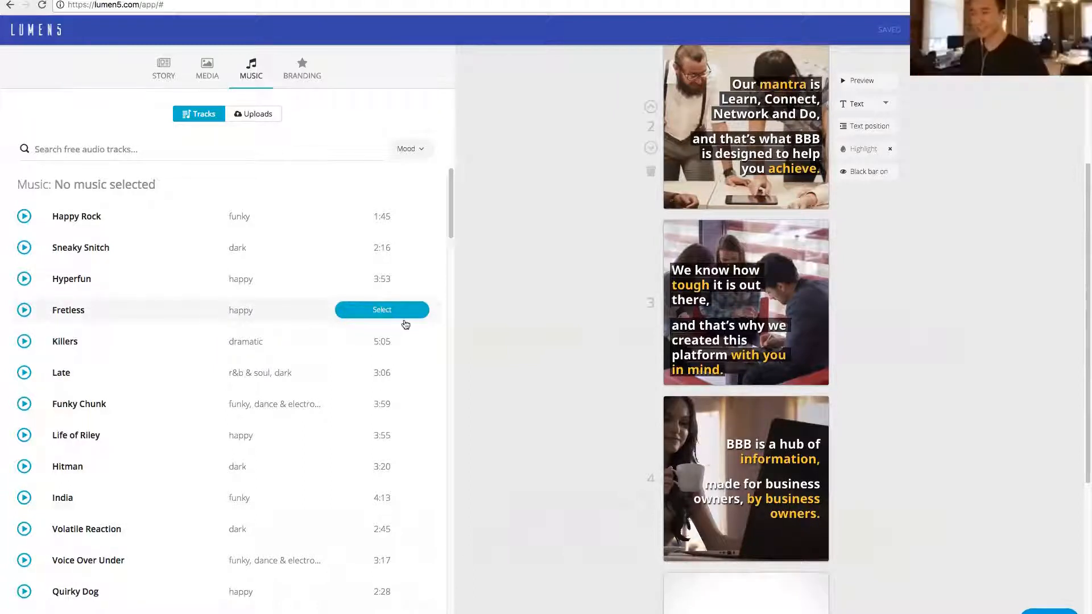
click(382, 311)
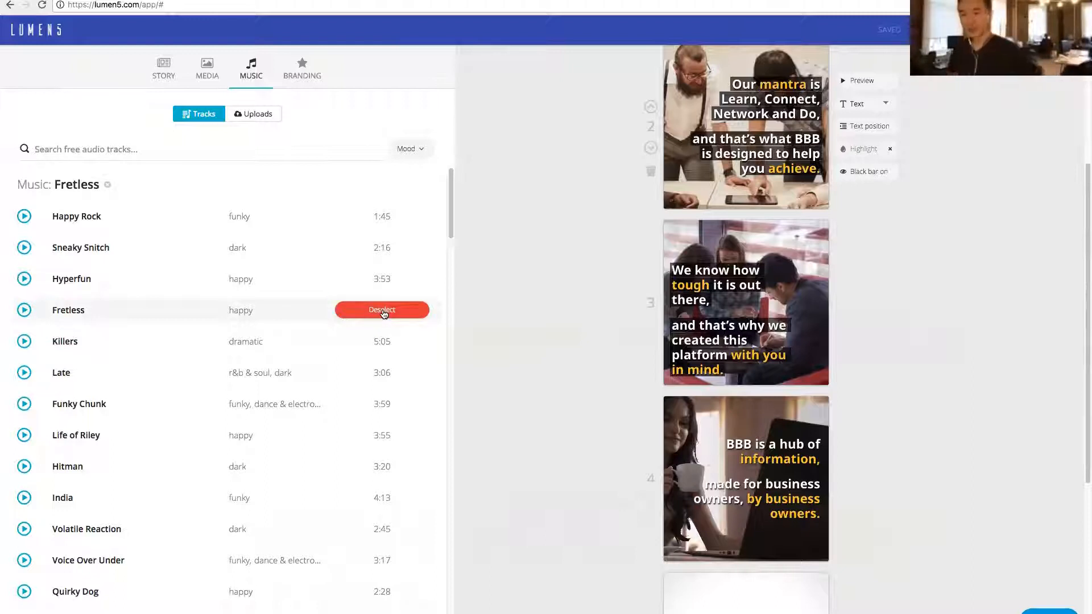
click(253, 119)
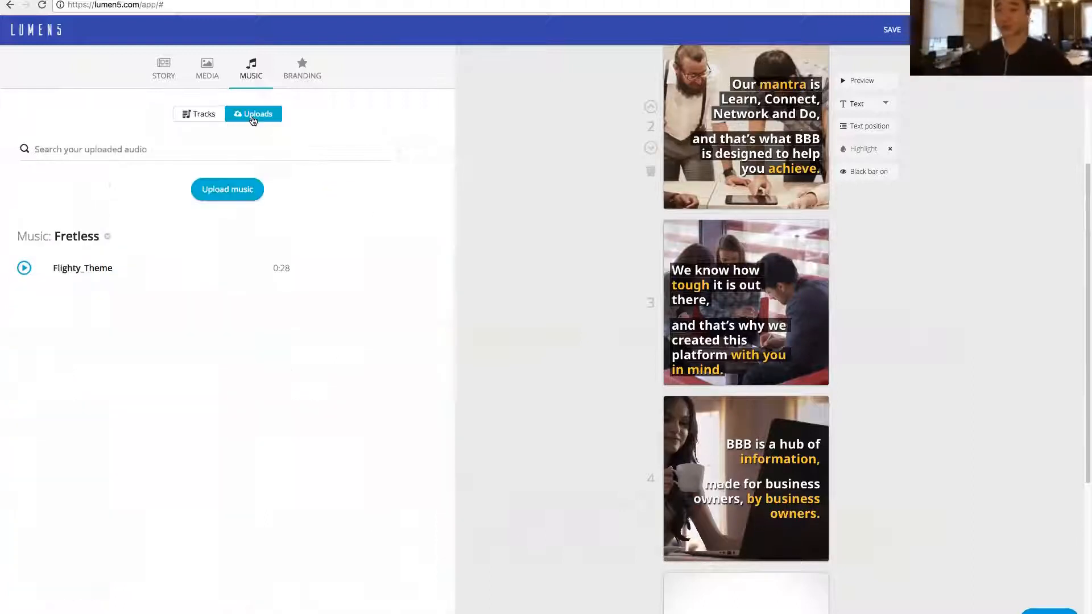
click(210, 114)
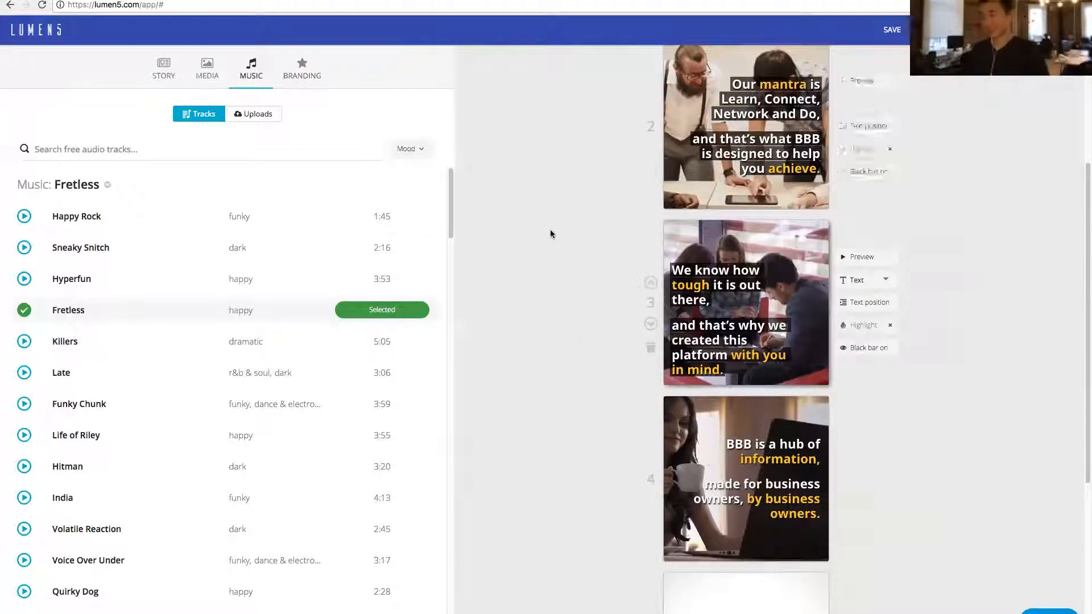
- Enable the watermark in the branding settings and upload white.png as its image
scroll(548, 230, up, 3)
click(302, 68)
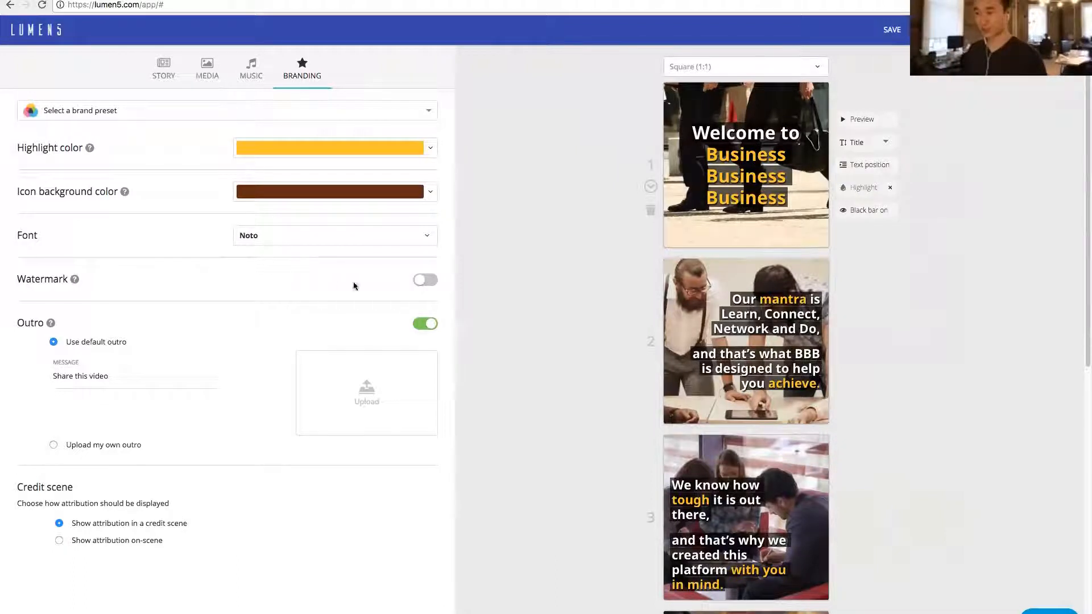
click(426, 281)
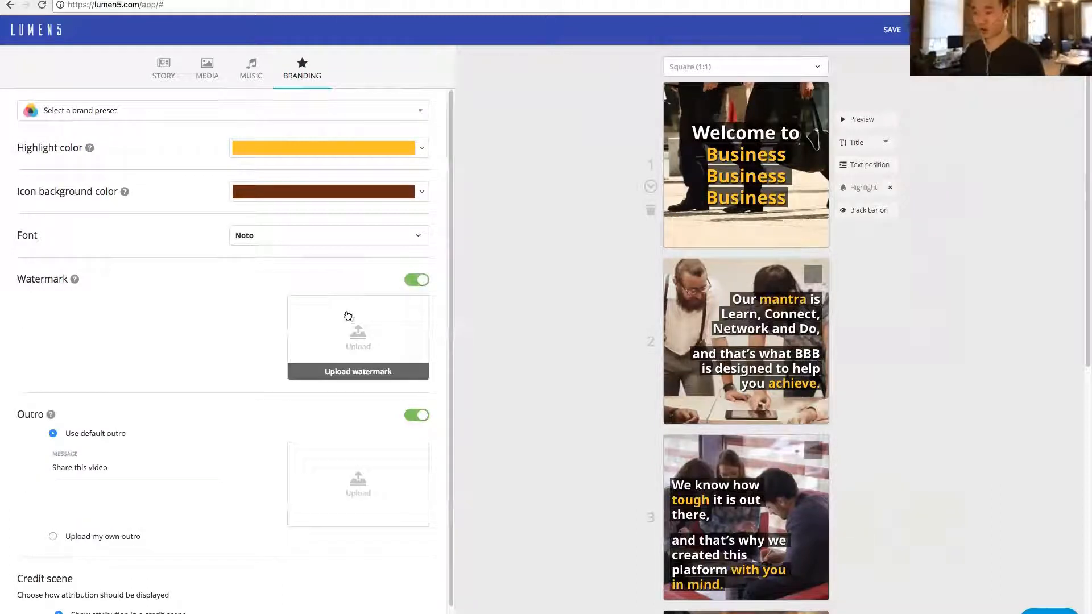
click(348, 321)
double_click(464, 68)
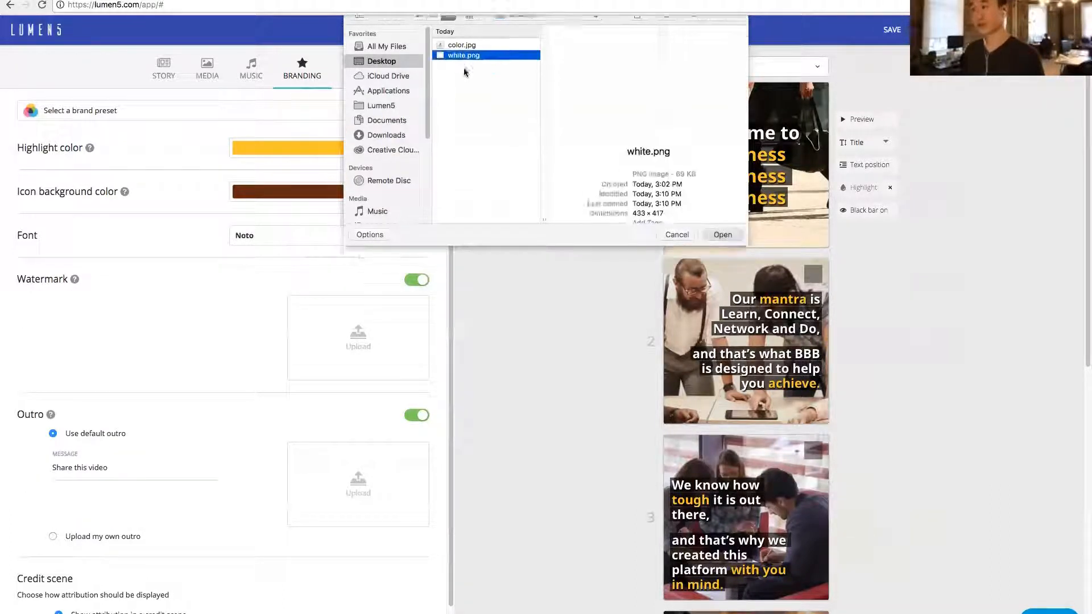
- Upload color.jpg as the logo of the default outro
scroll(376, 364, down, 2)
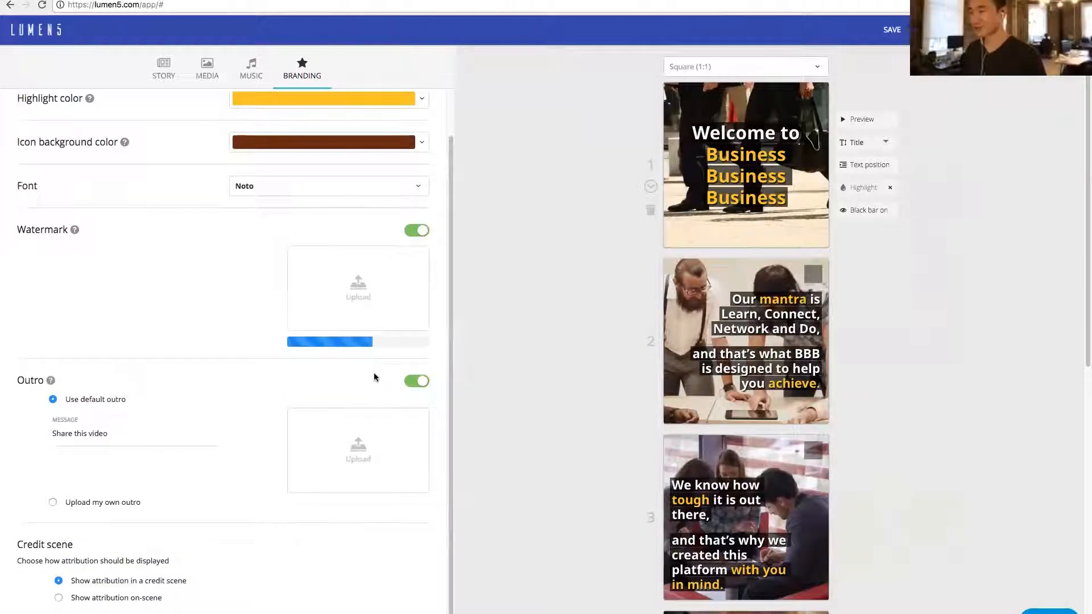
click(358, 454)
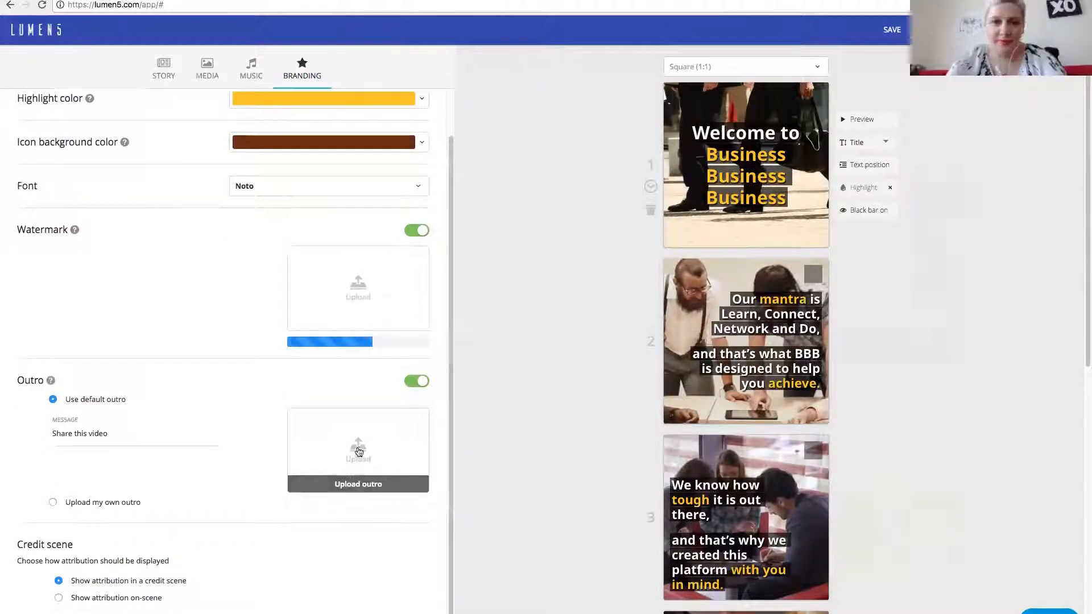
click(677, 245)
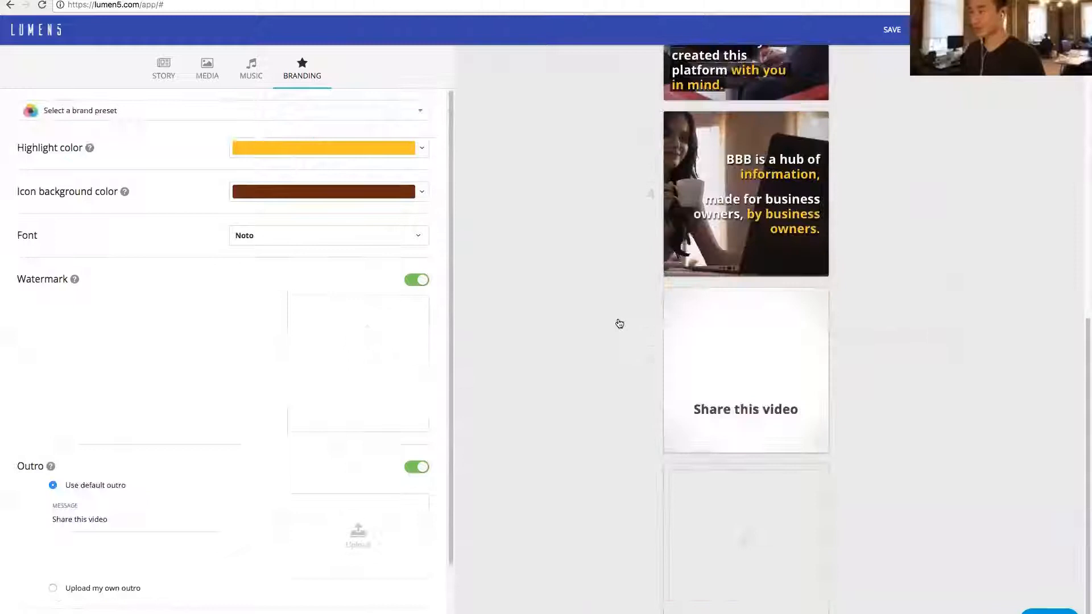
scroll(360, 409, down, 3)
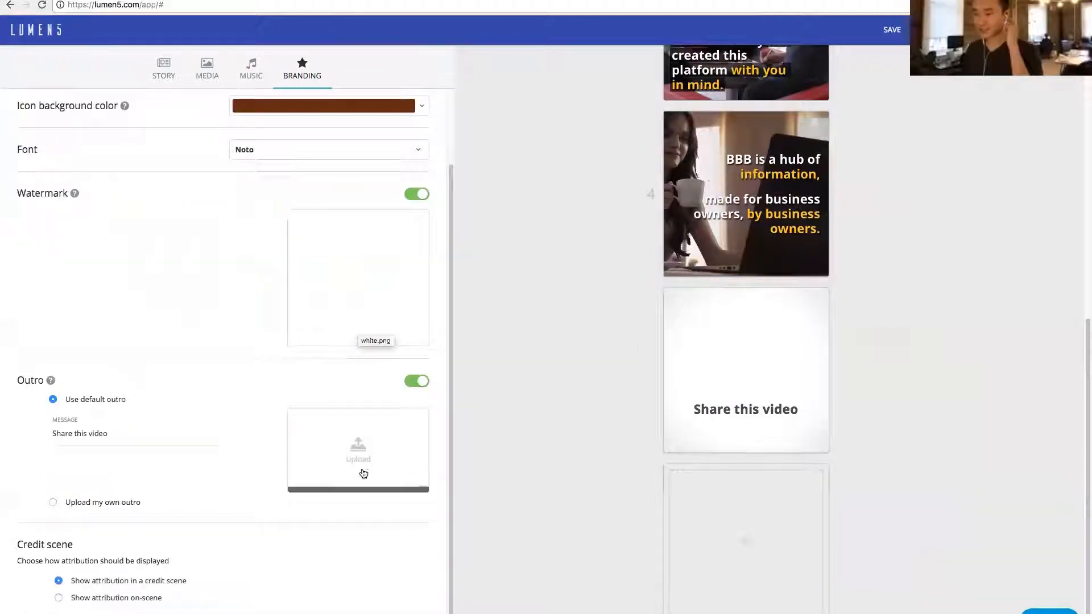
click(358, 458)
double_click(458, 59)
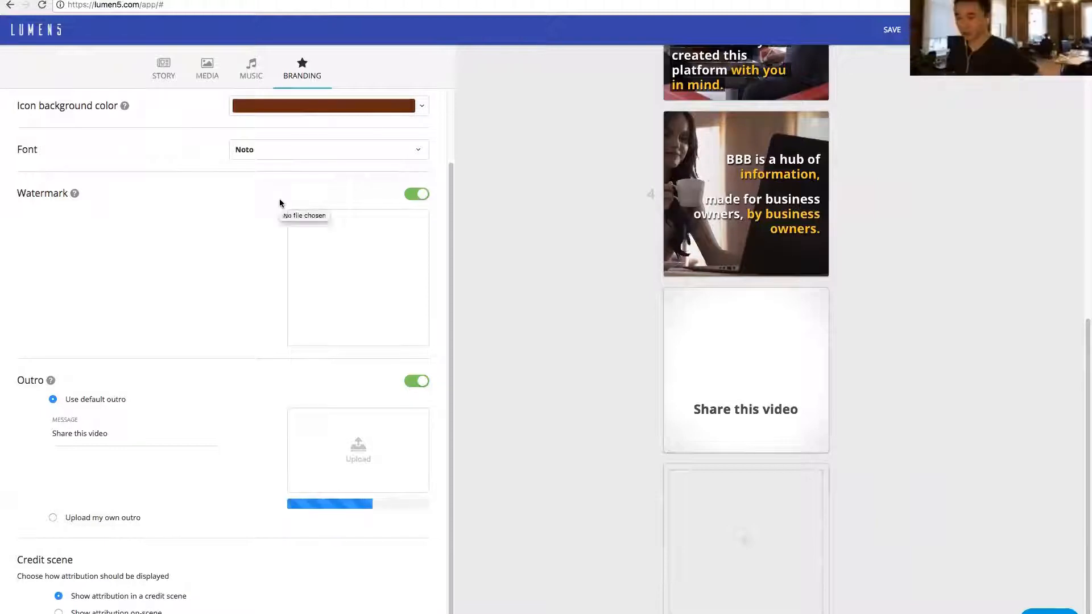
- Preview the branded video before publishing and return to editing
mouse_move(879, 129)
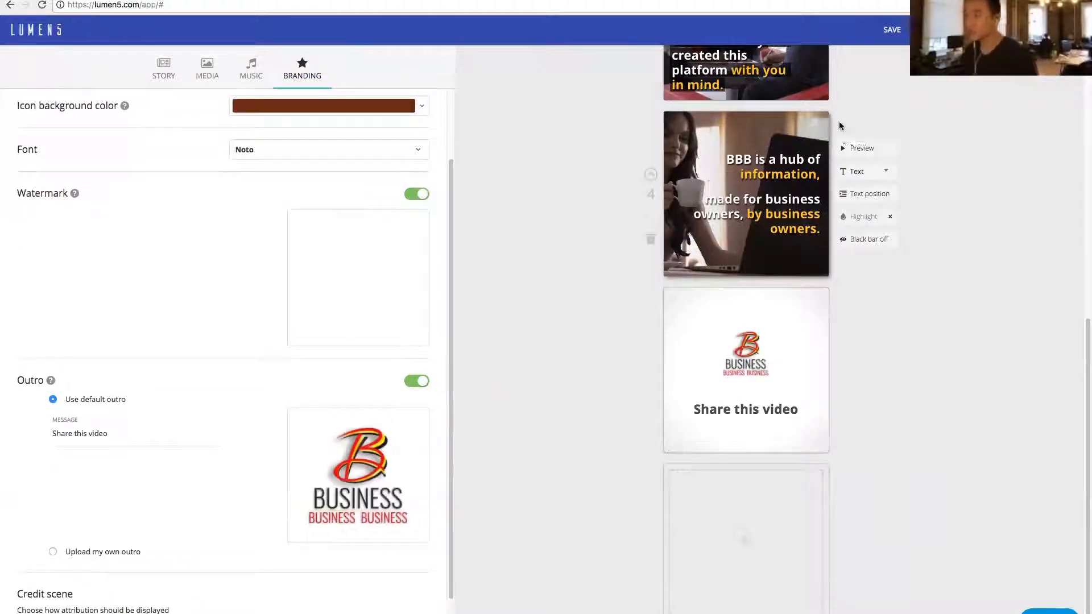
scroll(858, 142, up, 6)
click(939, 30)
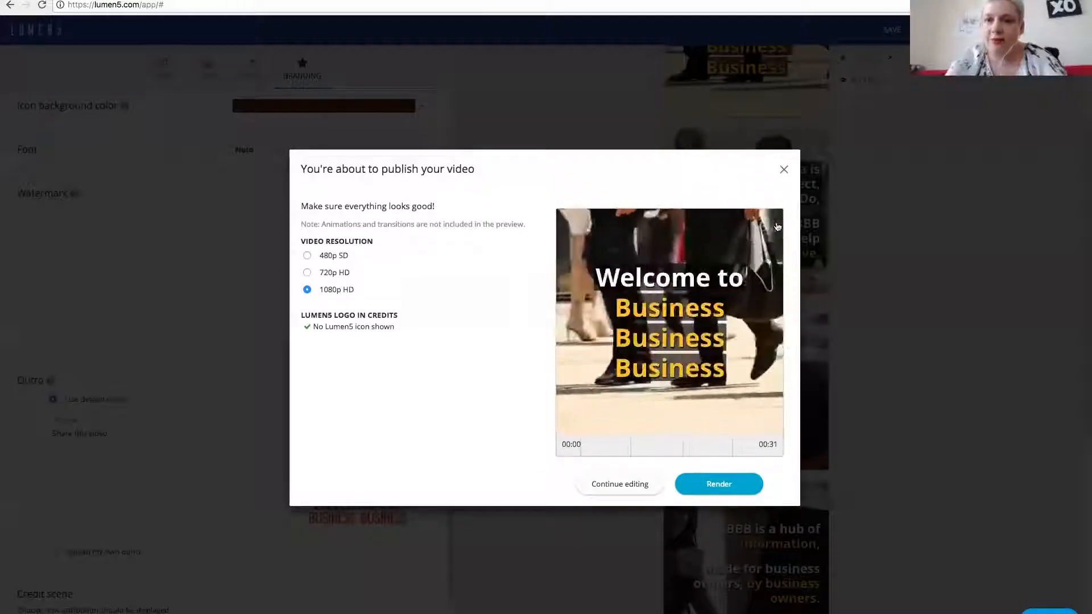
click(787, 173)
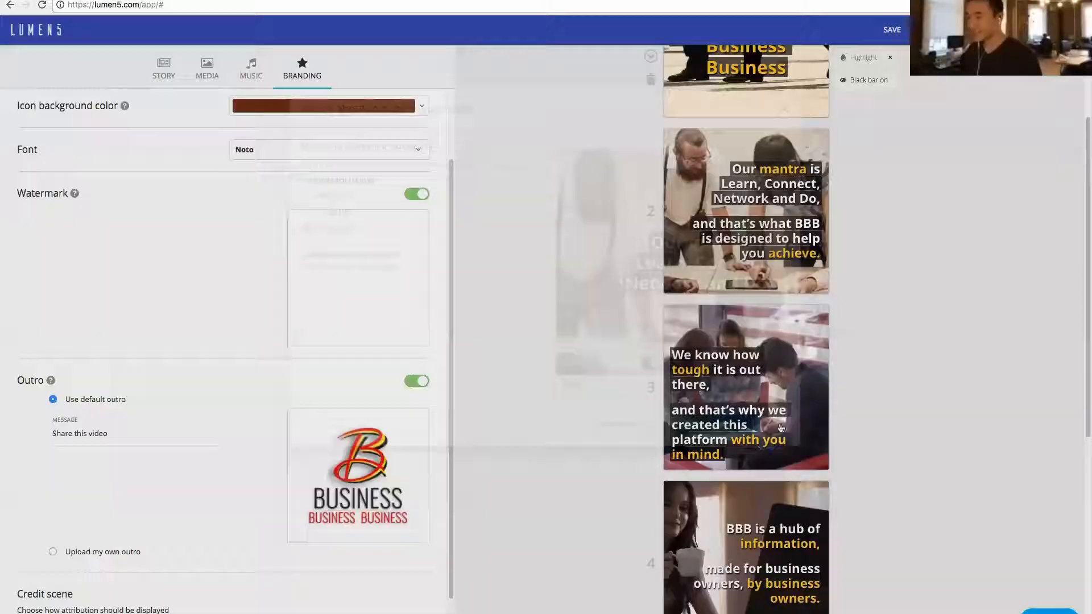
- Replace the outro message with "Learn, Connect, Network and Do", copied from the second scene's text
scroll(724, 317, down, 6)
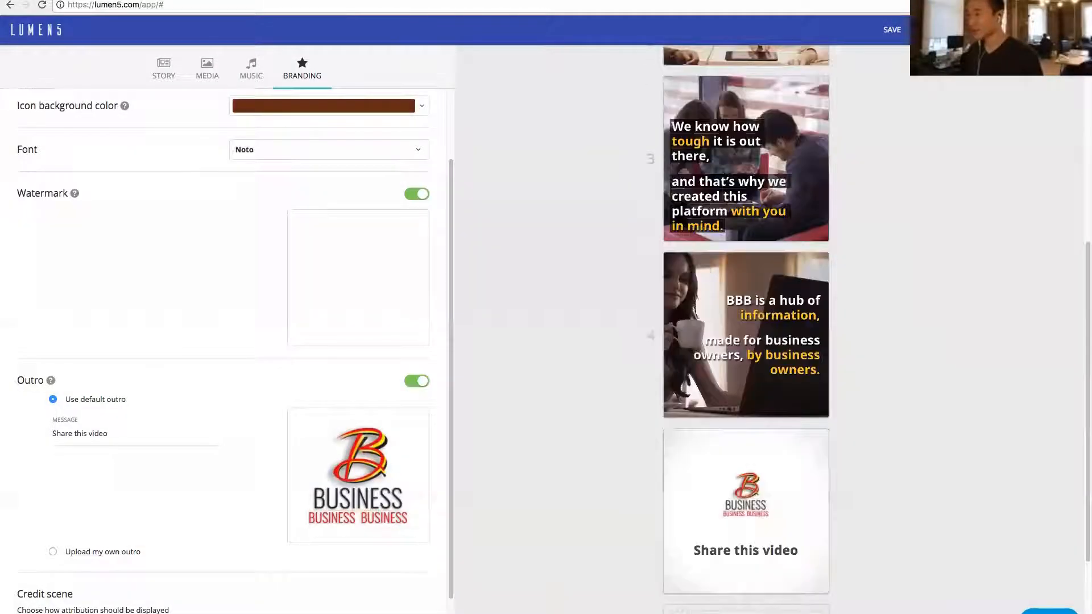
scroll(724, 316, up, 8)
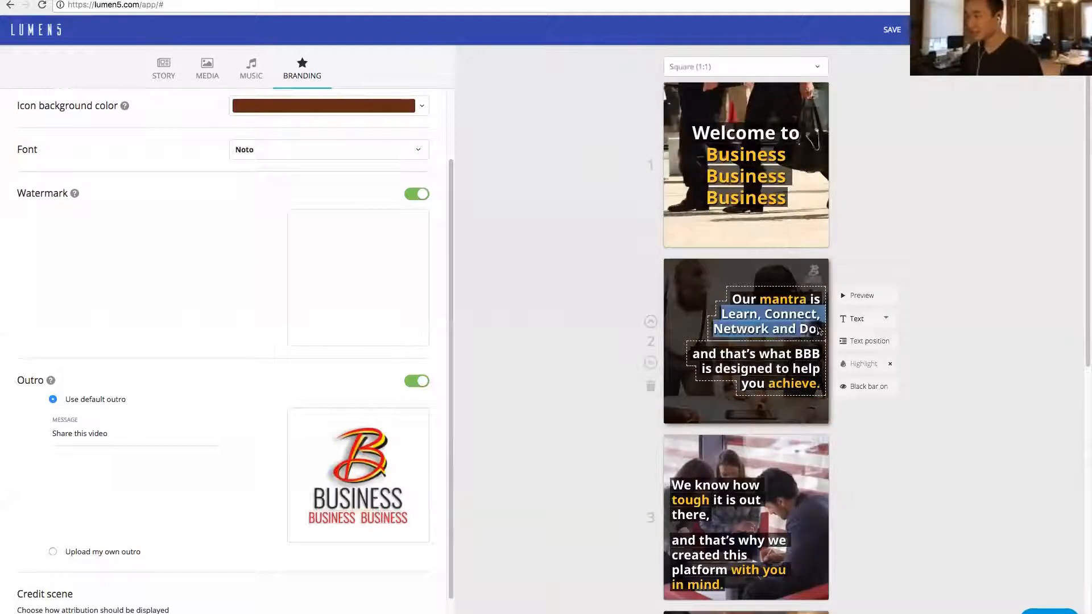
scroll(906, 423, down, 8)
triple_click(125, 437)
text(Learn, Connect, Network and Do)
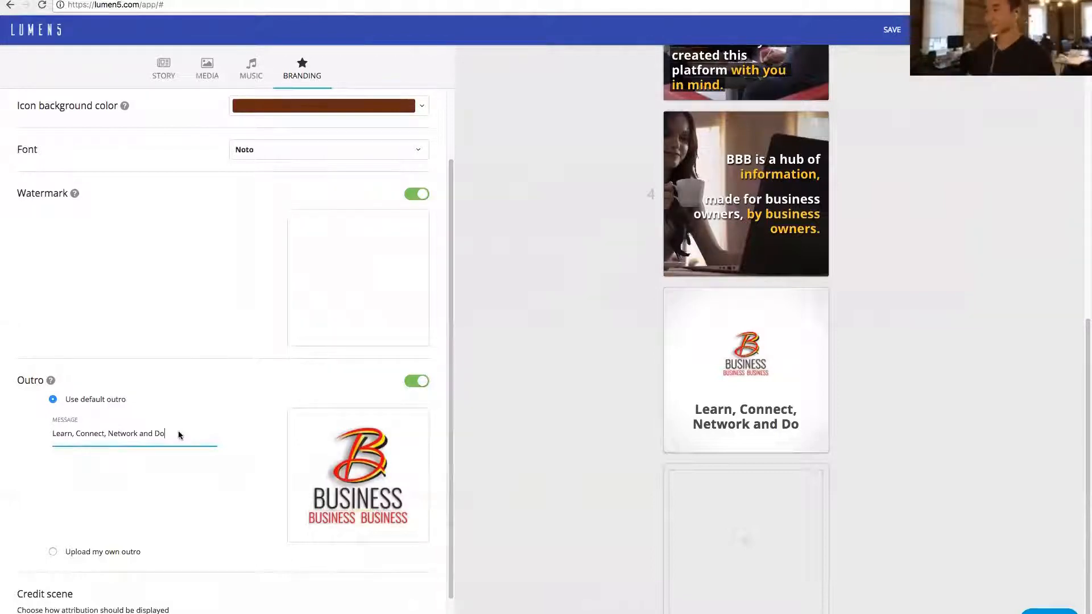
scroll(305, 324, up, 3)
scroll(522, 301, up, 1)
scroll(521, 300, up, 10)
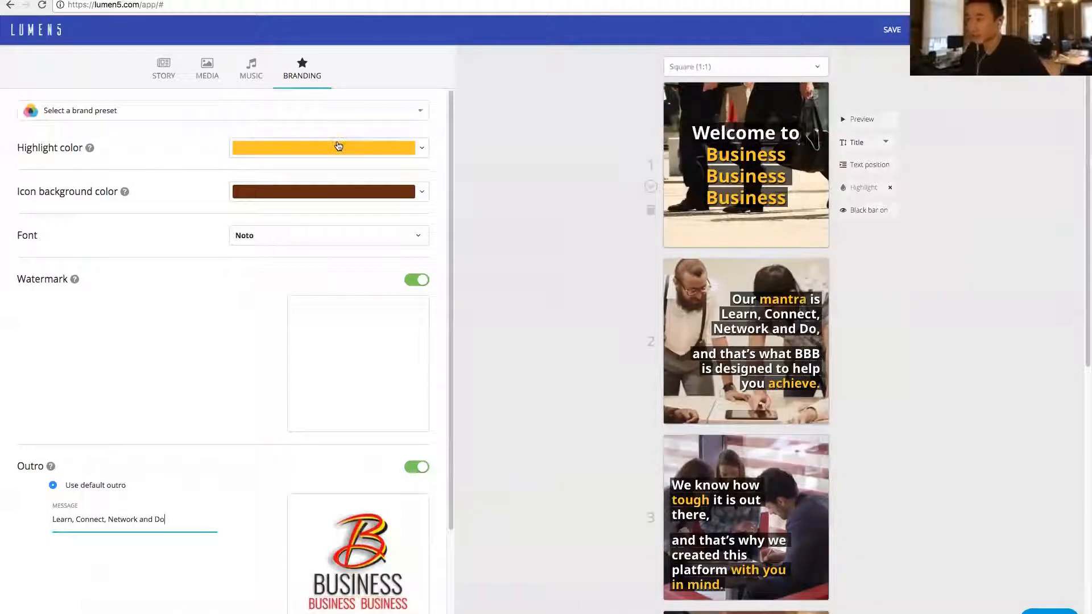
click(336, 147)
click(264, 260)
click(368, 267)
text(Learn, Connect, Network and Do)
key(ctrl+a)
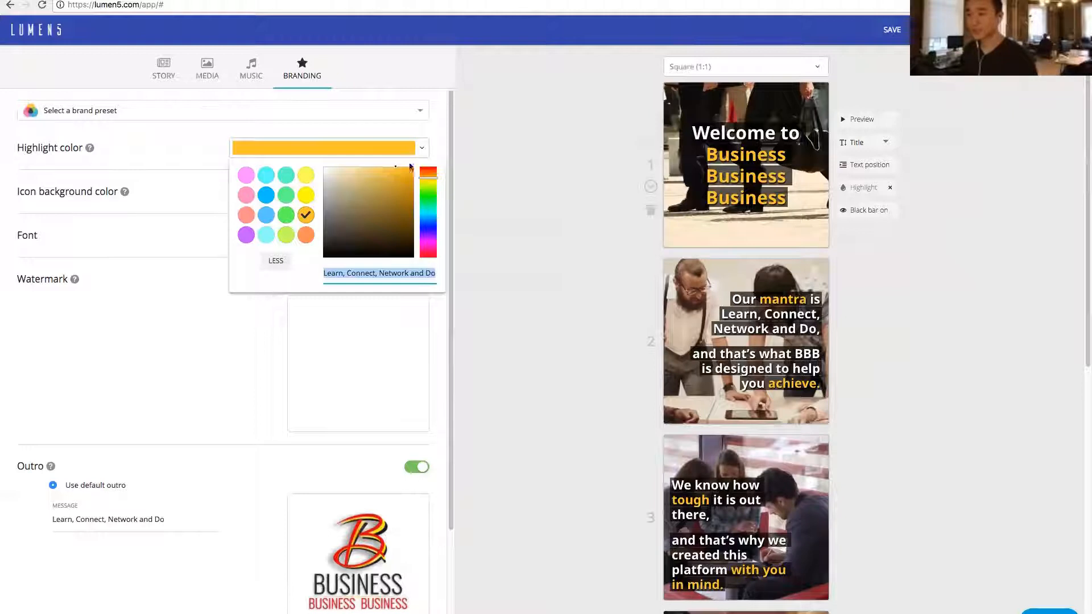
click(384, 131)
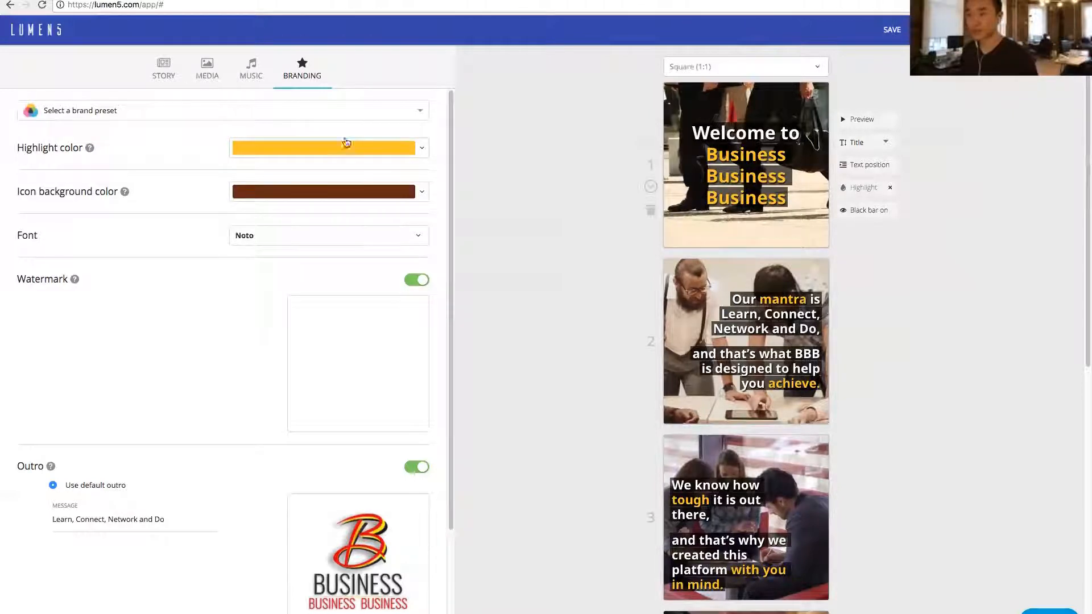
- Apply the Business Business Business brand preset to the video
scroll(170, 236, down, 3)
scroll(169, 236, up, 3)
click(205, 112)
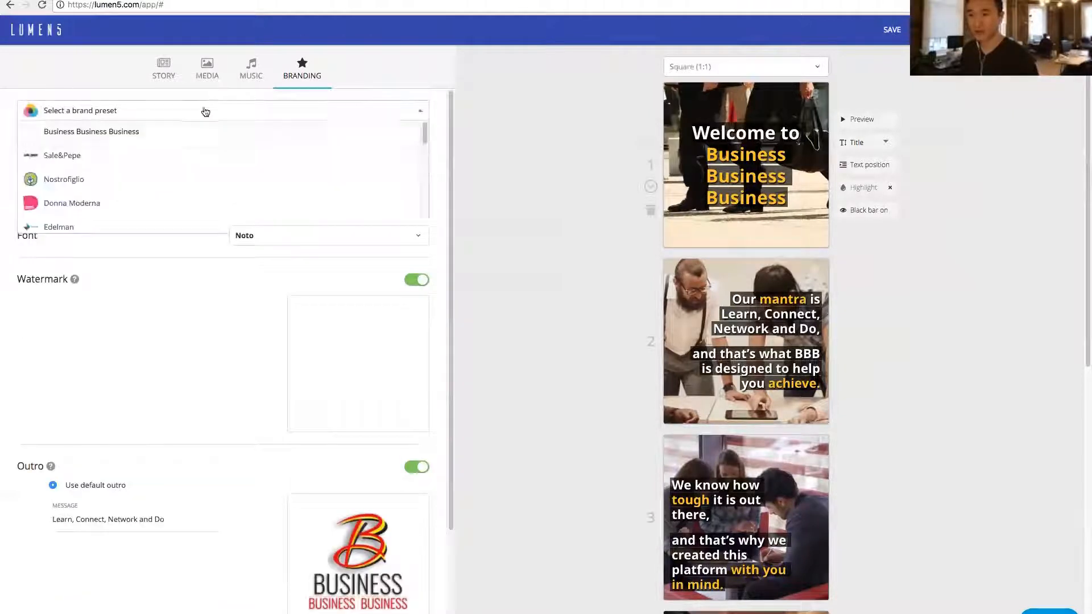
click(114, 132)
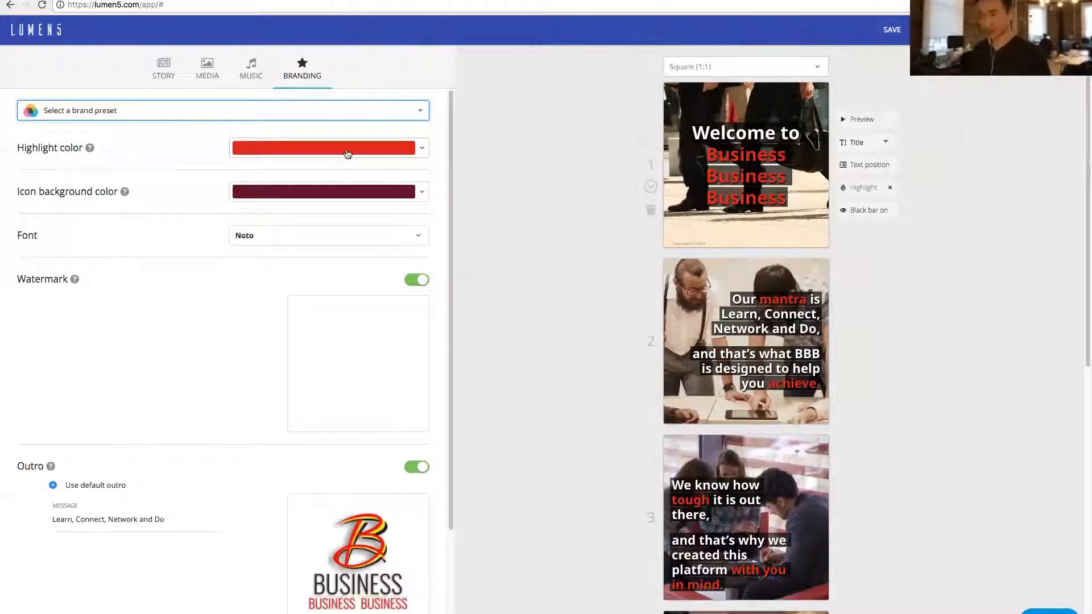
scroll(170, 404, down, 3)
scroll(205, 428, up, 3)
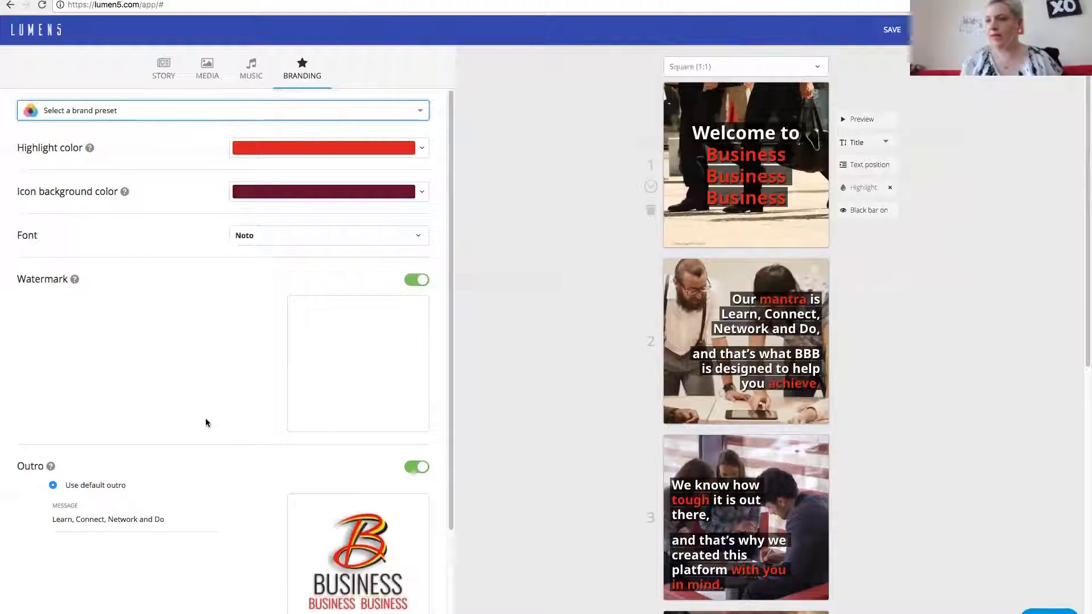
- Turn off the black bars behind the text in scenes 1, 2 and 3, and position scene 2's text at top centre
click(853, 213)
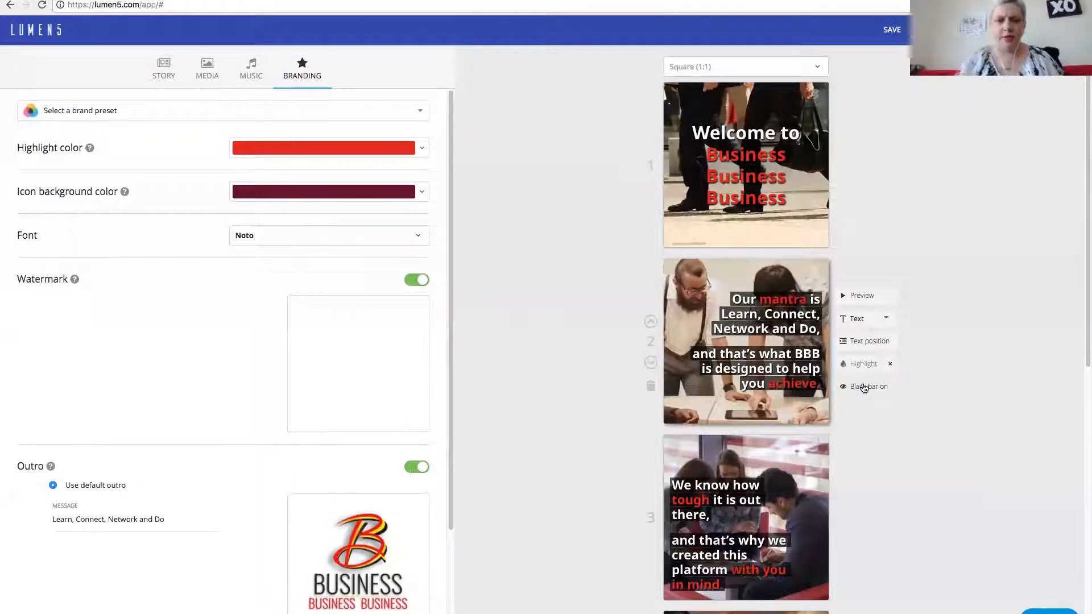
click(863, 387)
click(859, 343)
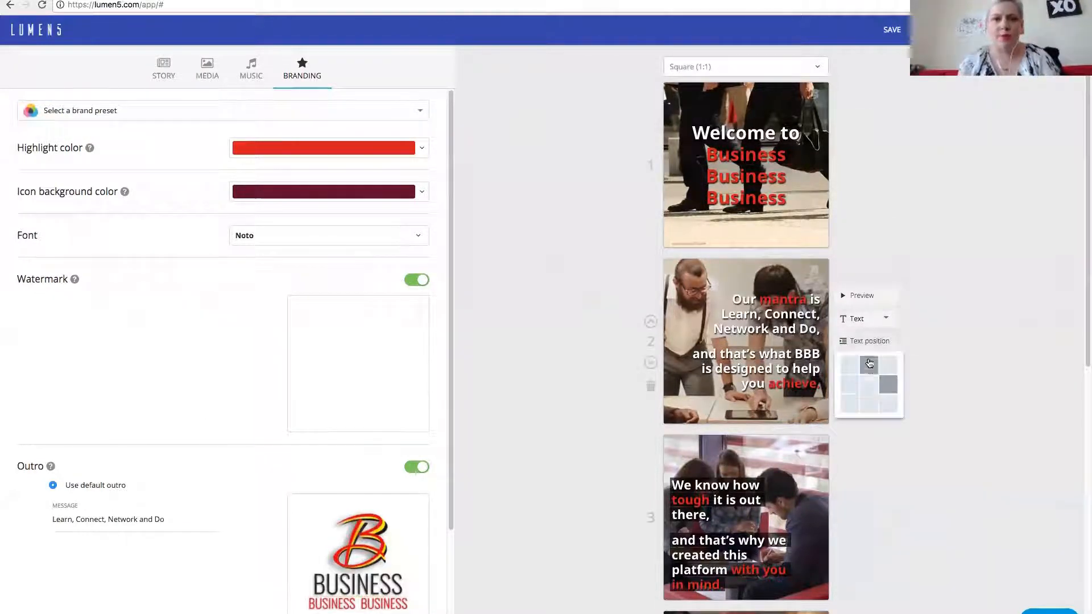
click(868, 401)
click(864, 341)
click(867, 359)
scroll(913, 364, down, 3)
scroll(914, 368, down, 1)
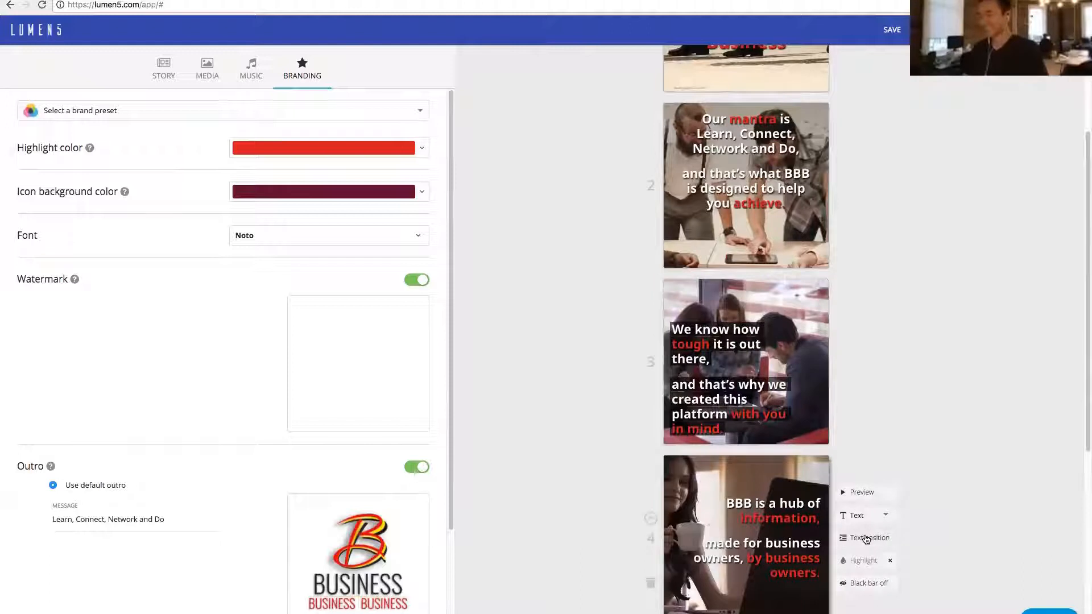
click(859, 409)
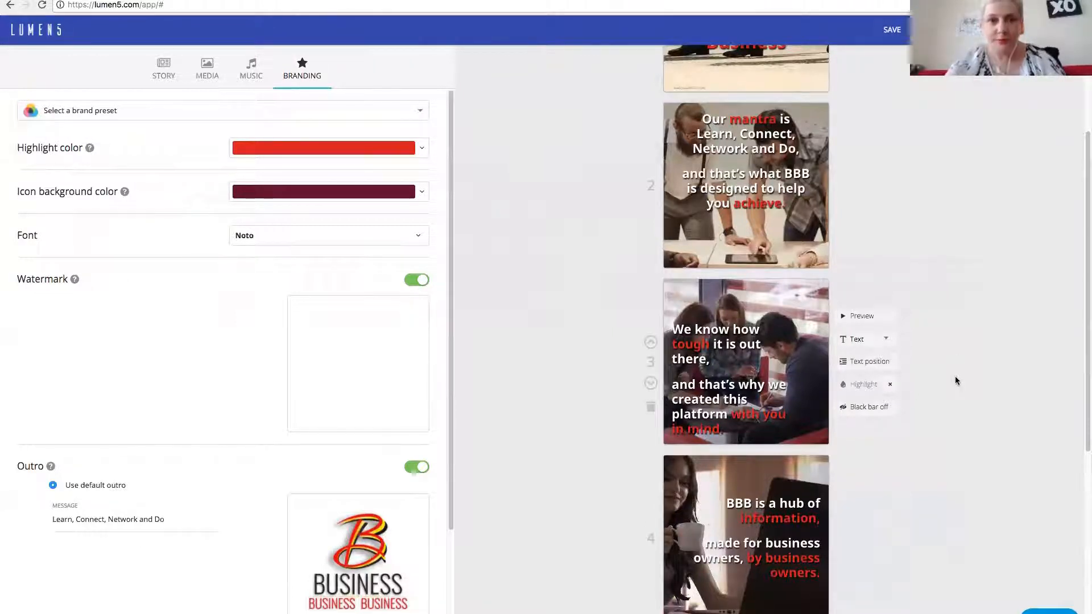
- Save the video, preview it through to the outro before publishing, and return to editing
scroll(959, 398, up, 3)
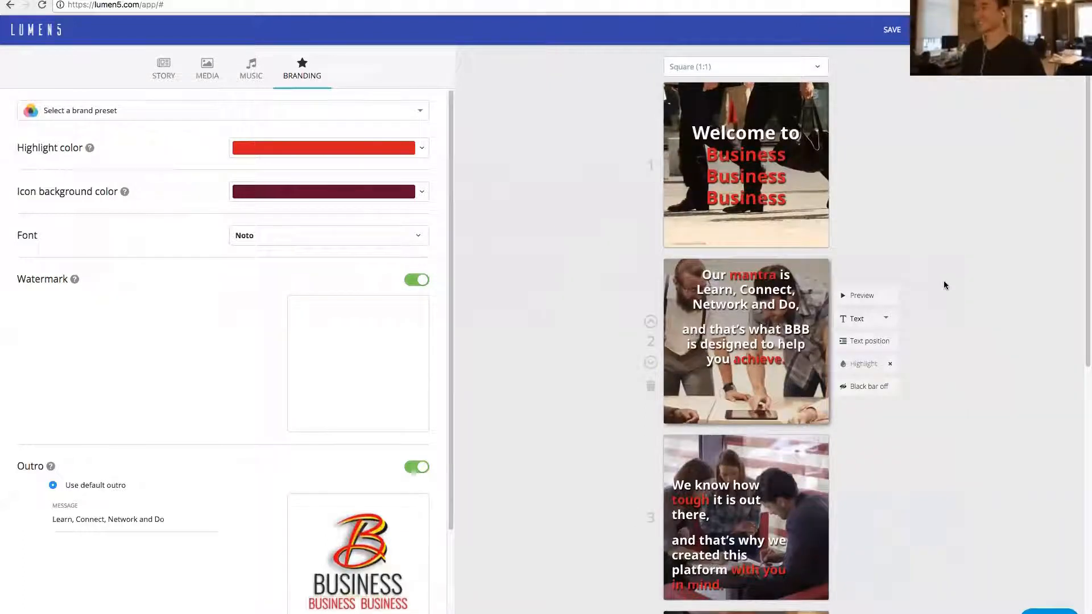
scroll(941, 273, down, 4)
scroll(458, 361, down, 2)
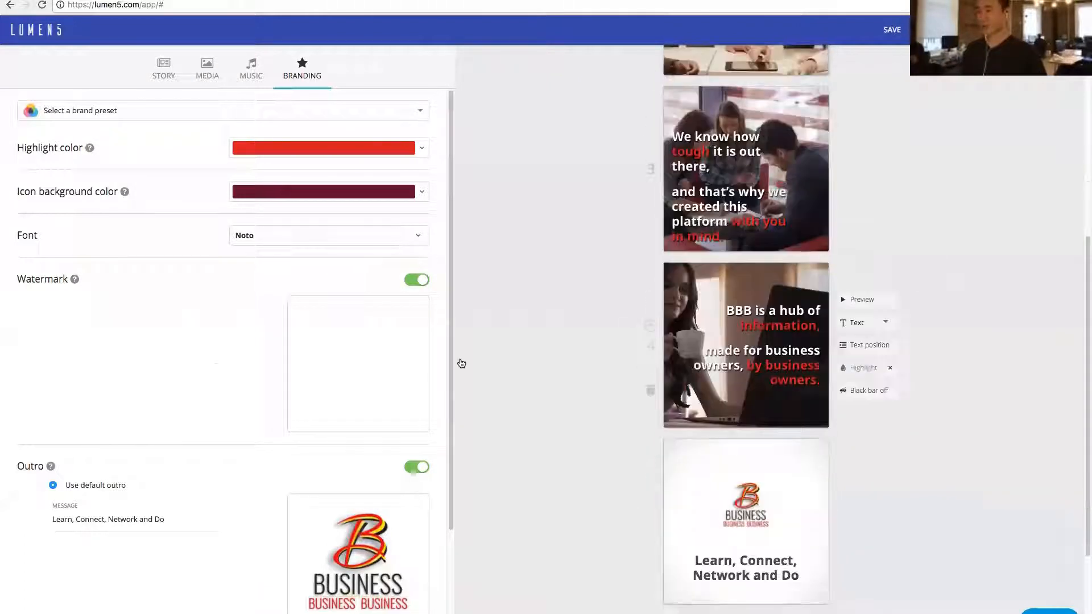
scroll(227, 341, down, 3)
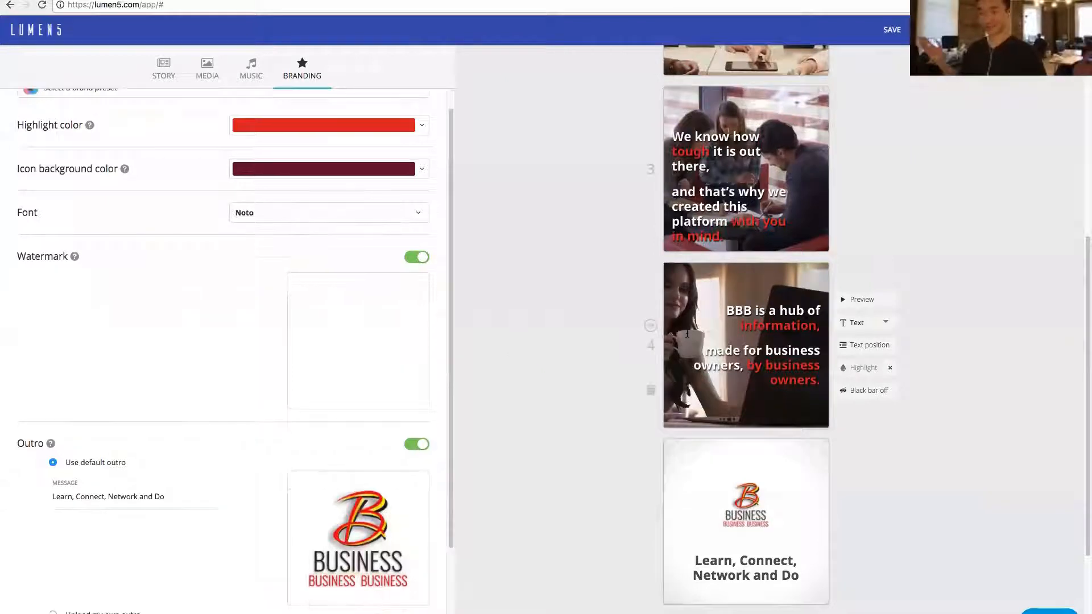
click(891, 30)
scroll(227, 347, up, 3)
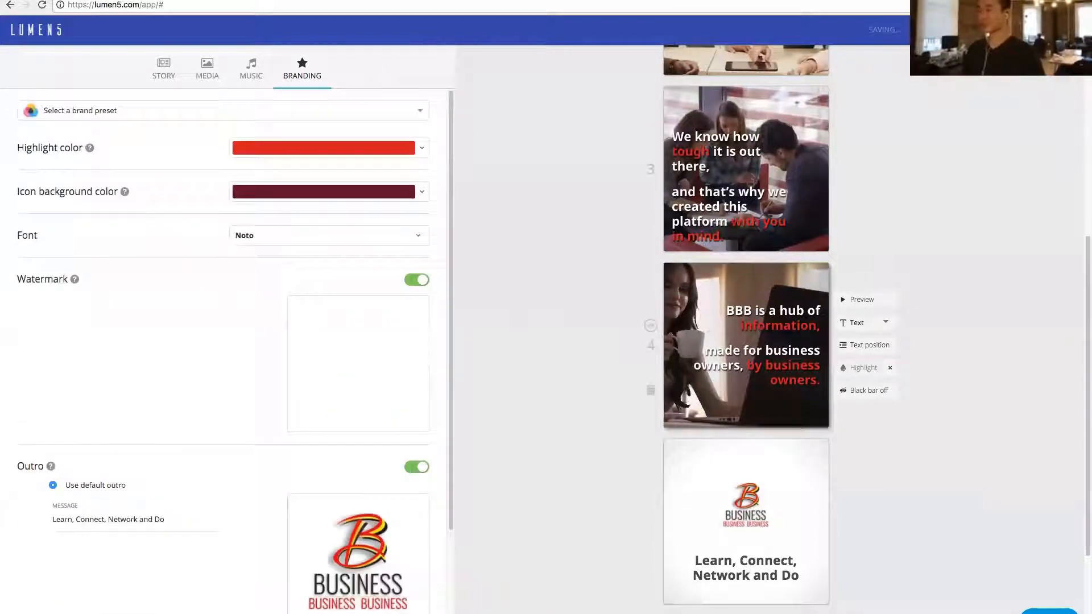
scroll(746, 345, up, 1)
scroll(746, 364, up, 3)
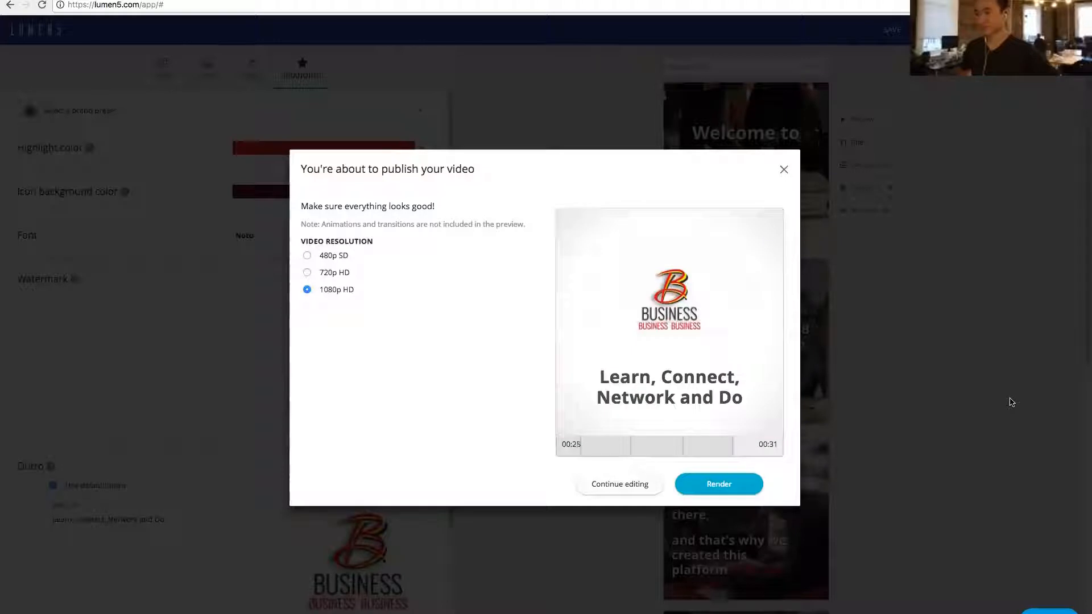
click(615, 485)
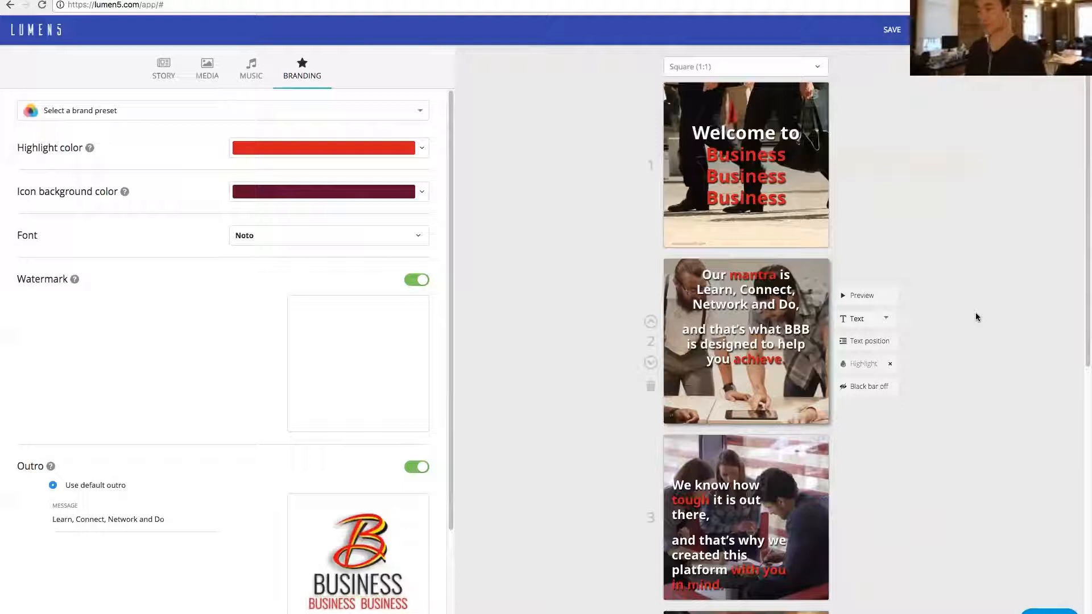
- Change the video format to Landscape (16:9) and bring up its publishing options
click(731, 66)
click(765, 87)
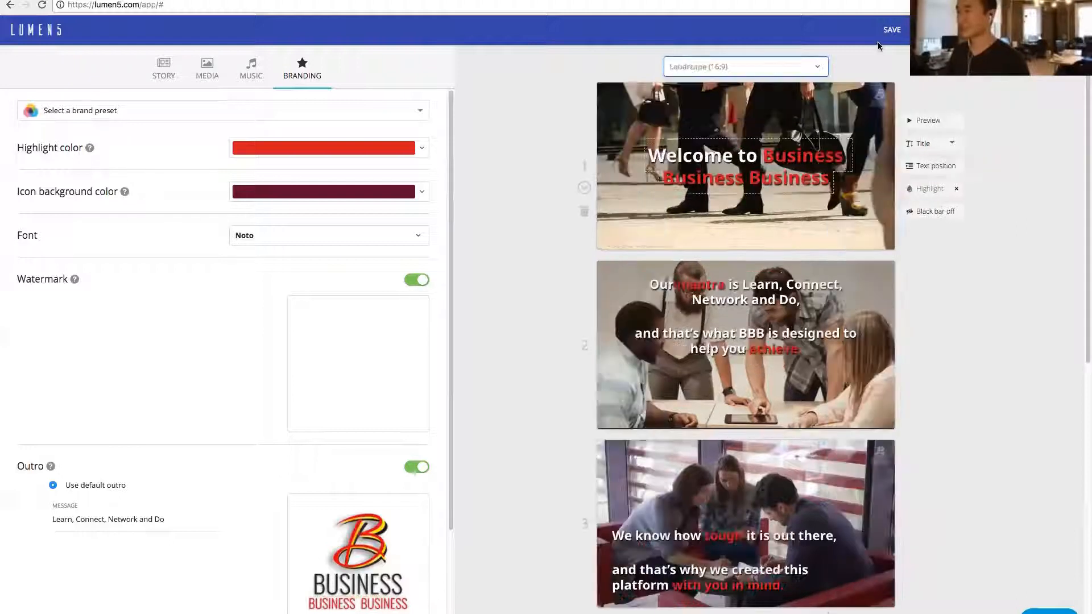
click(892, 32)
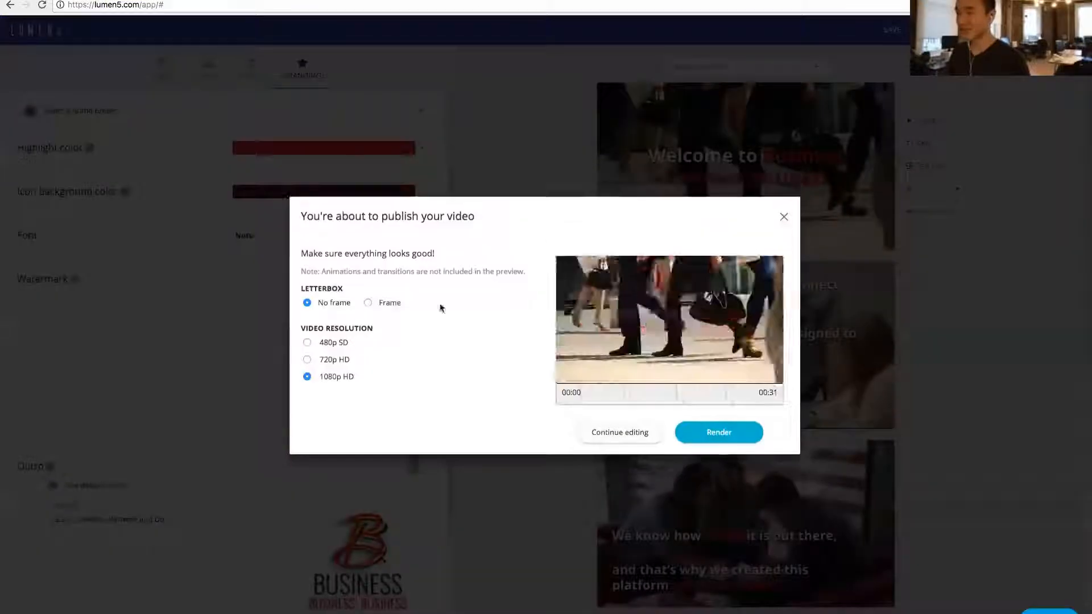
- Add a letterbox frame with the top text "Check out" and the bottom text "BBB!"
click(382, 306)
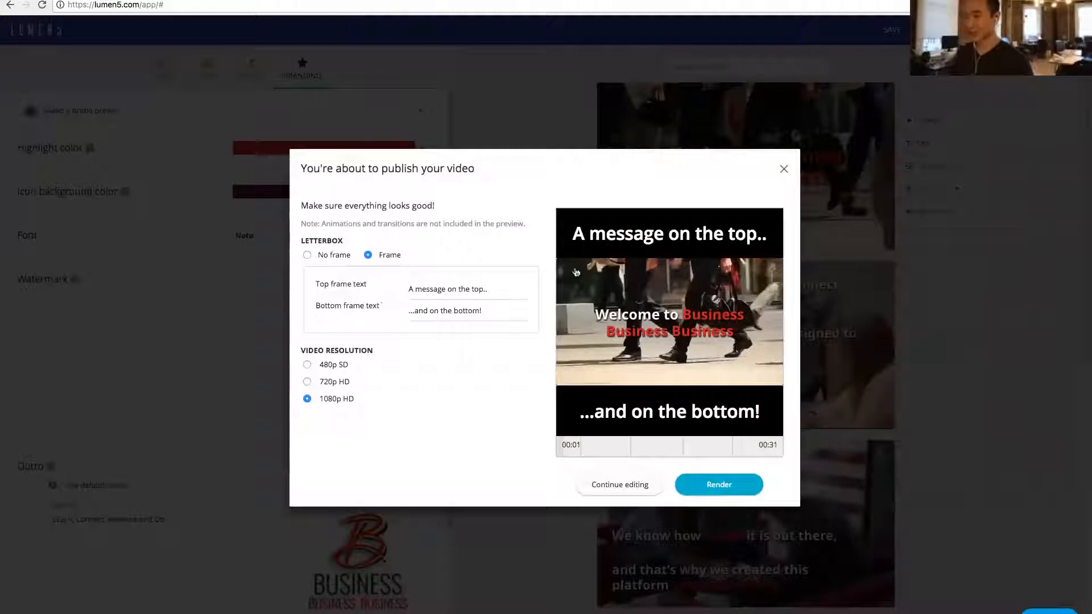
click(464, 291)
triple_click(464, 291)
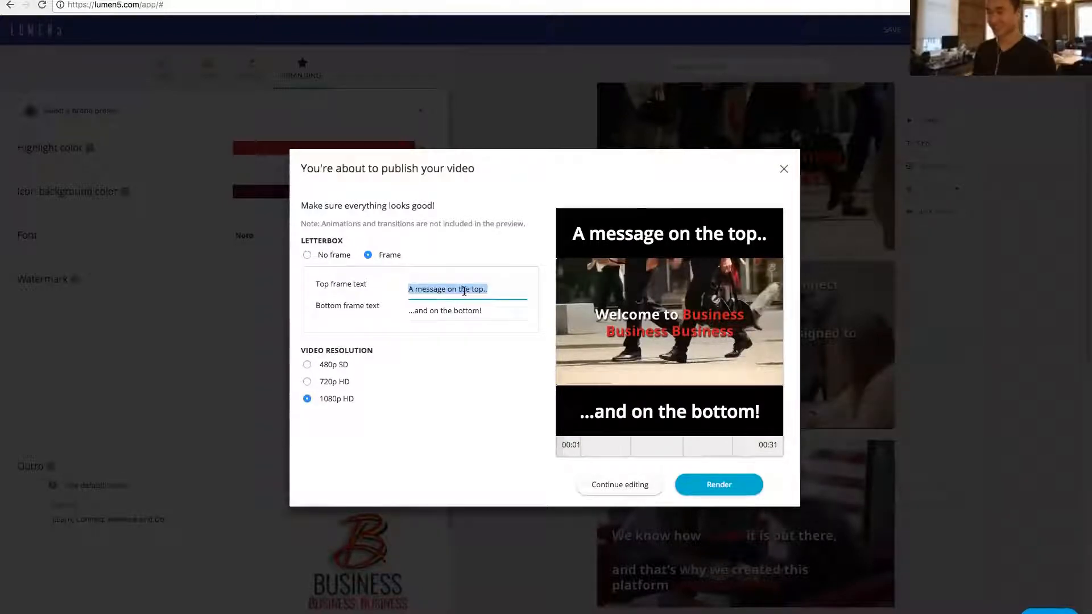
text(Check out)
key(Tab)
text(BBB!)
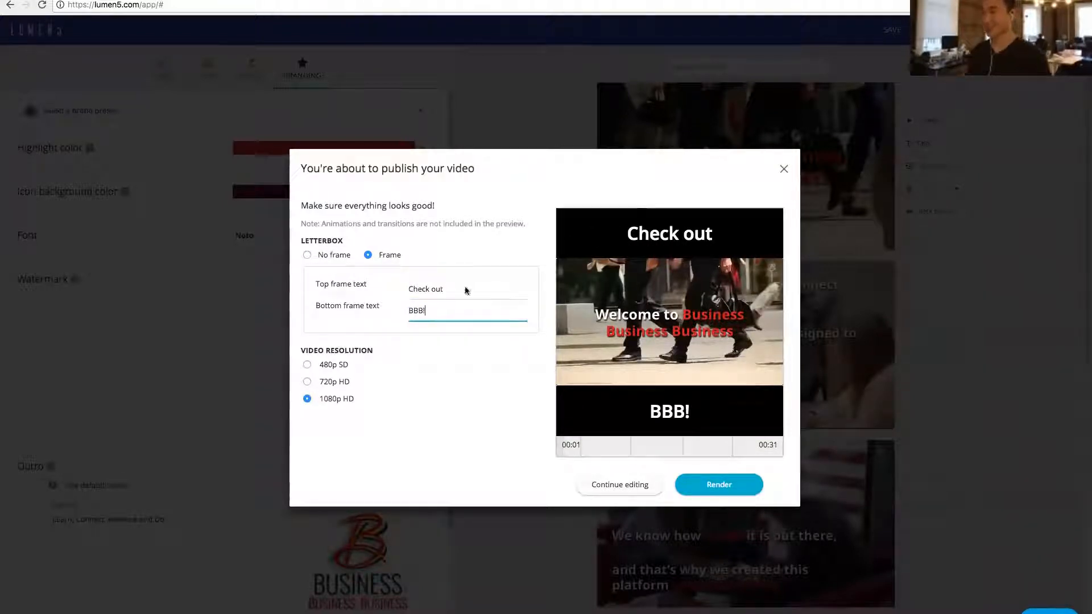
click(442, 432)
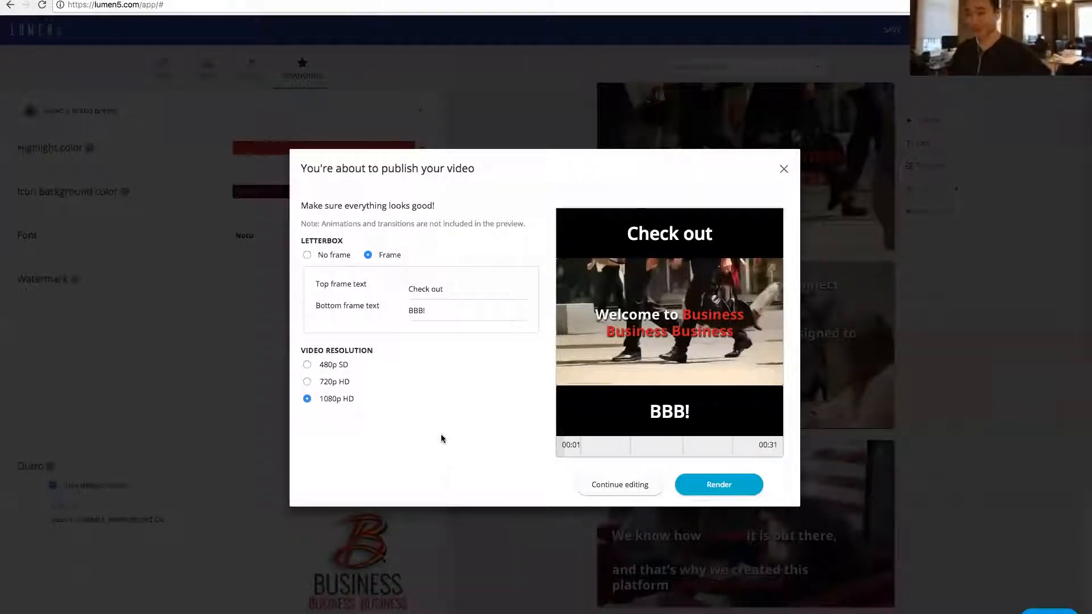
drag(367, 399, 310, 351)
click(435, 485)
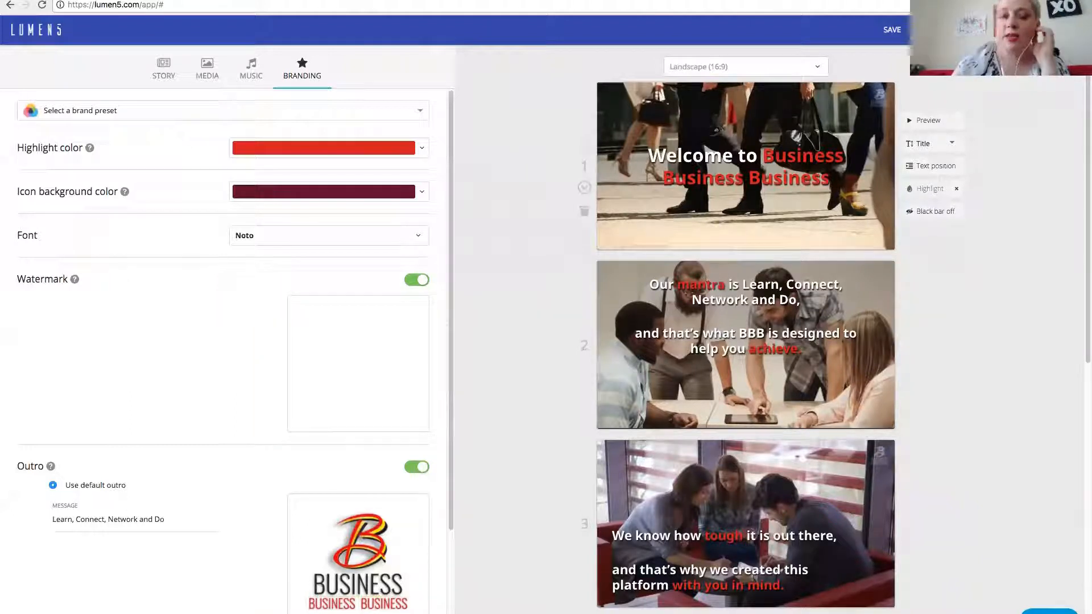
- Switch the video format back to Square (1:1)
click(732, 66)
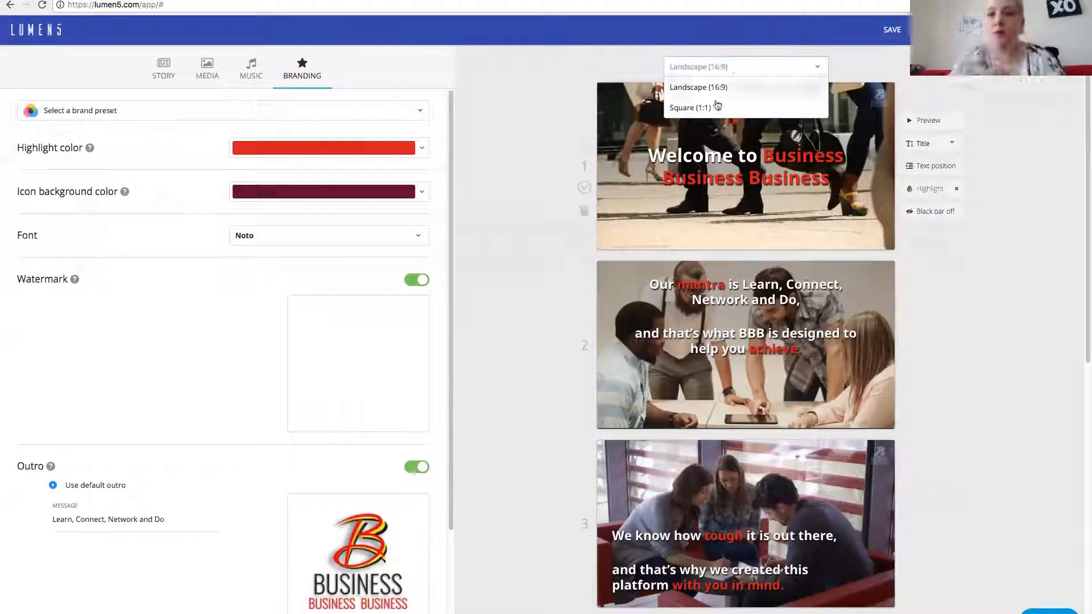
click(717, 106)
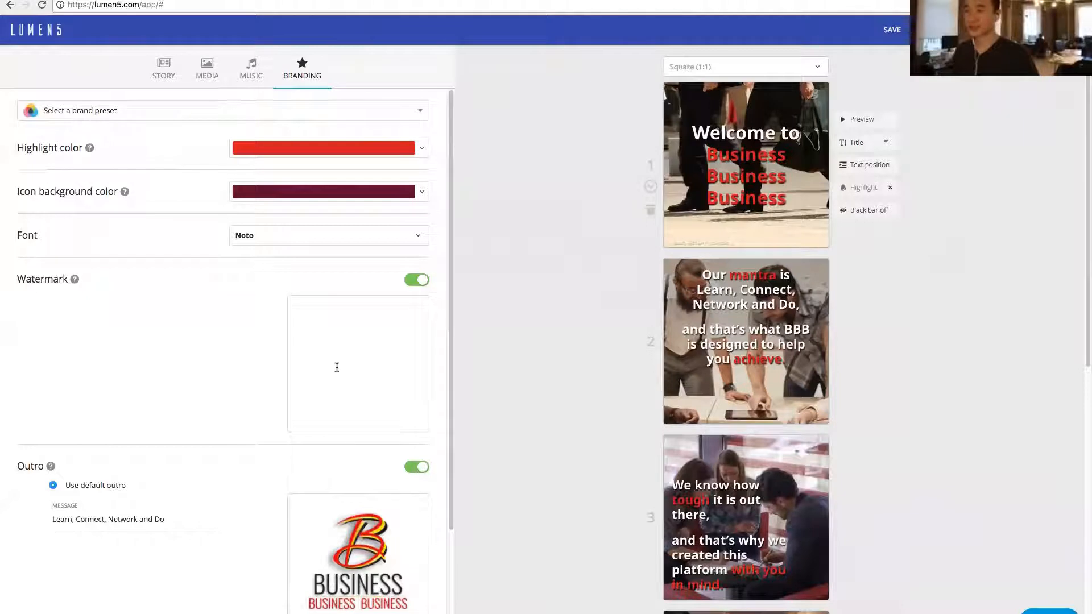
- View the rendered video's share page and examine the music credit on its opening scene
click(341, 0)
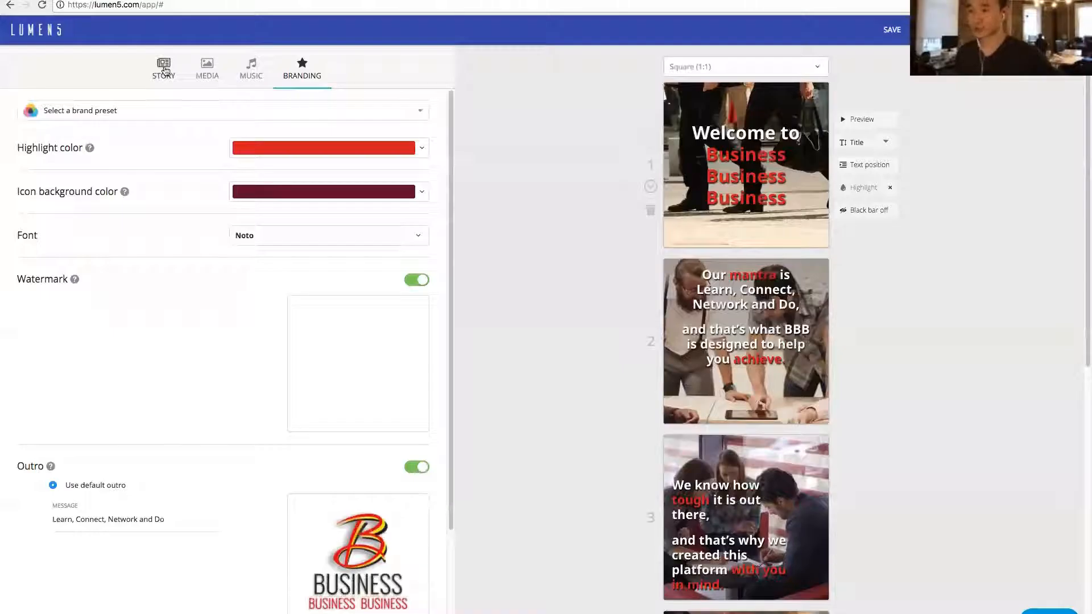
click(165, 69)
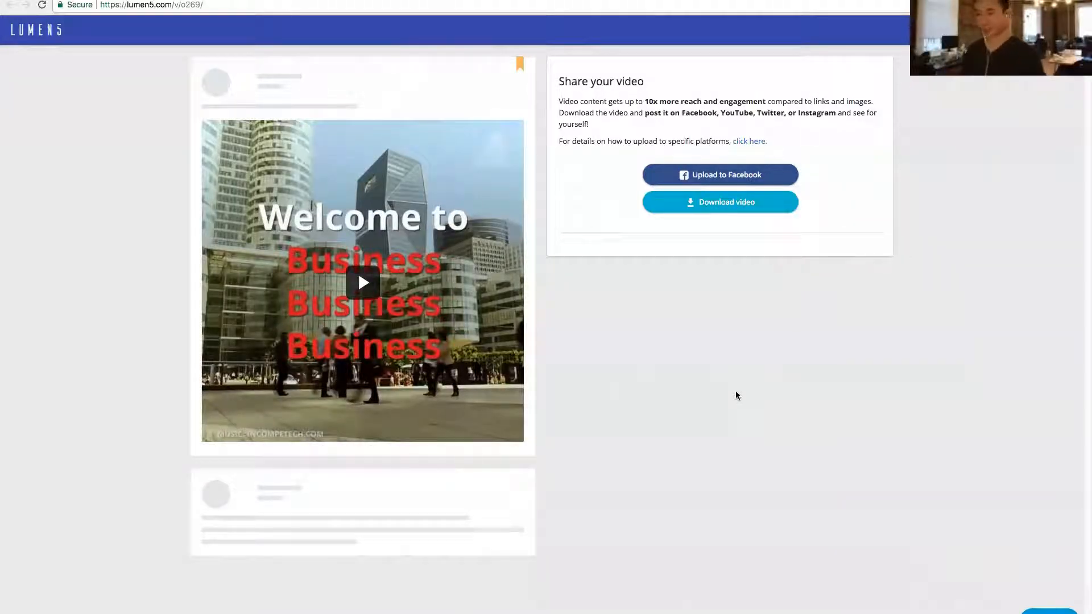
click(312, 434)
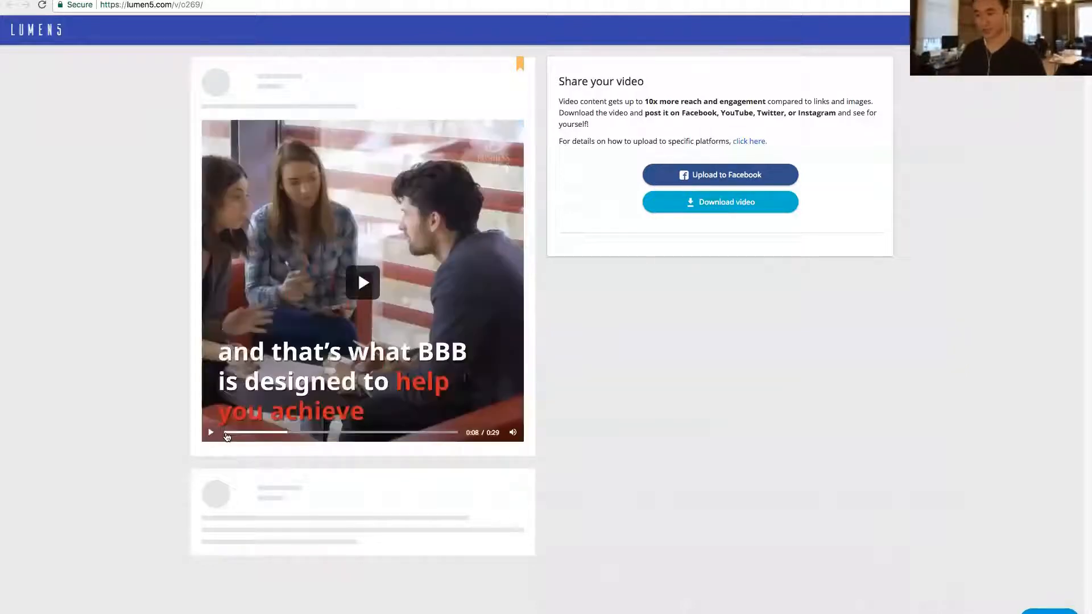
click(226, 433)
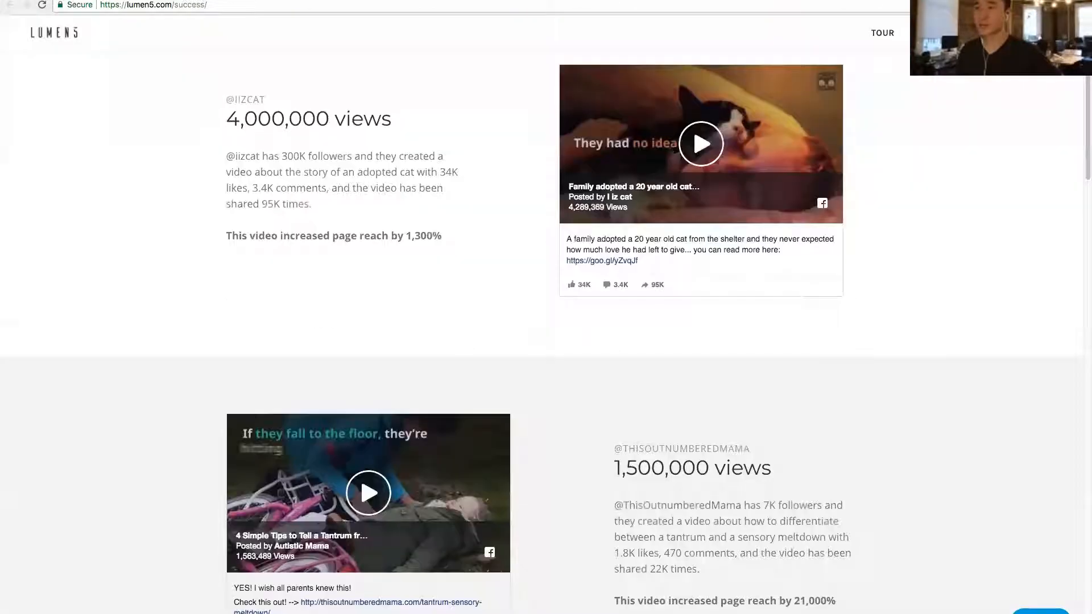
scroll(244, 213, up, 1)
scroll(243, 214, up, 3)
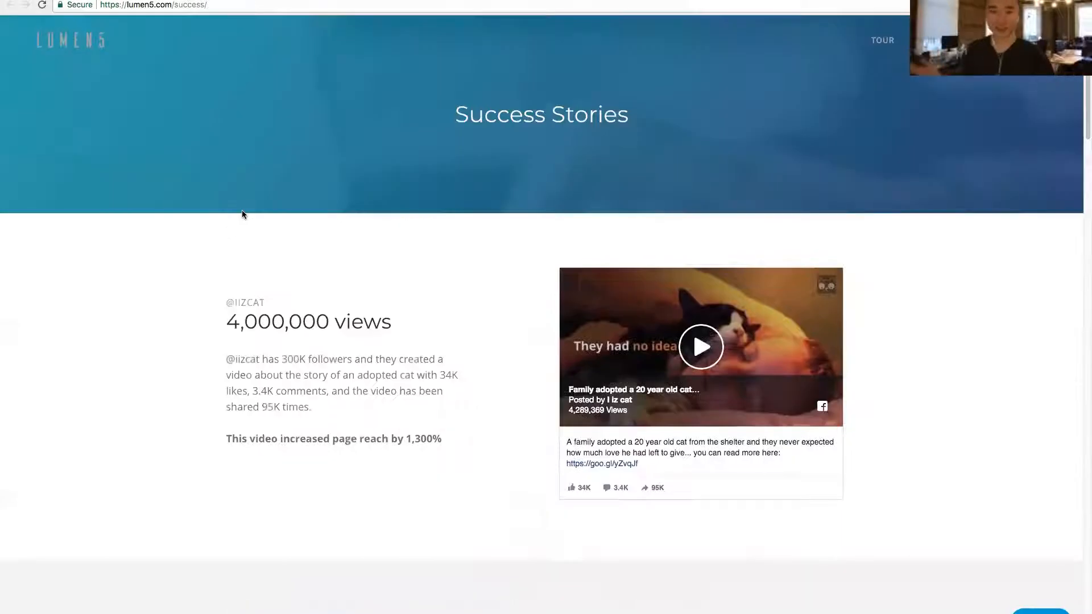
scroll(191, 274, down, 3)
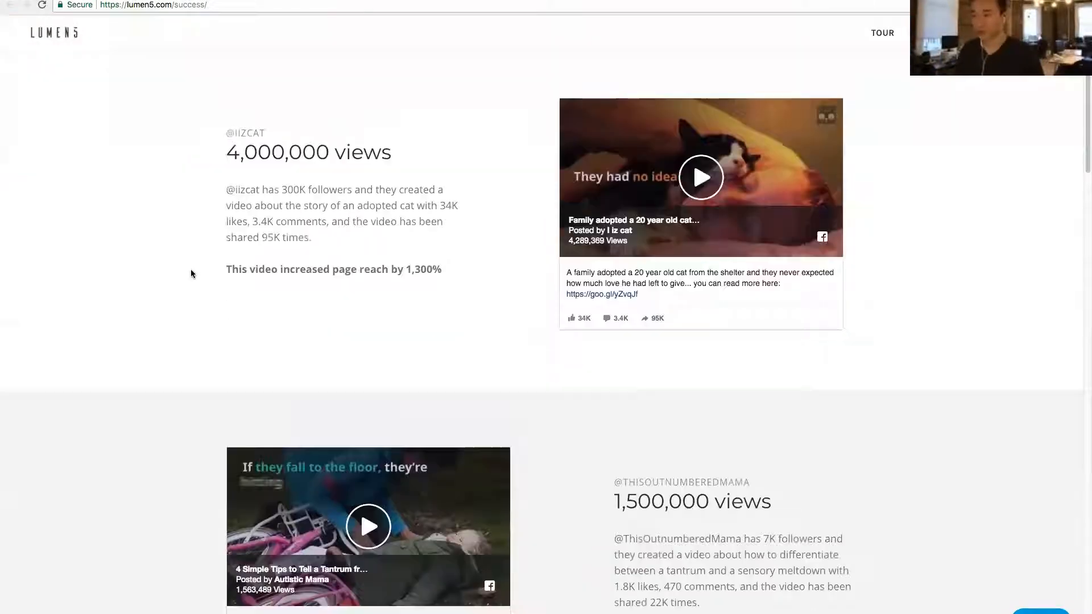
scroll(191, 274, down, 2)
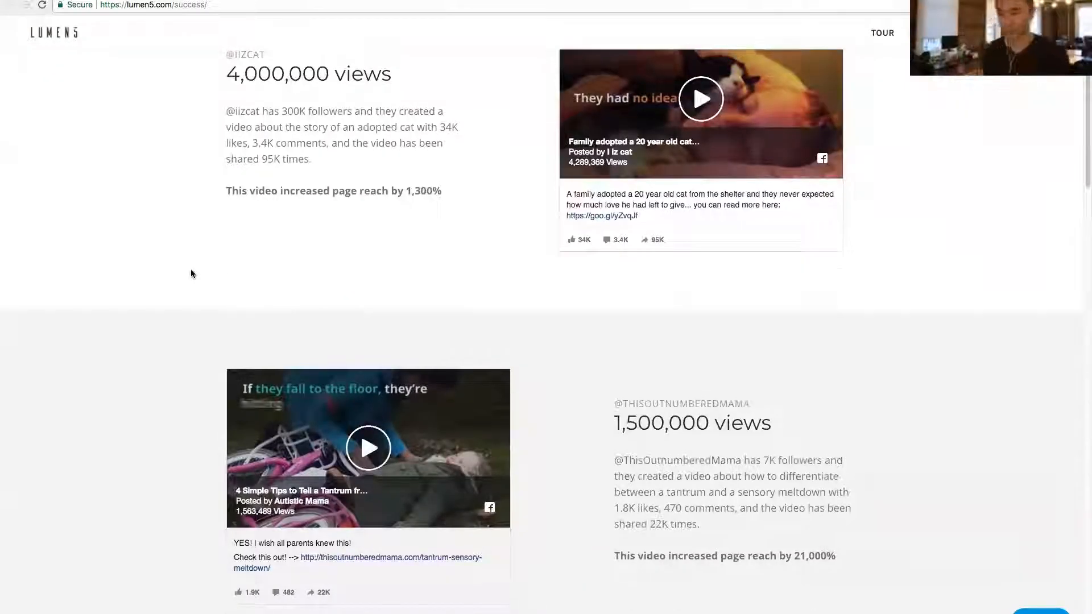
scroll(191, 273, up, 1)
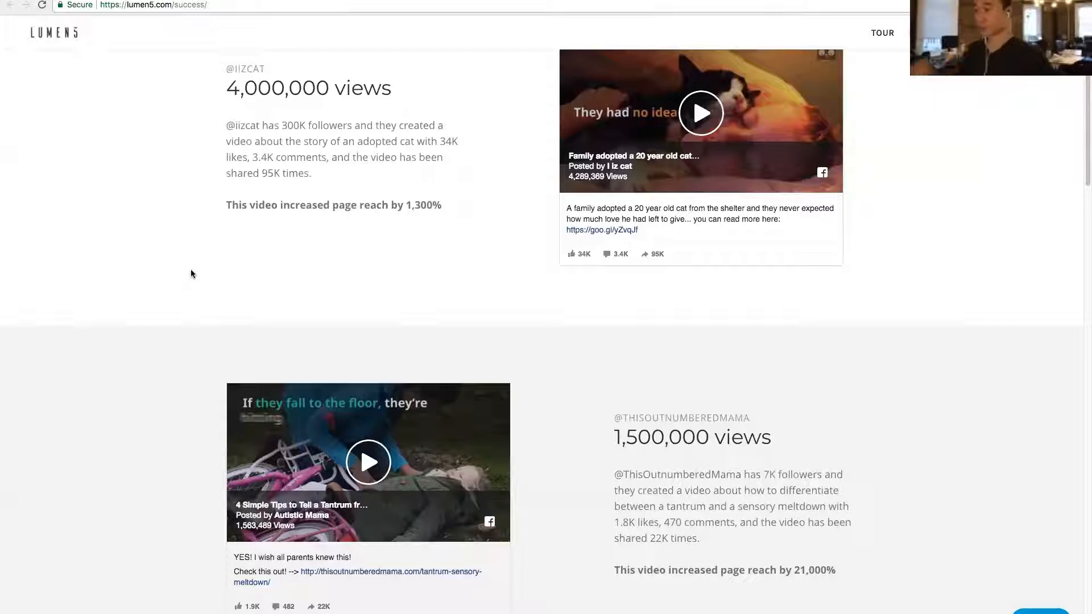
scroll(186, 263, down, 1)
scroll(186, 263, up, 1)
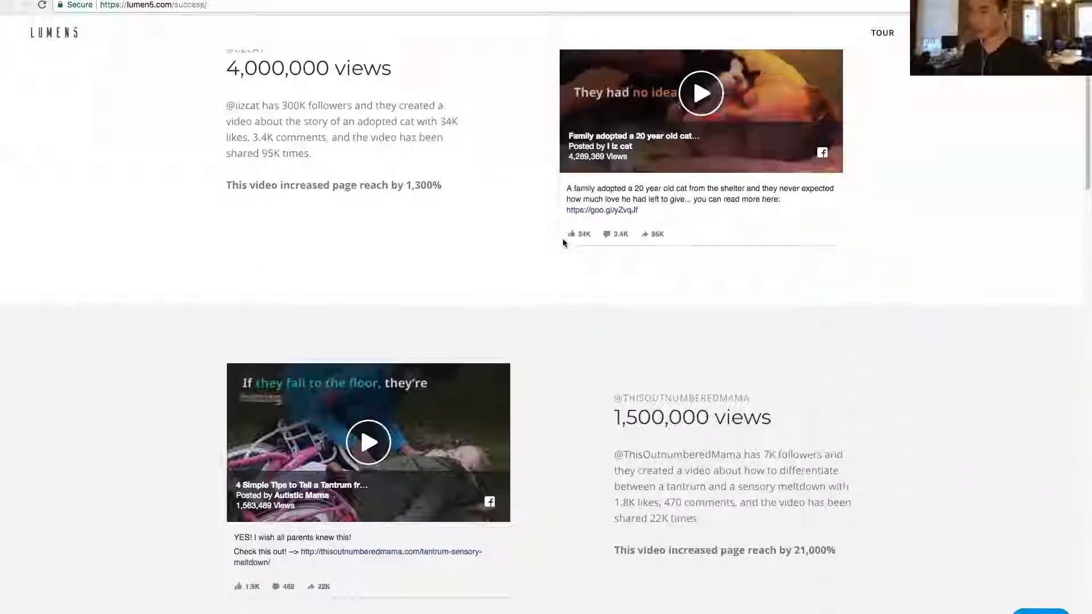
scroll(256, 124, up, 1)
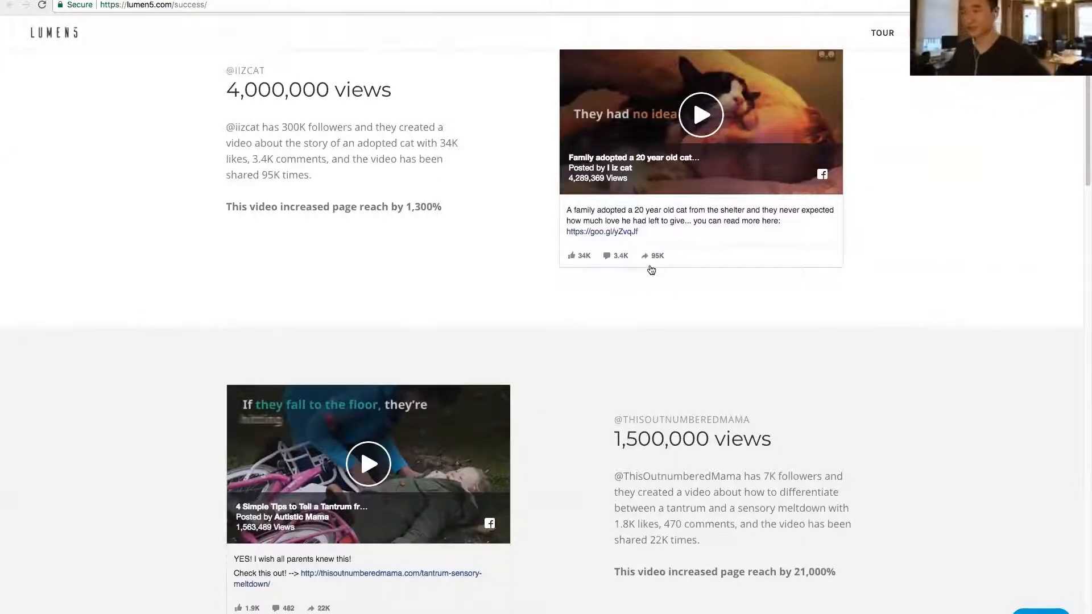
scroll(651, 270, down, 1)
scroll(687, 259, down, 5)
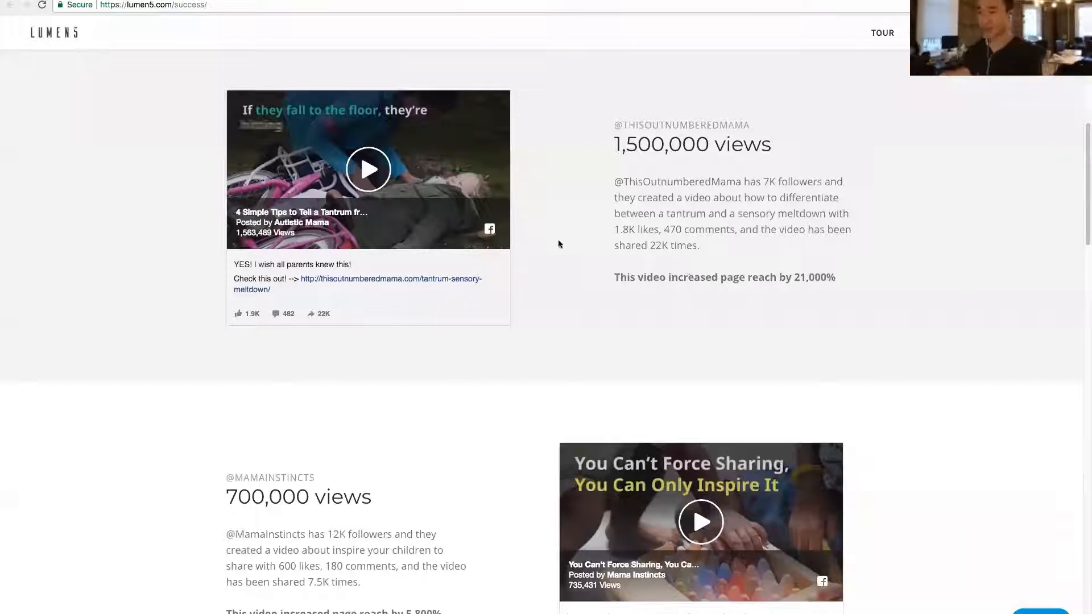
click(373, 180)
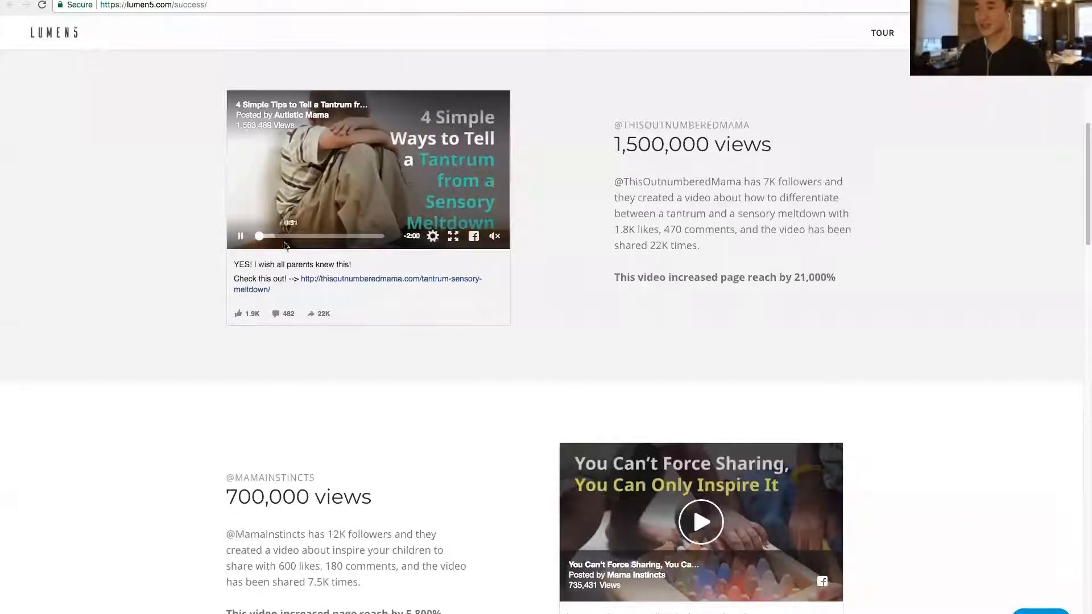
click(305, 236)
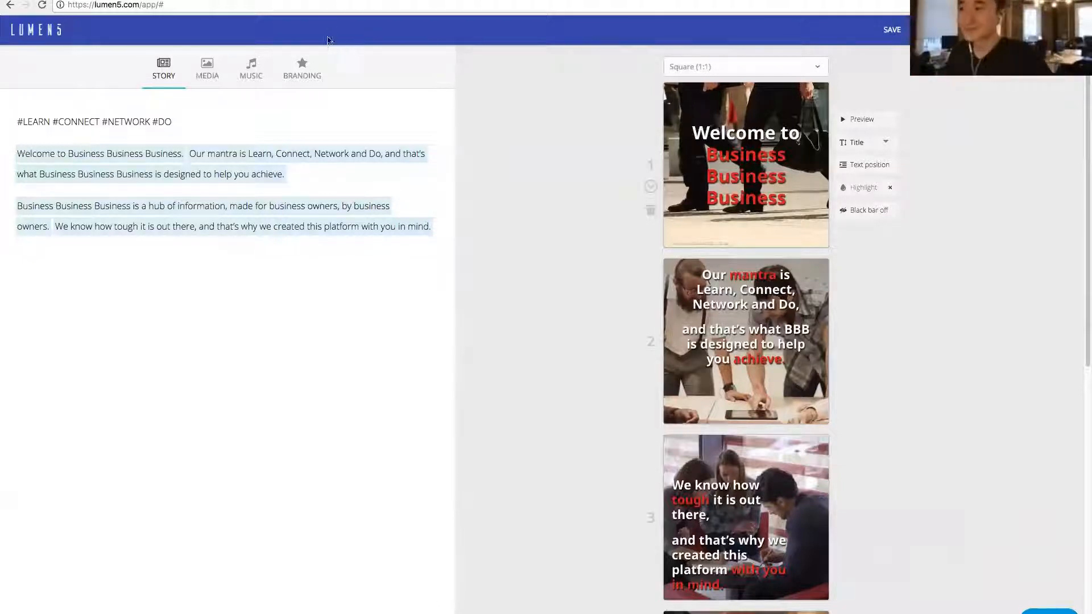
- Go to the video's branding settings and look through the list of available fonts
click(255, 79)
click(302, 69)
click(276, 239)
scroll(290, 276, up, 5)
scroll(312, 277, up, 2)
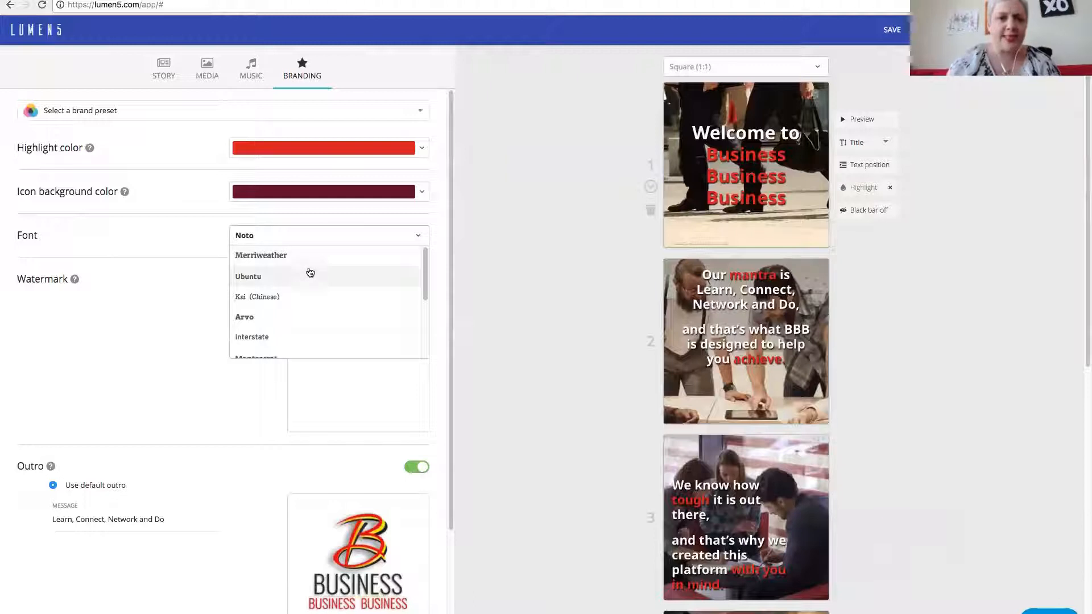
scroll(310, 272, down, 3)
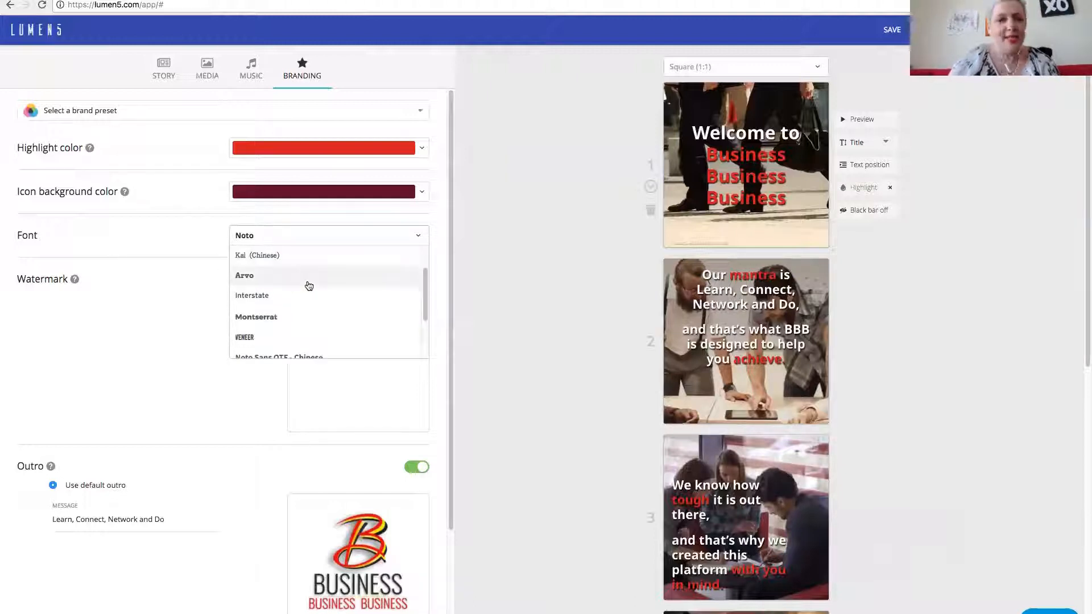
scroll(309, 285, down, 3)
scroll(309, 286, down, 3)
scroll(310, 290, up, 3)
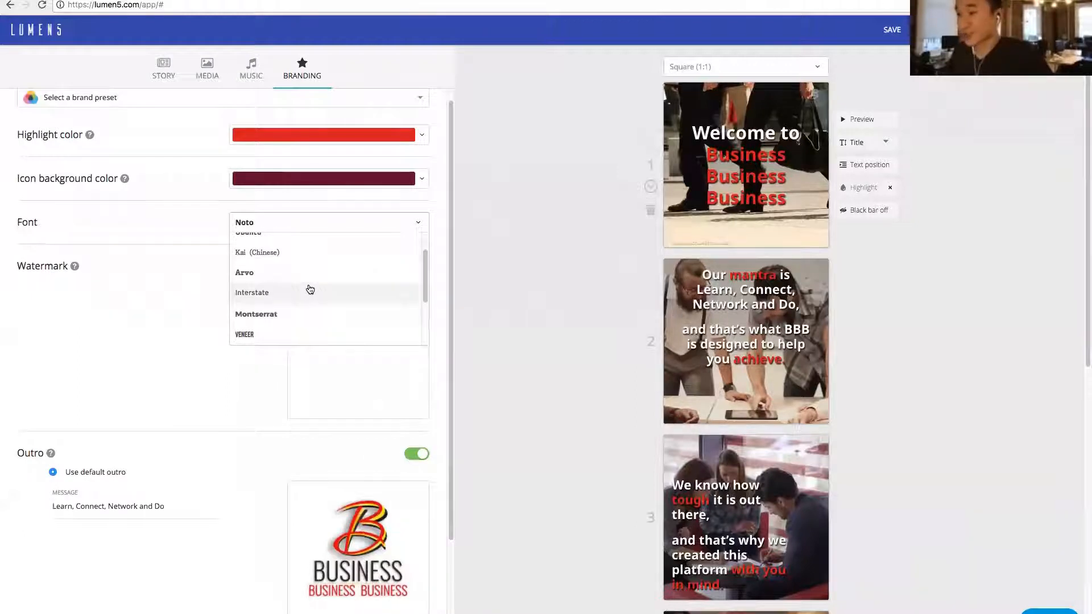
scroll(307, 279, up, 1)
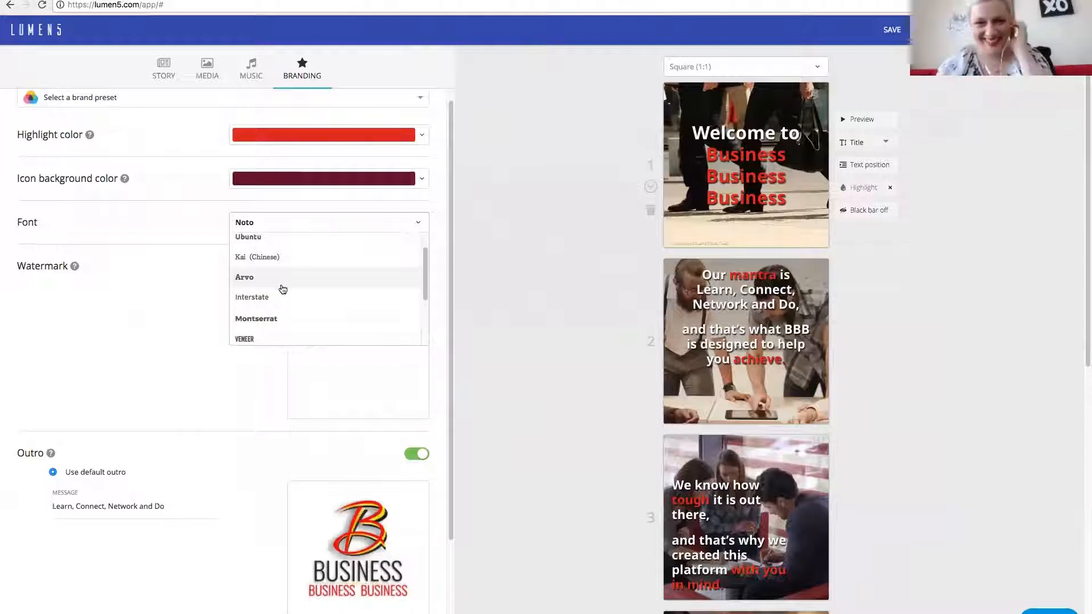
- Change the video format to Landscape (16:9)
click(747, 66)
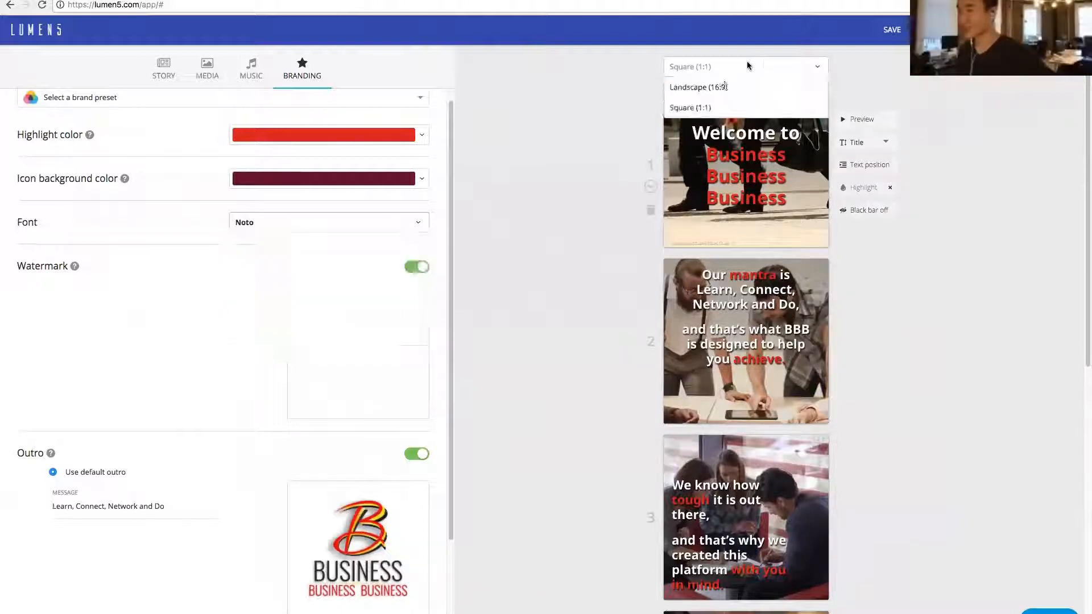
click(722, 87)
- Try the Montserrat and Veneer fonts on the video's text
click(299, 227)
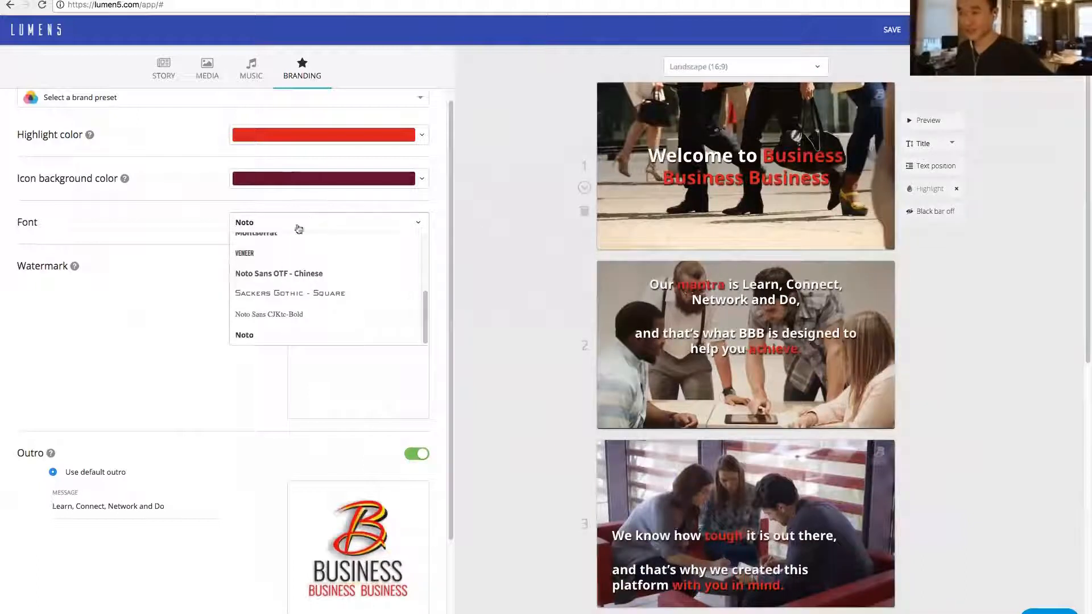
scroll(282, 274, up, 1)
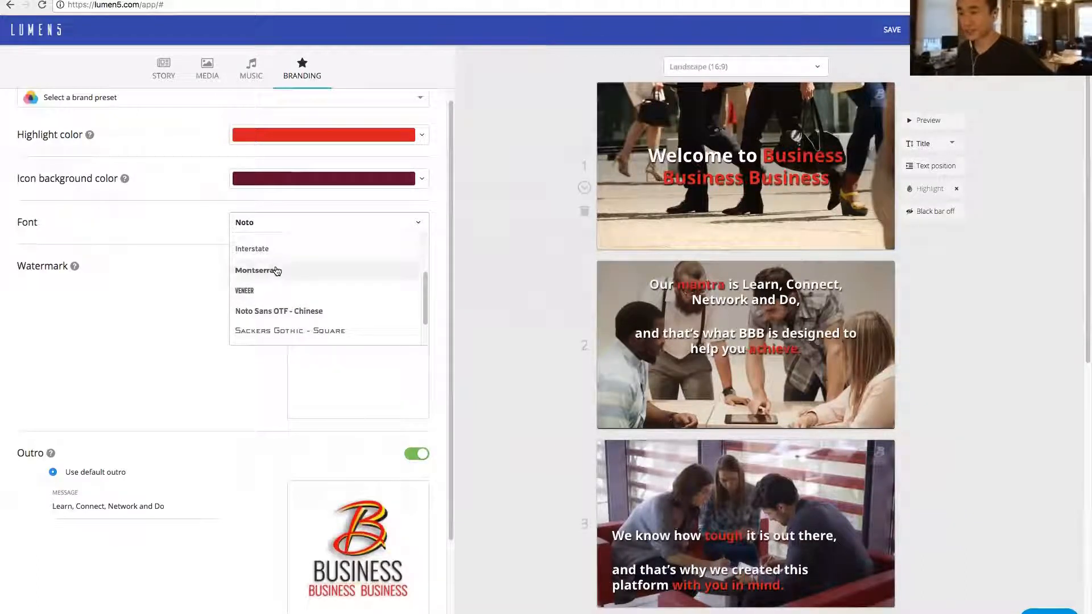
click(277, 271)
click(325, 220)
click(271, 260)
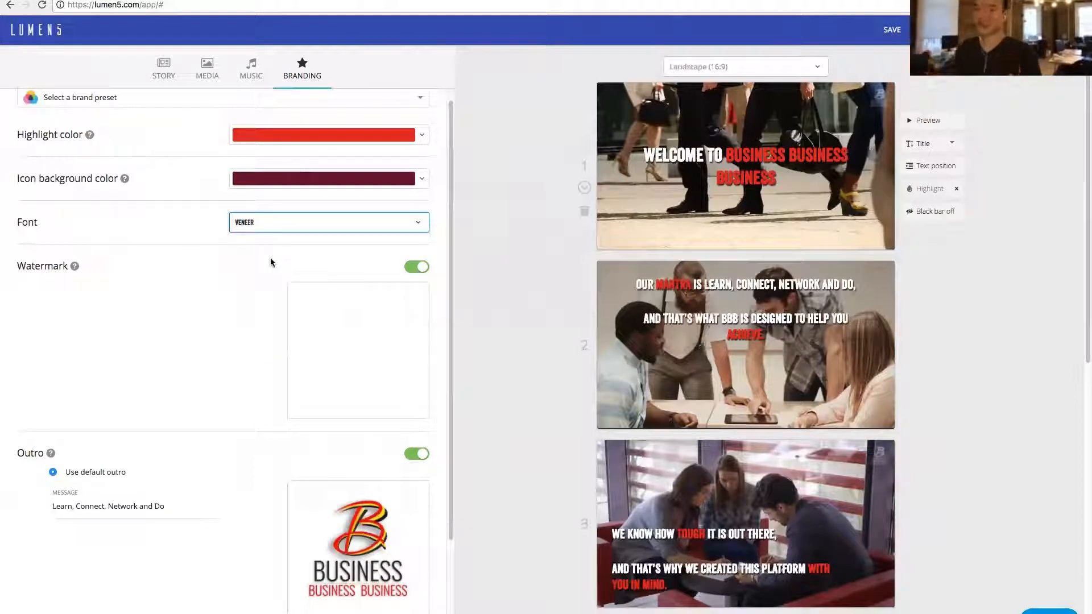
- Try the Interstate font on the video's text
click(304, 224)
scroll(306, 271, up, 1)
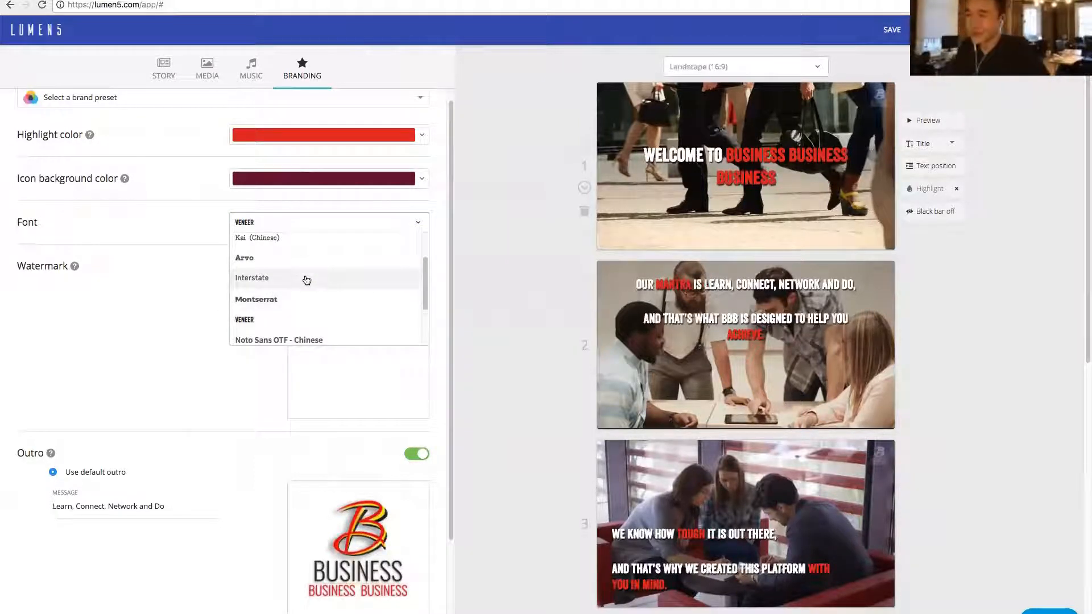
click(306, 278)
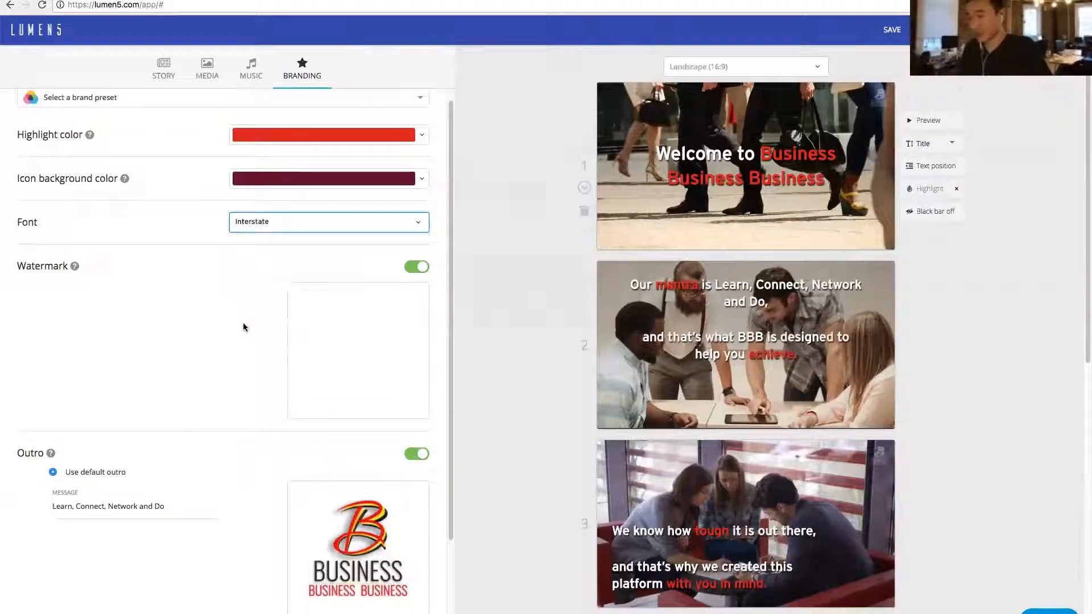
click(289, 228)
click(196, 241)
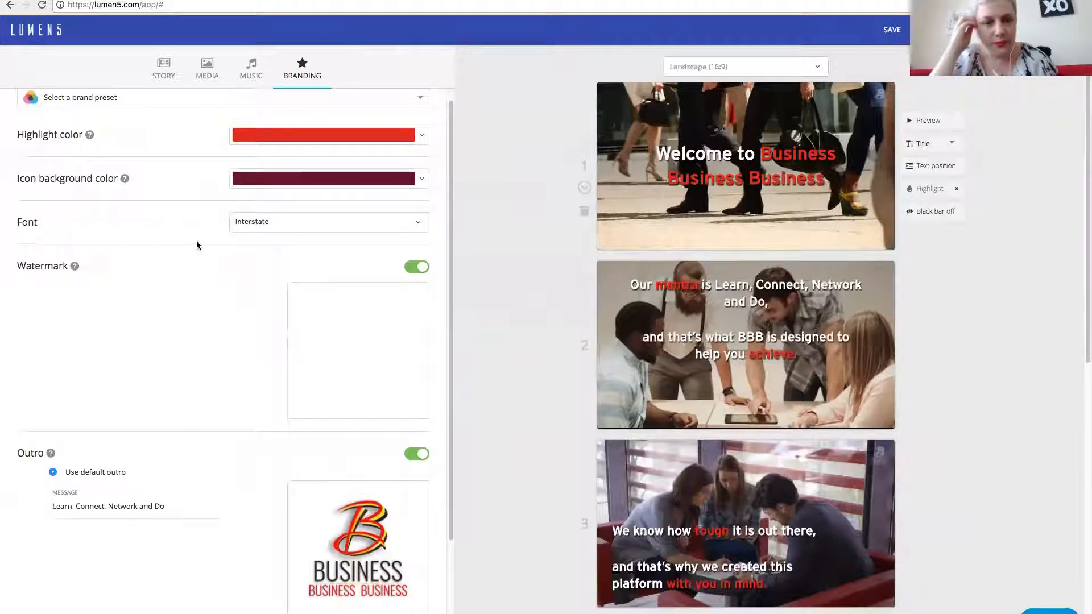
- Try the Ubuntu font on the video's text, and set the font to Merriweather
click(241, 226)
scroll(272, 270, down, 2)
scroll(271, 270, down, 6)
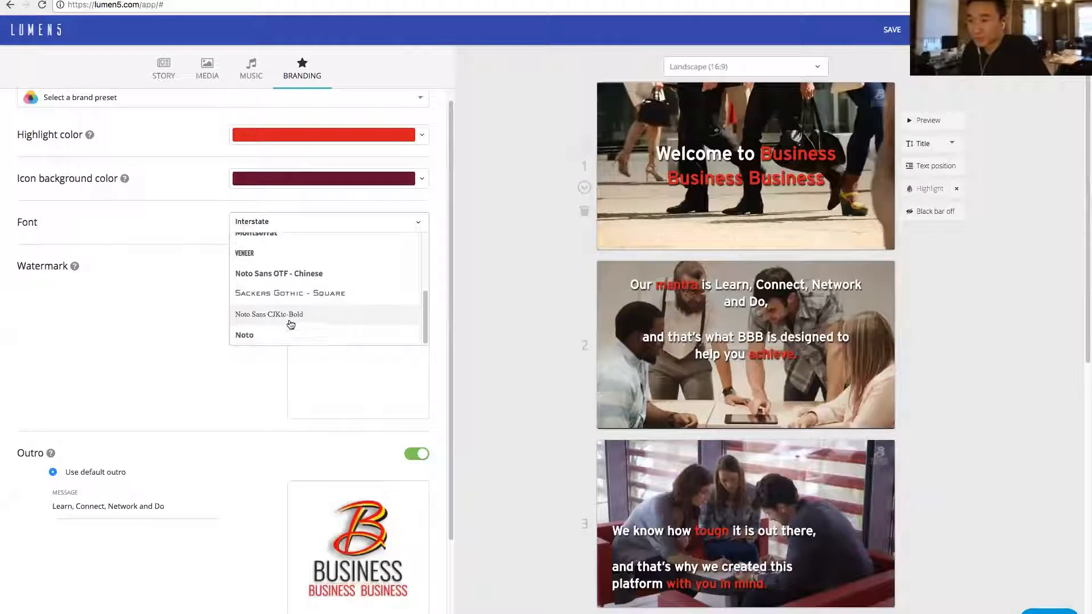
scroll(285, 323, up, 2)
scroll(265, 286, up, 8)
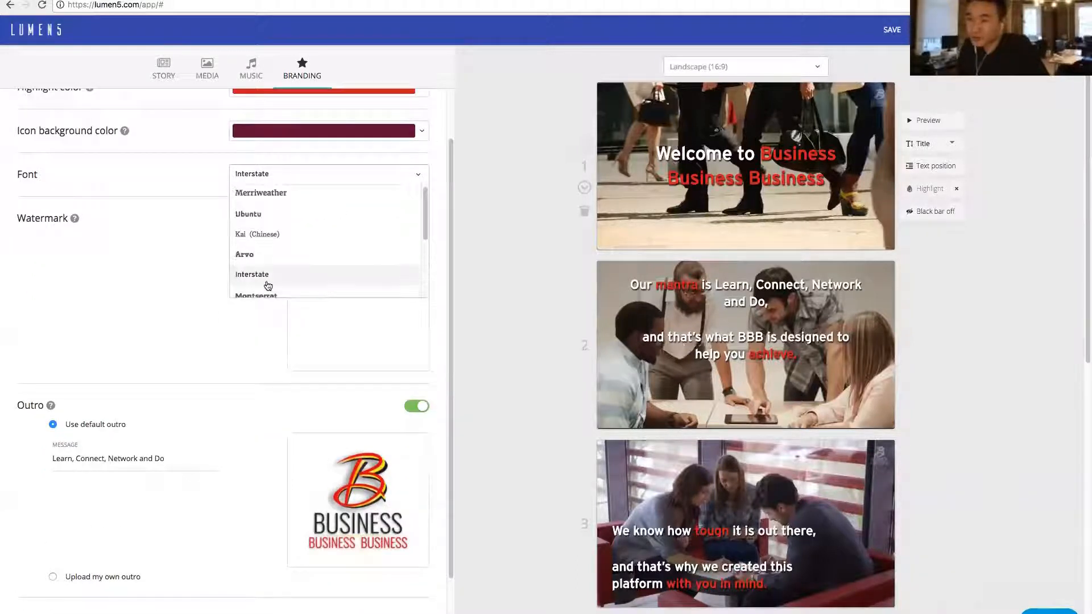
click(262, 232)
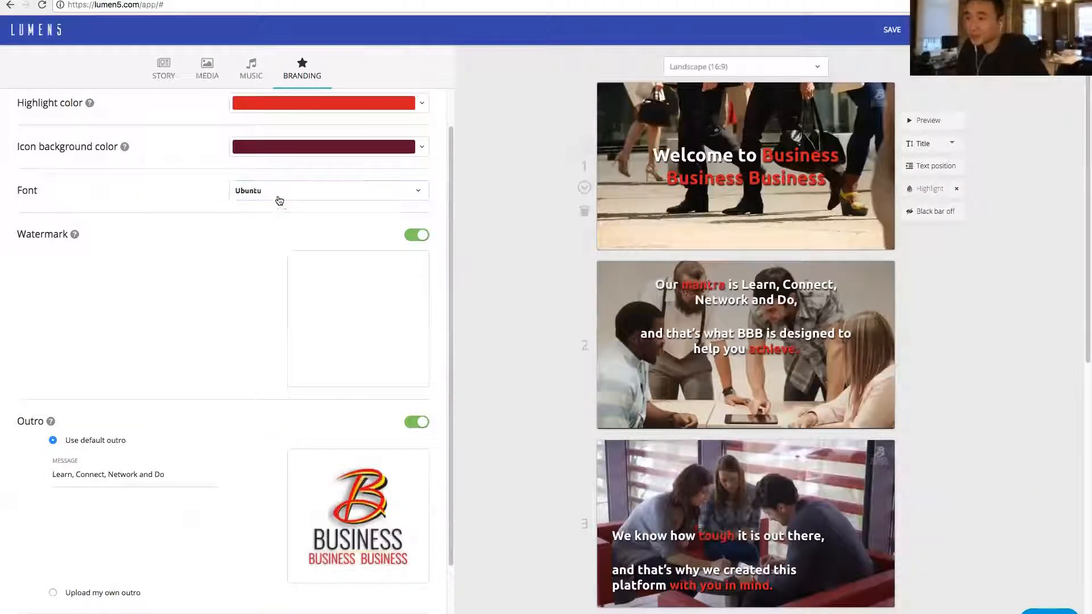
click(281, 198)
click(271, 215)
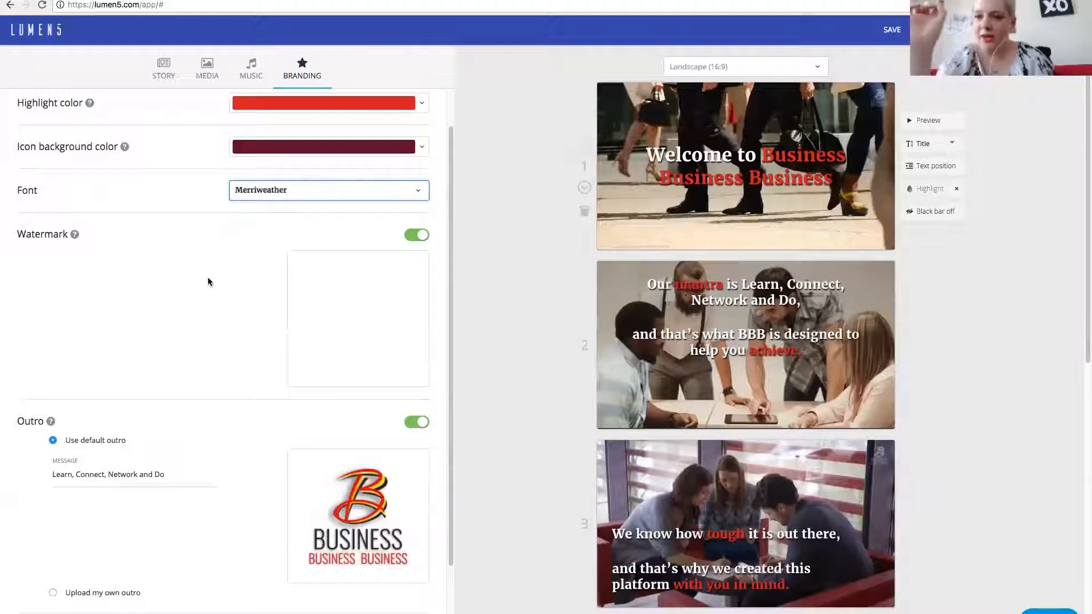
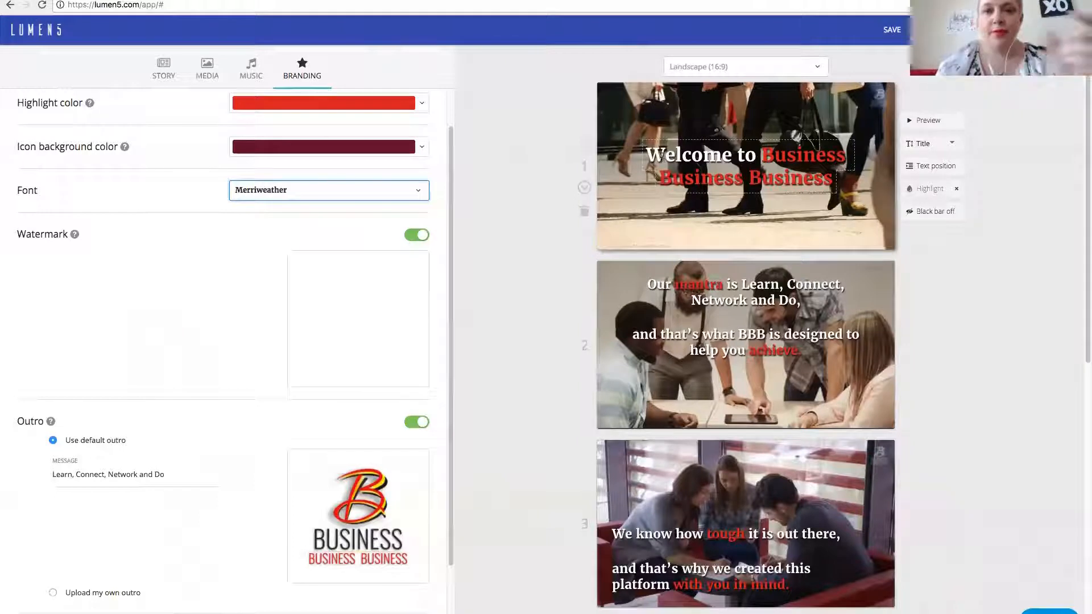
- Try highlighting "Welcome" and toggling the highlight on "Business Business Business" in the first scene's title
drag(647, 155, 773, 178)
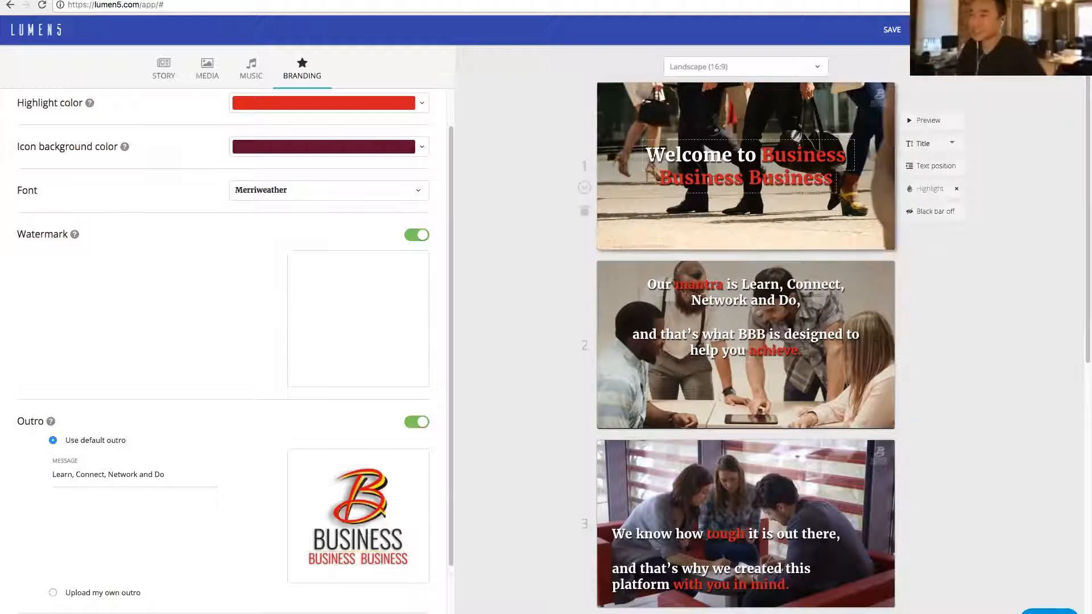
drag(648, 154, 730, 155)
click(731, 154)
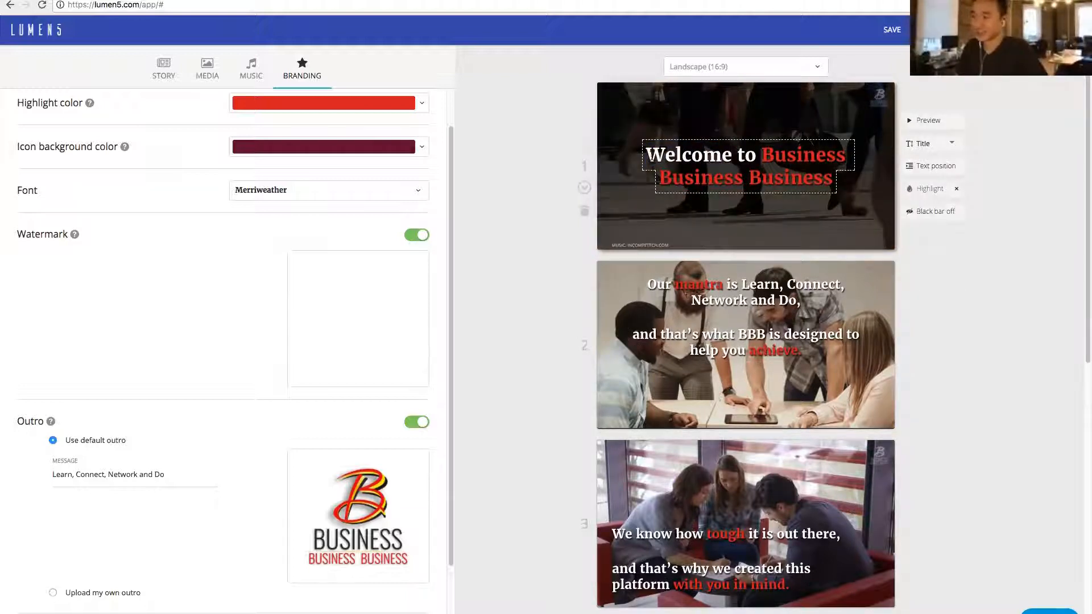
double_click(722, 154)
click(920, 191)
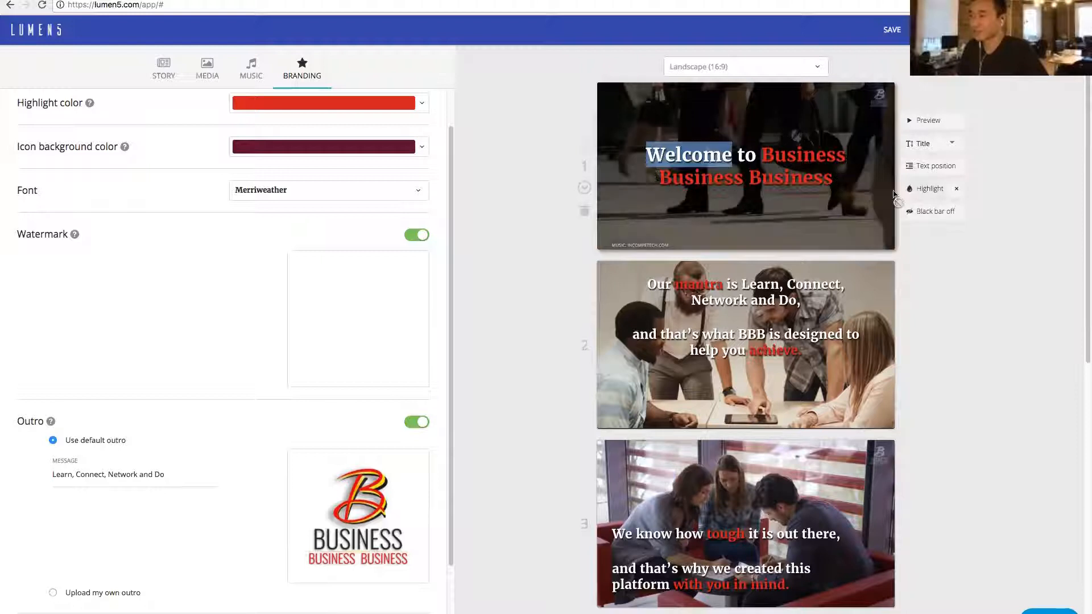
drag(763, 161, 786, 166)
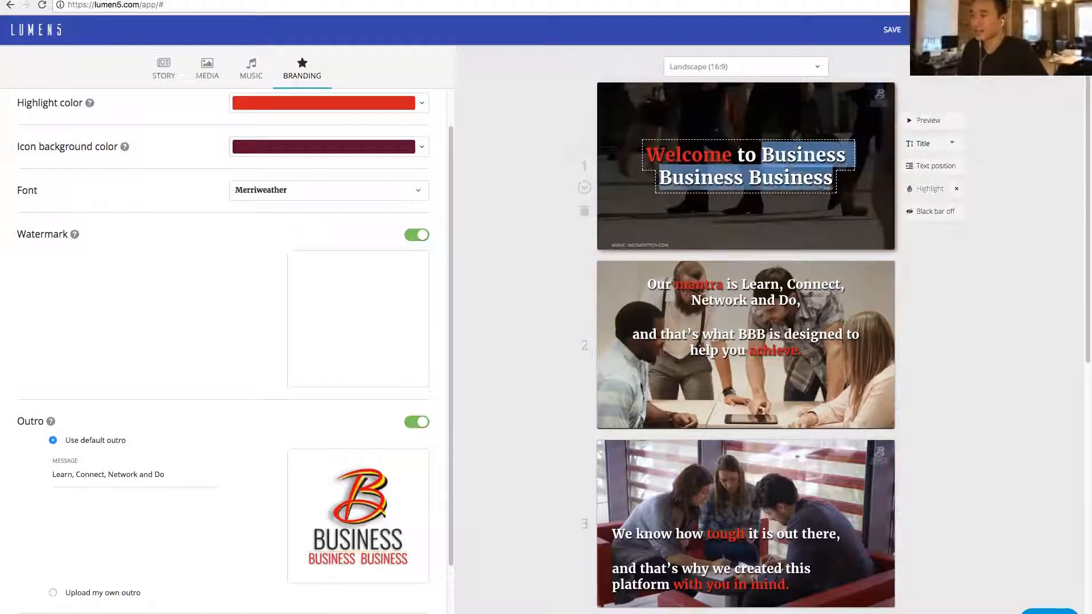
click(913, 190)
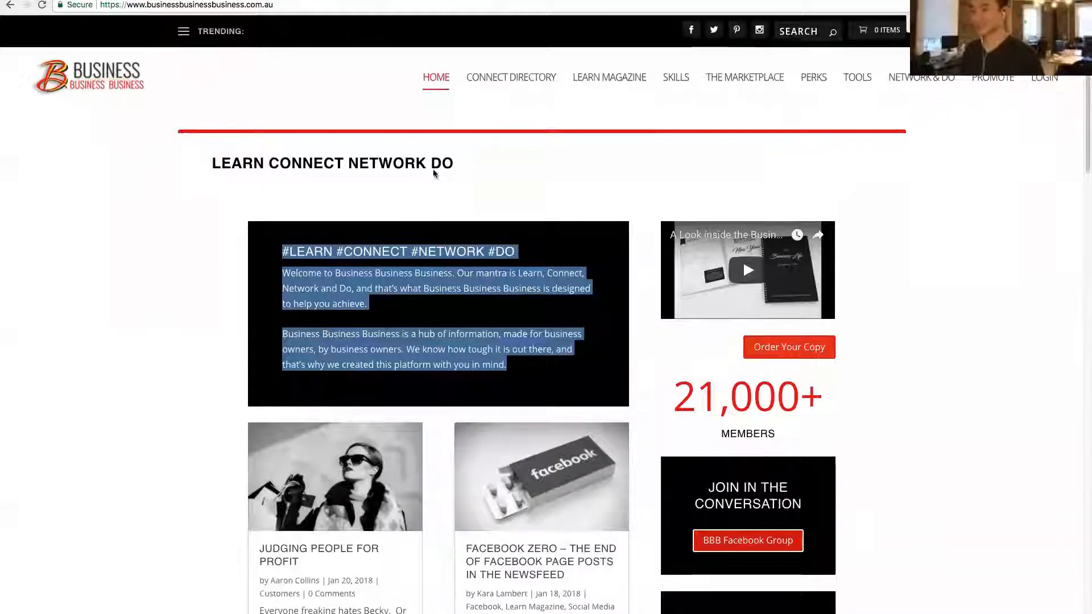
- On the Business Business Business website, open the article "Facebook Zero – the end of Facebook Page posts in the newsfeed"
scroll(448, 229, down, 3)
scroll(448, 230, down, 3)
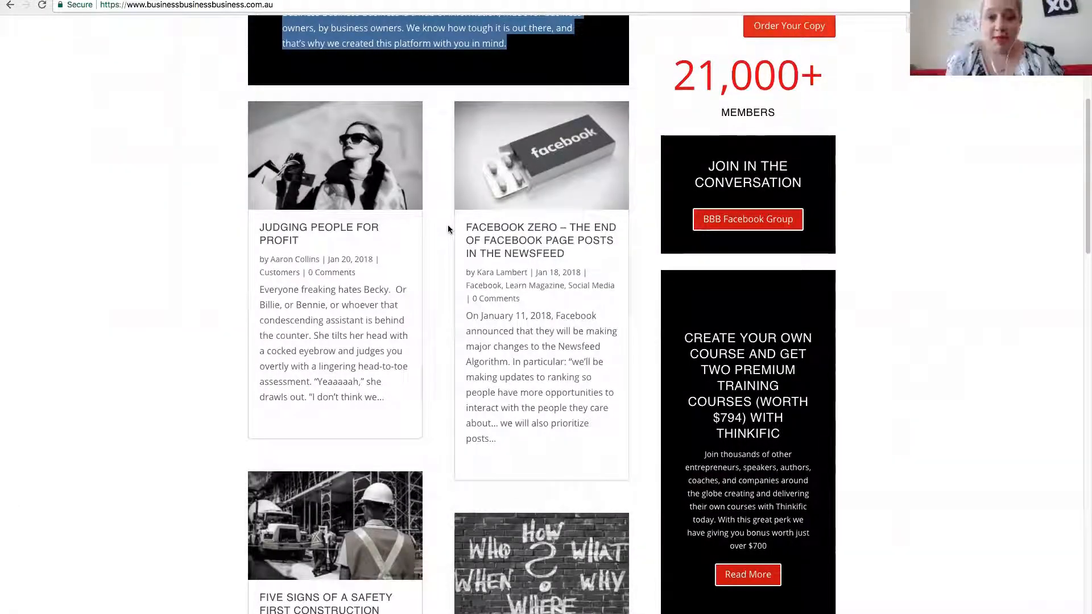
scroll(421, 245, up, 1)
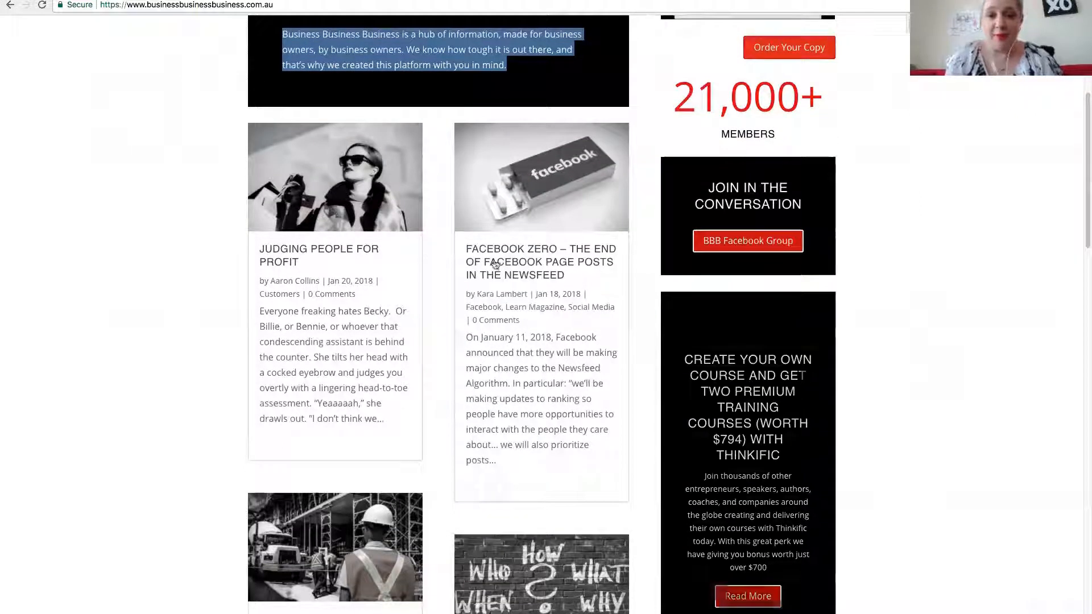
right_click(512, 255)
click(496, 262)
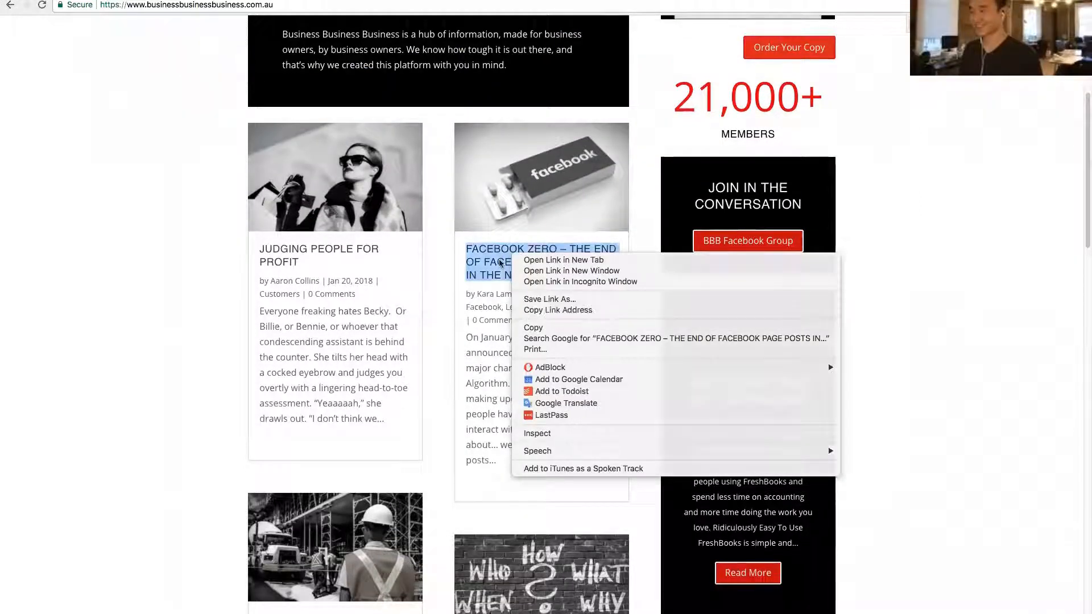
click(494, 264)
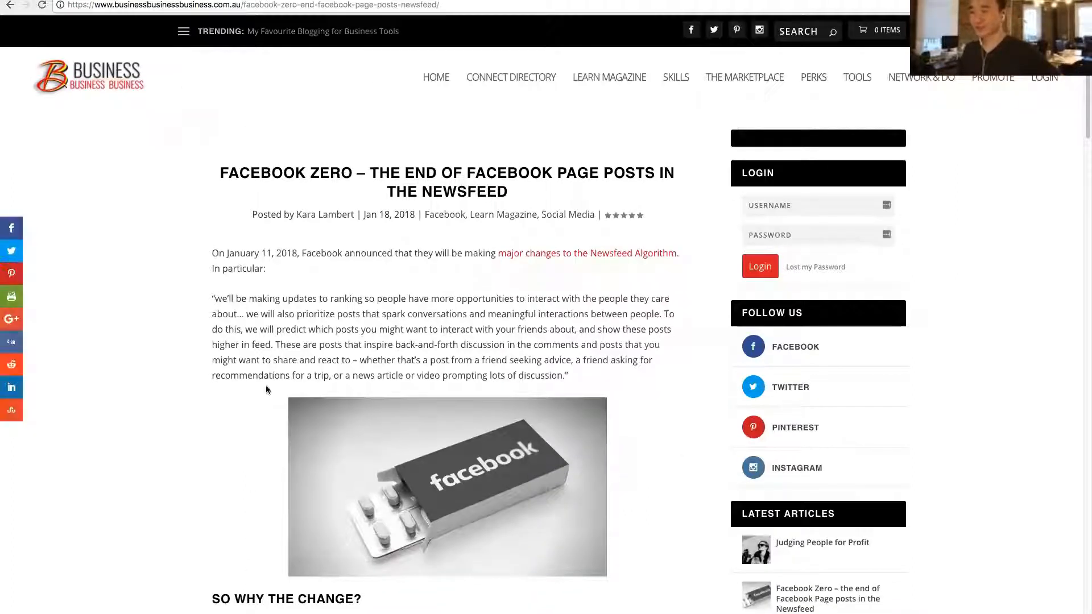
- Skim the Facebook Zero article and copy its web address
scroll(355, 417, down, 1)
scroll(355, 417, down, 18)
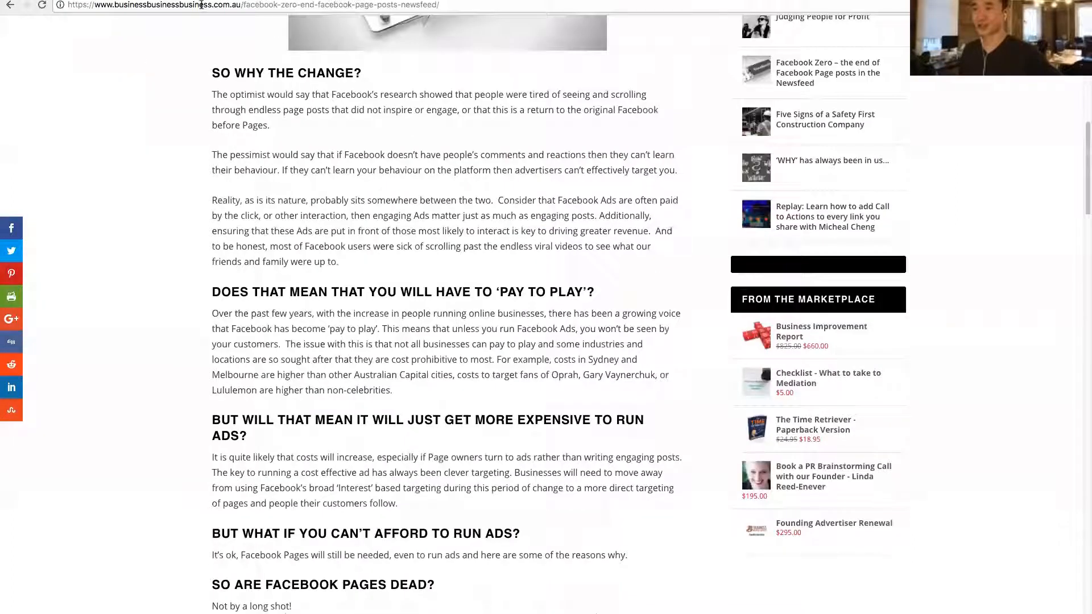
scroll(350, 300, up, 19)
click(260, 4)
key(ctrl+c)
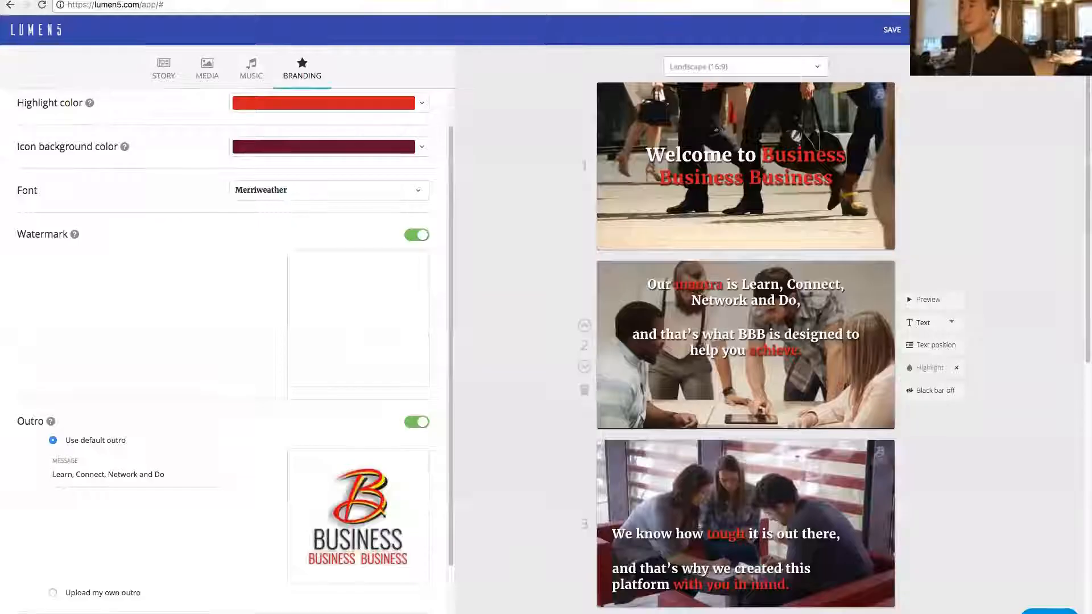
- Switch to Lumen5 and start a new video from the copied URL of the Facebook Zero article
click(1069, 29)
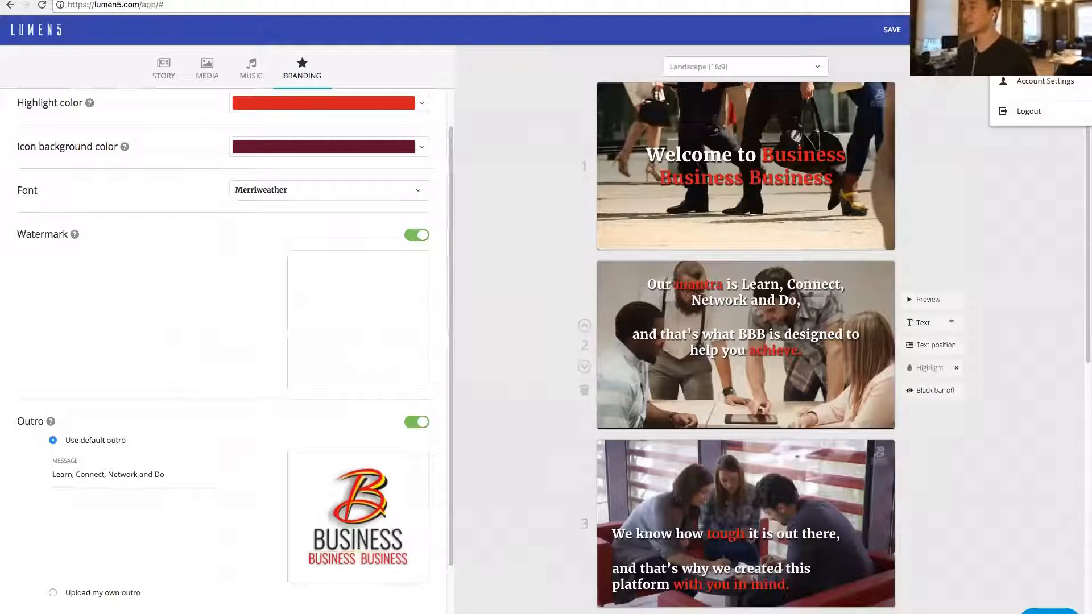
click(1041, 56)
click(619, 190)
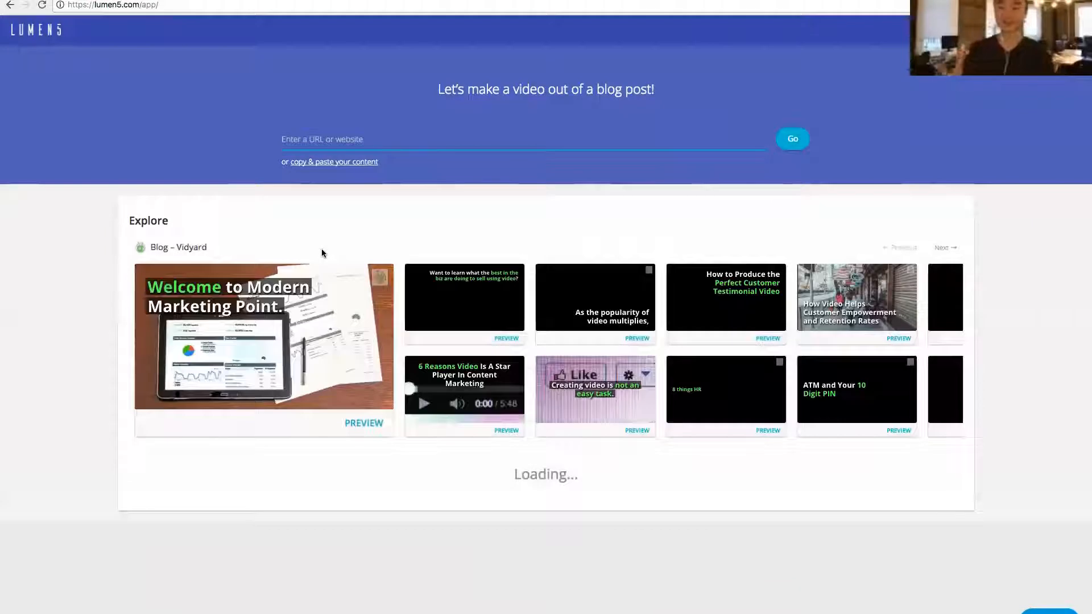
key(ctrl+v)
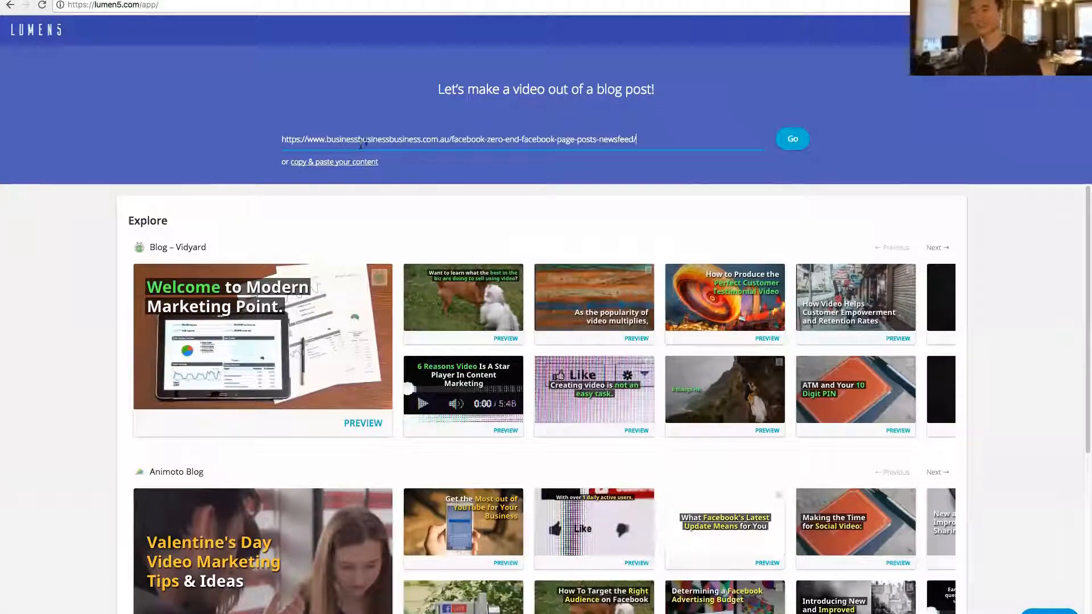
click(796, 141)
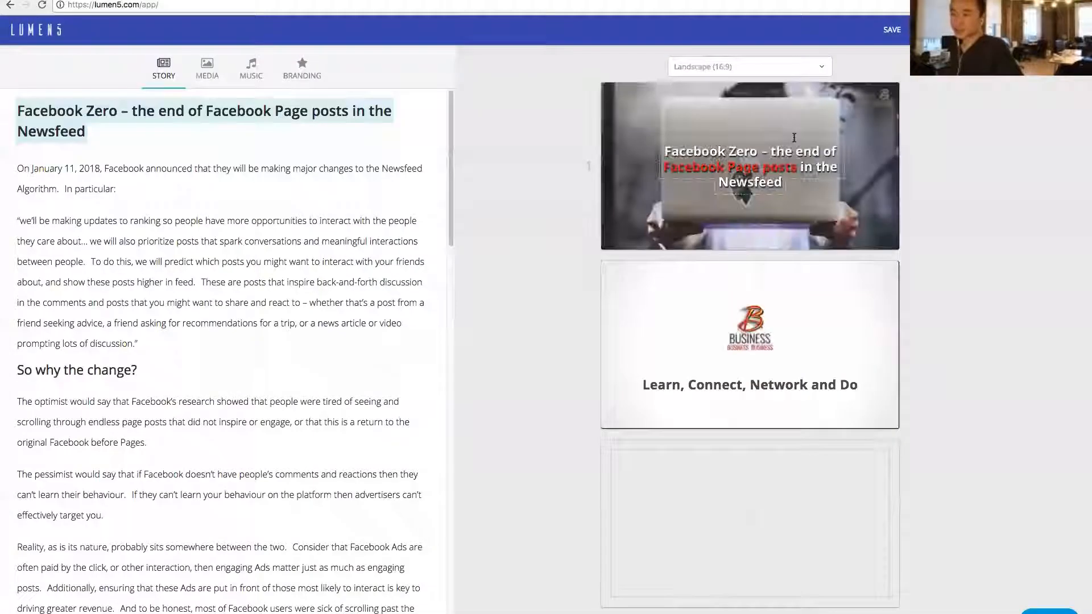
- Look through the imported story, and add the sentence on Facebook's January 11, 2018 announcement and the heading "So why the change?" as scenes
scroll(374, 215, down, 15)
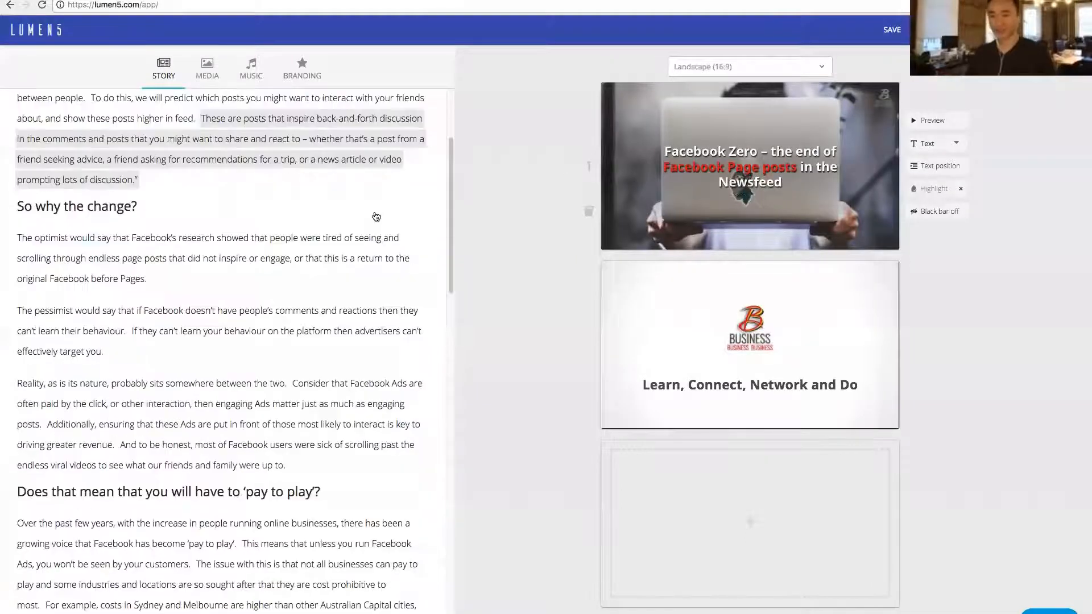
scroll(378, 220, up, 15)
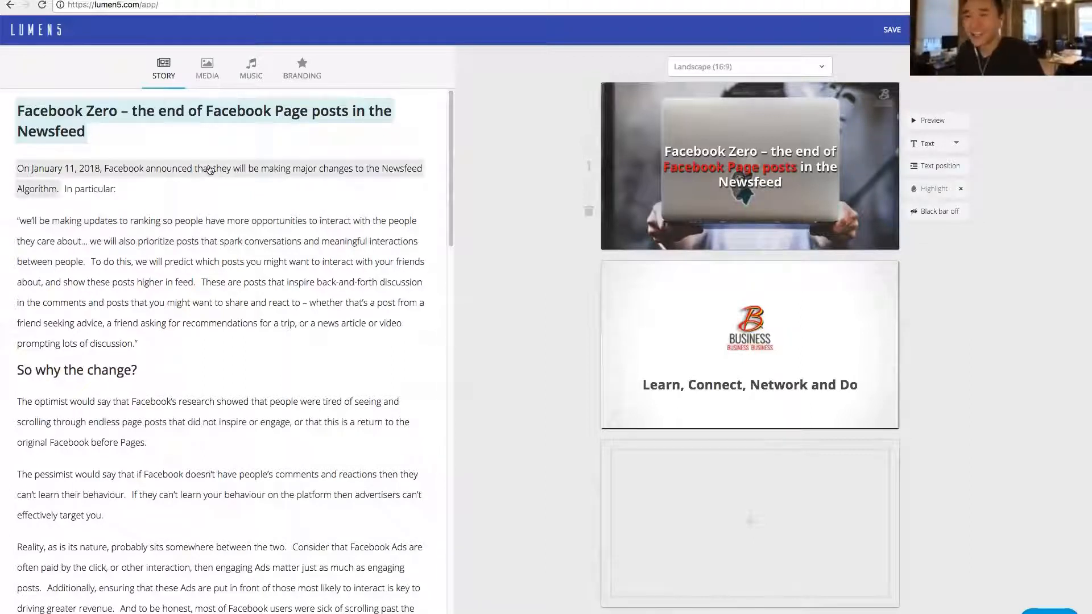
scroll(239, 312, down, 5)
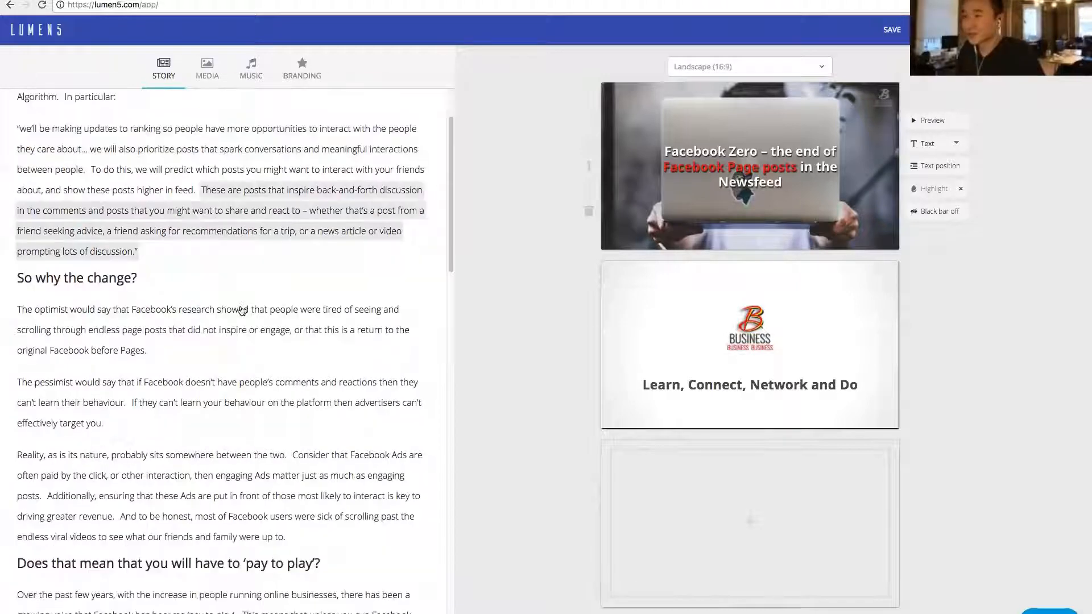
scroll(225, 422, down, 15)
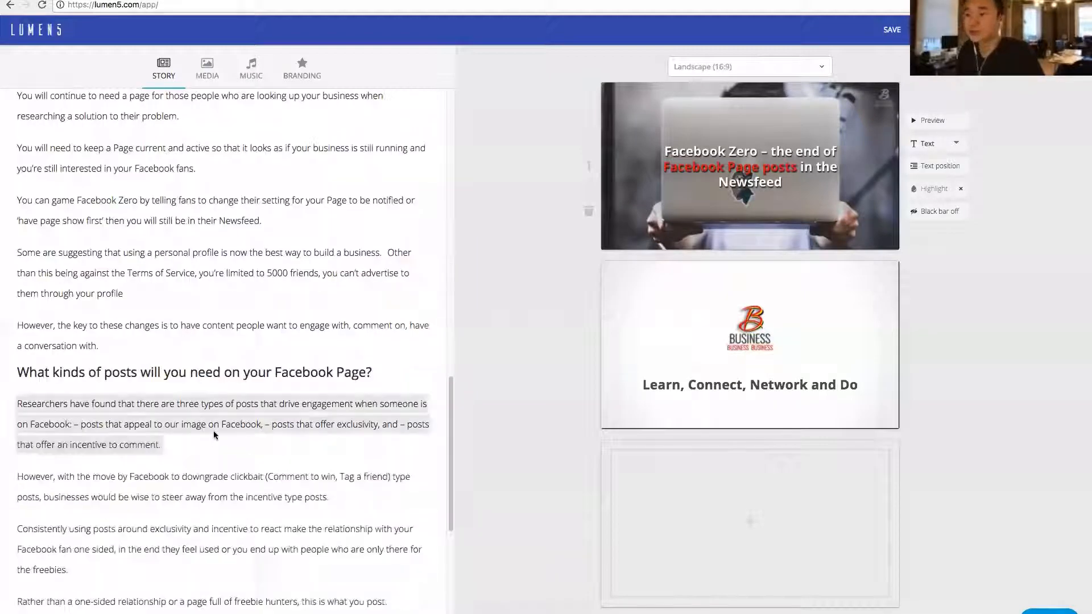
scroll(207, 330, up, 12)
scroll(204, 210, up, 8)
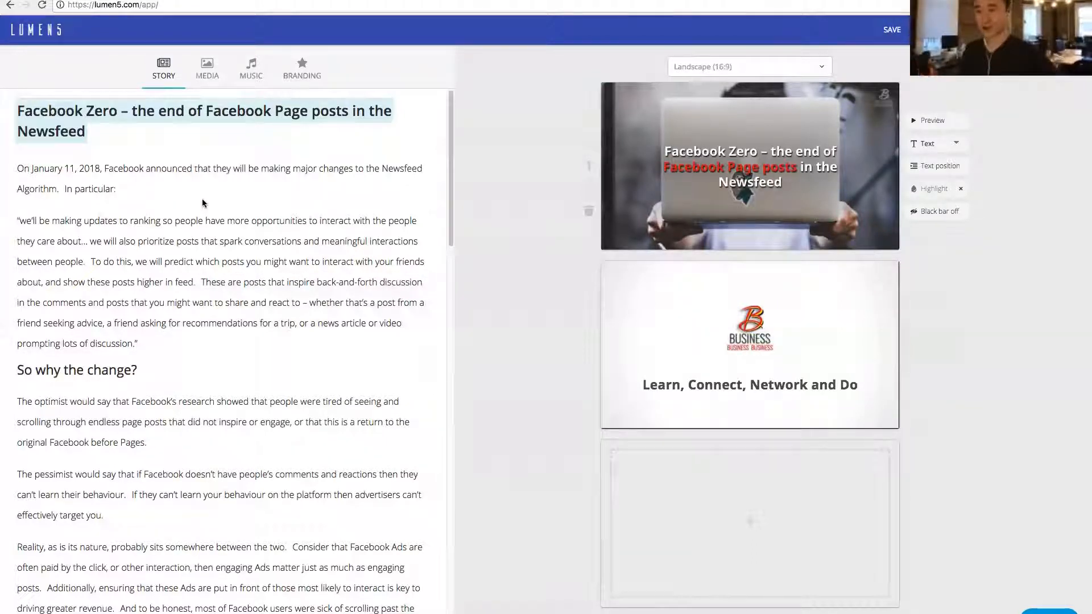
click(187, 172)
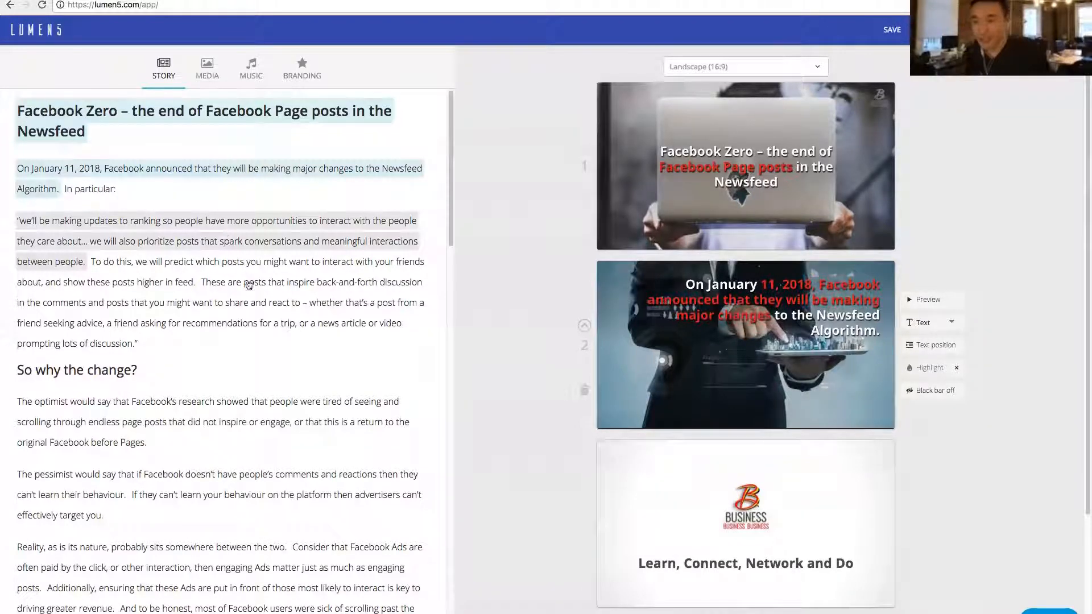
click(103, 373)
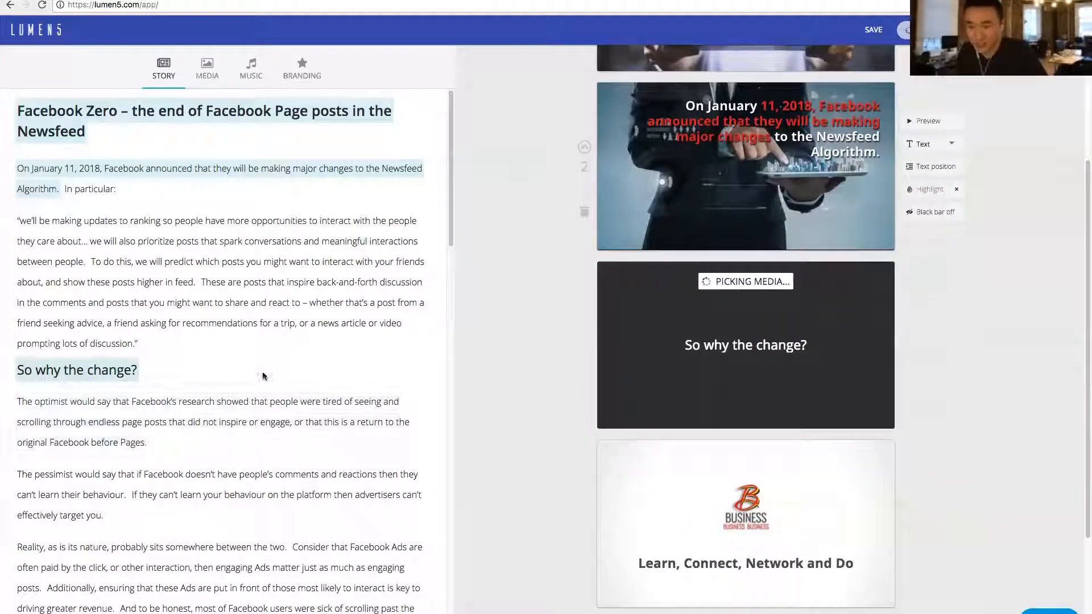
- Add the optimist sentence and both sentences of the pessimist paragraph from the "So why the change?" section as scenes
scroll(264, 366, down, 1)
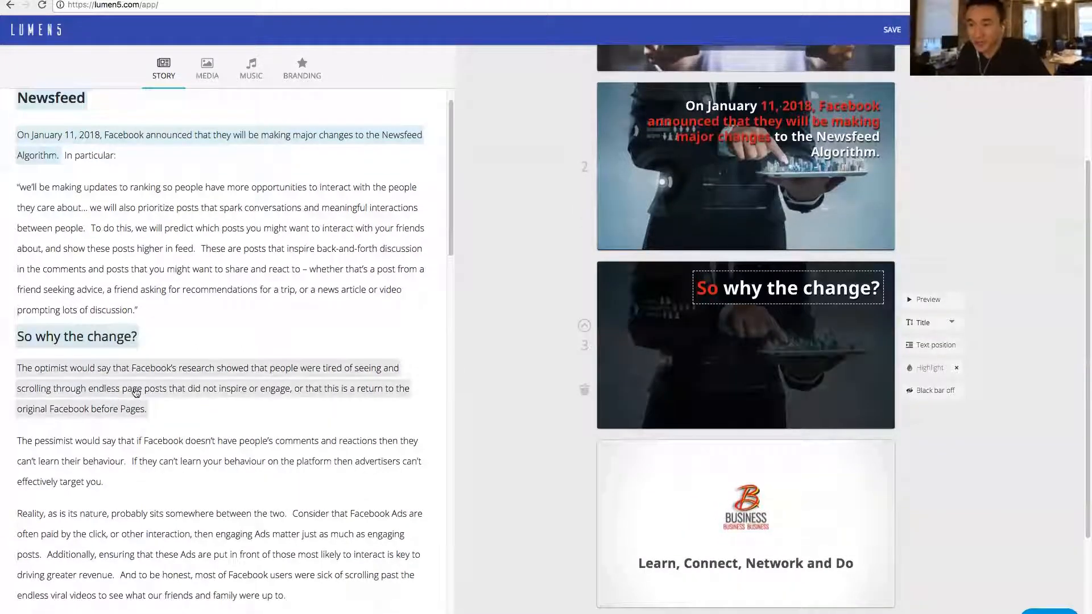
scroll(143, 390, down, 3)
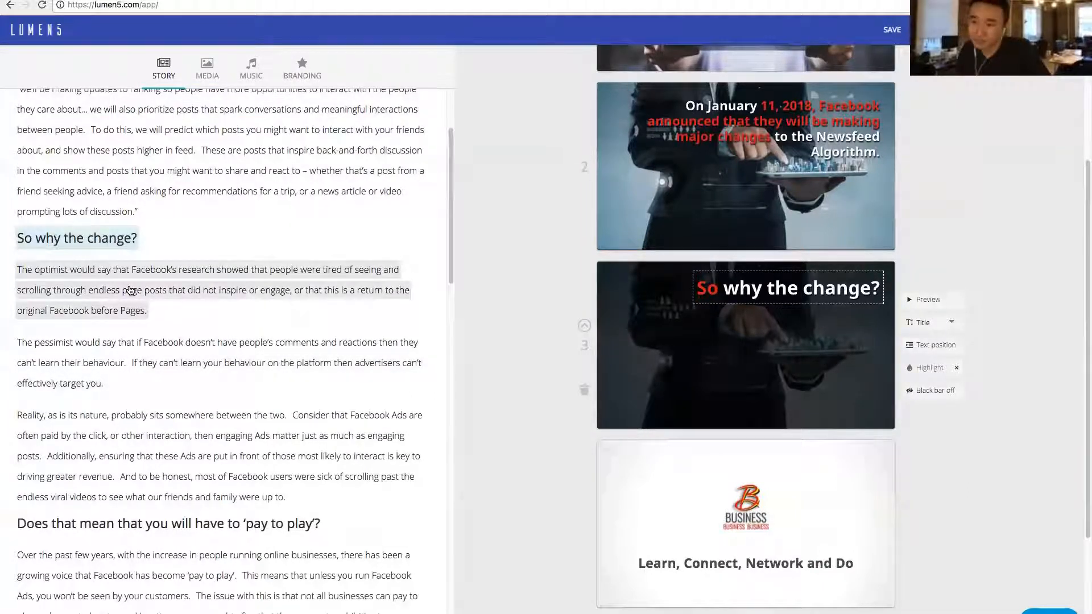
click(130, 290)
click(168, 365)
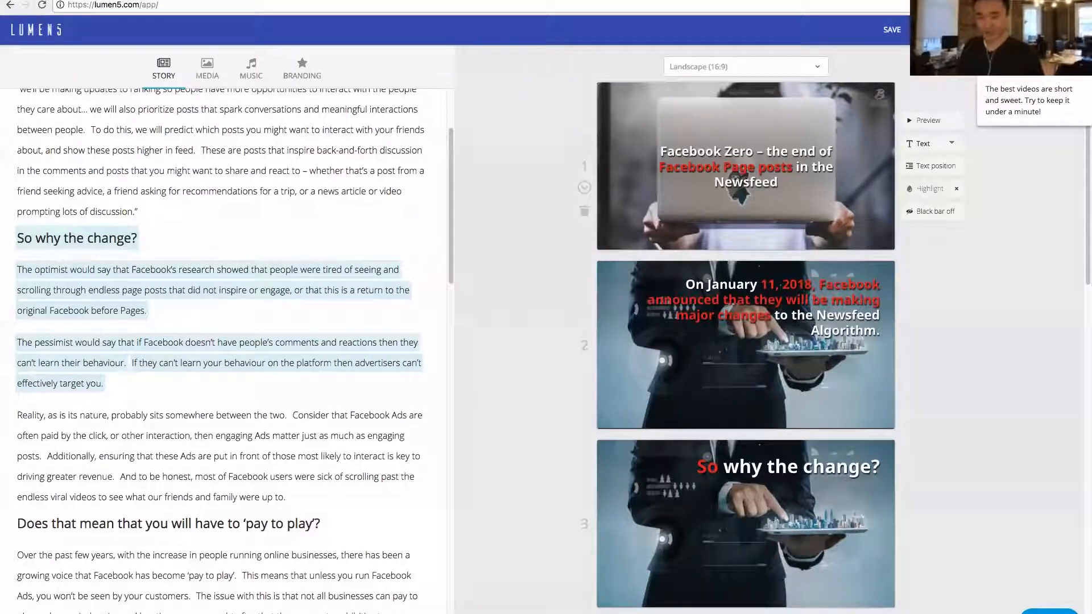
- Add "So are Facebook Pages dead?", "Not by a long shot!" and the sentence on needing a page to advertise from as scenes
scroll(283, 256, down, 5)
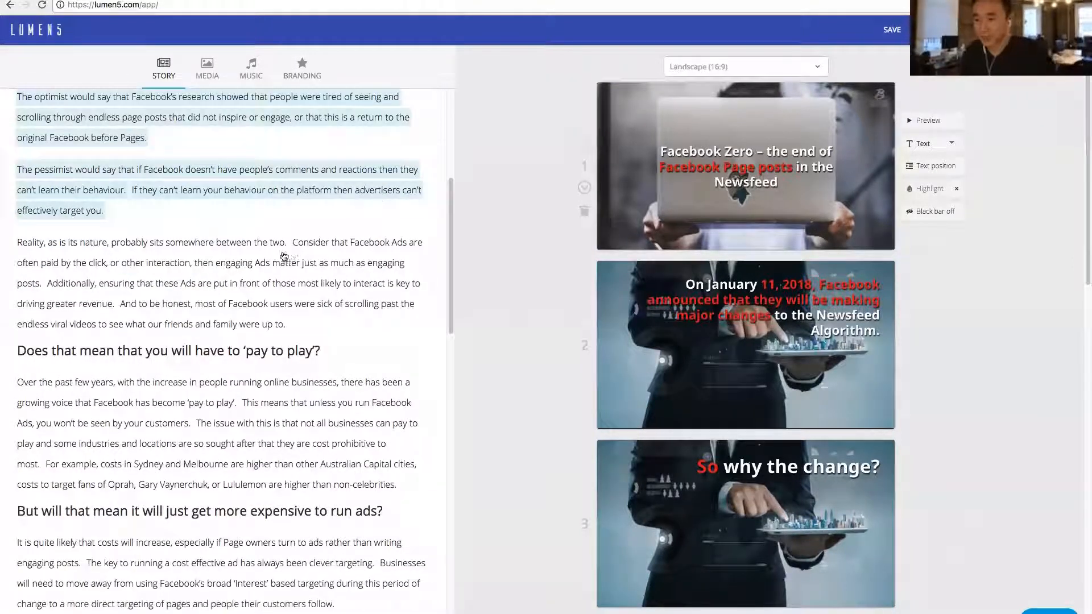
scroll(284, 256, down, 3)
scroll(125, 425, down, 1)
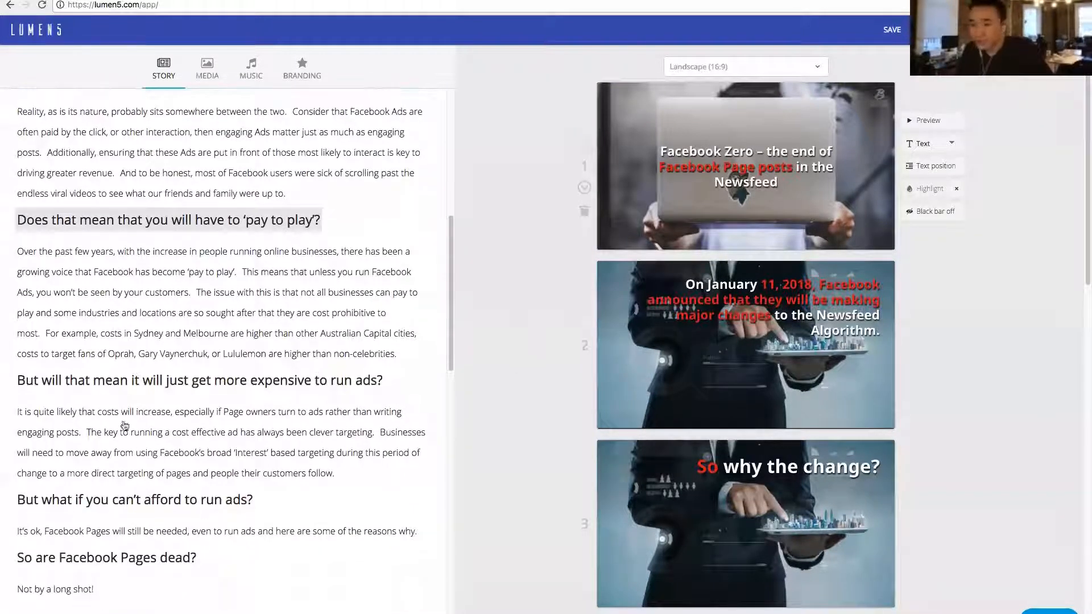
scroll(138, 394, down, 3)
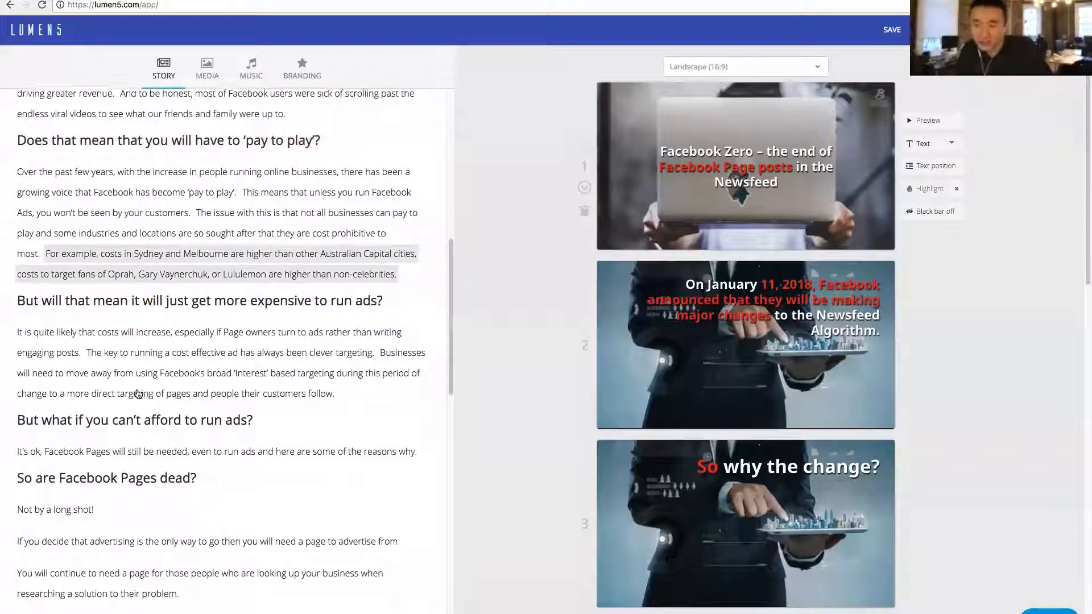
scroll(146, 395, down, 3)
click(167, 394)
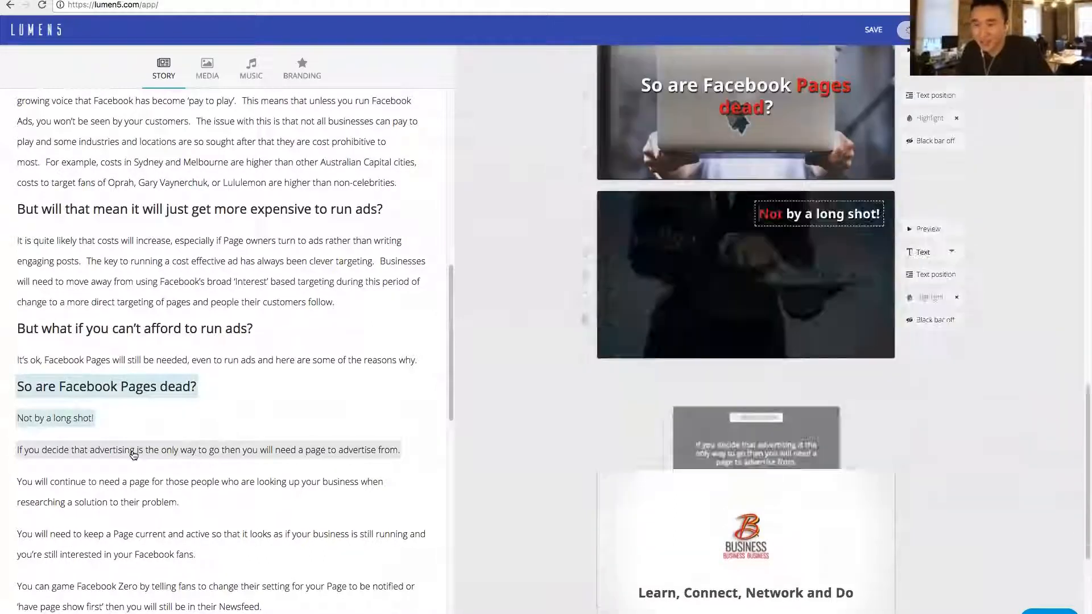
click(133, 453)
- Add the closing section's sentences on content that puts the user "first and foremost" and on "engaging content" that drives interaction as scenes
scroll(100, 270, down, 1)
scroll(100, 270, down, 7)
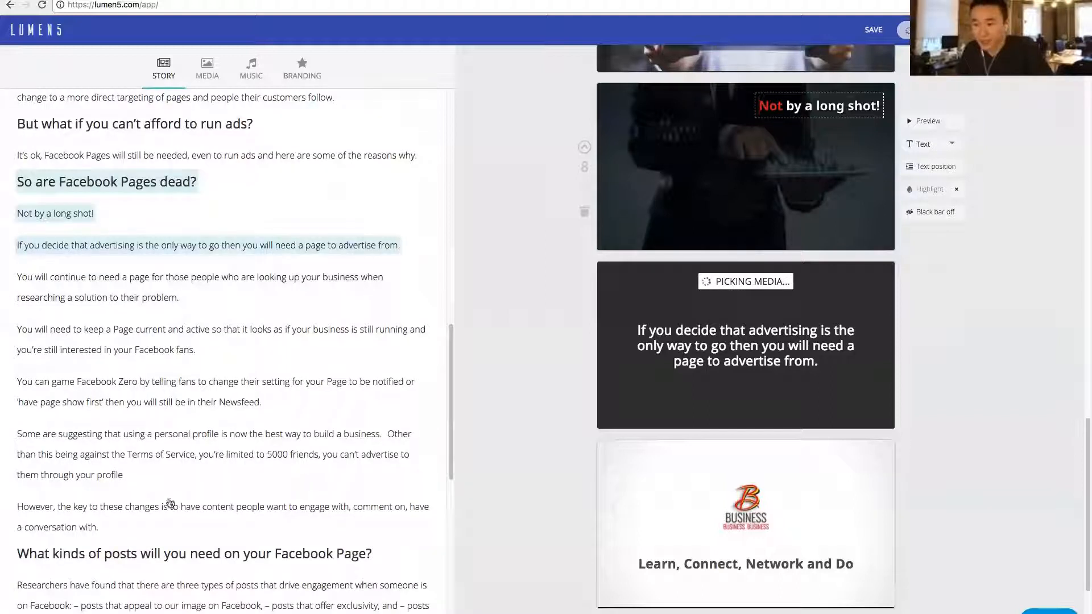
scroll(191, 511, down, 3)
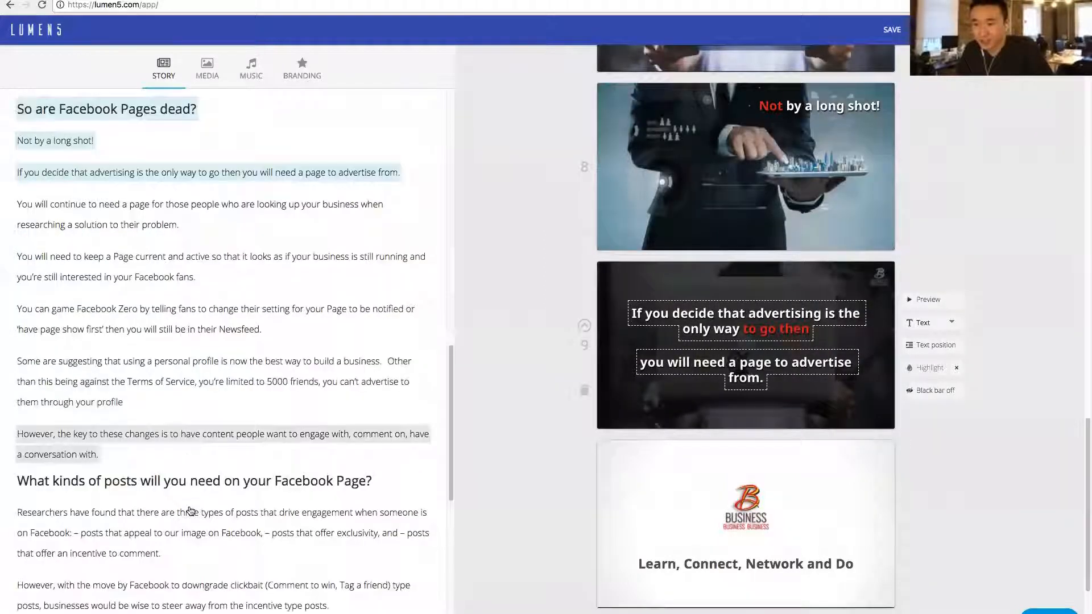
scroll(190, 511, down, 4)
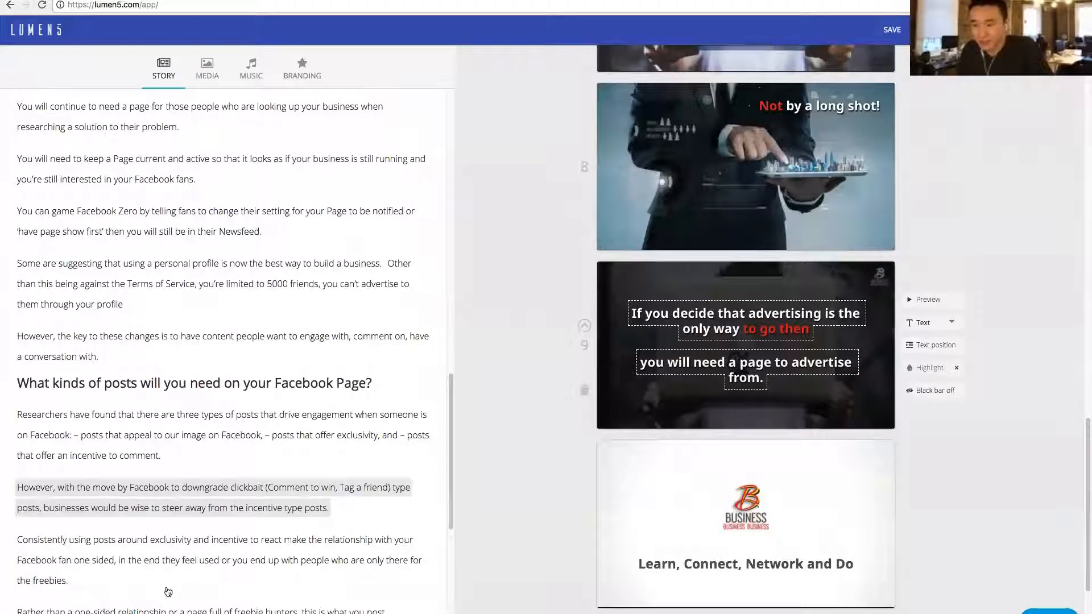
scroll(176, 592, down, 7)
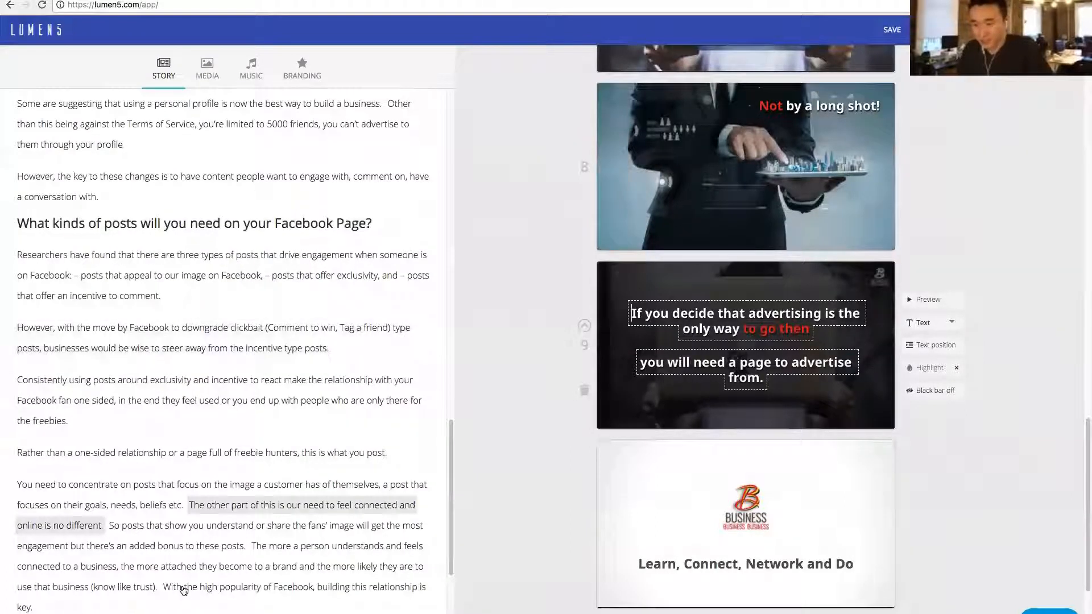
scroll(183, 590, down, 5)
scroll(340, 591, down, 4)
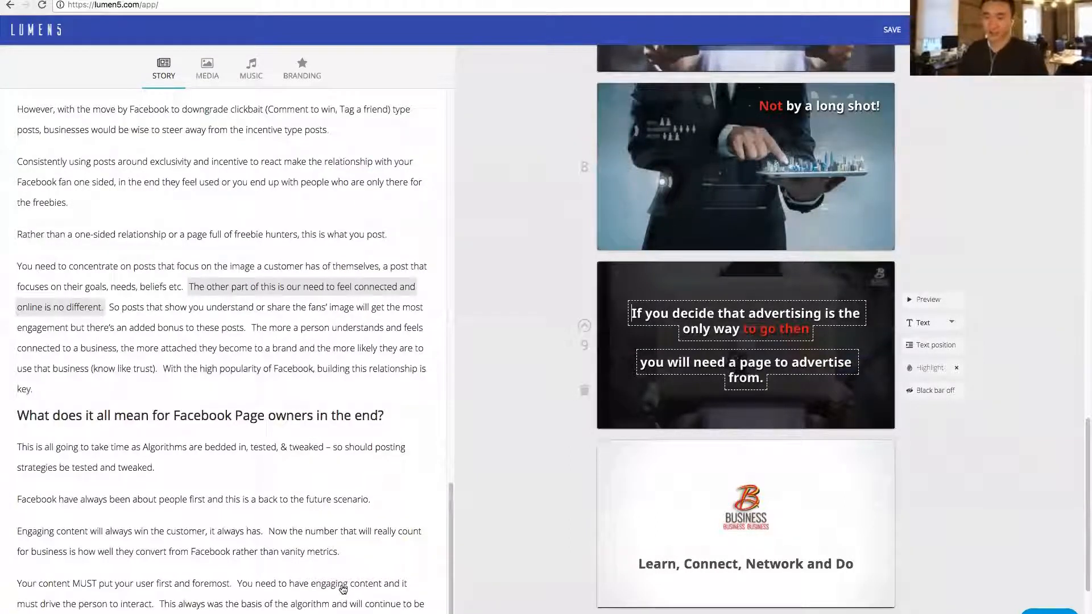
click(342, 589)
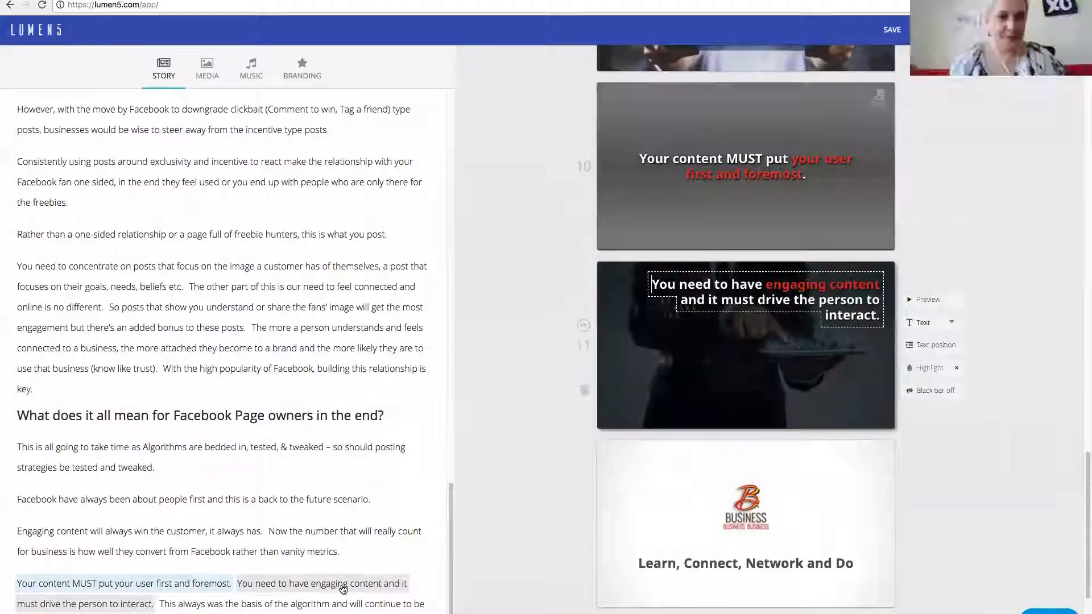
- Add the sentence "This always was the basis of the algorithm and will continue to be good business." as a scene, and look back through the scenes
click(341, 603)
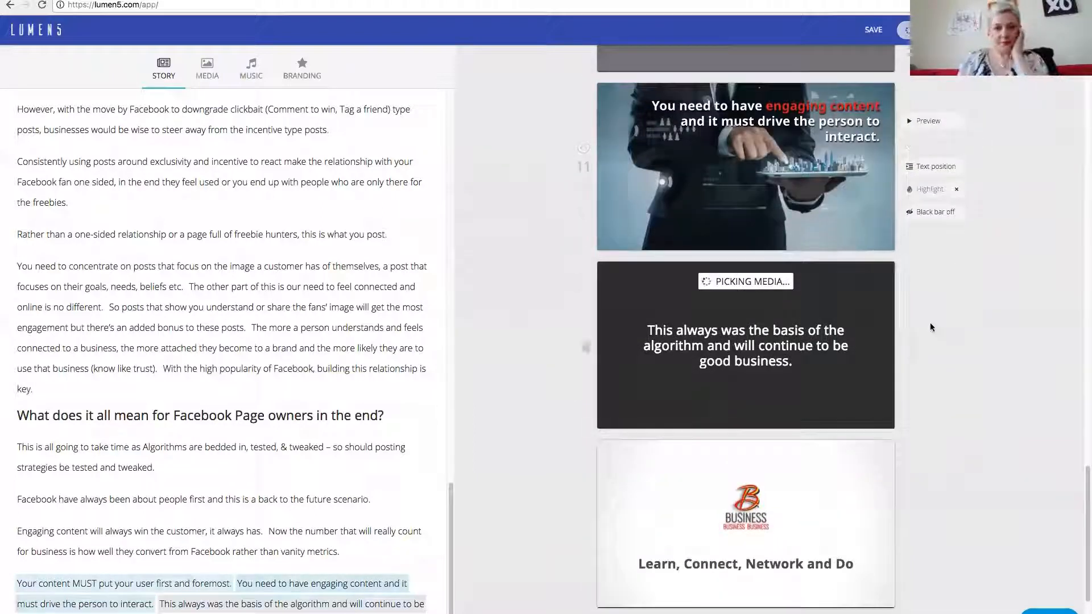
scroll(929, 322, up, 5)
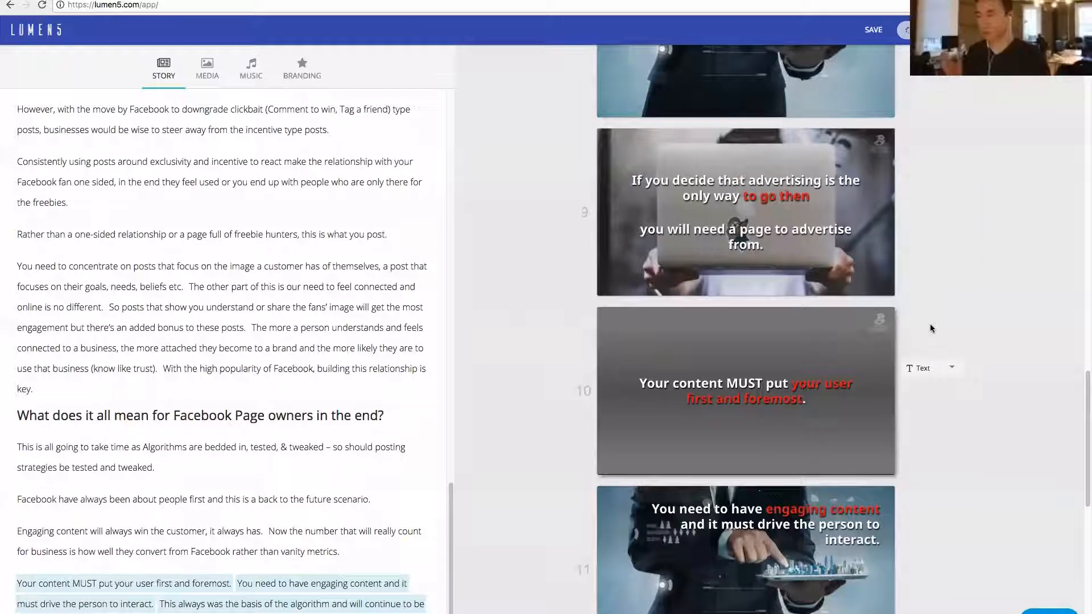
scroll(930, 323, up, 6)
scroll(959, 288, up, 4)
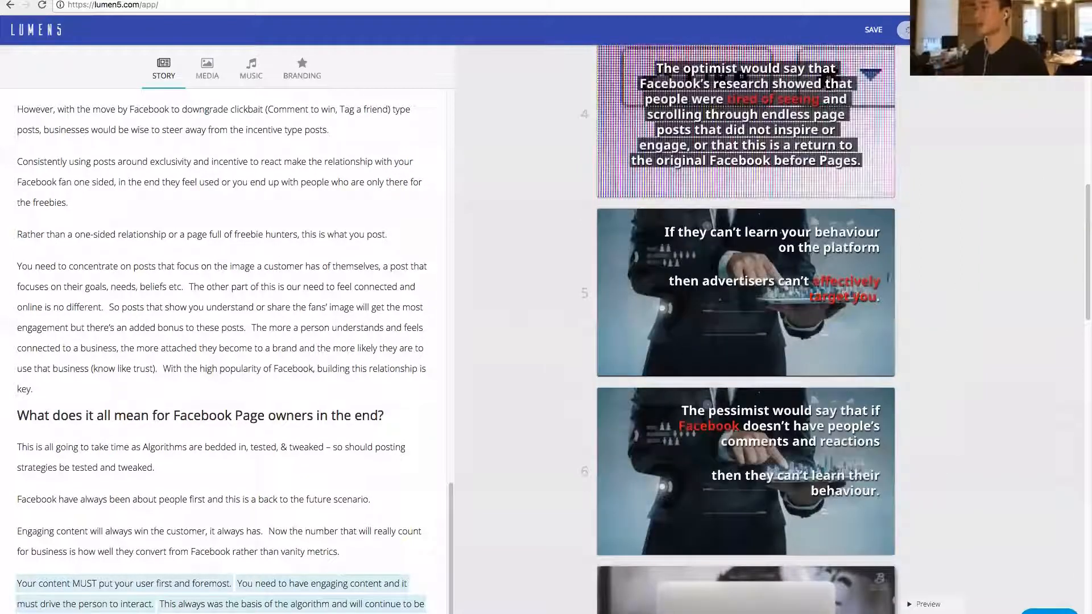
scroll(961, 285, up, 3)
scroll(799, 270, down, 20)
scroll(798, 269, up, 15)
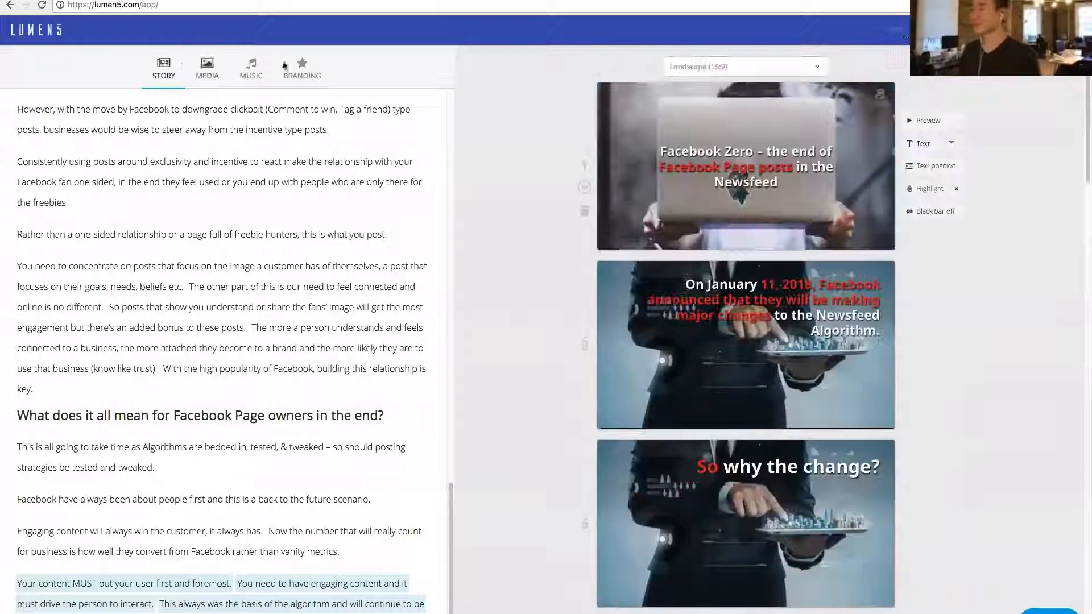
mouse_move(1028, 29)
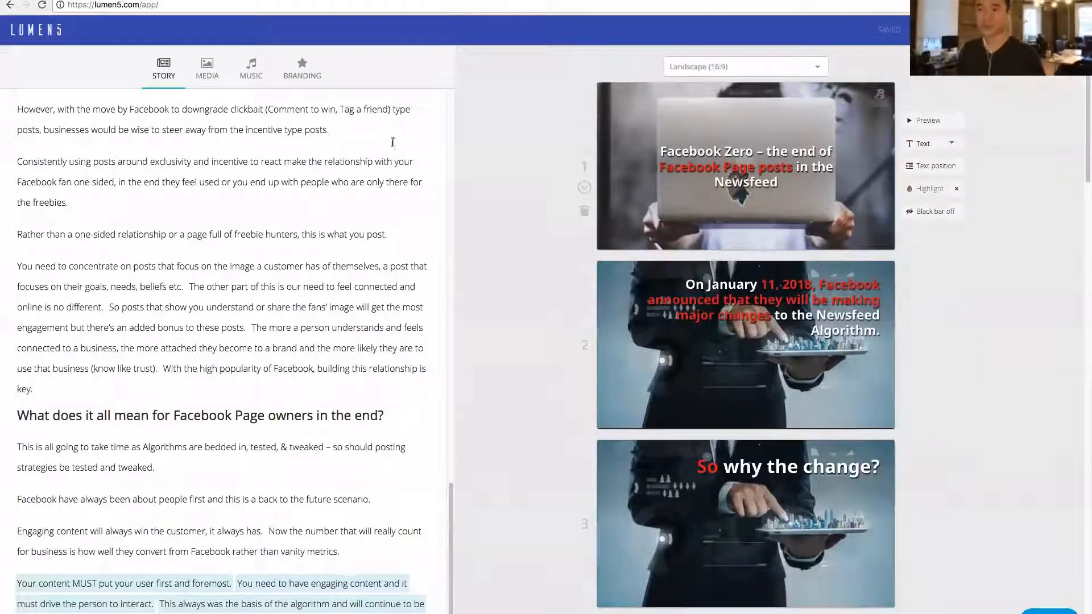
- Search the media library for "facebook", and put the desktop Facebook page image on the title scene and the "Social Media" tiles image on scene 2
click(208, 68)
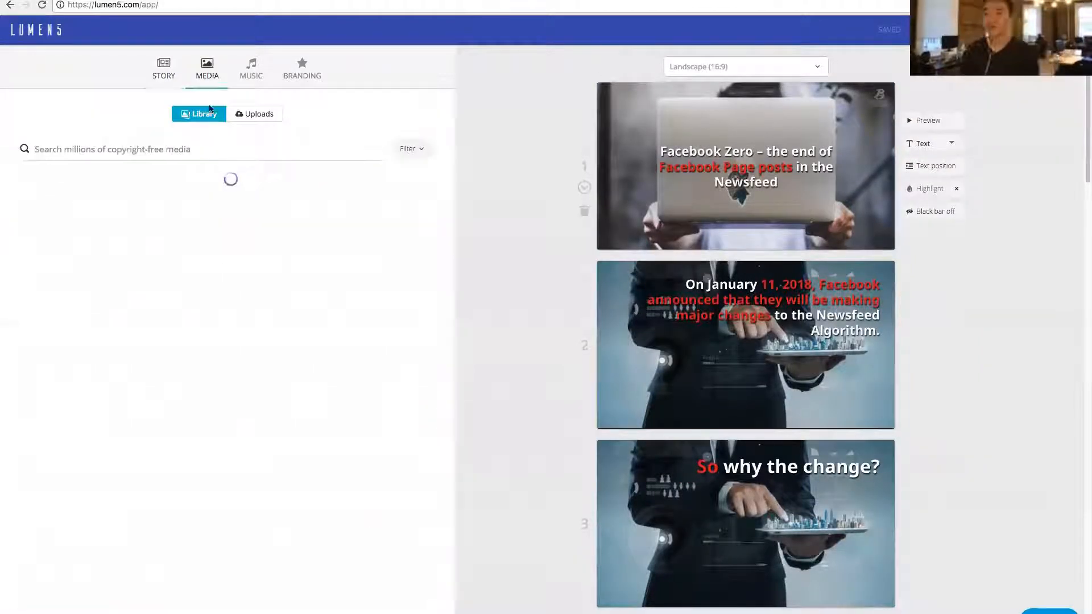
click(202, 149)
text(facebook)
key(Return)
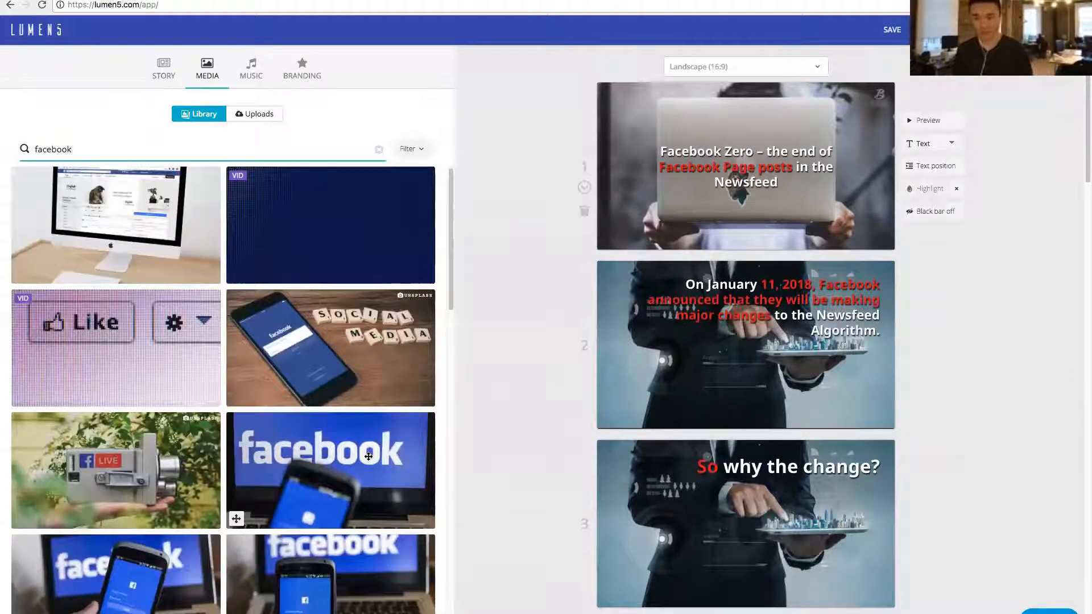
drag(114, 228, 739, 165)
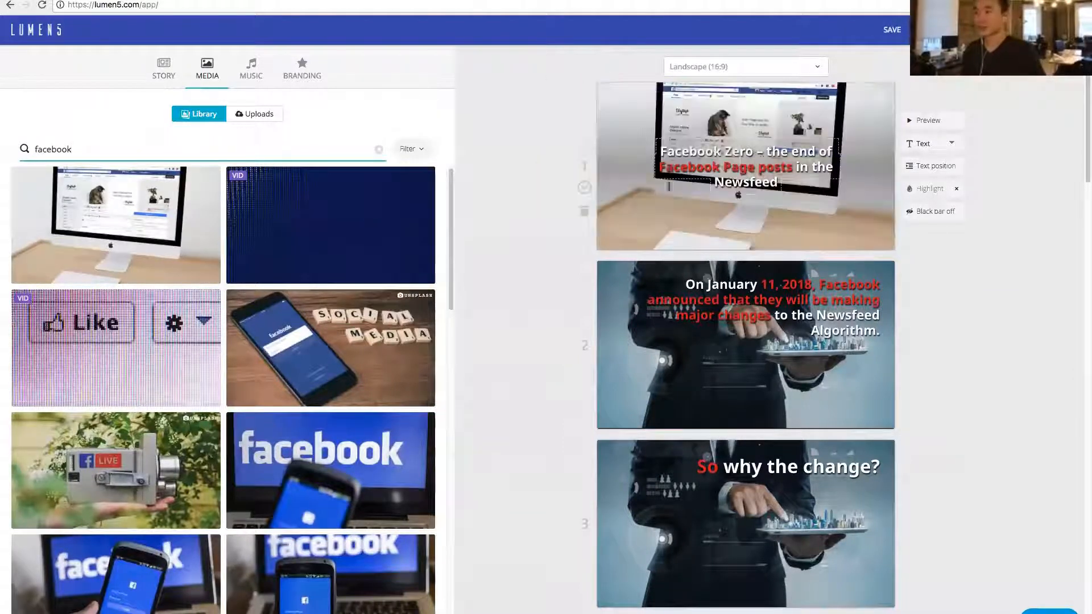
drag(236, 398, 625, 370)
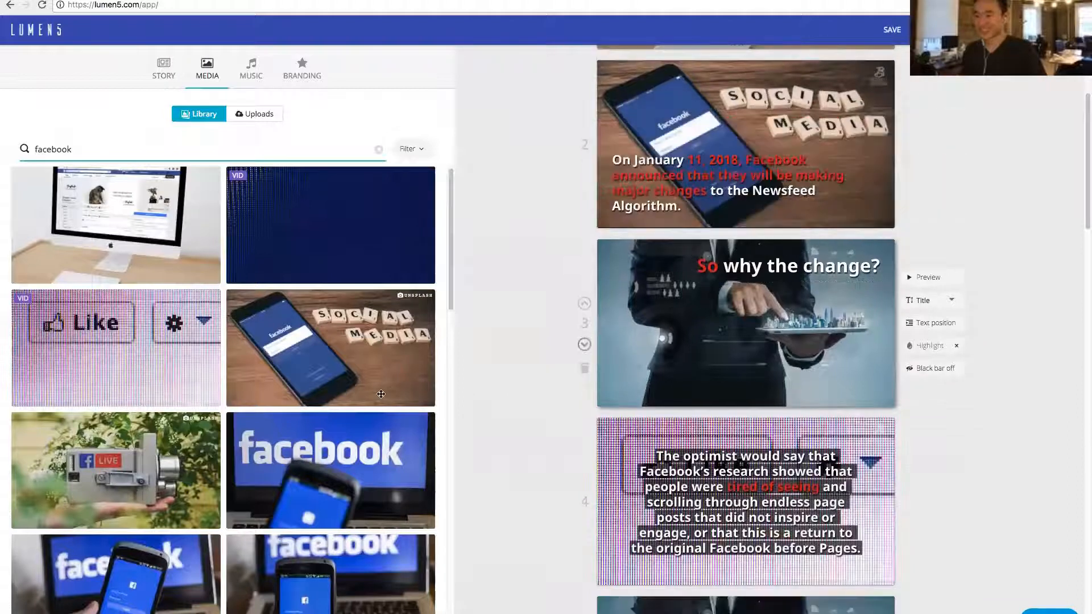
- Replace the backgrounds of scenes 3 to 7 with different Facebook laptop, phone and tablet images from the search results
scroll(177, 386, down, 7)
drag(278, 346, 740, 339)
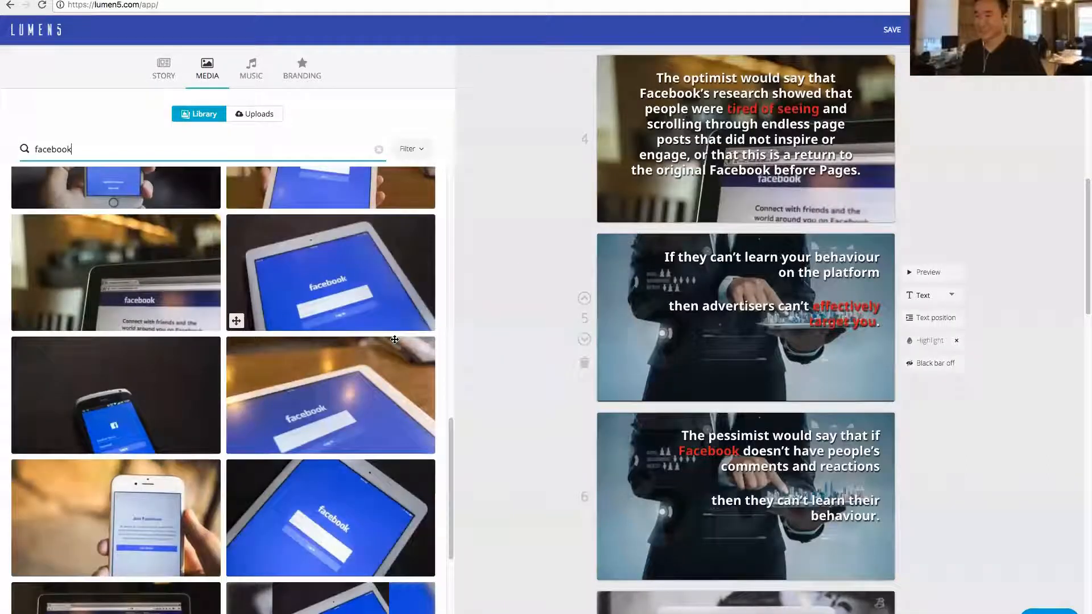
scroll(395, 340, down, 4)
scroll(368, 477, down, 4)
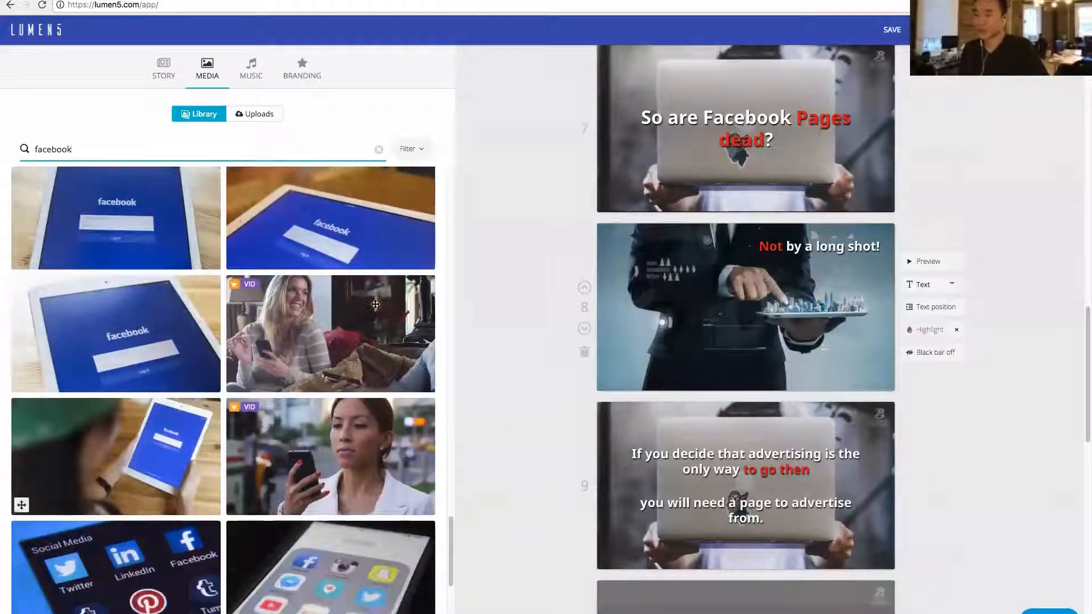
drag(116, 456, 653, 171)
scroll(341, 340, down, 2)
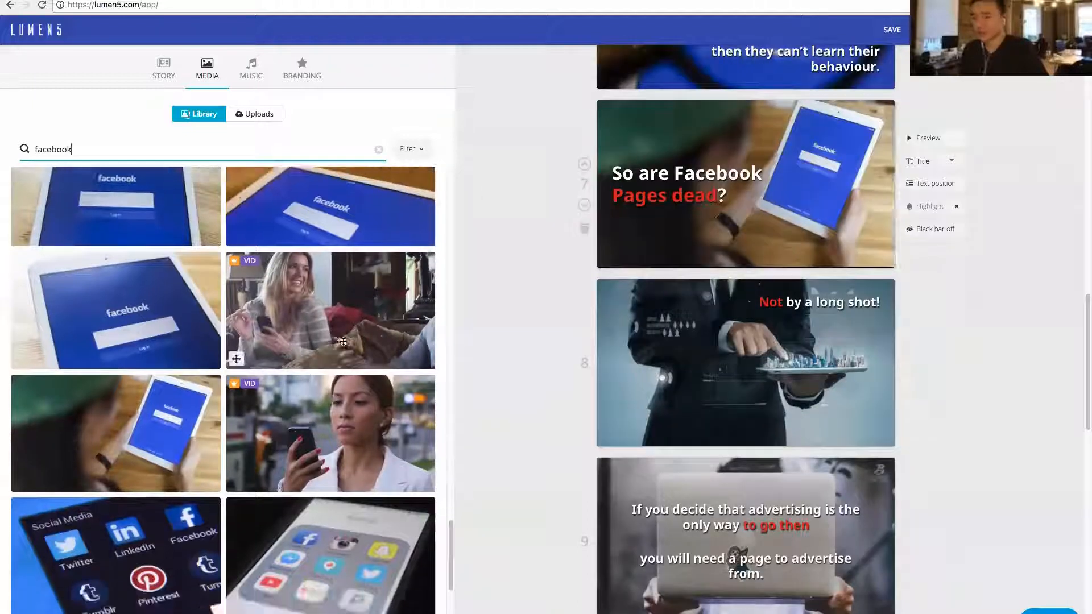
- Put the Facebook sign-up page image on the "Not by a long shot!" scene
scroll(331, 369, down, 4)
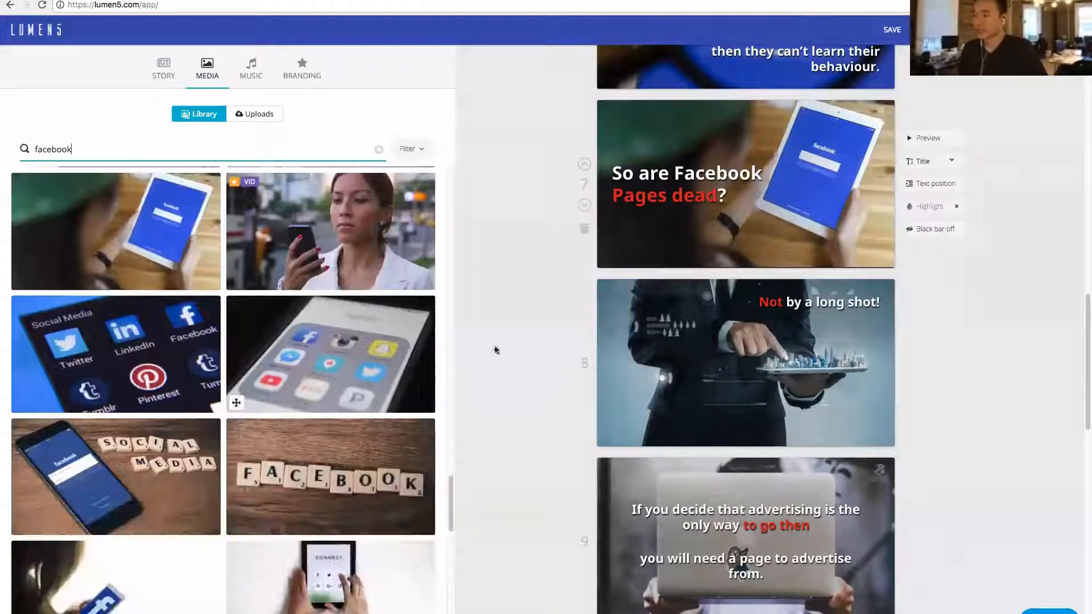
scroll(331, 371, down, 3)
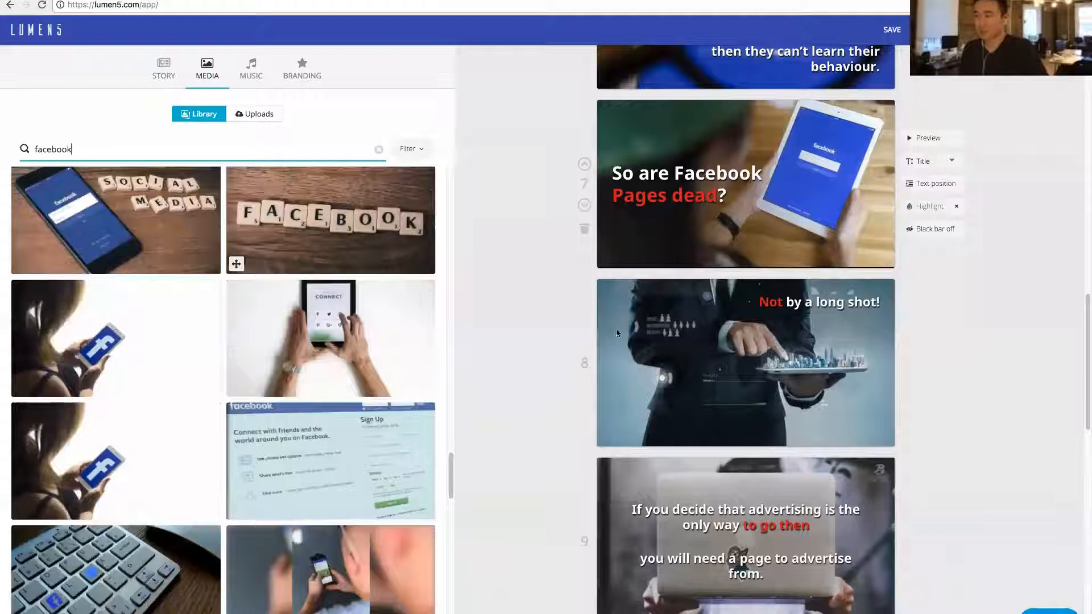
scroll(331, 371, down, 2)
drag(330, 369, 643, 328)
- Put the image of the Facebook notification icons on scene 9, about needing a page to advertise from
scroll(643, 328, down, 3)
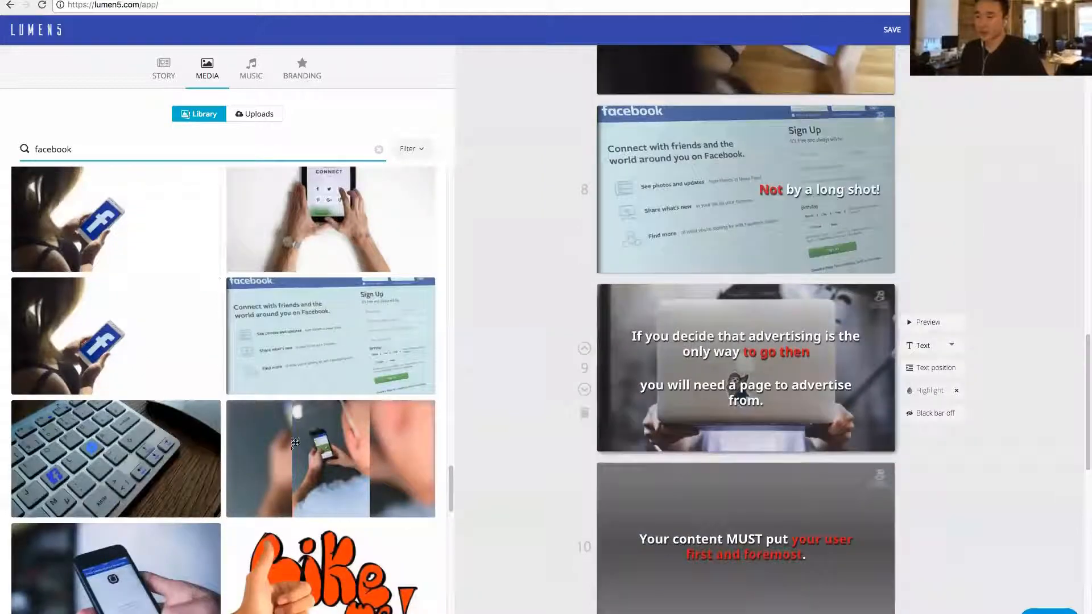
scroll(294, 452, down, 3)
drag(330, 299, 711, 296)
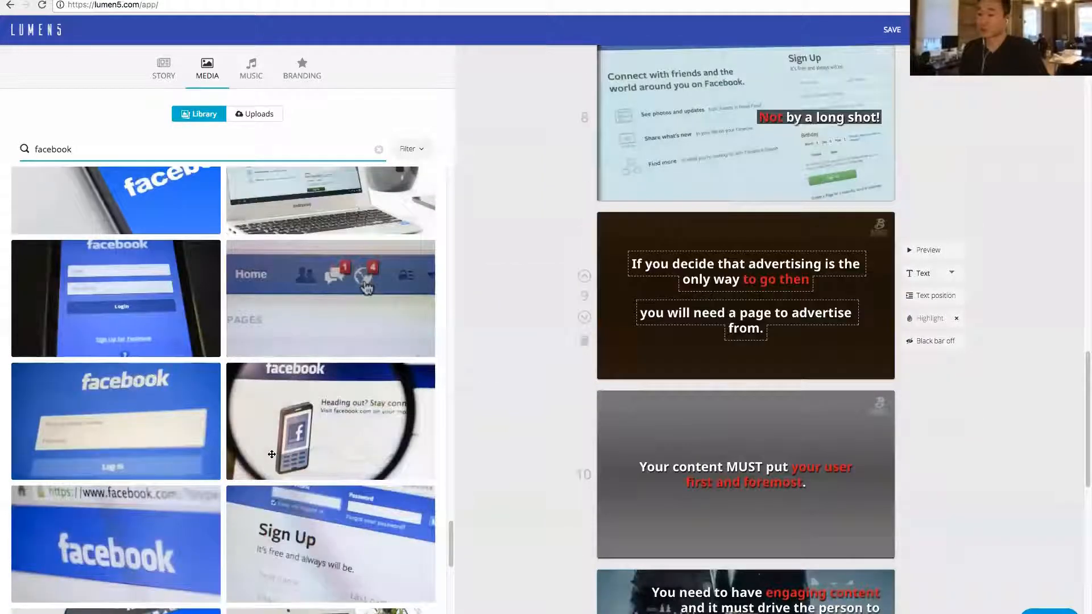
scroll(298, 445, down, 1)
scroll(297, 445, down, 5)
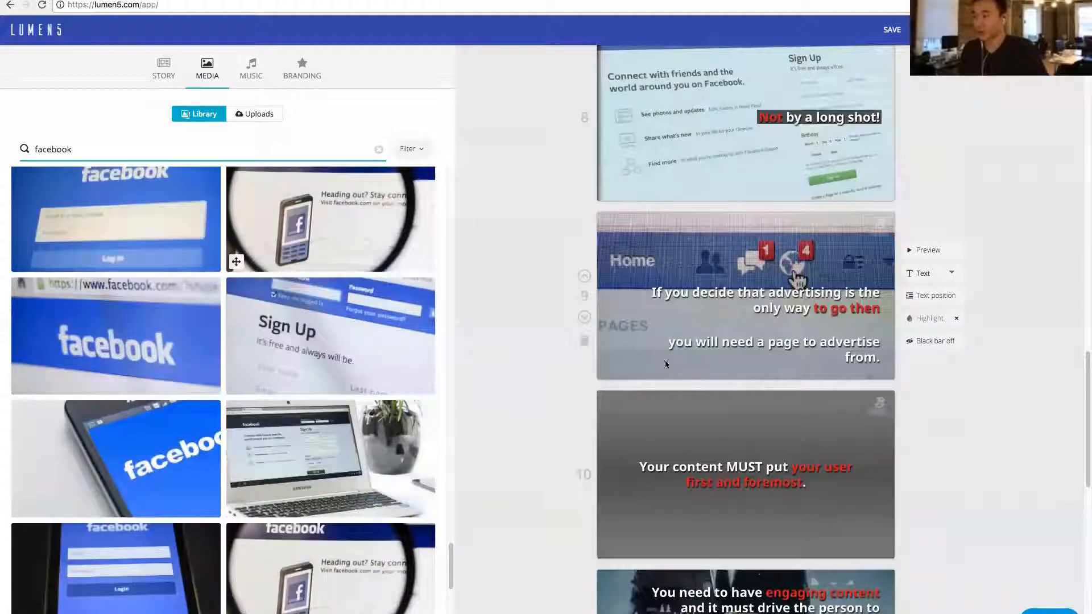
- Put the magnified Facebook mobile image on the "first and foremost" scene and the hand-held phone login image on the "engaging content" scene
scroll(490, 414, down, 2)
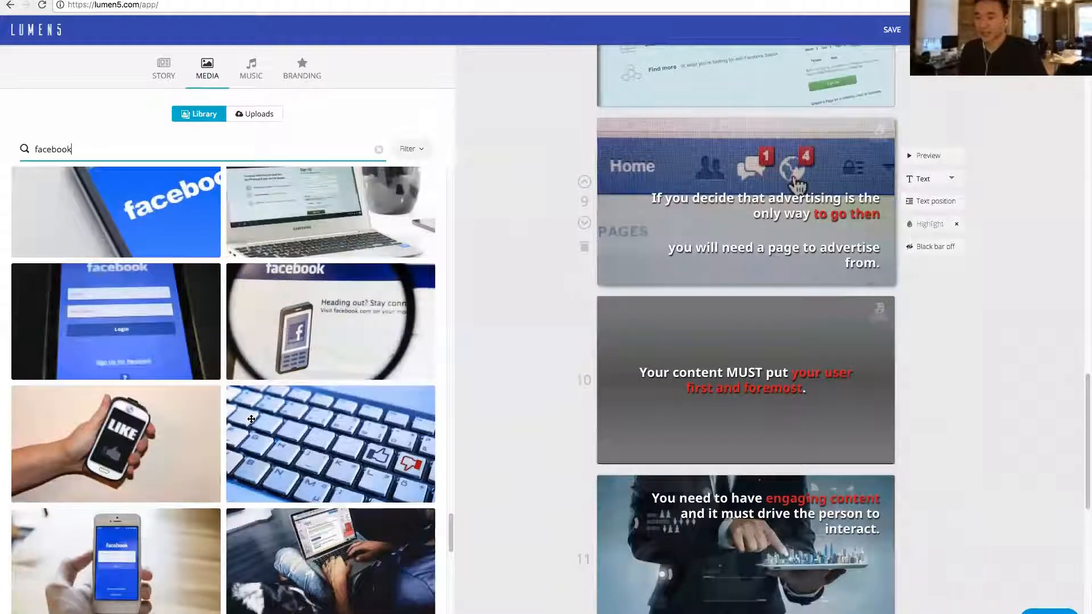
scroll(322, 527, down, 5)
scroll(323, 526, down, 2)
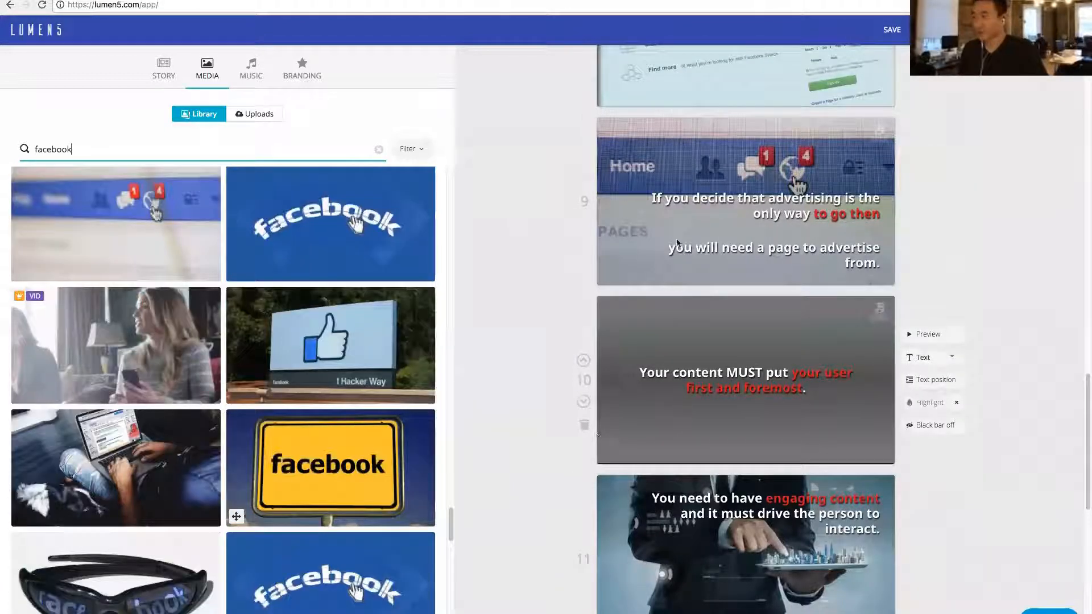
scroll(505, 485, down, 5)
- Put the Facebook phone image with the coffee cup on scene 12, about the basis of the algorithm
scroll(302, 375, down, 5)
drag(334, 555, 705, 272)
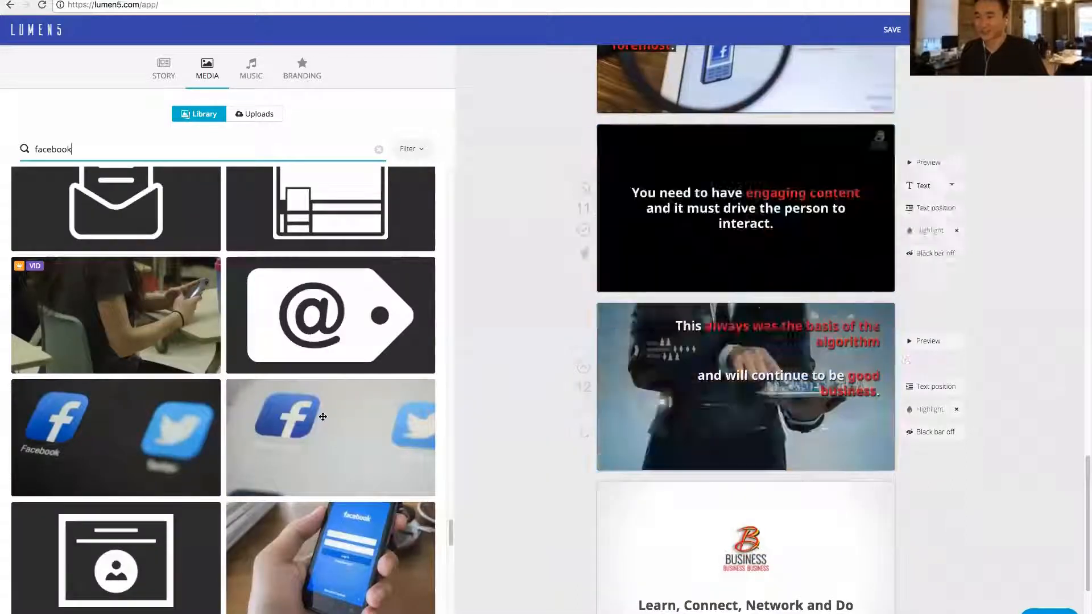
scroll(381, 456, down, 1)
scroll(381, 456, down, 5)
scroll(381, 455, up, 8)
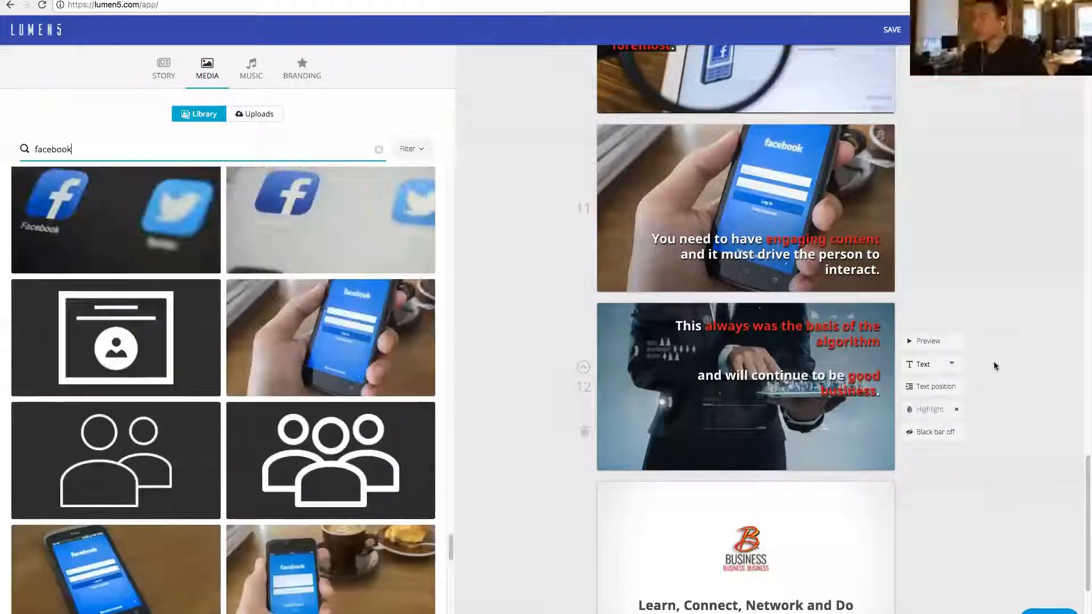
scroll(987, 217, up, 10)
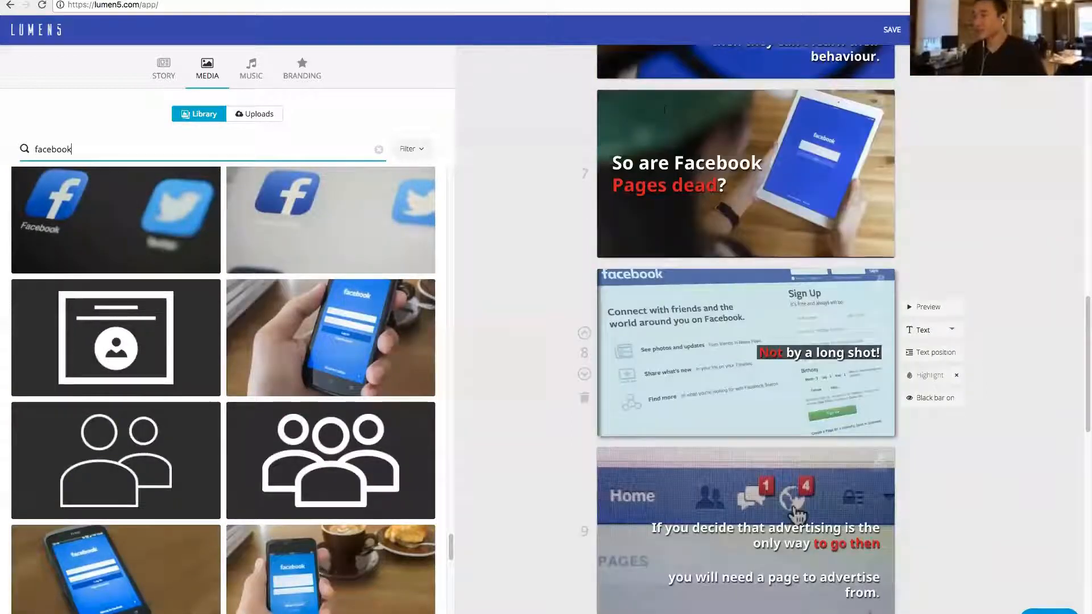
scroll(745, 73, down, 15)
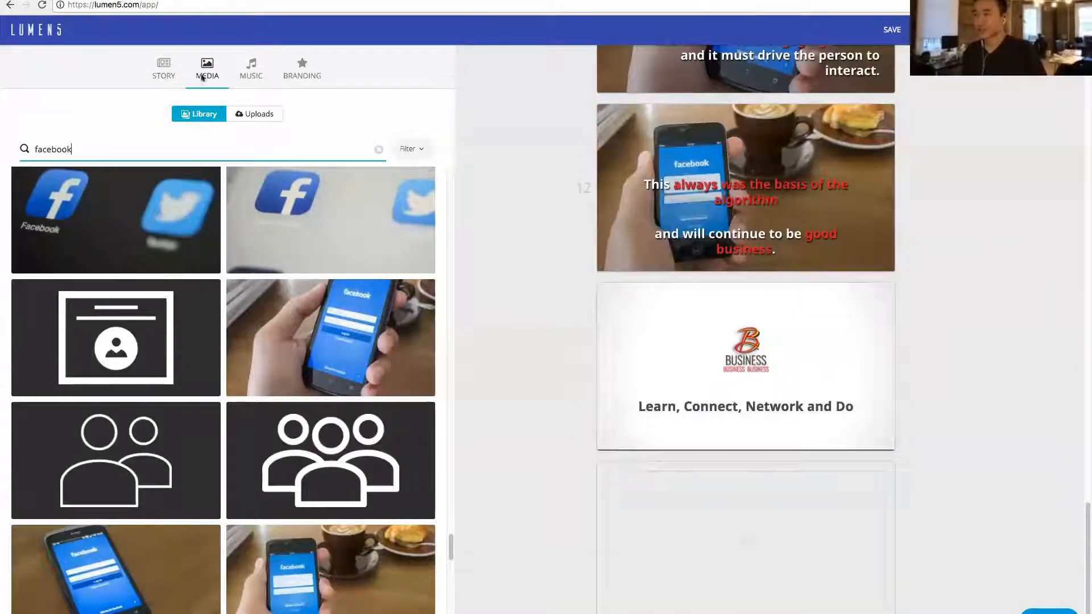
- Search the music for "dramatic", listen to Killers and Corruption, and try Corruption as the video's track
scroll(249, 73, up, 4)
scroll(249, 71, up, 13)
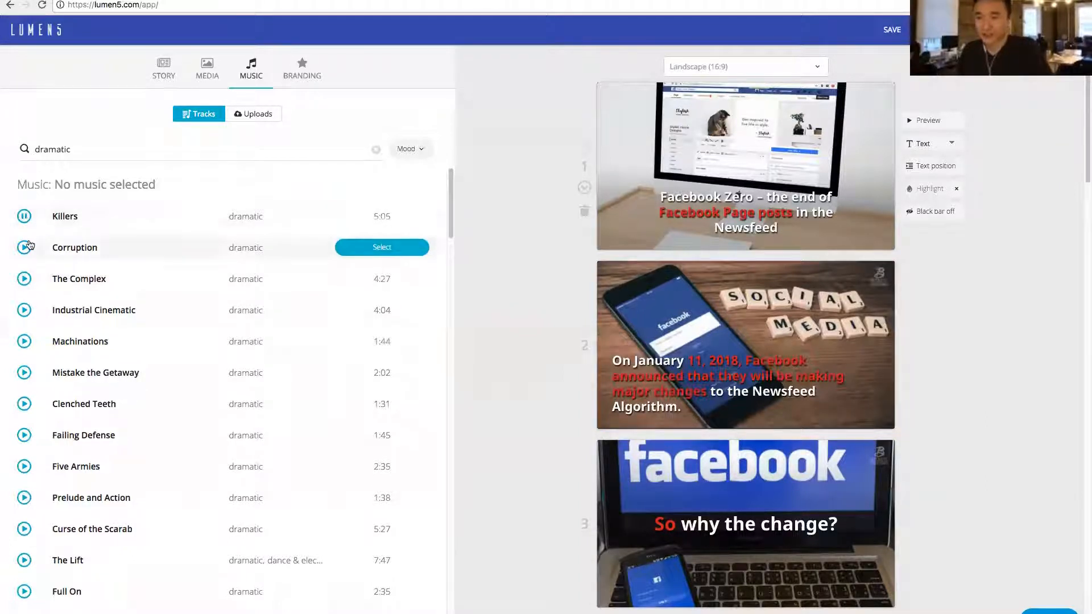
click(23, 217)
click(24, 248)
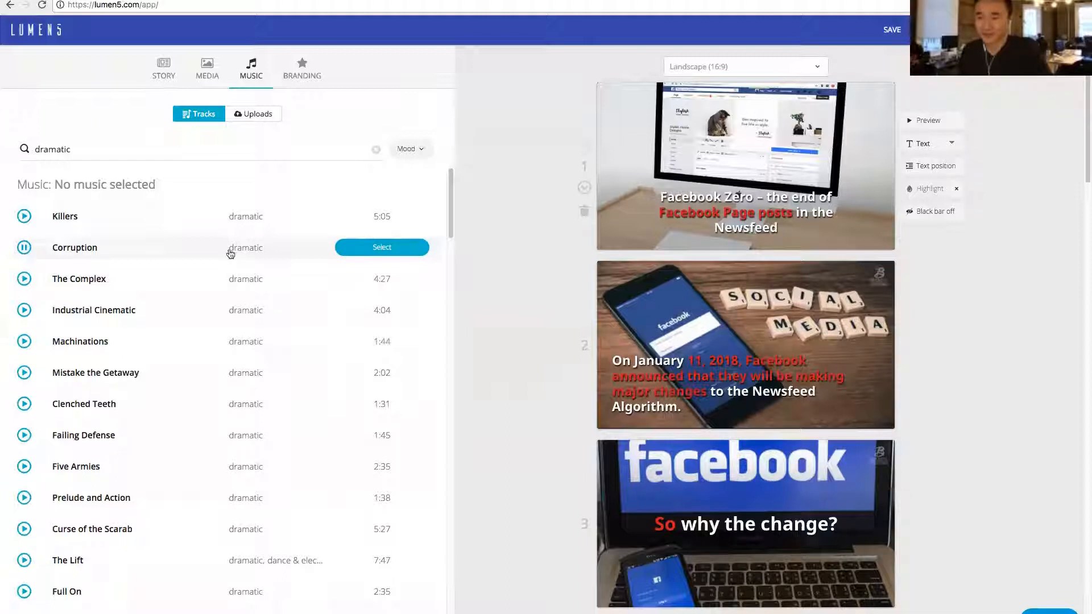
click(371, 250)
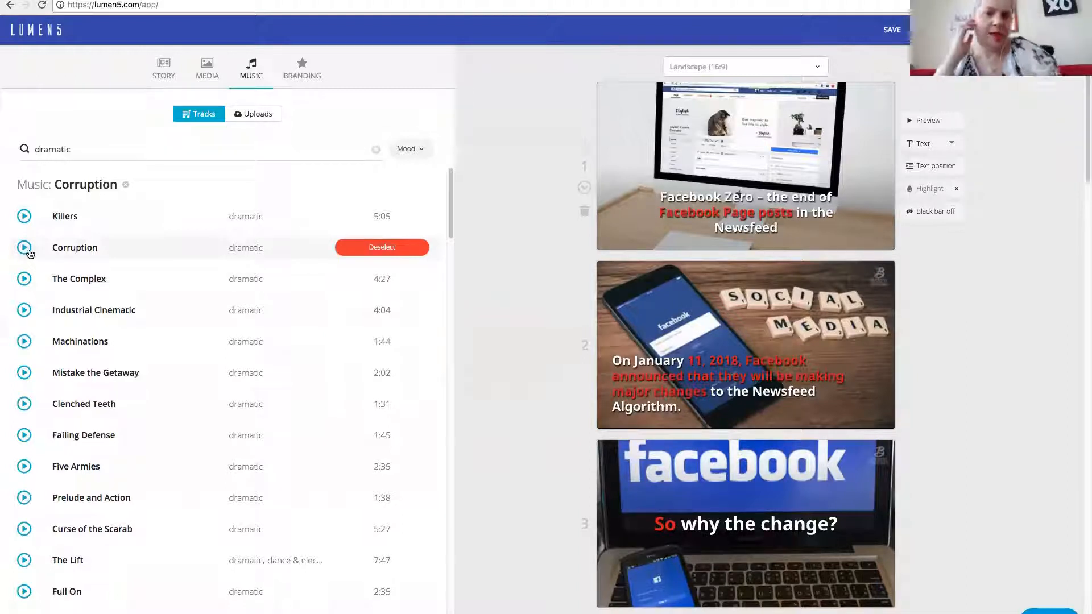
click(392, 250)
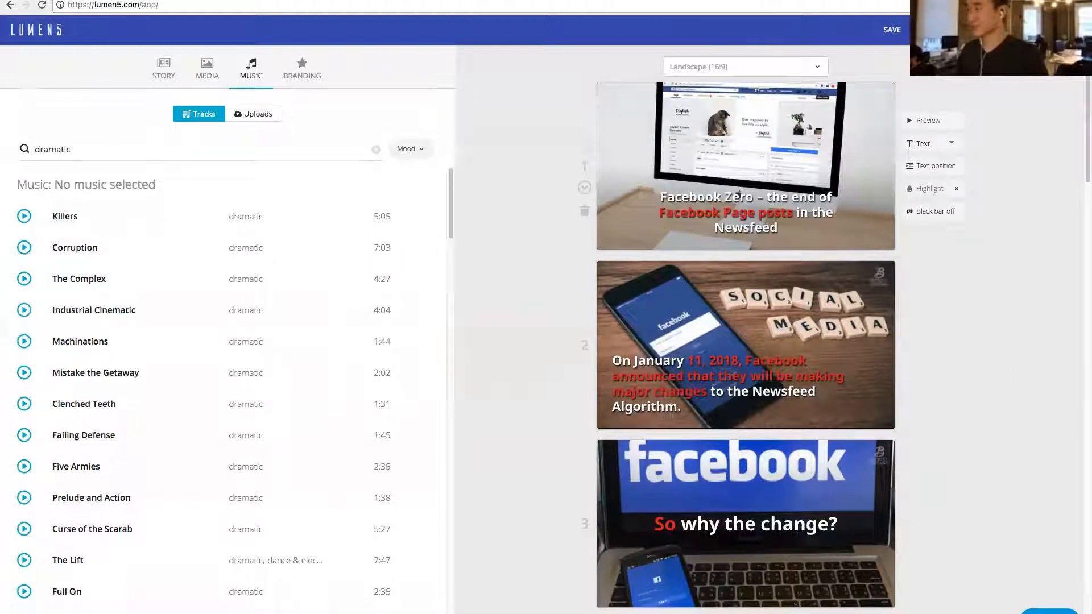
- Switch the video to the square (1:1) format and check several points of the video in the publishing preview
click(941, 30)
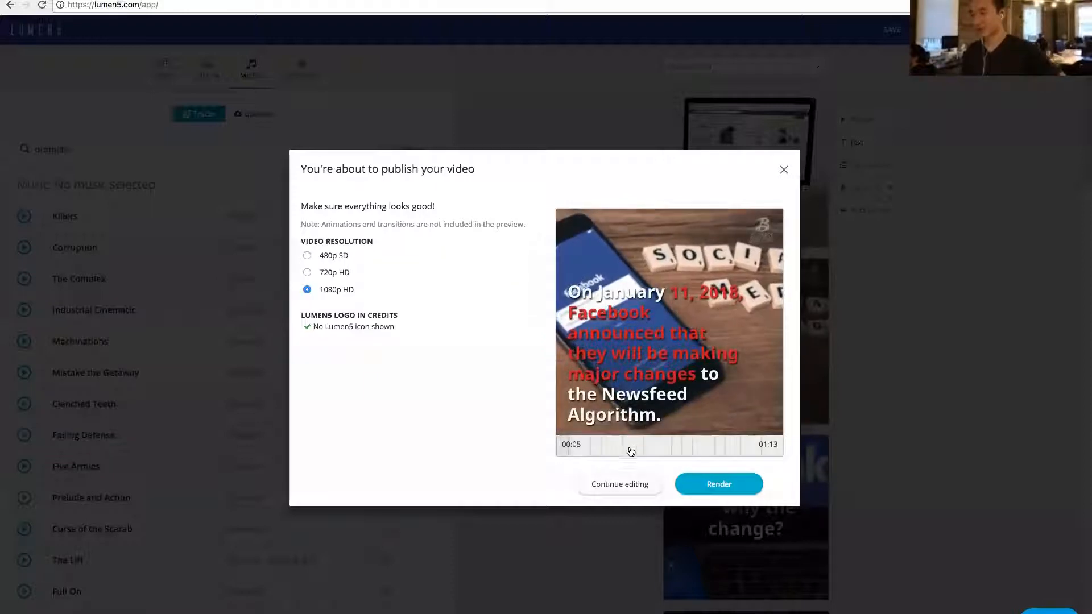
click(678, 450)
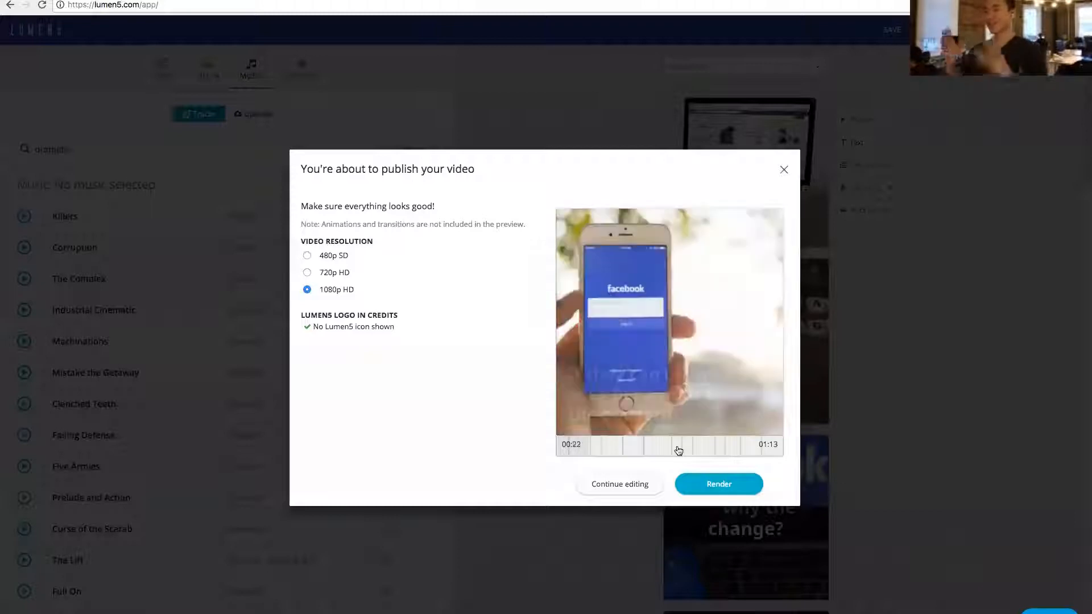
click(678, 451)
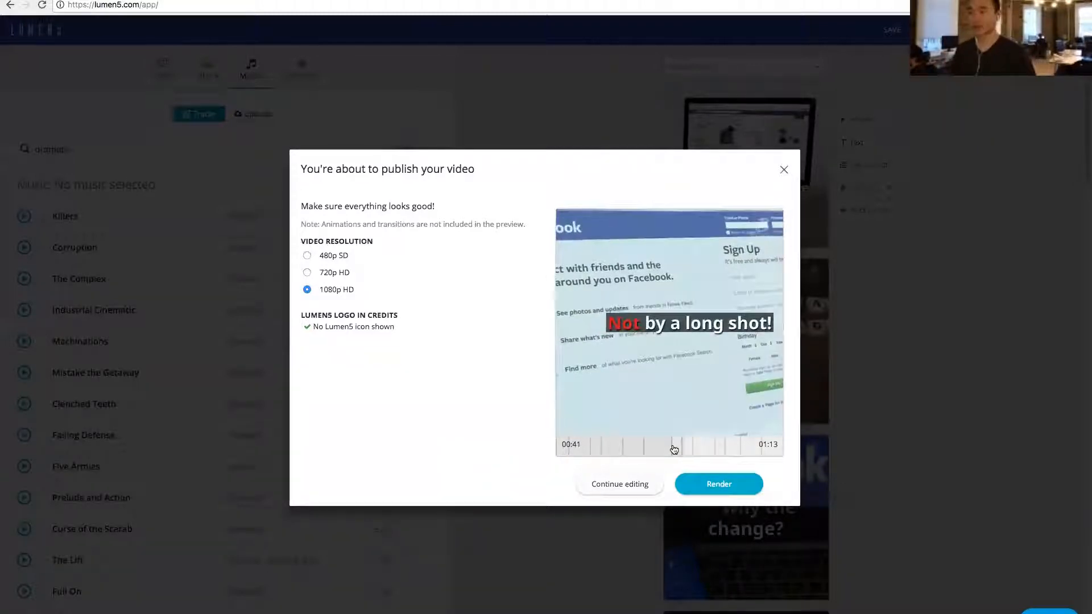
click(729, 450)
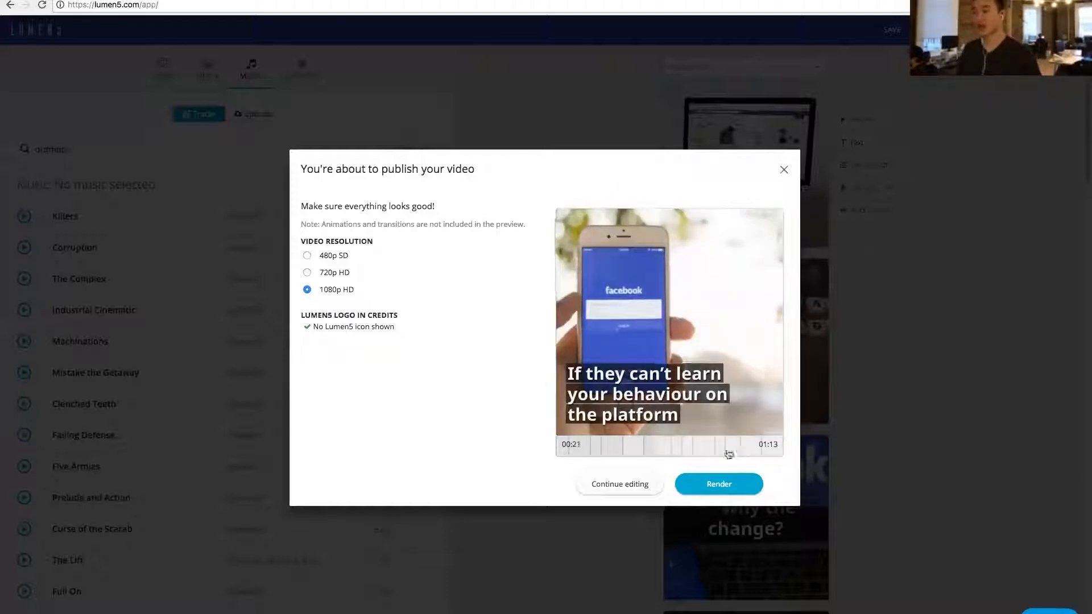
click(719, 452)
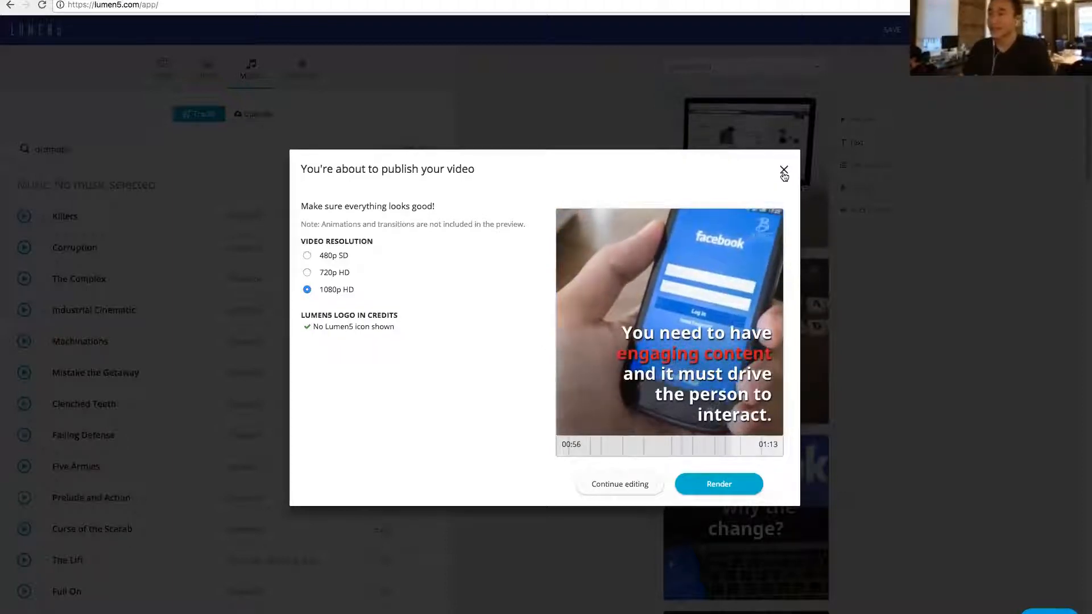
- Return to editing, and change the highlights on the first three scenes to the start of the title, "major changes" and "why"
click(923, 246)
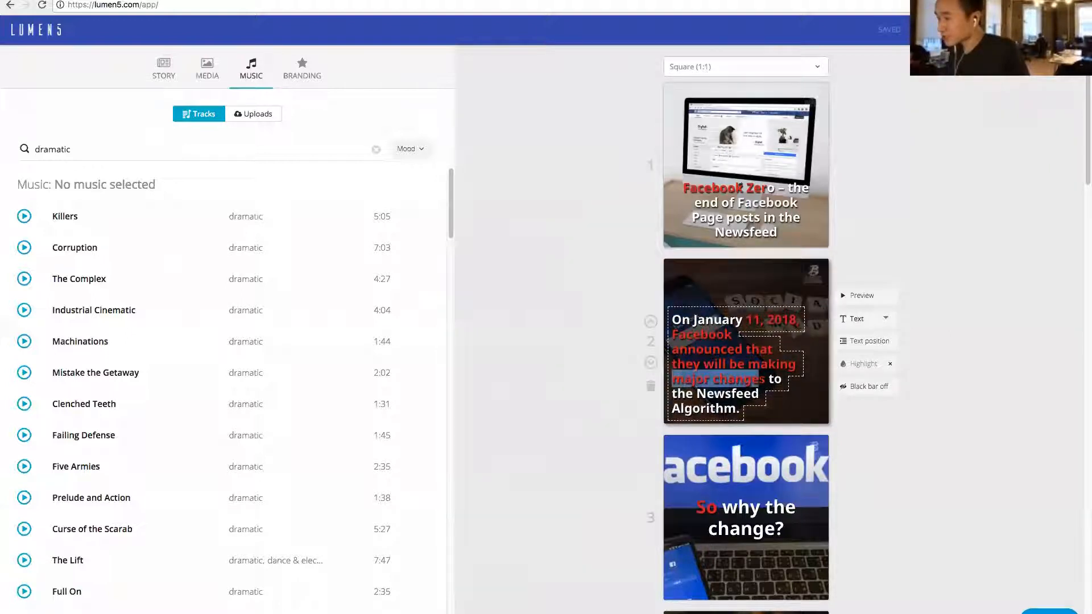
scroll(745, 330, down, 2)
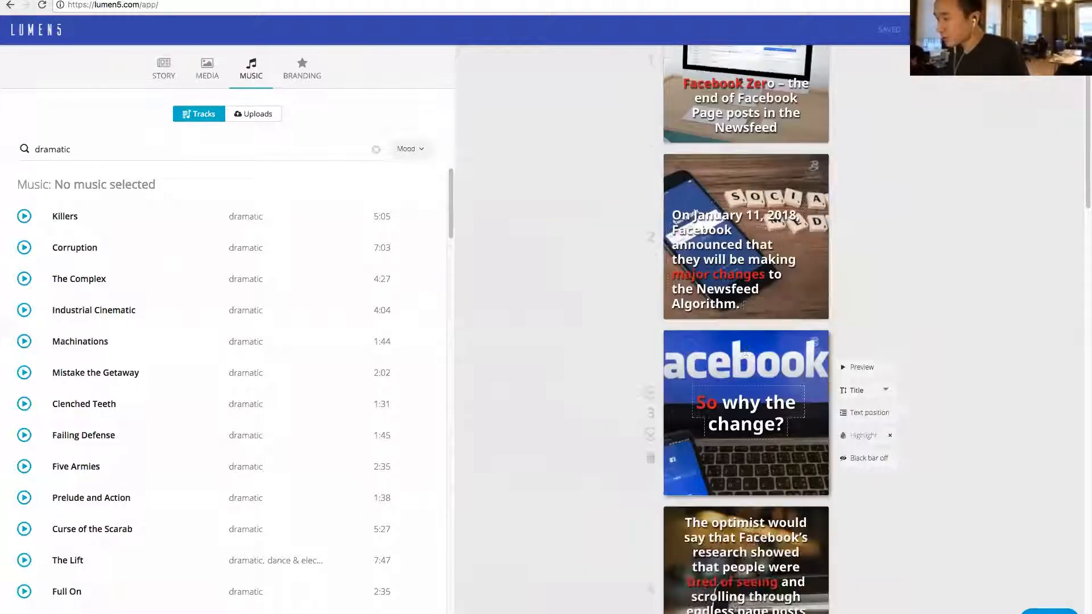
click(861, 436)
scroll(952, 341, down, 4)
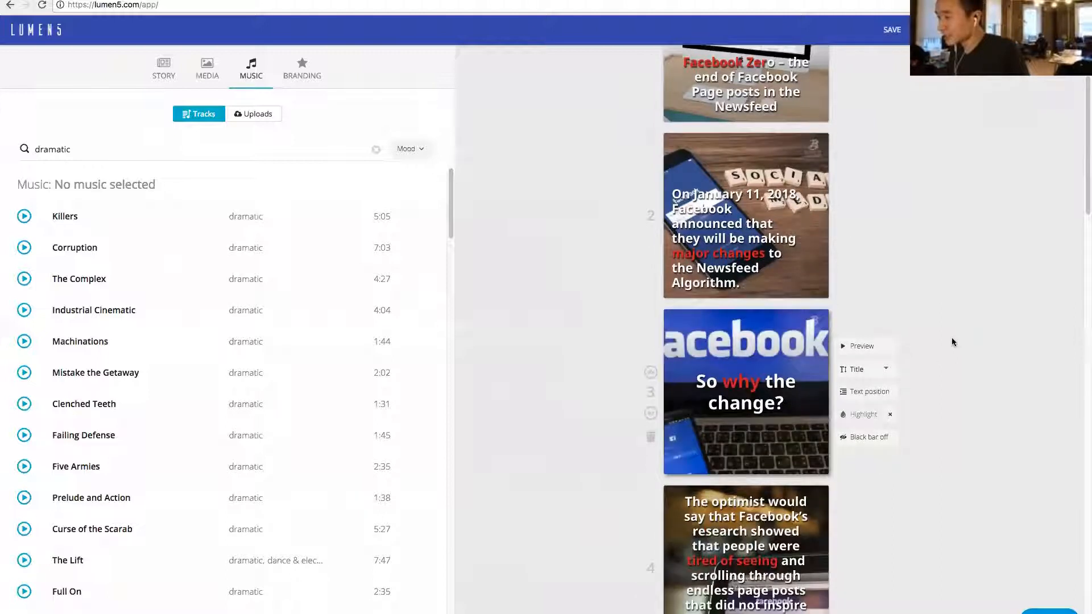
- Switch the video format to Landscape (16:9)
scroll(757, 337, down, 3)
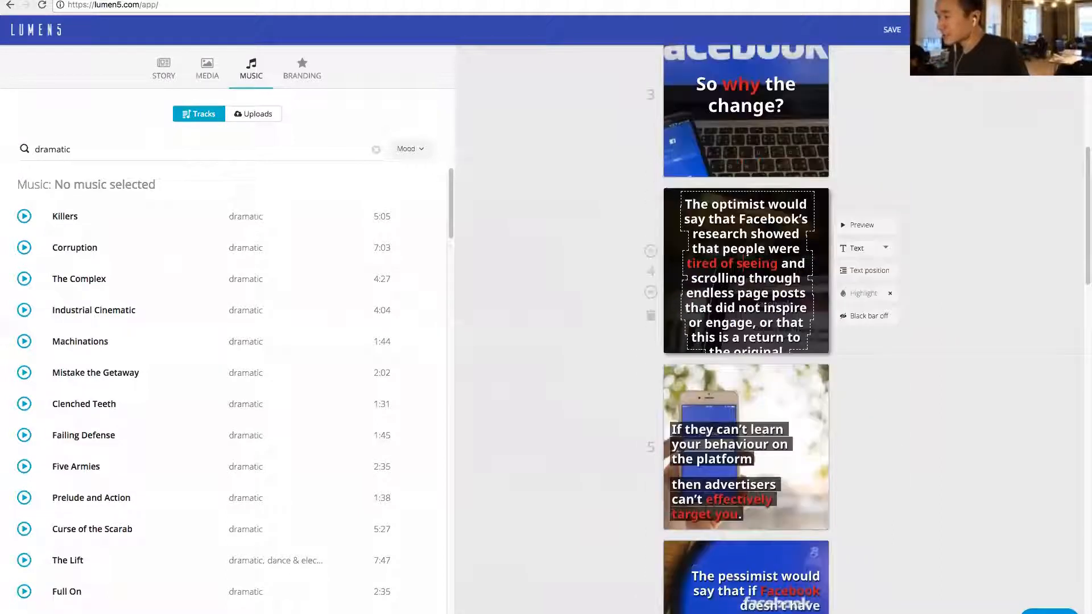
scroll(744, 330, up, 6)
click(722, 67)
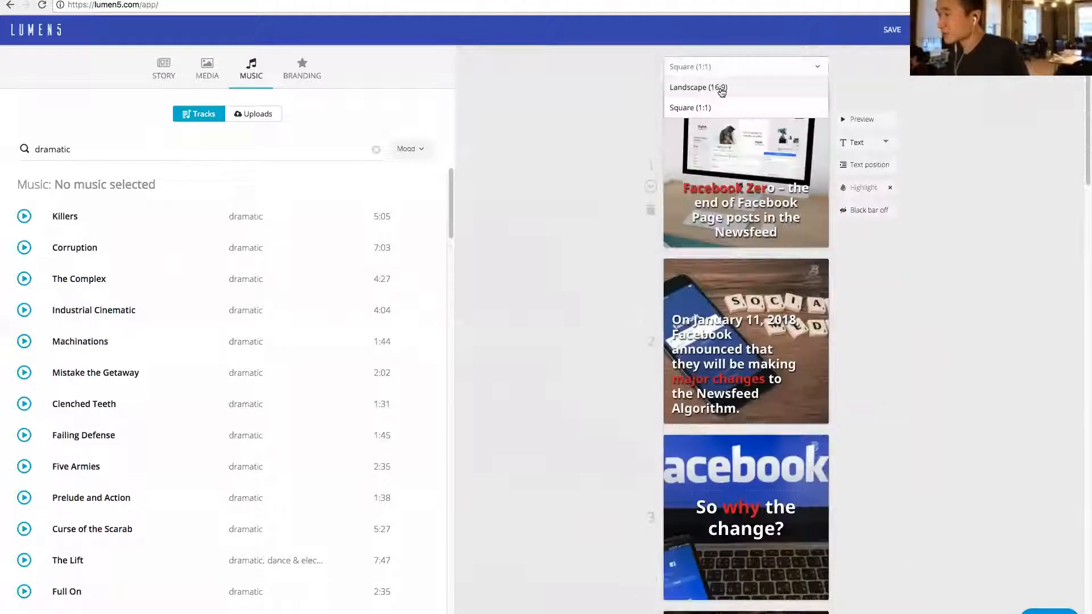
- Preview scene 4, split its text into two parts after "tired of seeing", and preview the scene again
scroll(711, 363, down, 6)
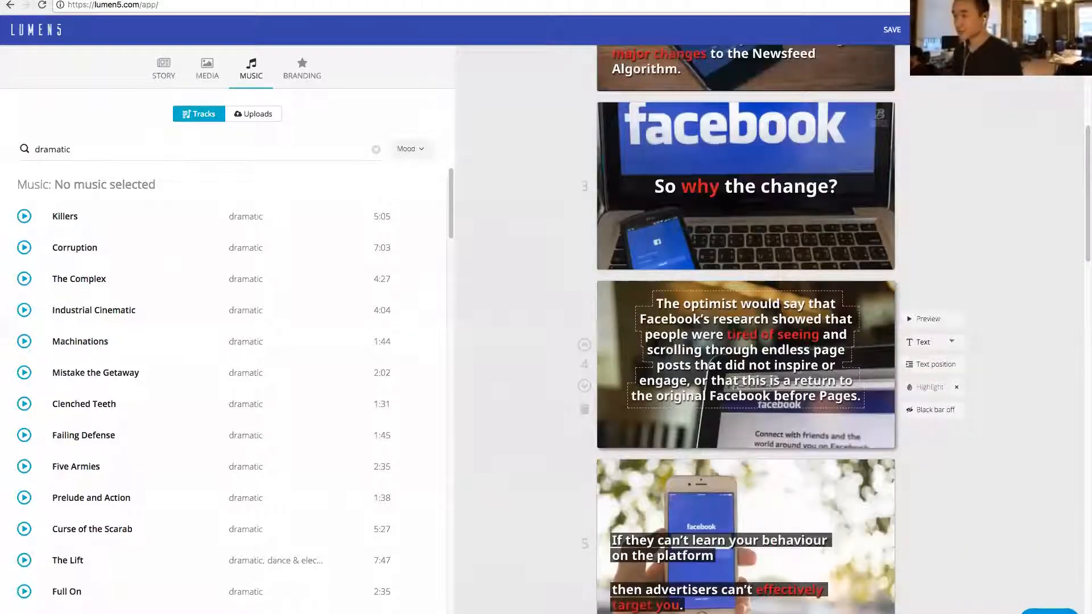
click(799, 334)
click(948, 324)
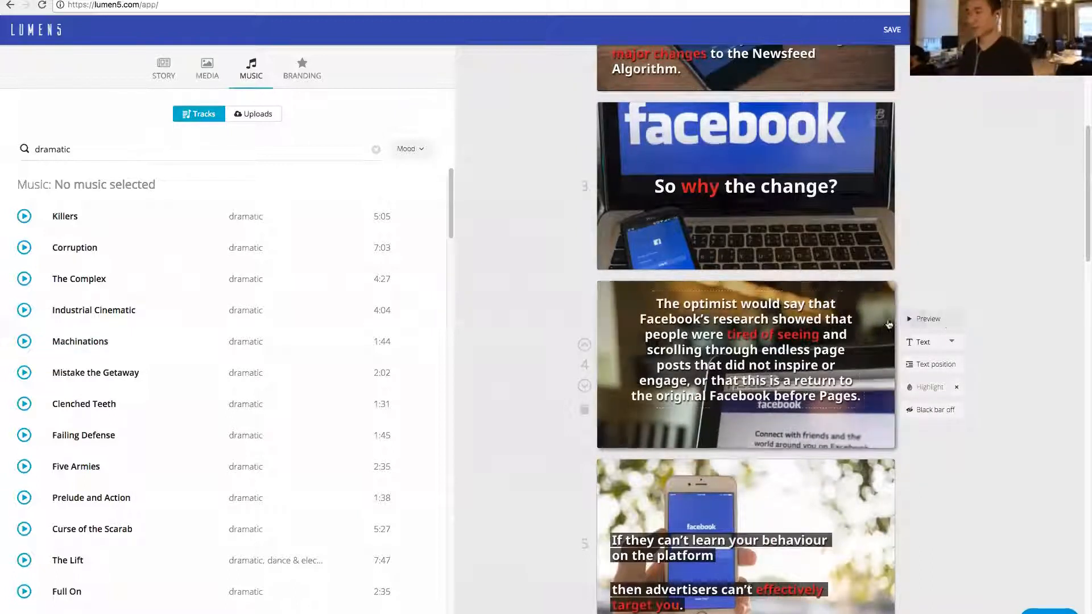
click(931, 323)
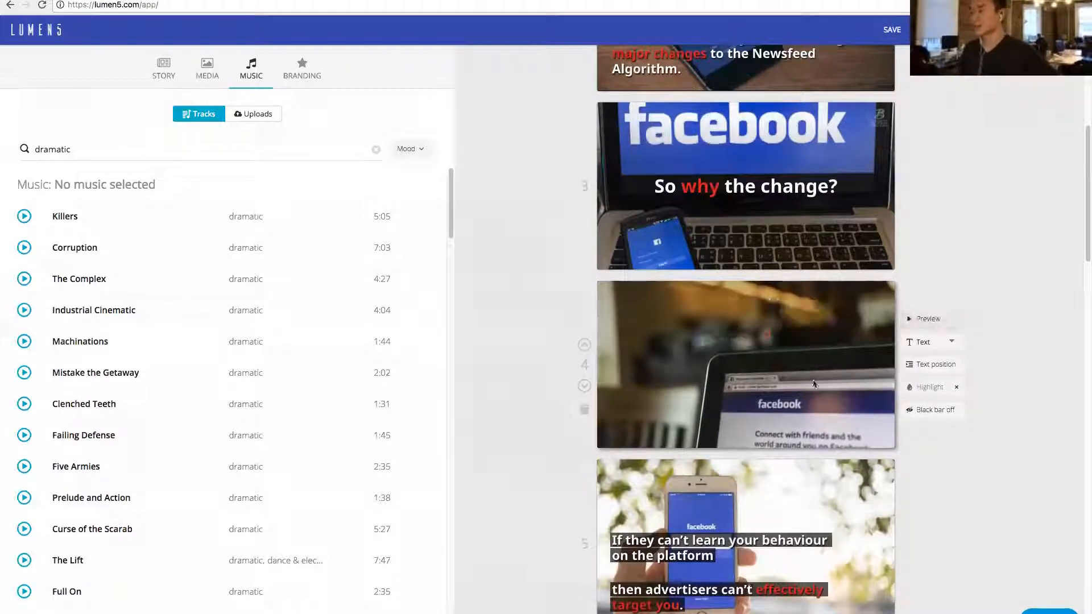
click(933, 320)
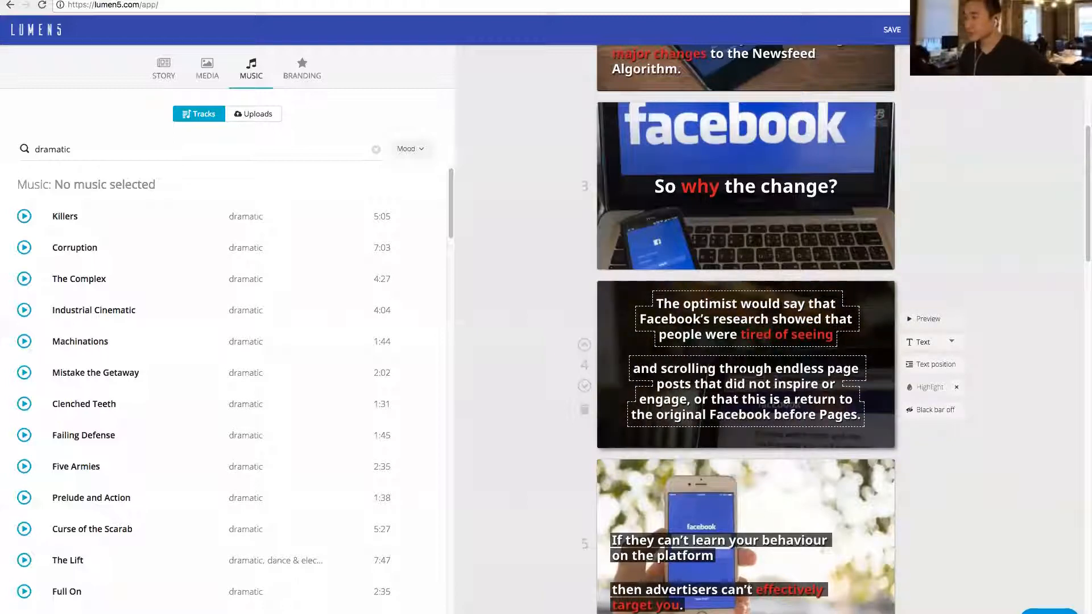
- Preview scene 6 about the pessimist, turn on the black bar behind its text, and preview it again
scroll(924, 272, down, 2)
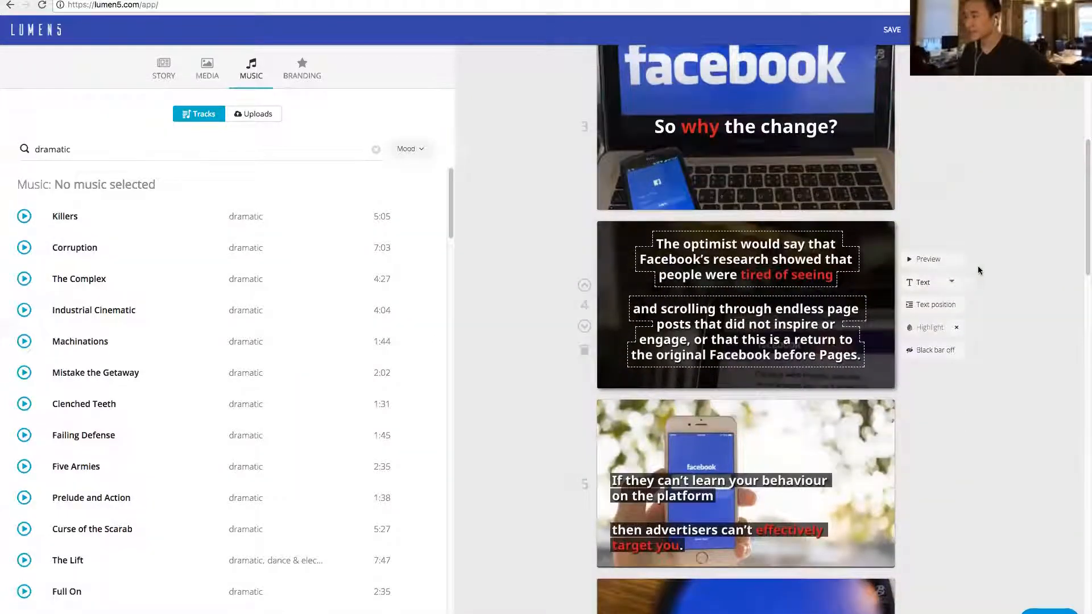
scroll(924, 272, down, 6)
click(923, 384)
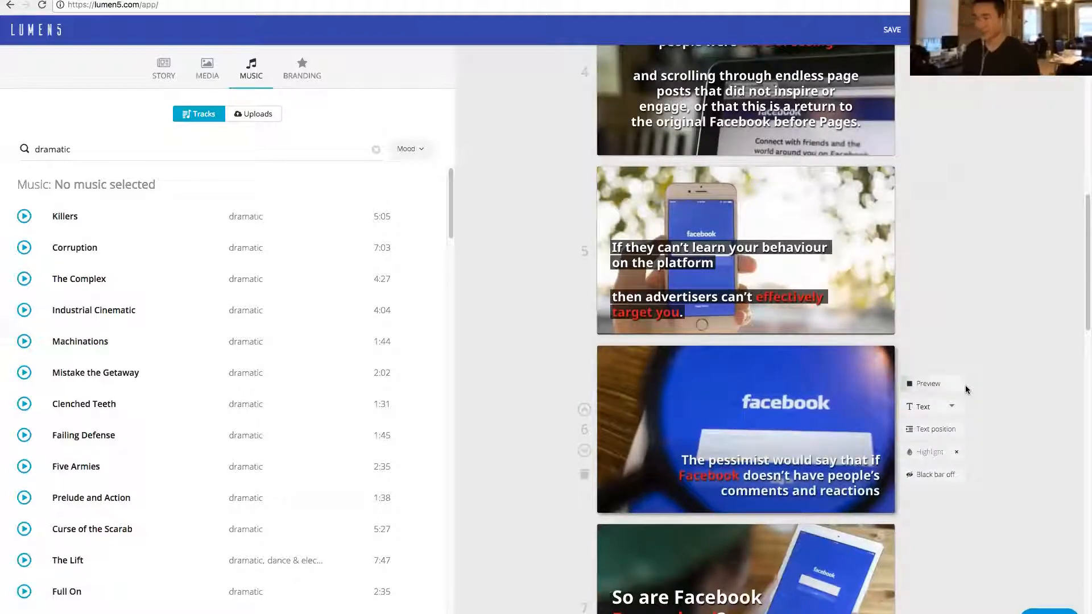
click(943, 390)
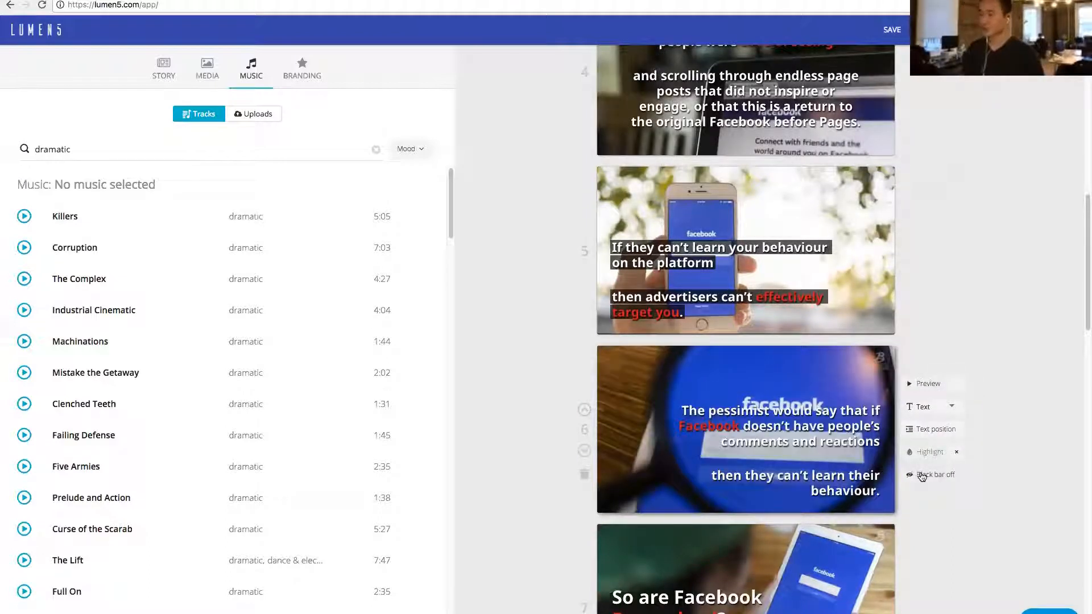
click(923, 475)
click(934, 392)
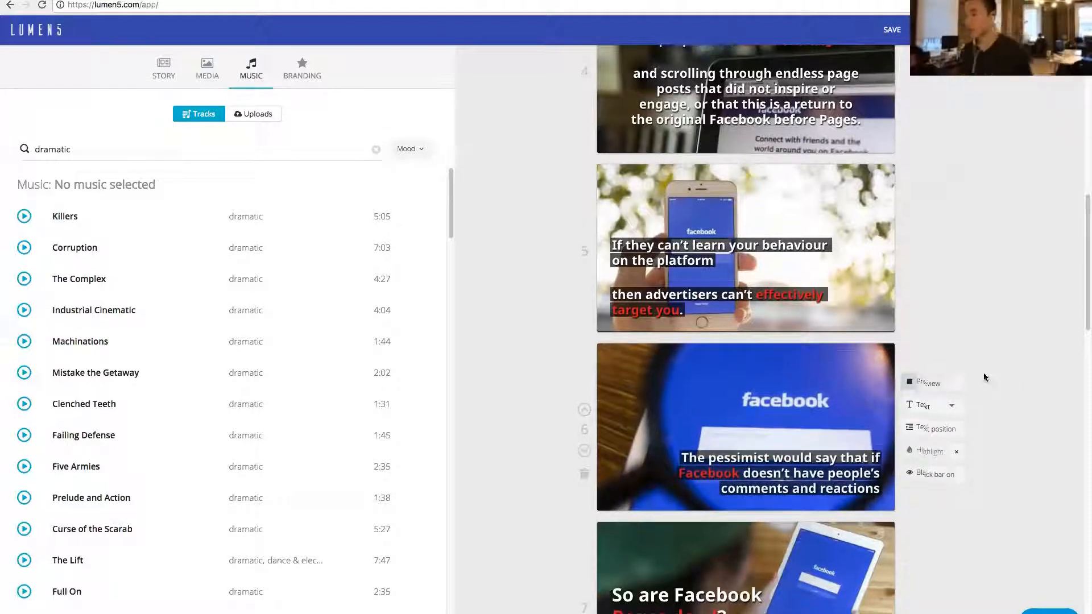
- Review the storyboard from scene 6 through the last scenes and back to the opening one, examining text and images
scroll(984, 373, down, 3)
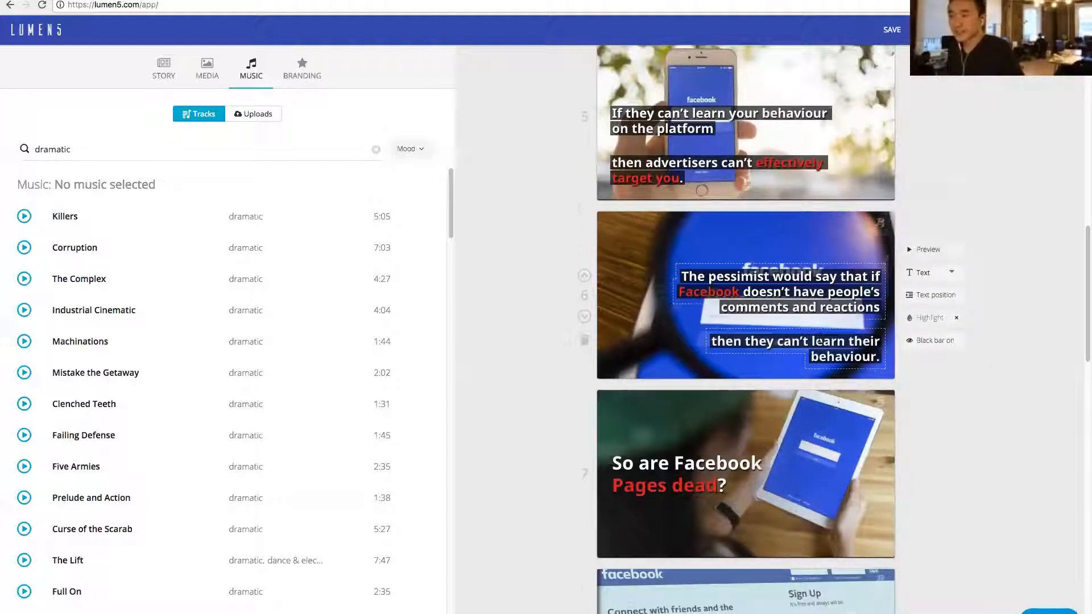
scroll(988, 374, down, 3)
scroll(554, 202, down, 20)
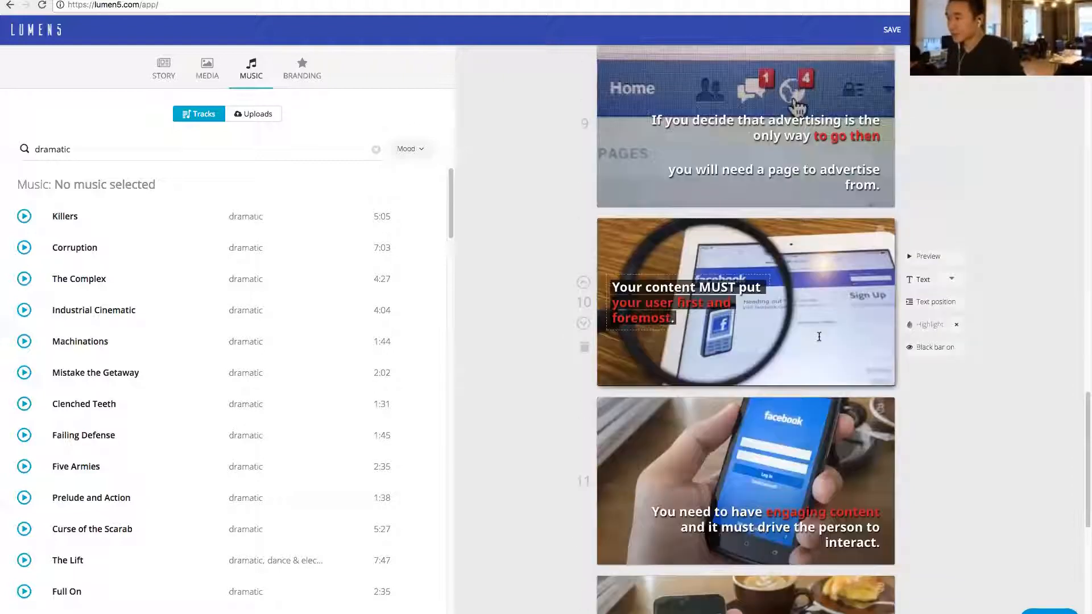
scroll(555, 203, up, 20)
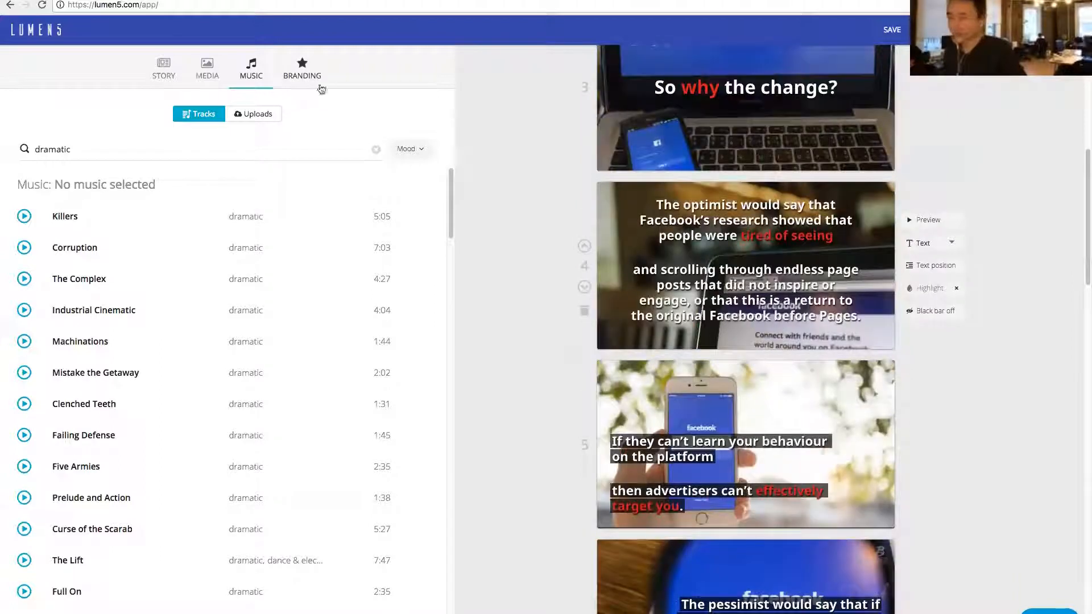
scroll(575, 203, down, 20)
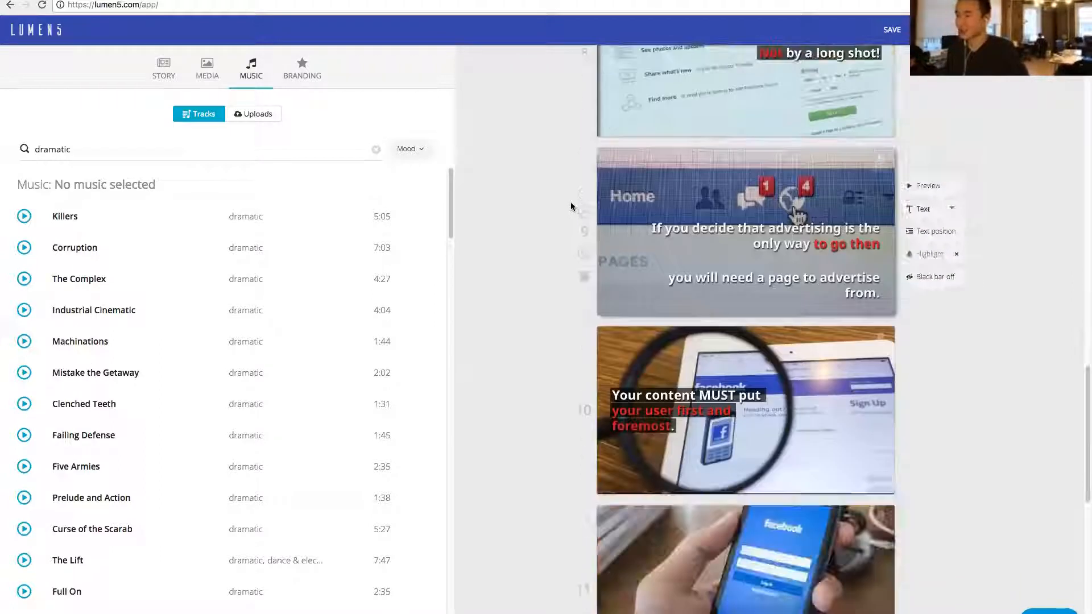
scroll(572, 206, up, 20)
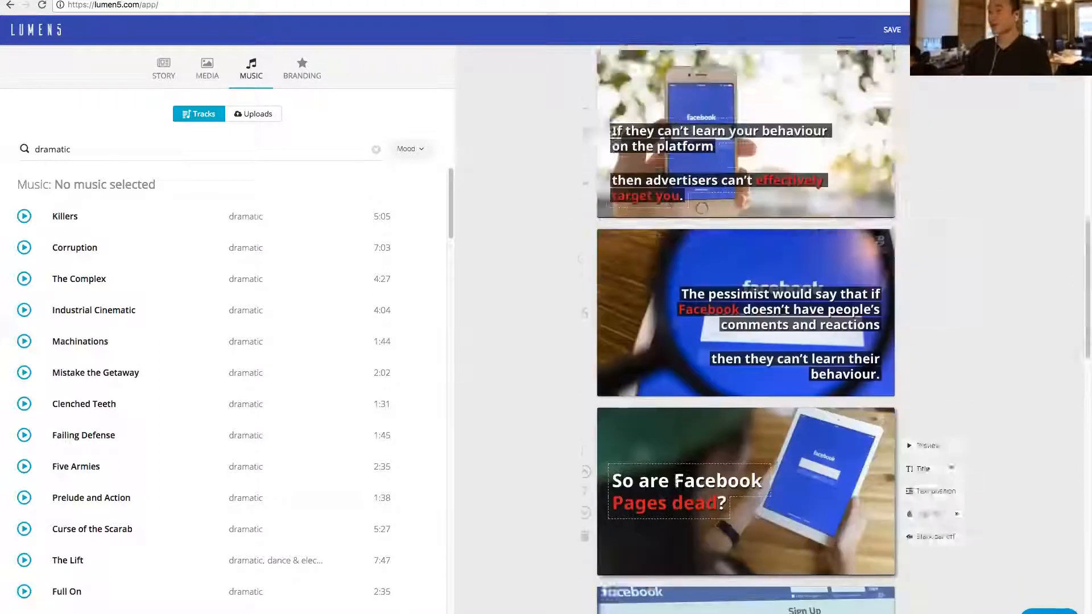
scroll(665, 261, up, 10)
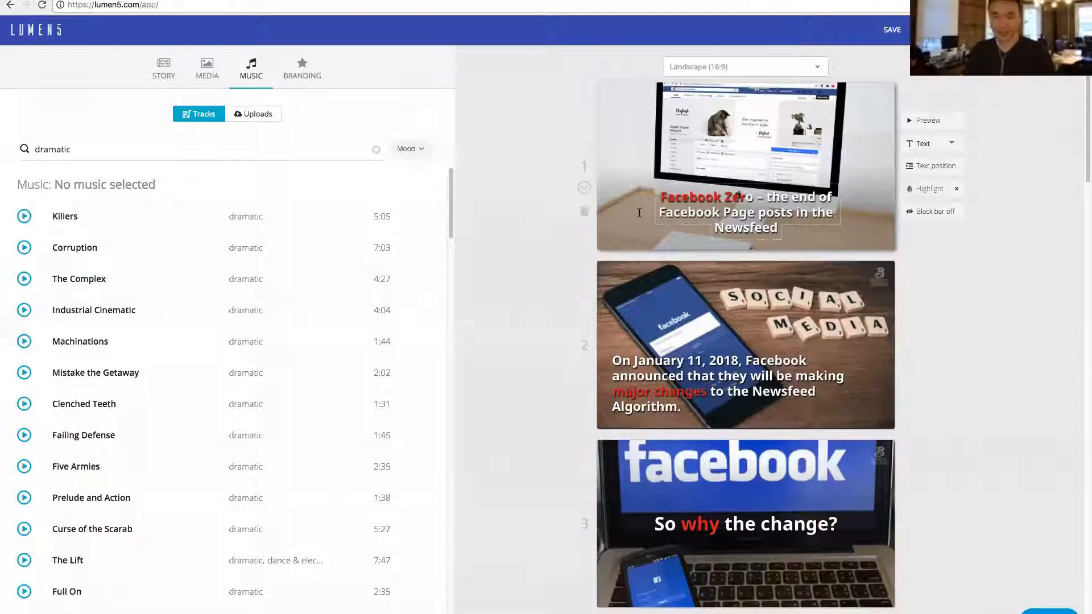
- Open the branding settings, look at the brand presets on offer, and examine the outro at the video's end
click(306, 78)
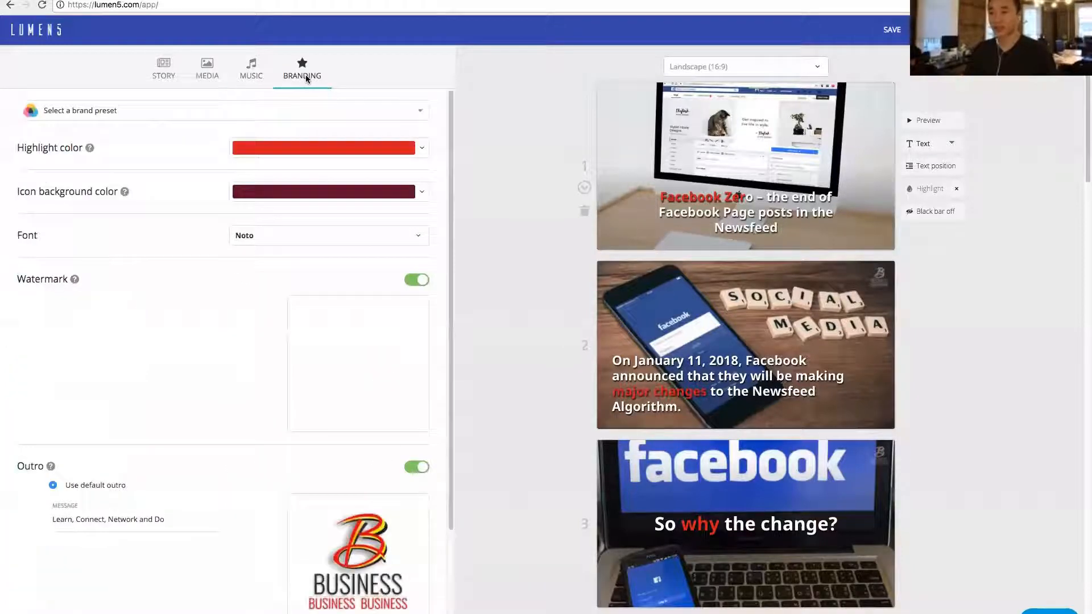
click(163, 110)
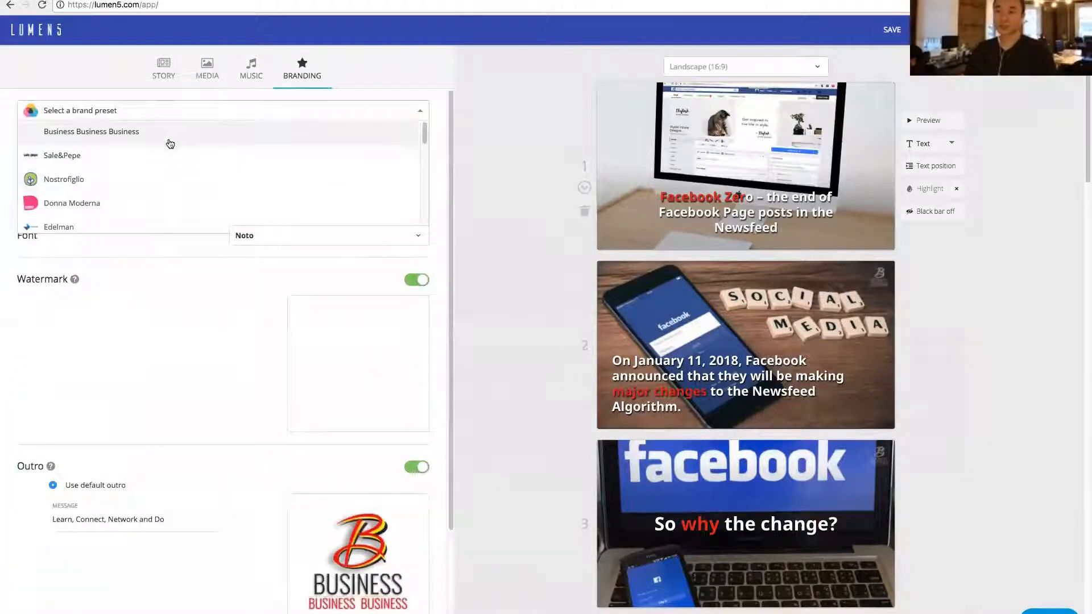
click(119, 105)
scroll(805, 310, down, 15)
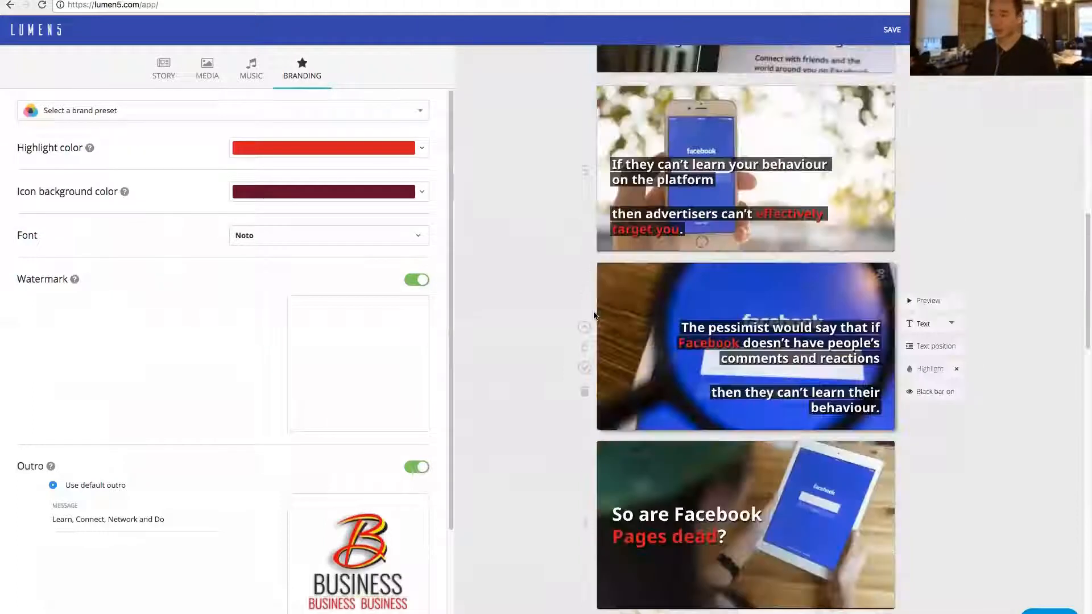
scroll(805, 310, down, 15)
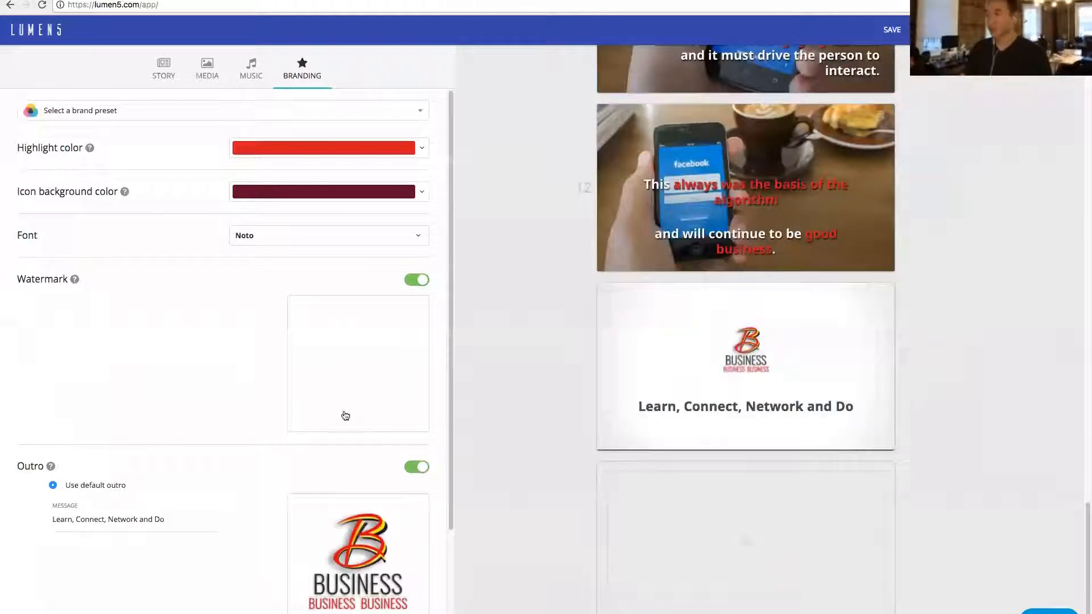
mouse_move(342, 418)
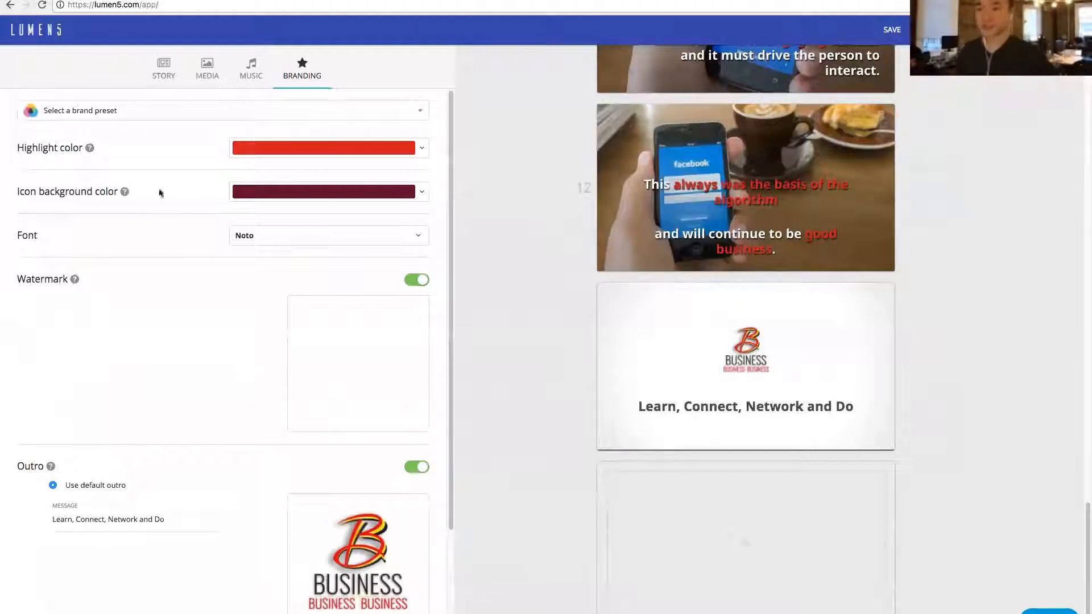
- Look through the whole list of brand presets to its end without applying any
click(172, 117)
scroll(135, 164, down, 8)
scroll(130, 202, down, 2)
scroll(132, 206, down, 2)
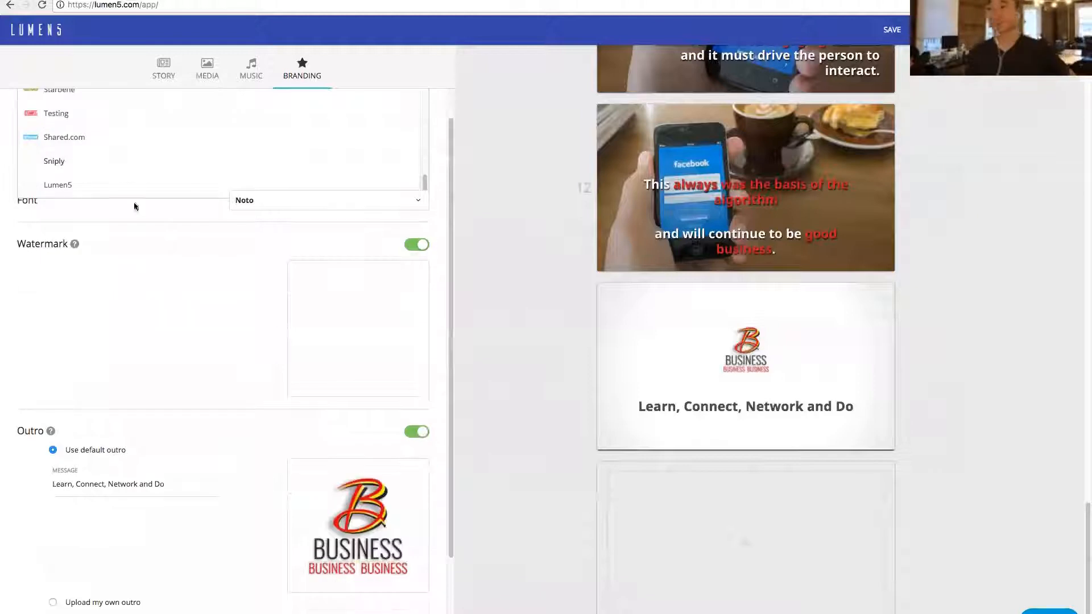
click(112, 287)
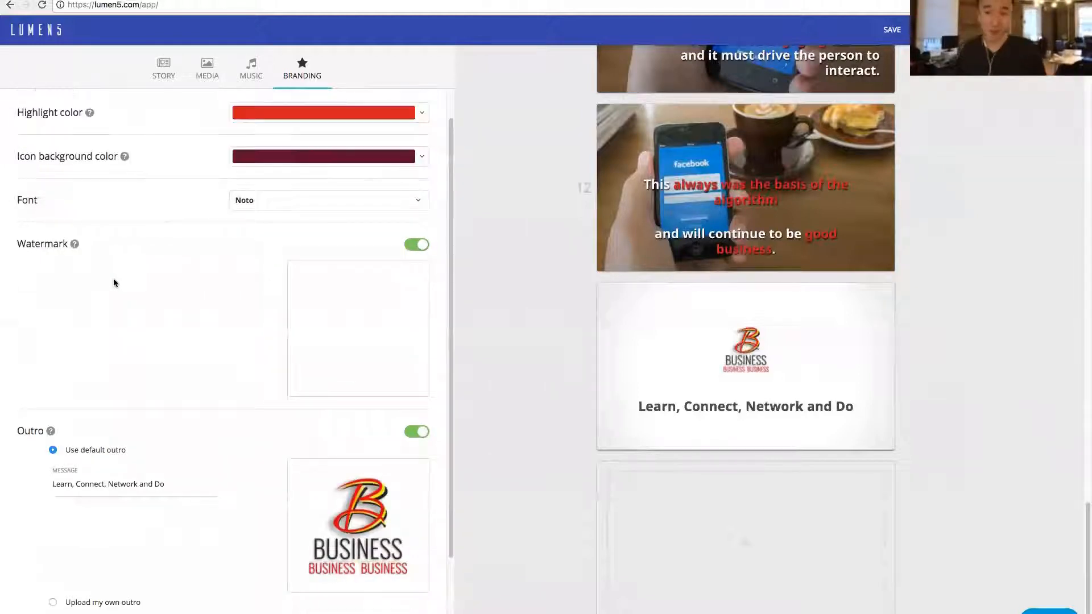
scroll(112, 287, up, 1)
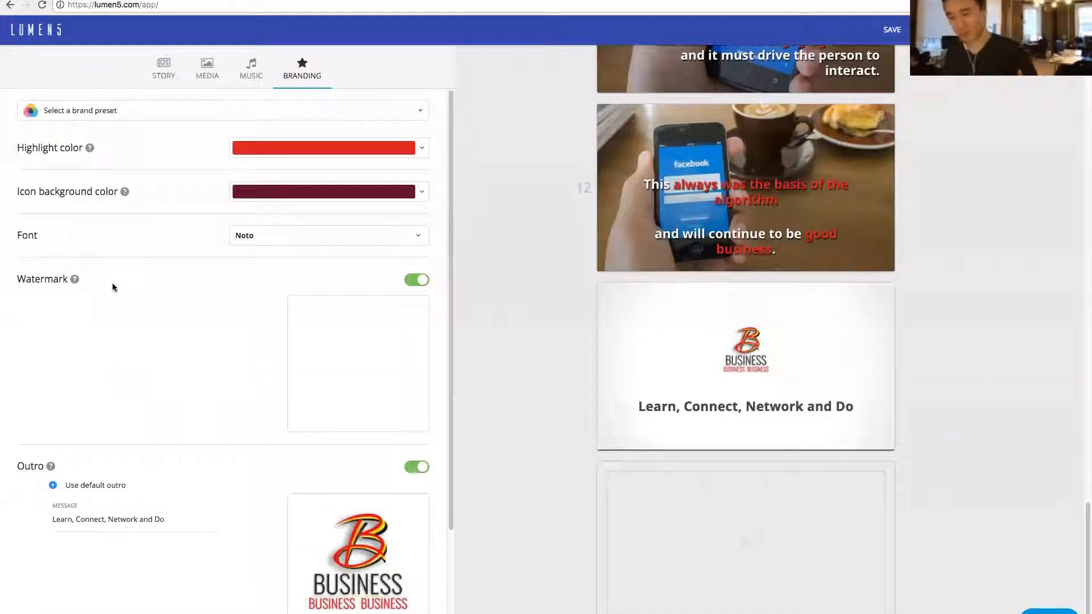
- Change the video's font to Merriweather
click(266, 238)
scroll(284, 301, up, 5)
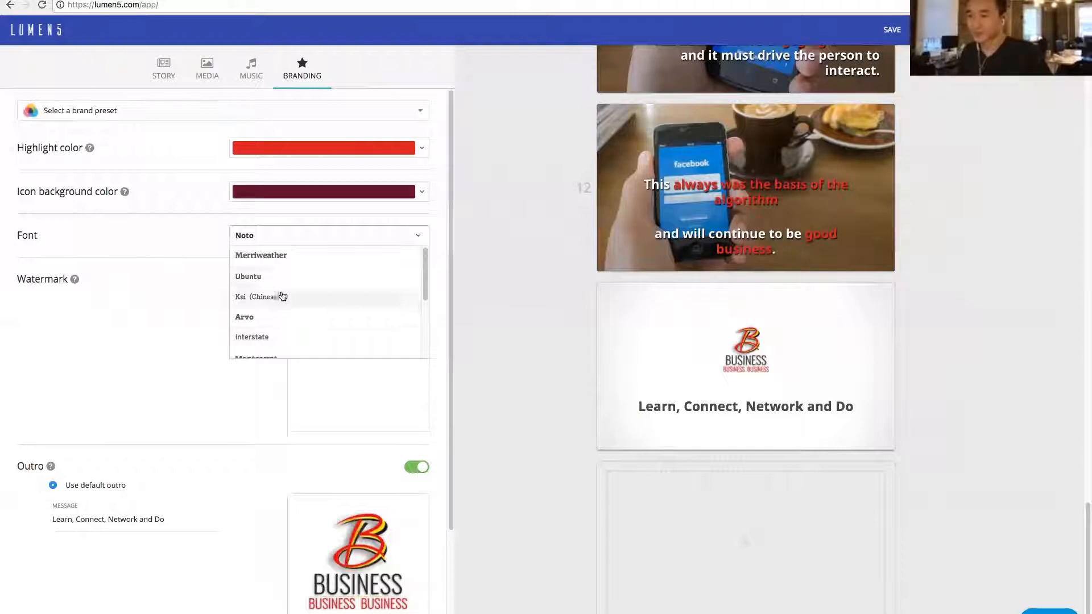
click(277, 257)
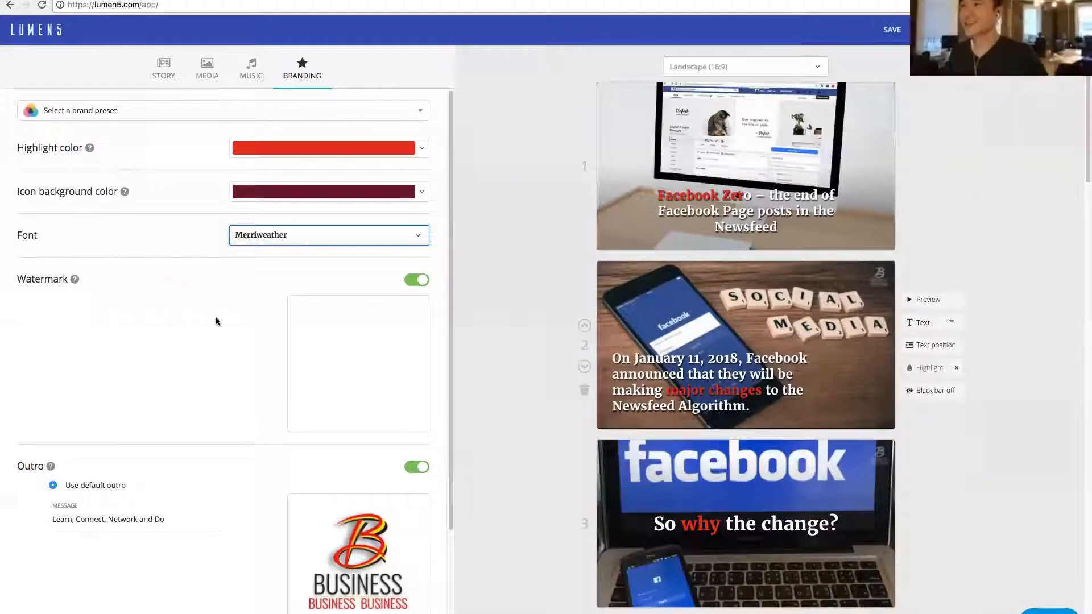
click(493, 301)
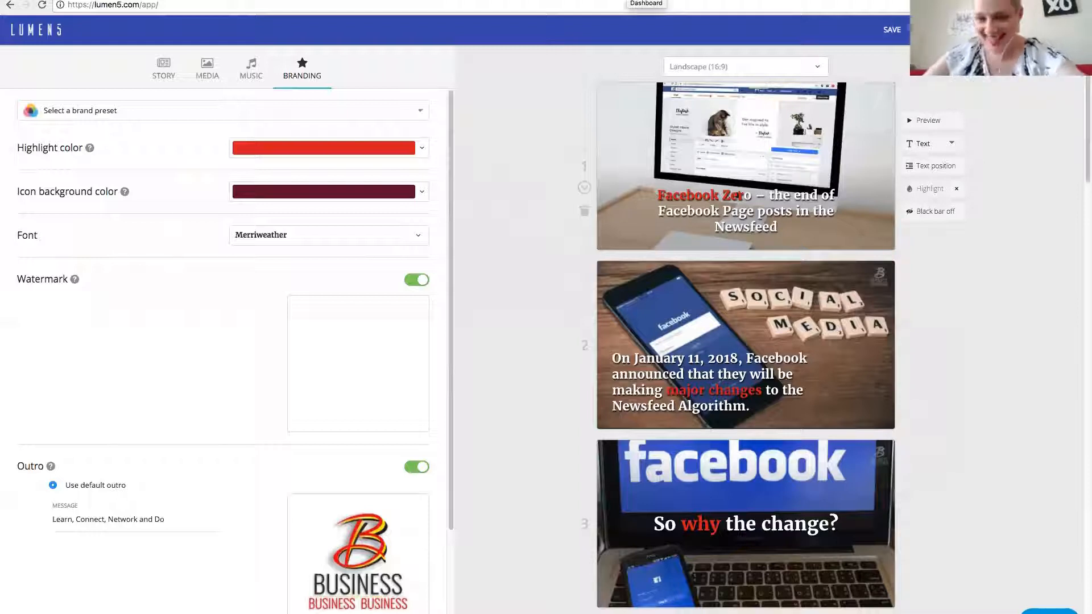
- Go to the dashboard's smart templates and review the video preview and storyboard text of the "Welcome to Modern Marketing Point" template
click(628, 0)
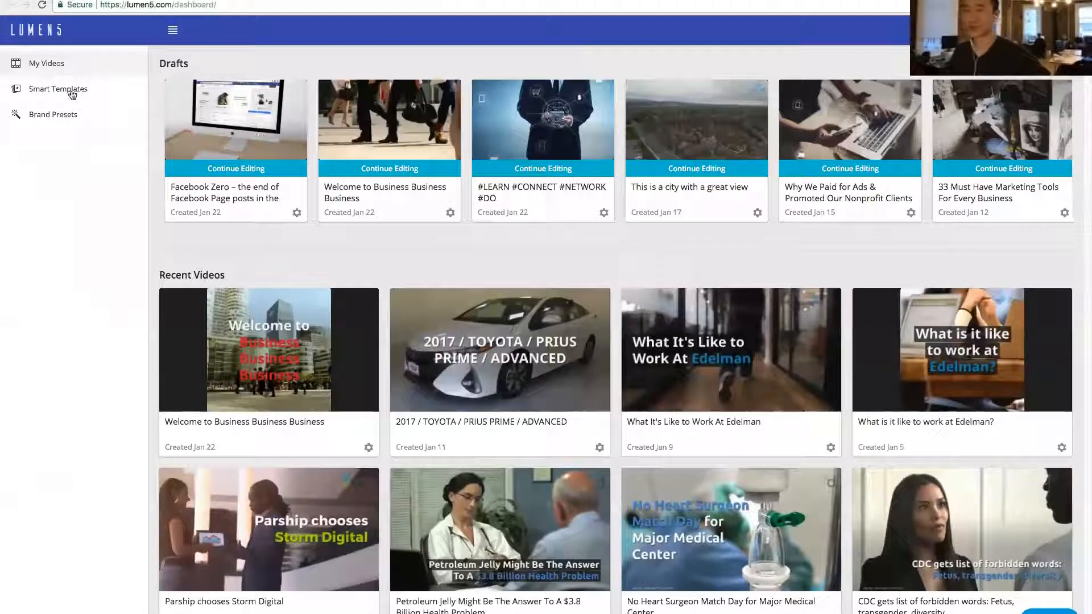
click(68, 91)
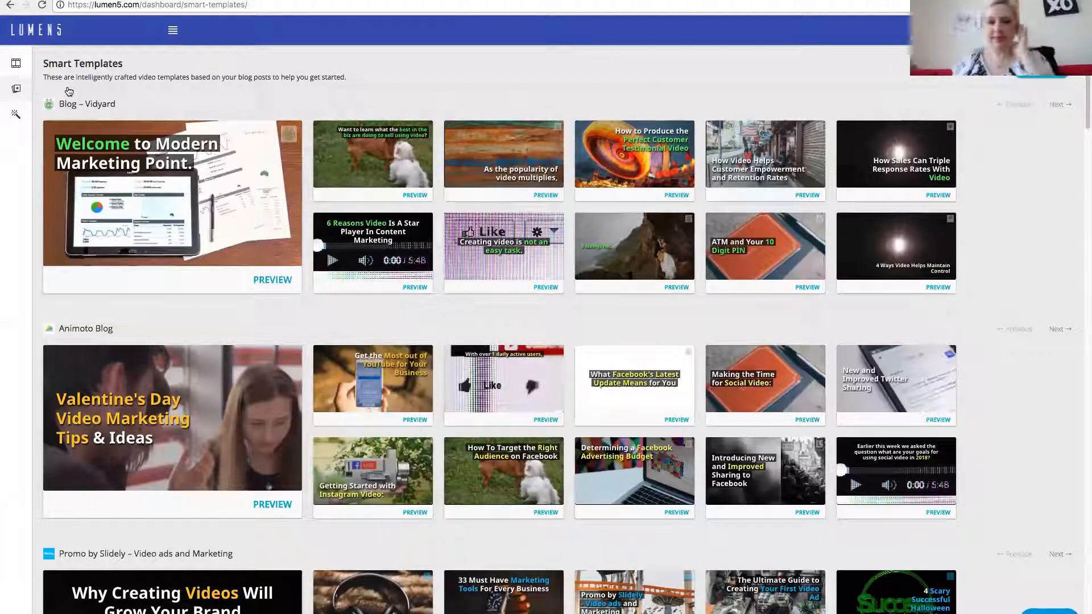
click(277, 281)
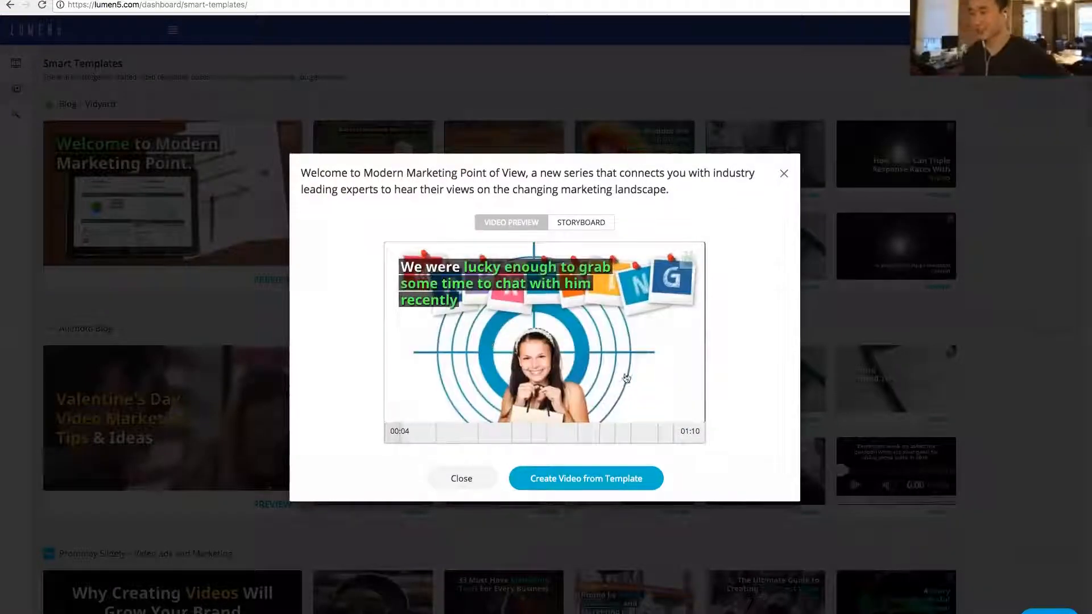
click(505, 432)
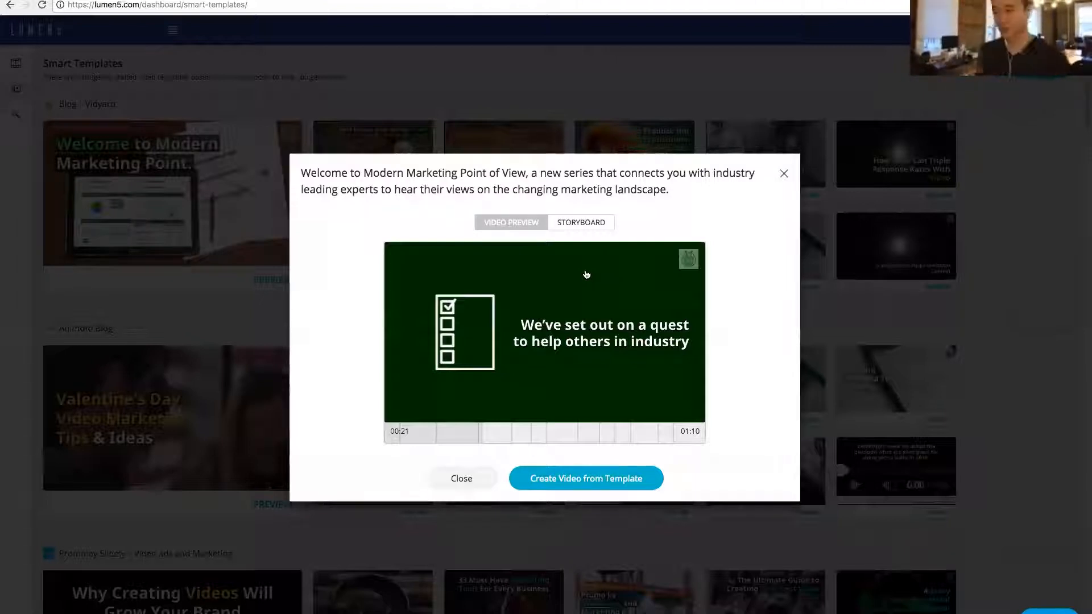
click(597, 226)
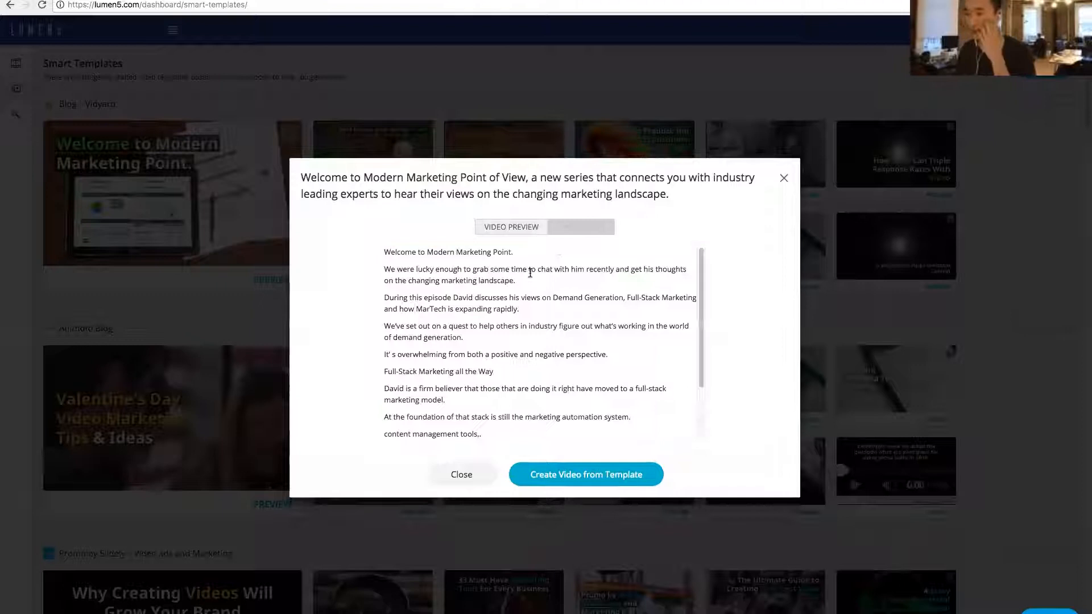
scroll(518, 294, down, 3)
scroll(519, 294, up, 3)
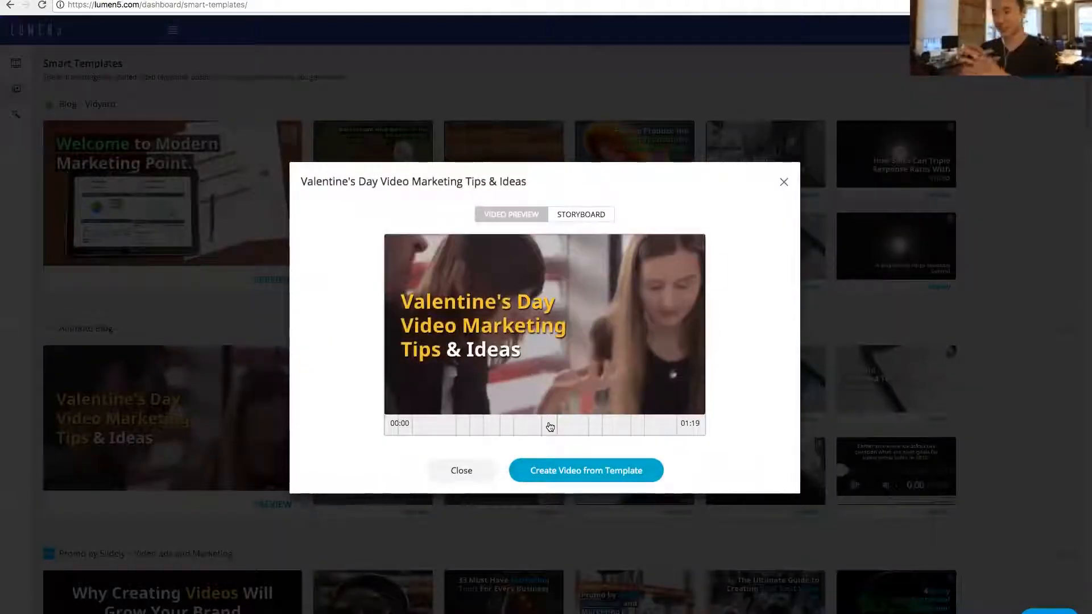
- Create a new video from the "Valentine's Day Video Marketing Tips & Ideas" template and look over its first scenes
click(592, 472)
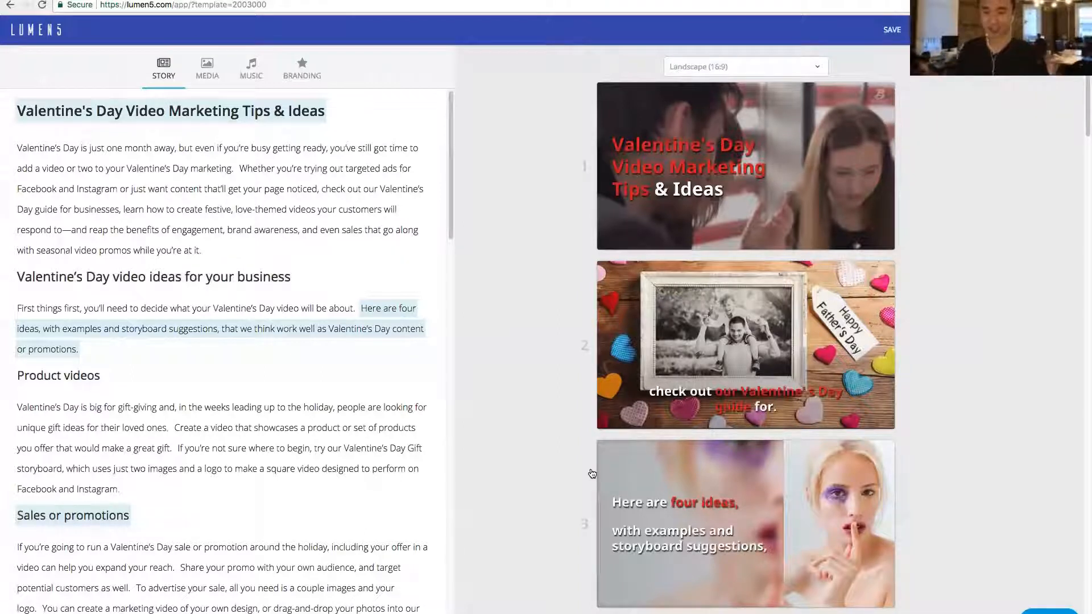
scroll(576, 360, down, 4)
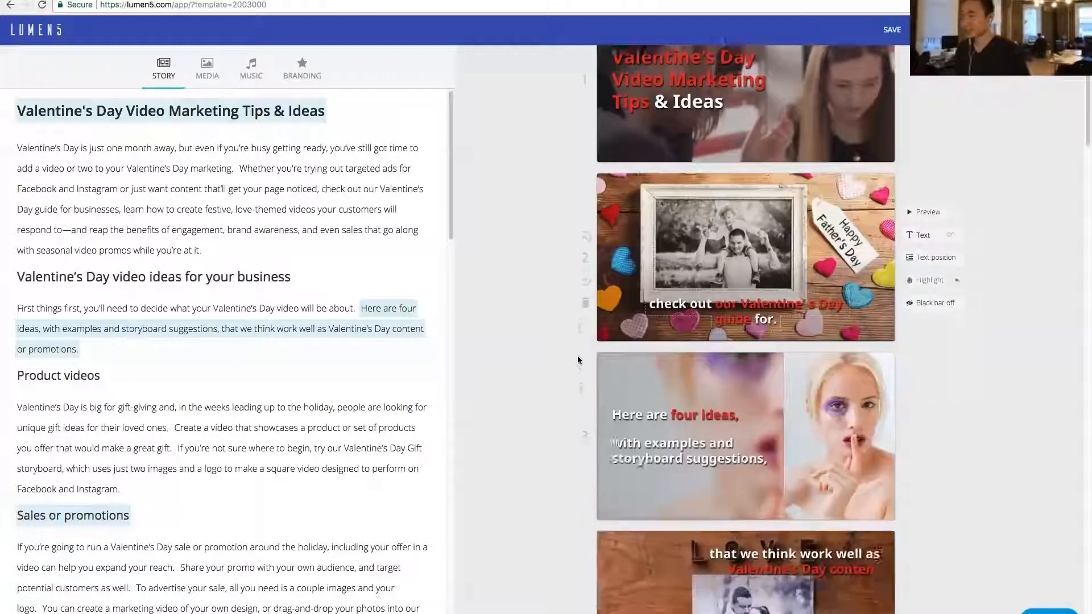
- Review the storyboard scenes of the Valentine's Day Video Marketing Tips & Ideas video from the opening title to the closing logo scene
scroll(576, 360, up, 4)
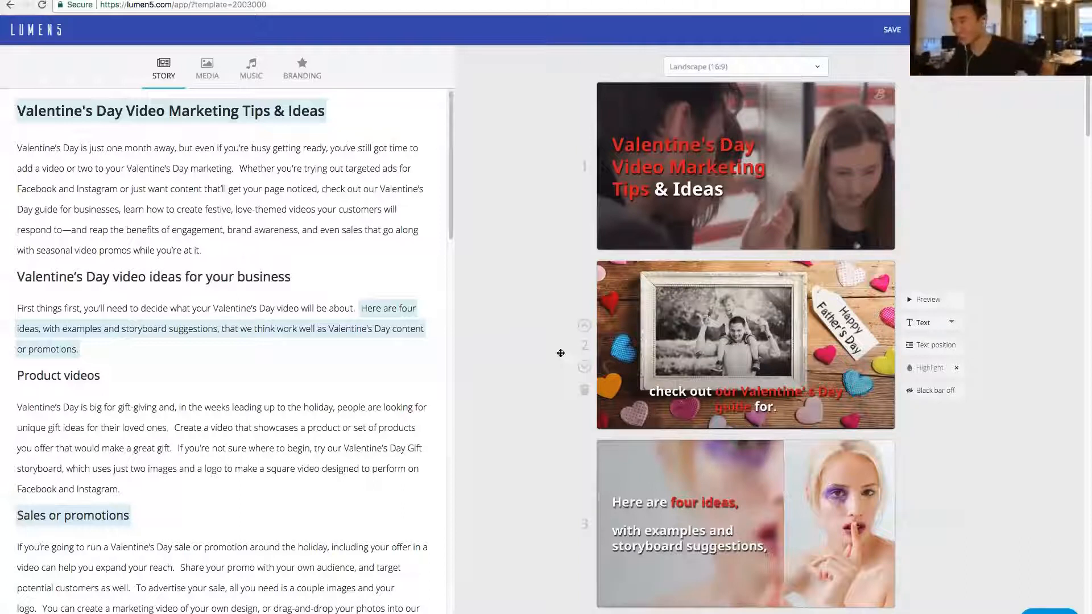
scroll(616, 338, down, 10)
scroll(616, 338, down, 10)
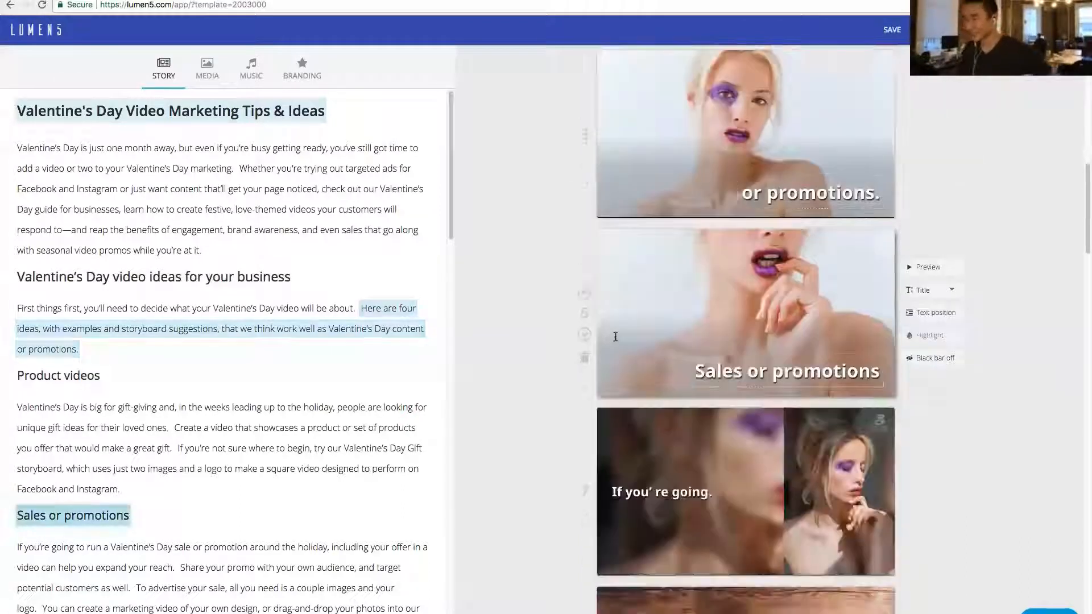
scroll(581, 345, down, 20)
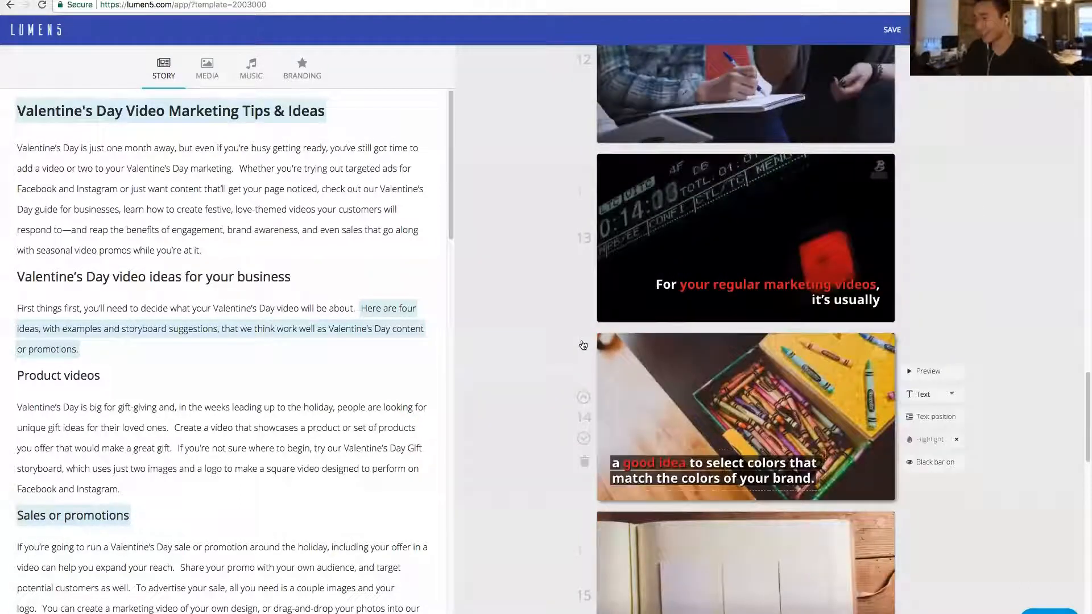
scroll(560, 371, down, 15)
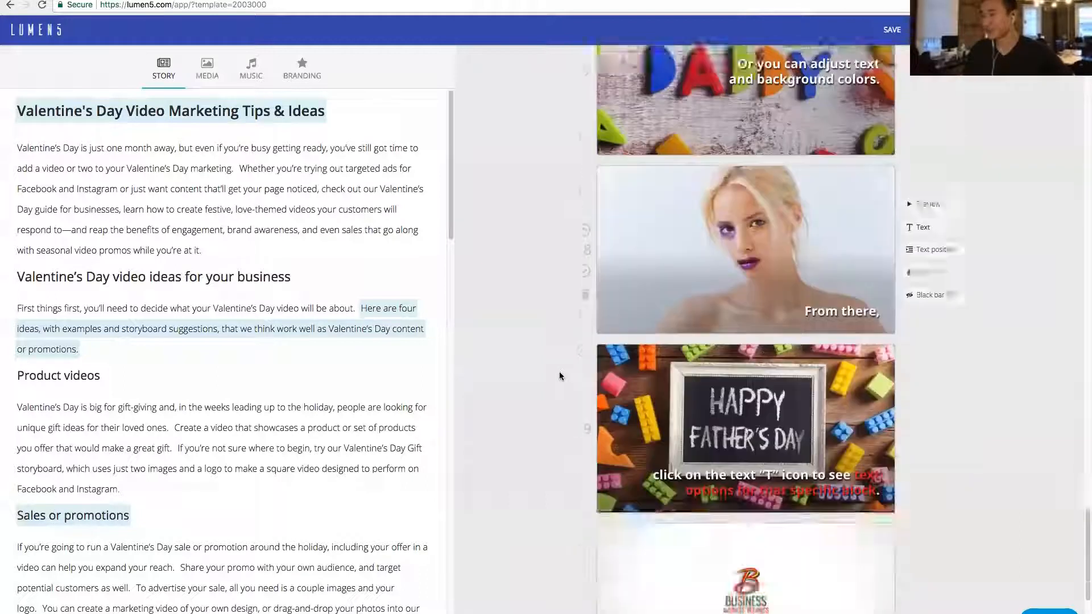
scroll(561, 375, up, 9)
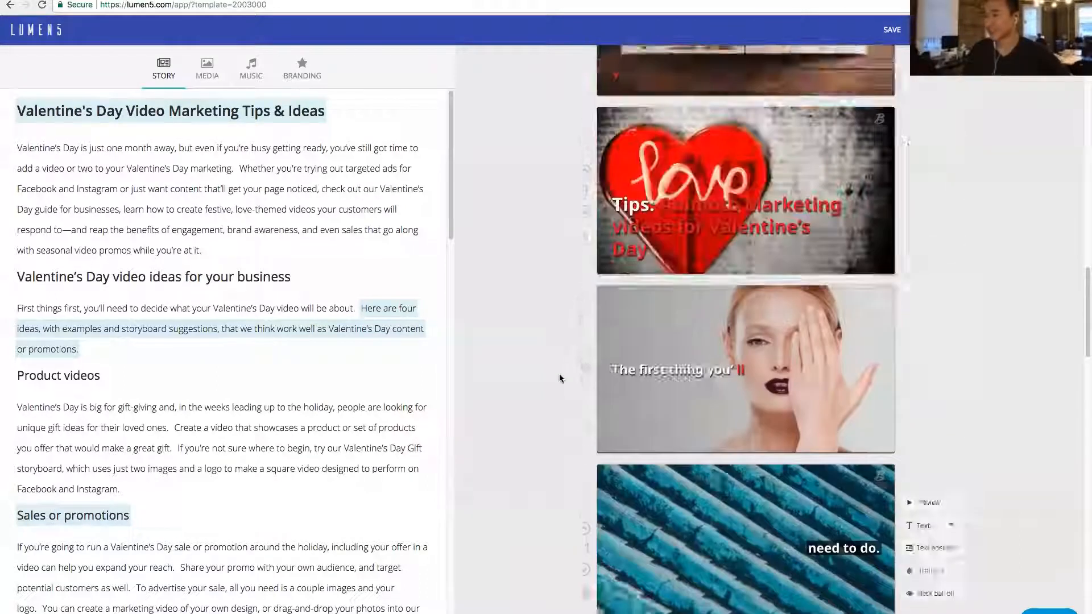
scroll(561, 377, down, 8)
scroll(561, 377, down, 7)
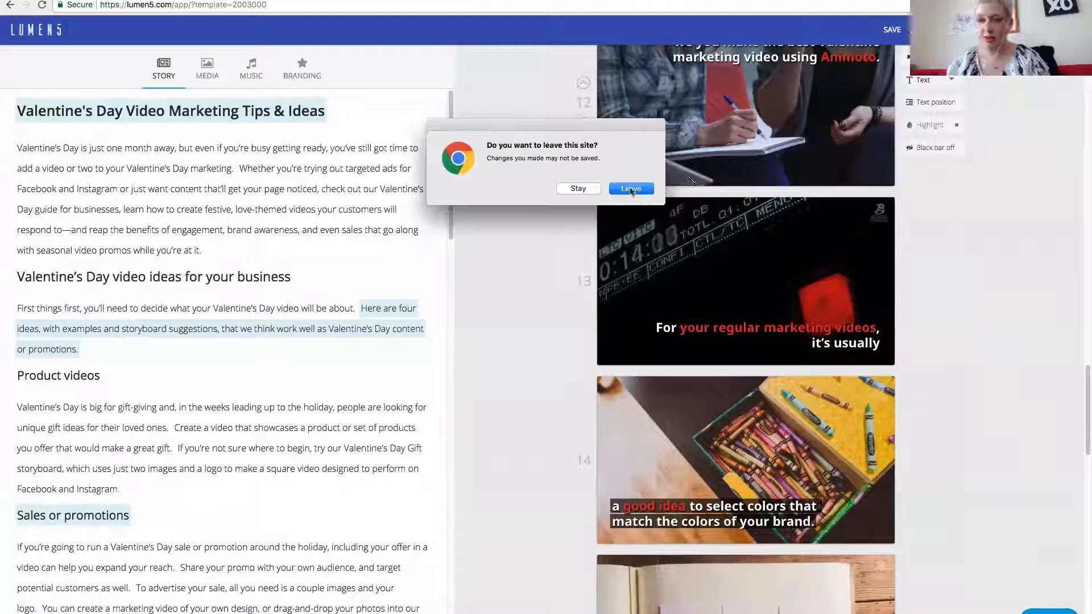
- Go to the dashboard's smart templates and look through the blog-based template groups from Blog – Vidyard down to Learn
click(629, 190)
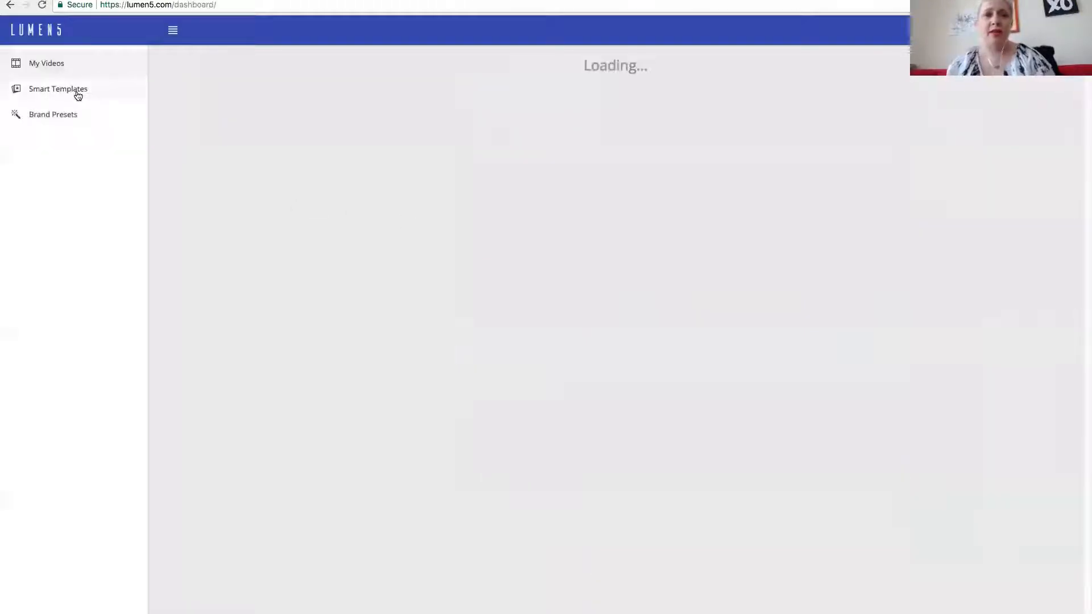
click(78, 93)
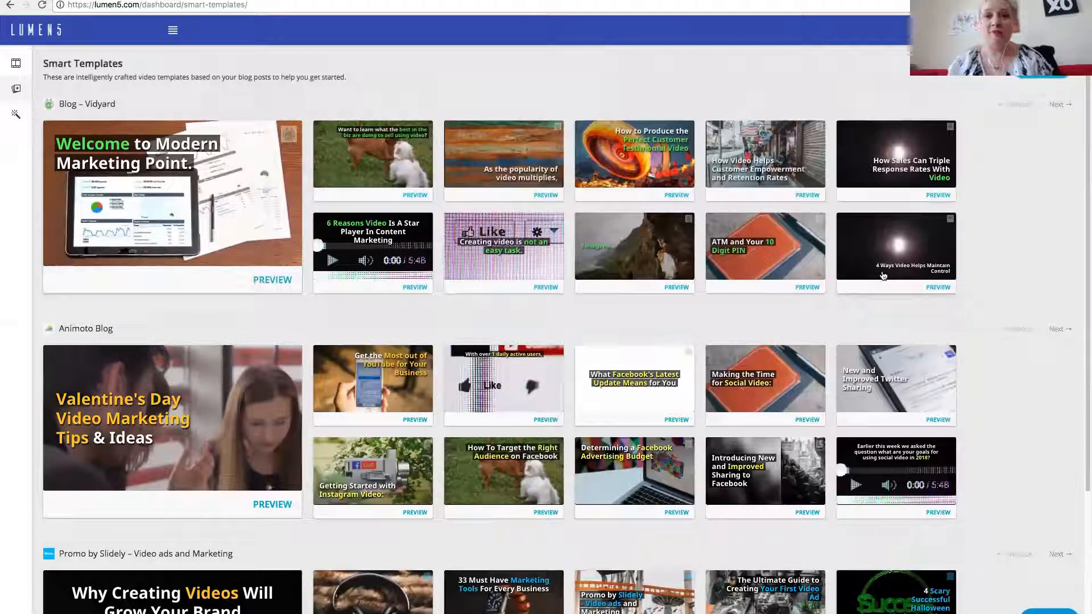
scroll(882, 276, down, 1)
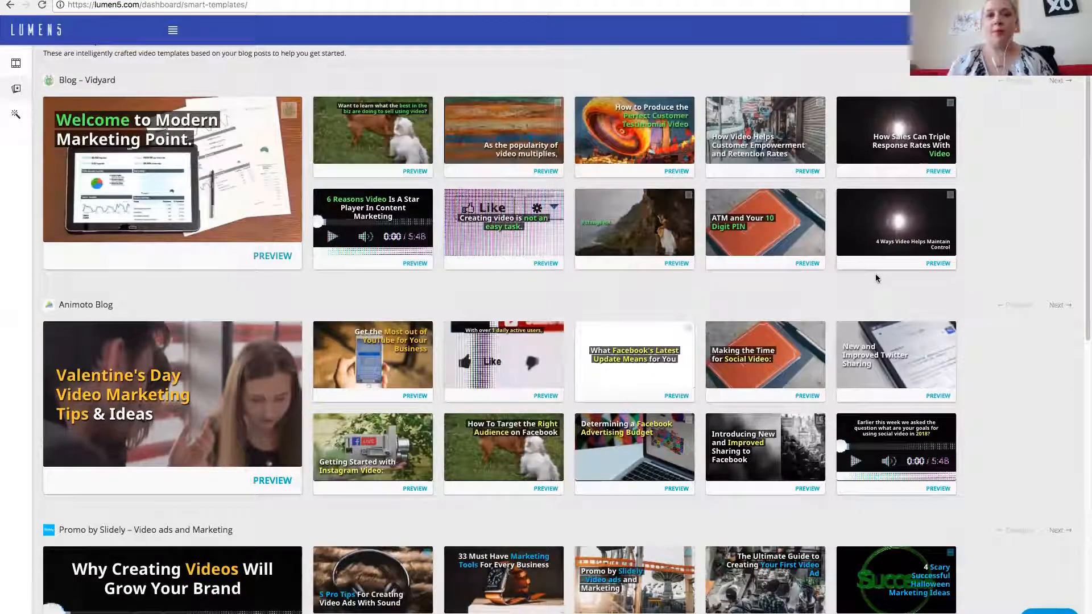
scroll(877, 278, down, 5)
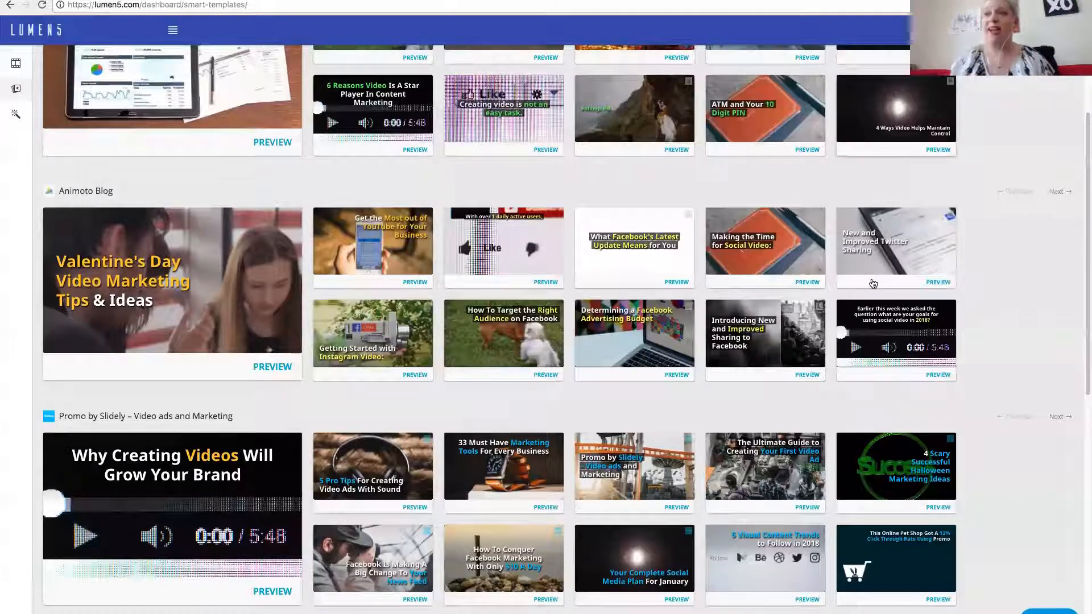
scroll(874, 279, down, 10)
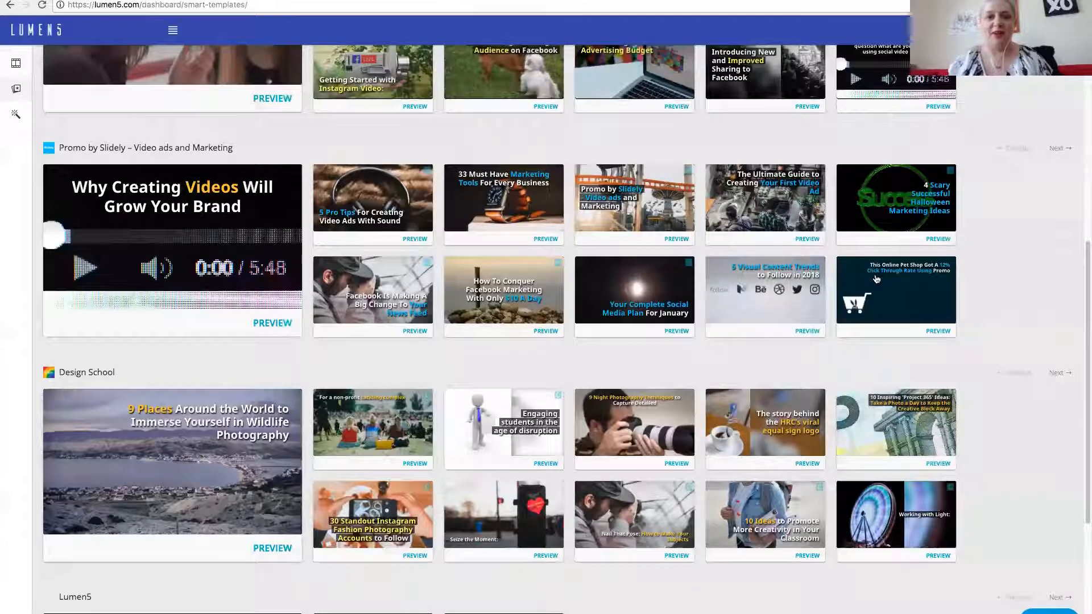
scroll(875, 279, down, 15)
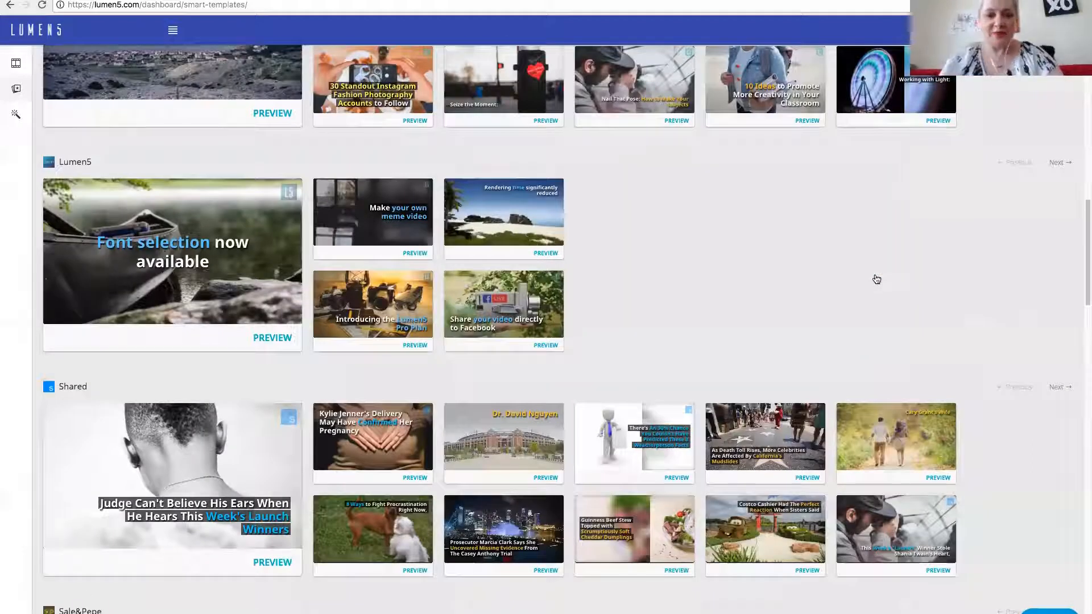
scroll(876, 279, down, 7)
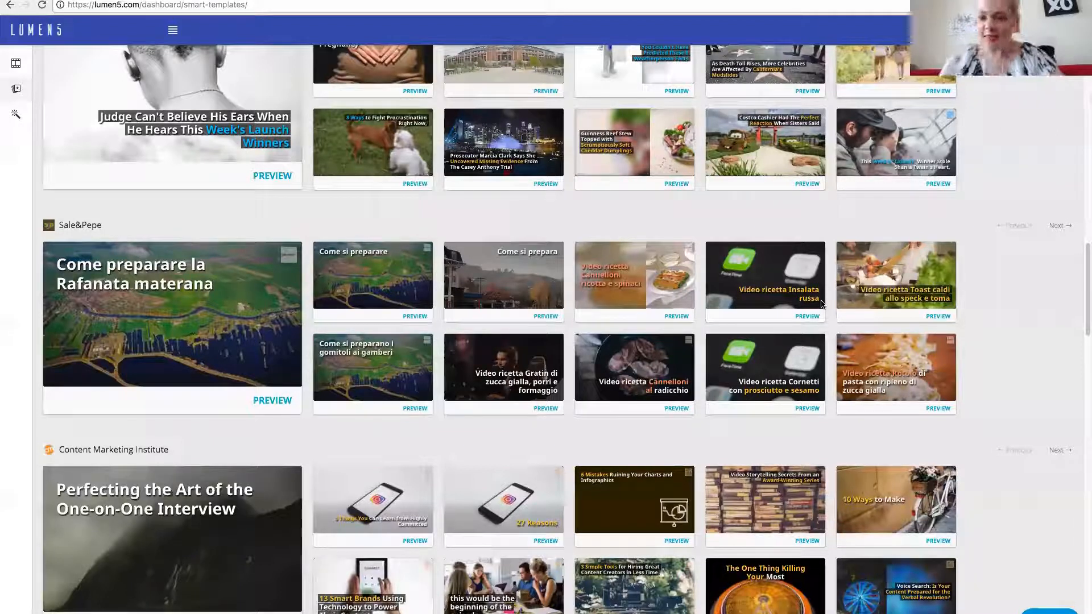
scroll(821, 301, down, 10)
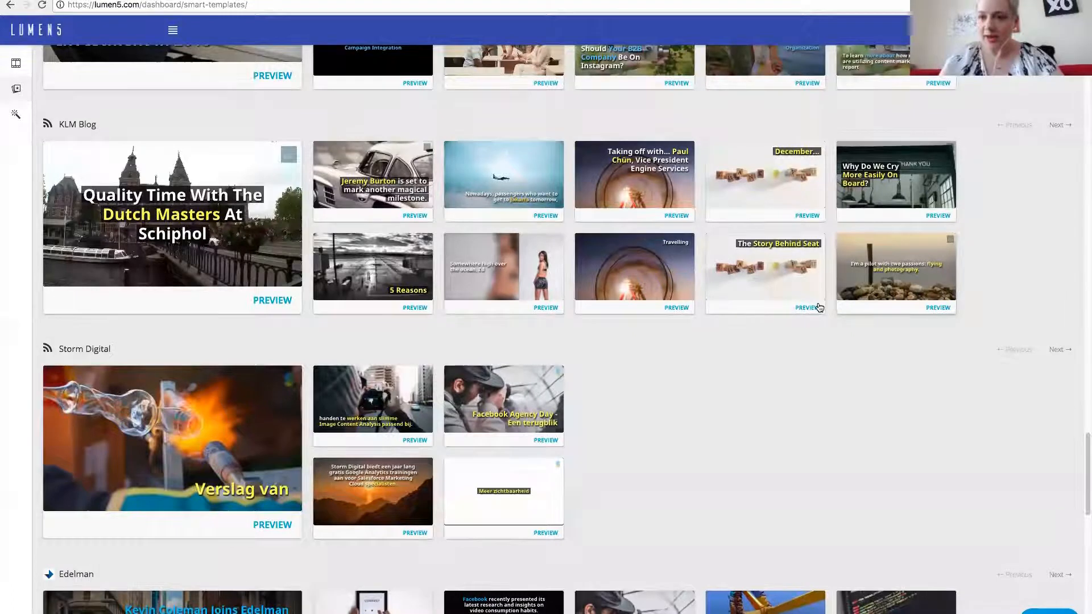
scroll(821, 303, down, 8)
scroll(818, 307, down, 1)
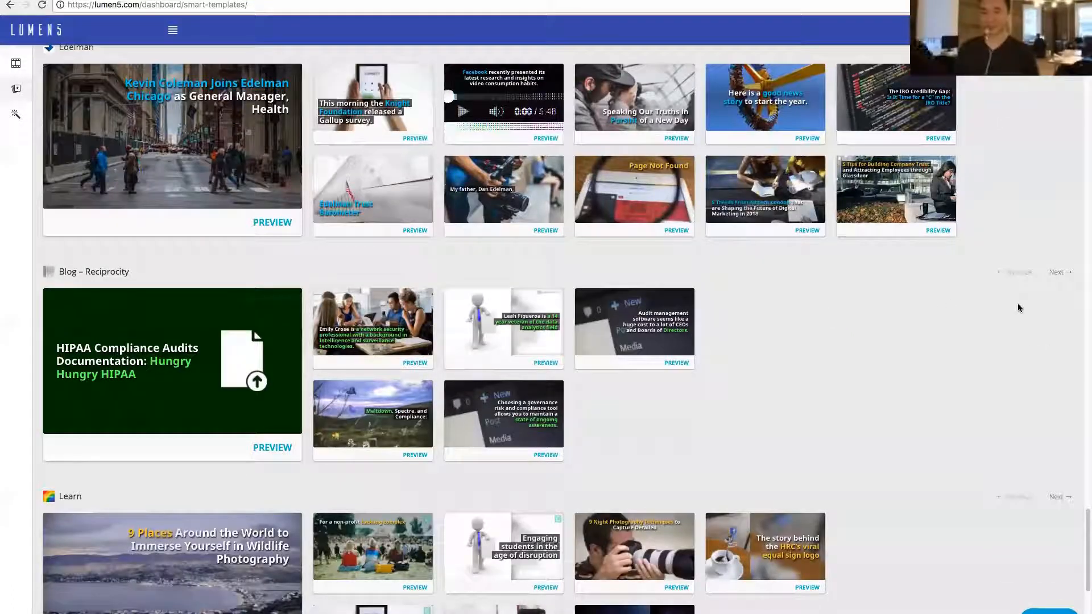
- Look back through the smart template groups, including KoMarketing, Onlinevideo.net, Starbene and Sale&Pepe, up to the start of the page
scroll(1017, 307, up, 12)
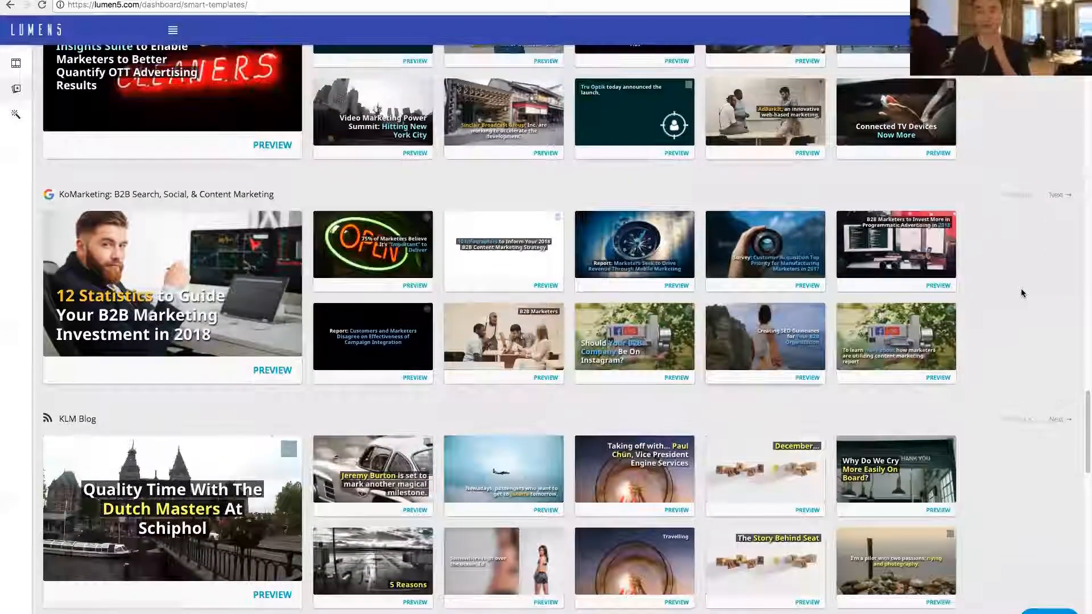
scroll(1022, 292, up, 1)
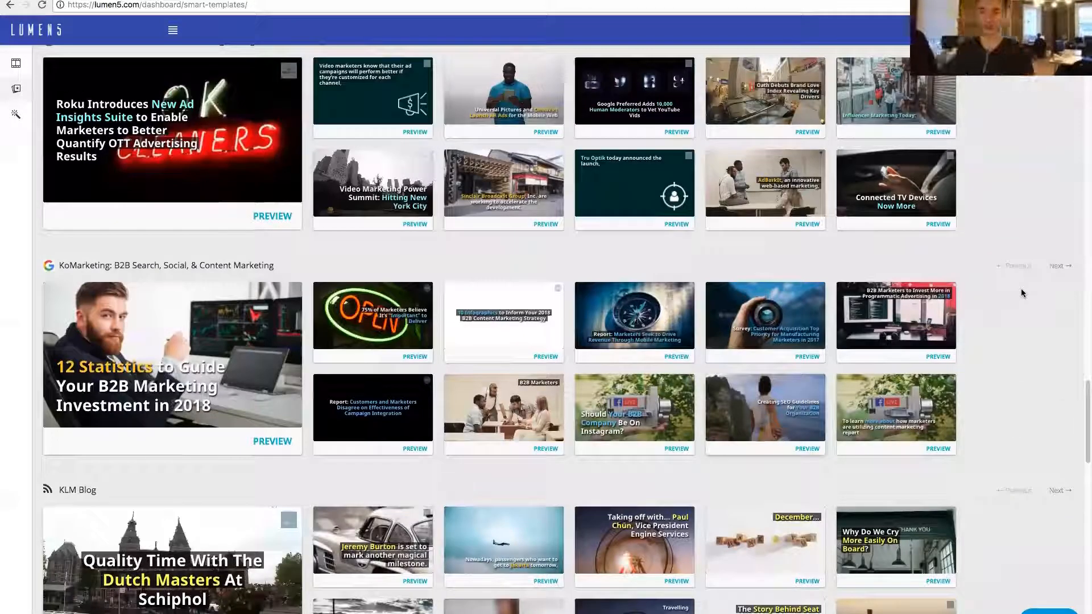
scroll(1022, 293, up, 2)
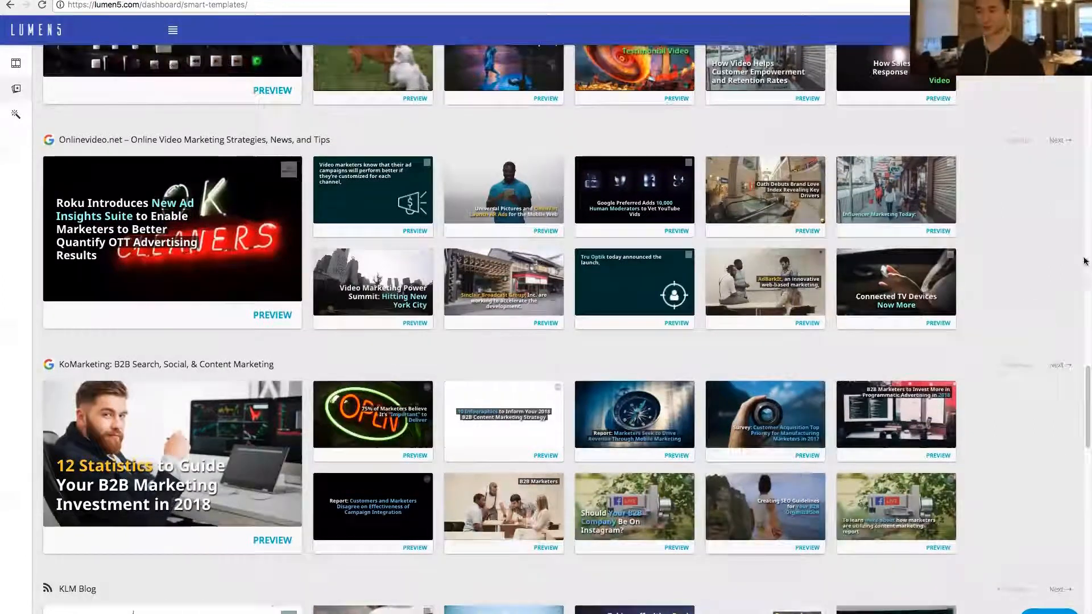
scroll(1022, 292, up, 2)
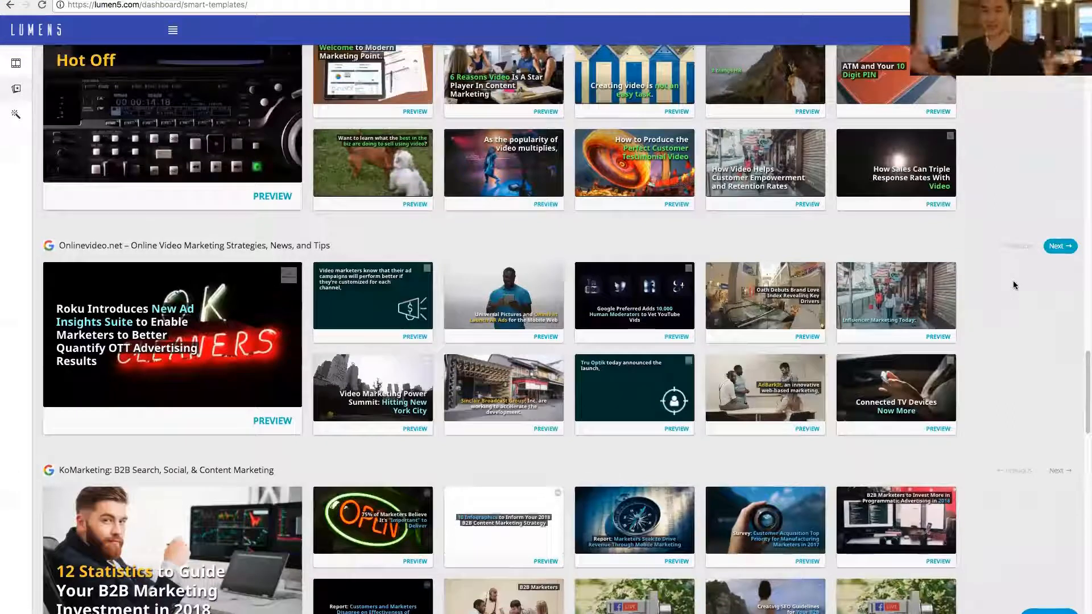
scroll(1015, 291, up, 1)
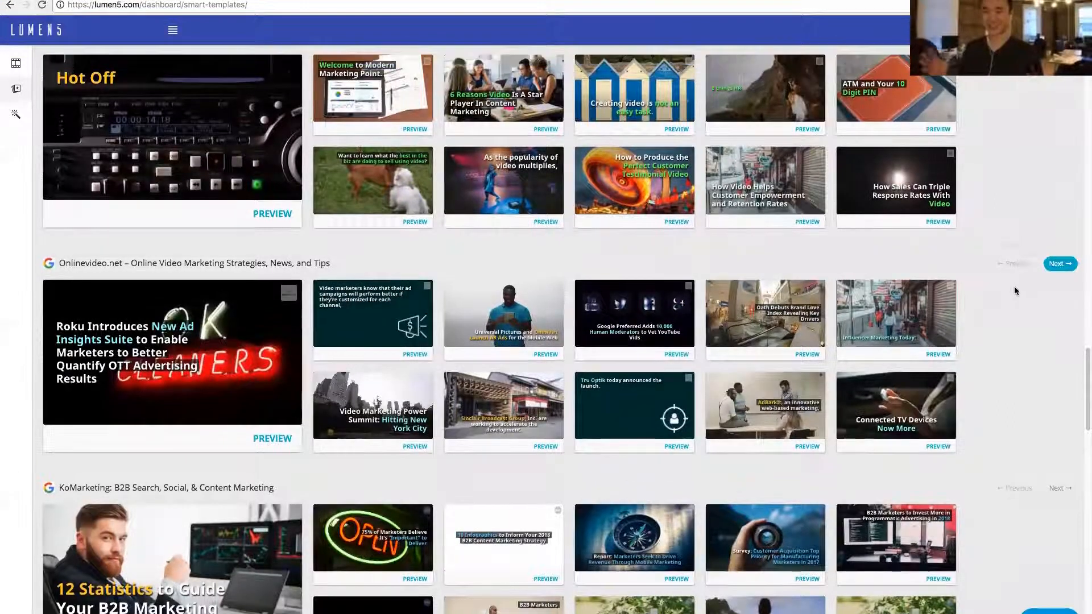
scroll(1001, 288, down, 2)
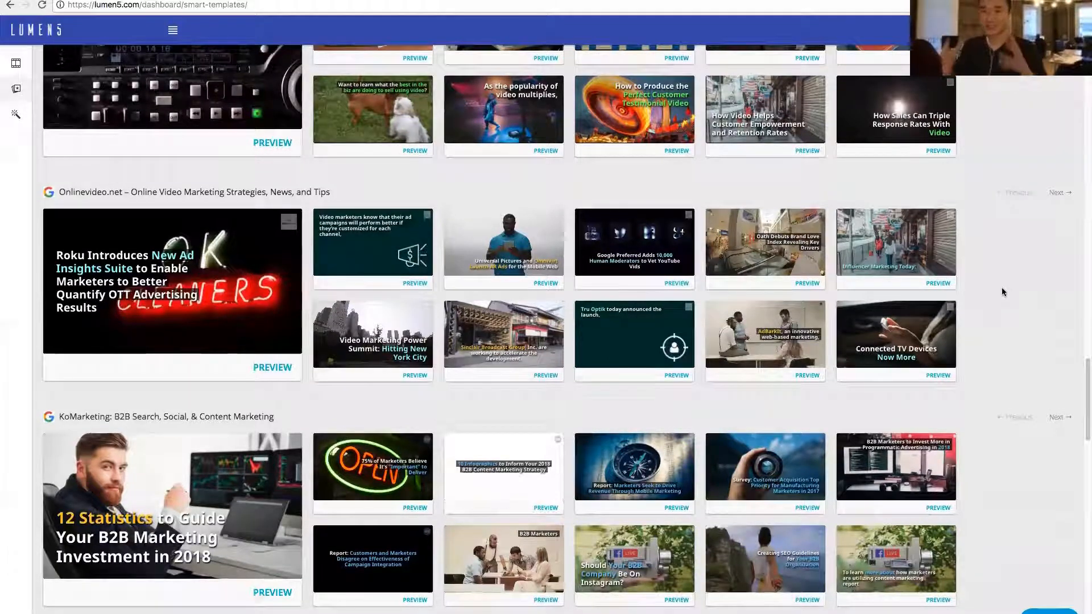
scroll(1001, 288, up, 10)
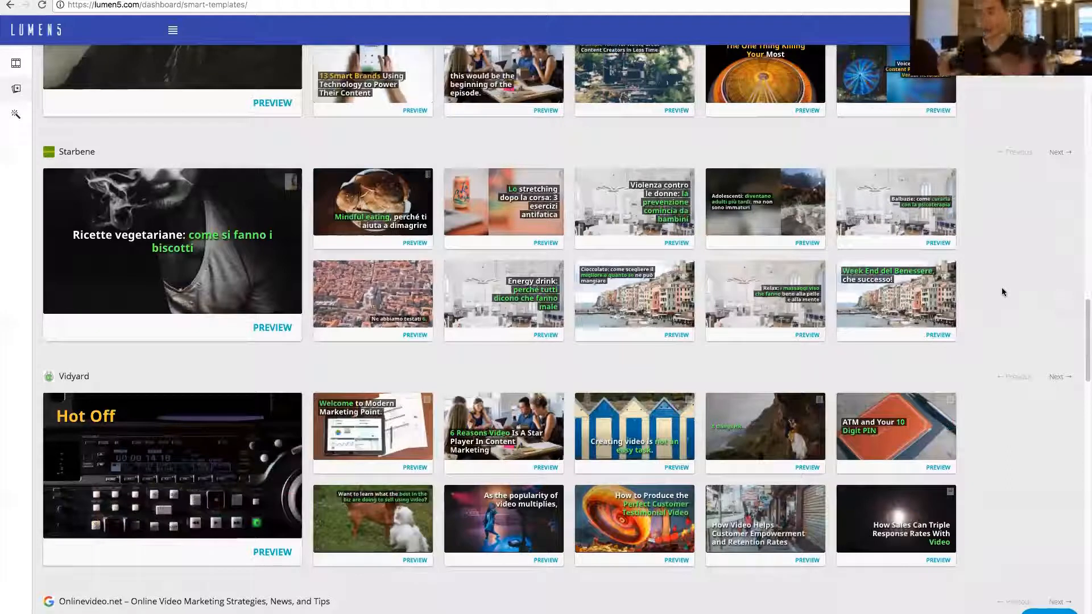
scroll(1001, 288, up, 12)
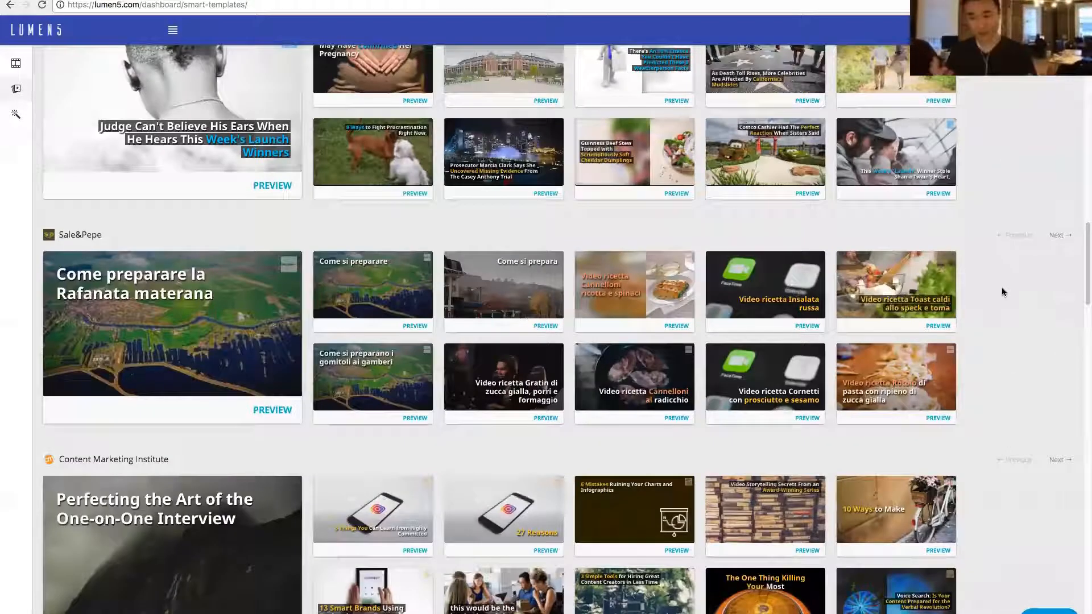
scroll(1001, 288, up, 10)
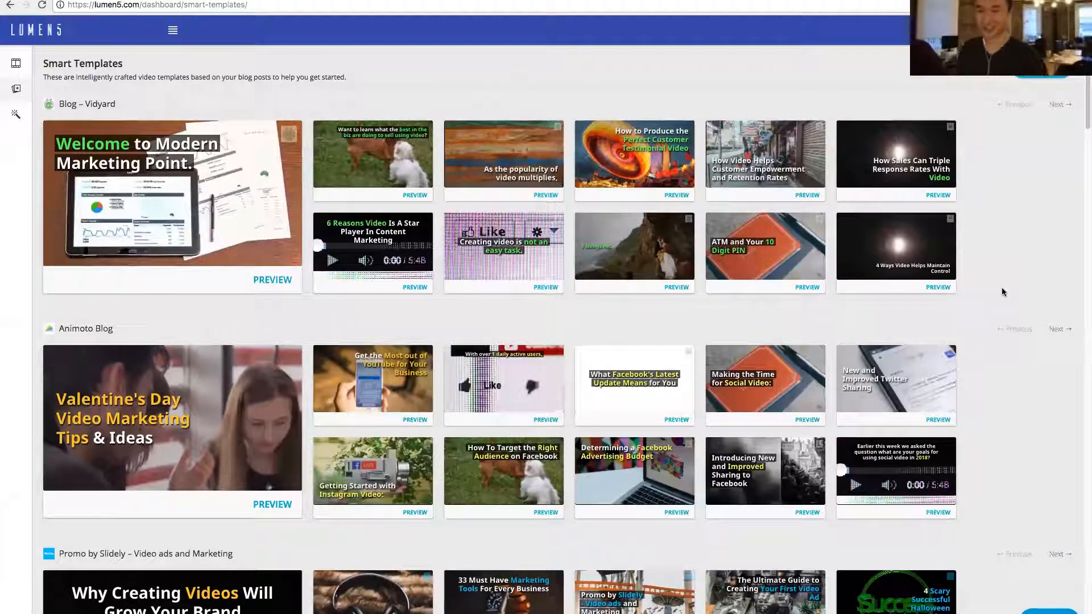
- Go to the brand presets and examine the saved settings of the Edelman, Starbene and Shared.com presets
click(17, 119)
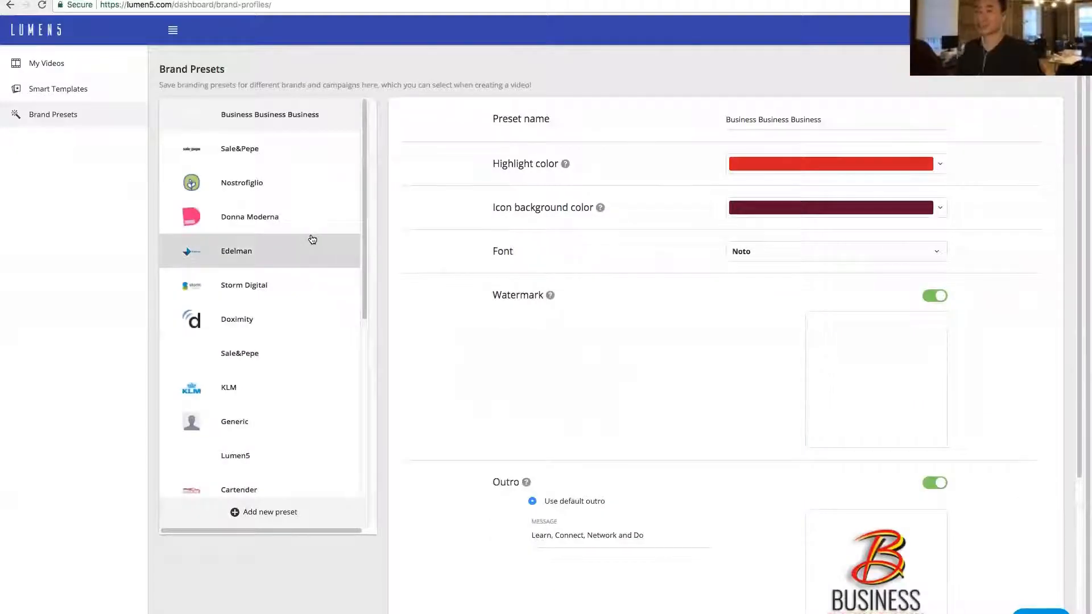
scroll(313, 244, down, 8)
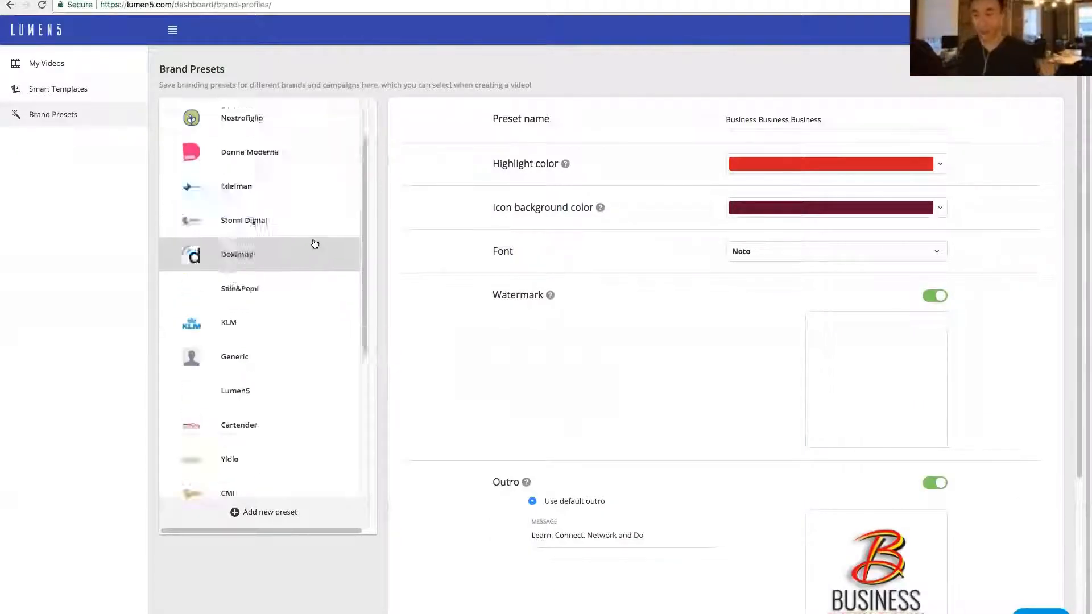
scroll(309, 249, up, 5)
scroll(308, 261, up, 4)
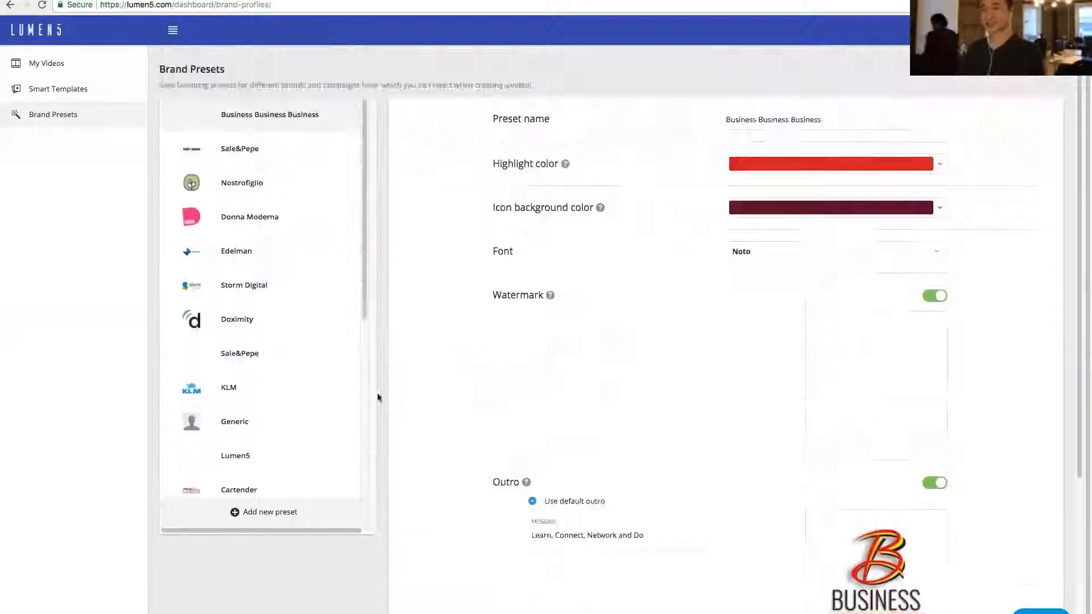
click(280, 259)
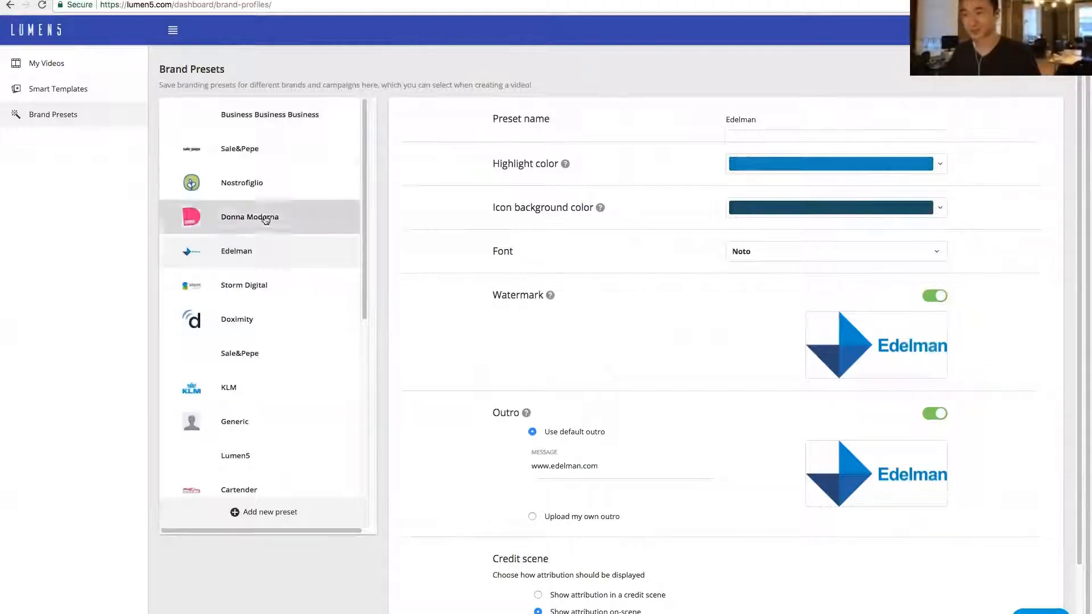
scroll(275, 323, down, 5)
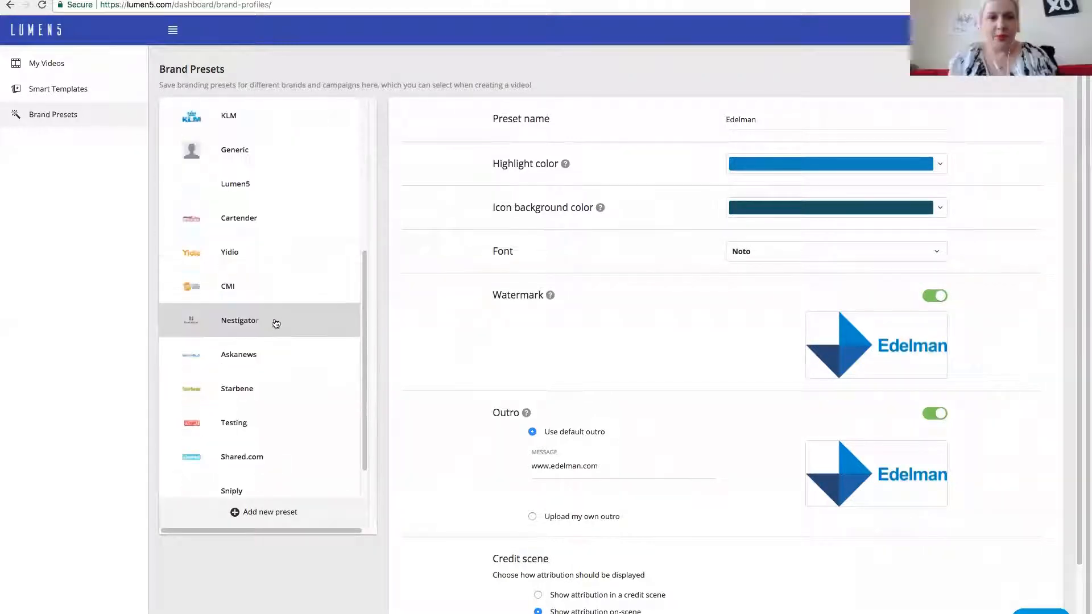
click(259, 402)
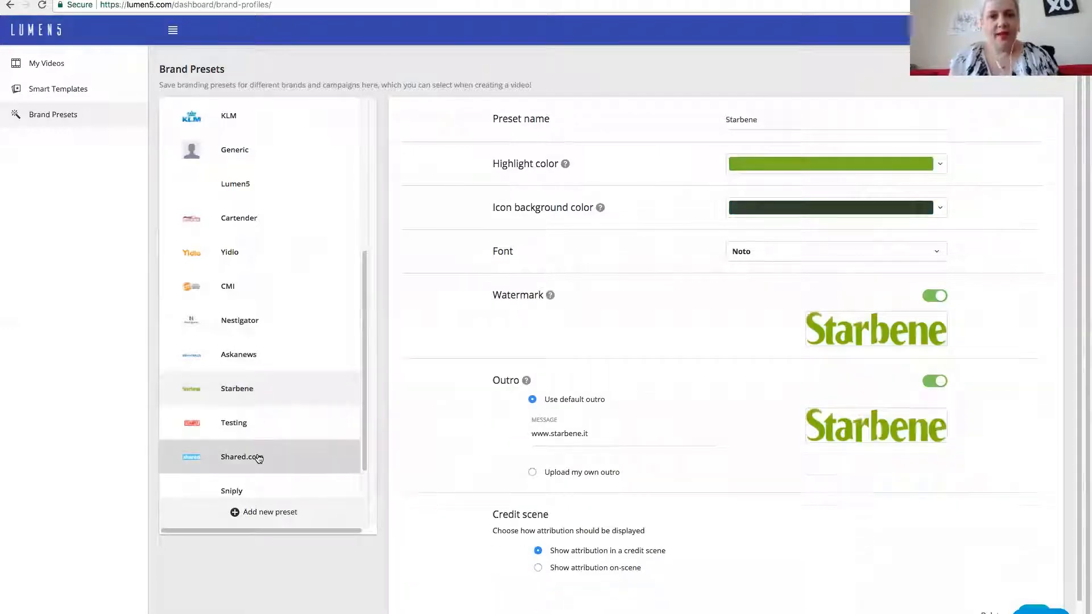
click(257, 456)
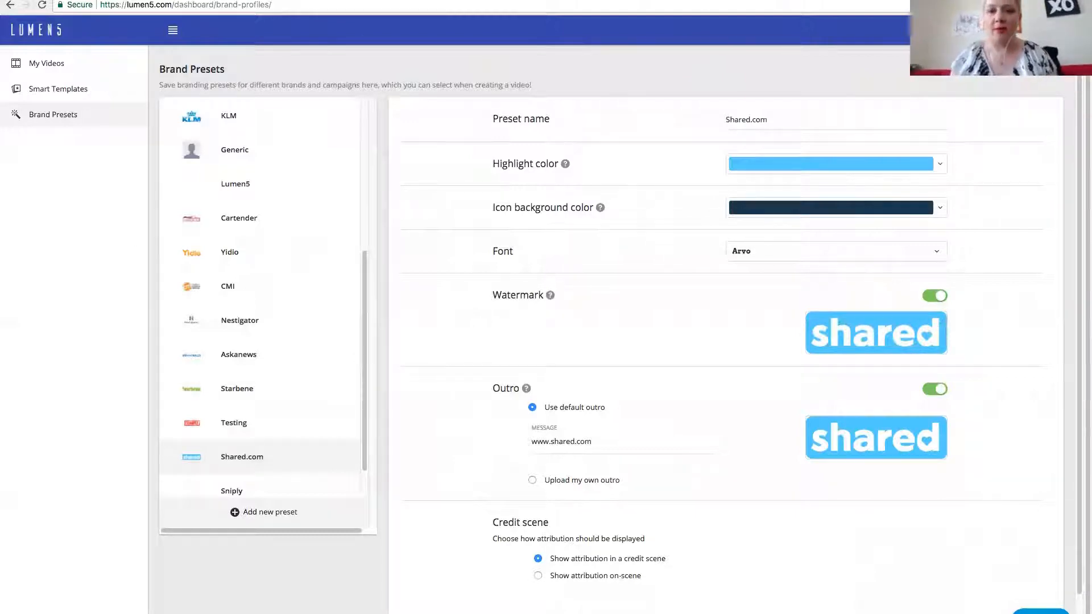
- Switch to the Lumen5 homepage and examine the section on automated video creation with A.I
key(ctrl+shift+Tab)
key(ctrl+shift+Tab)
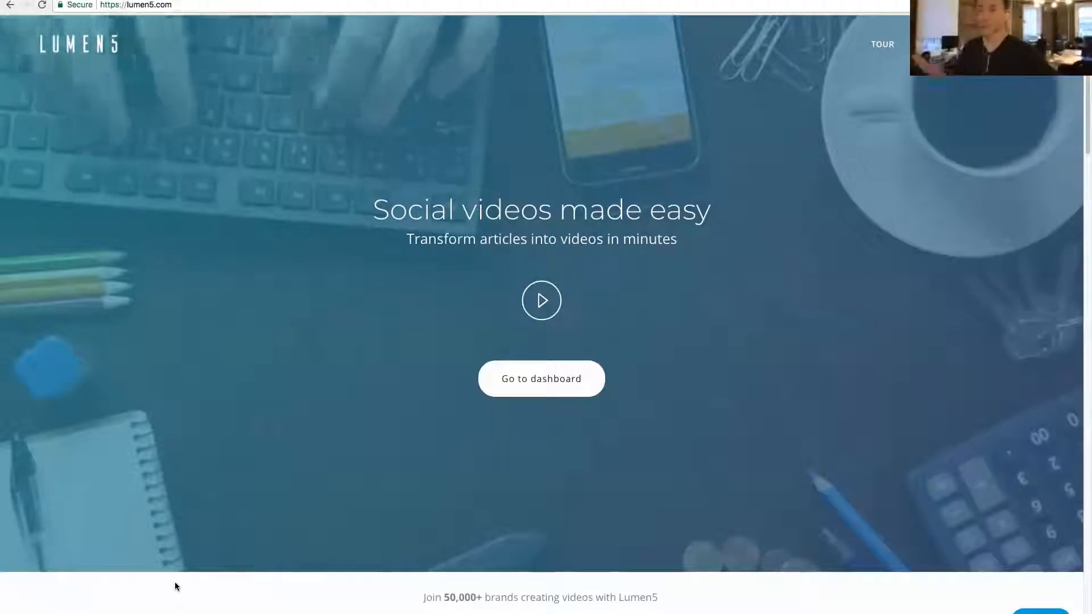
scroll(569, 341, down, 5)
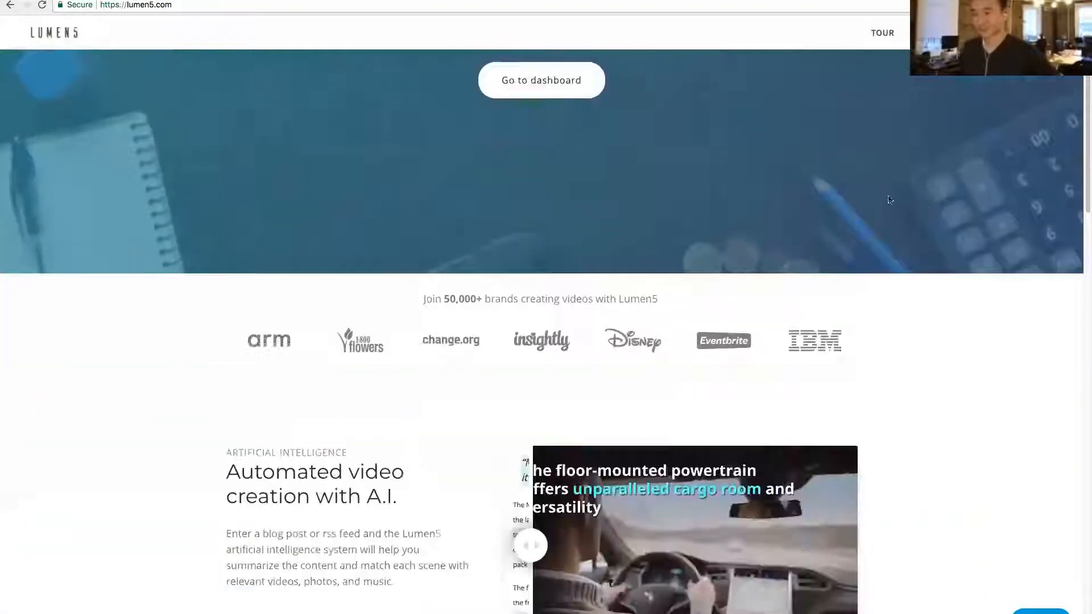
scroll(923, 200, down, 4)
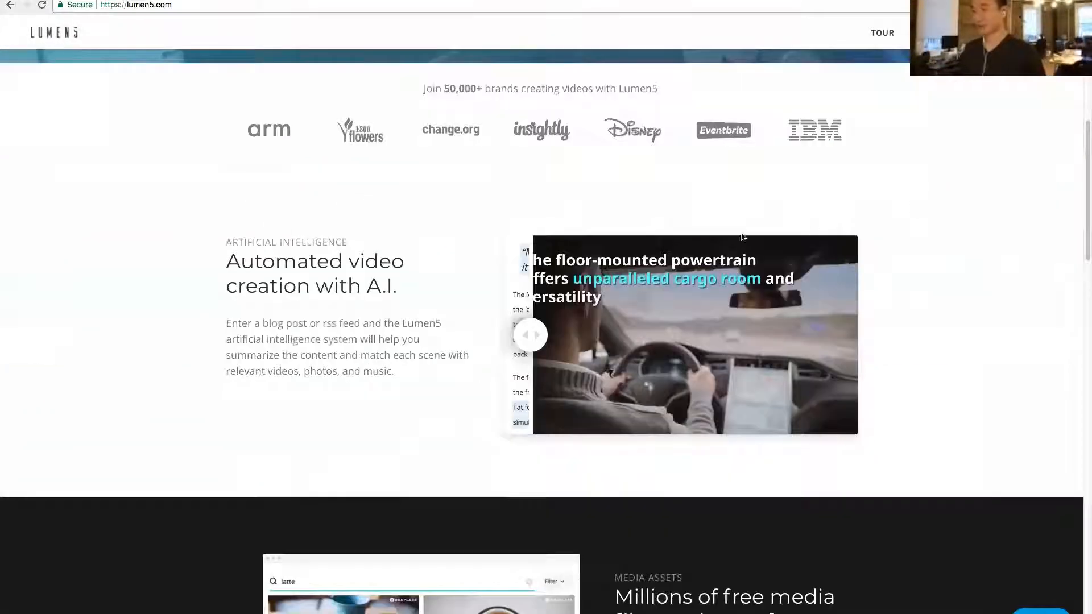
scroll(651, 251, down, 2)
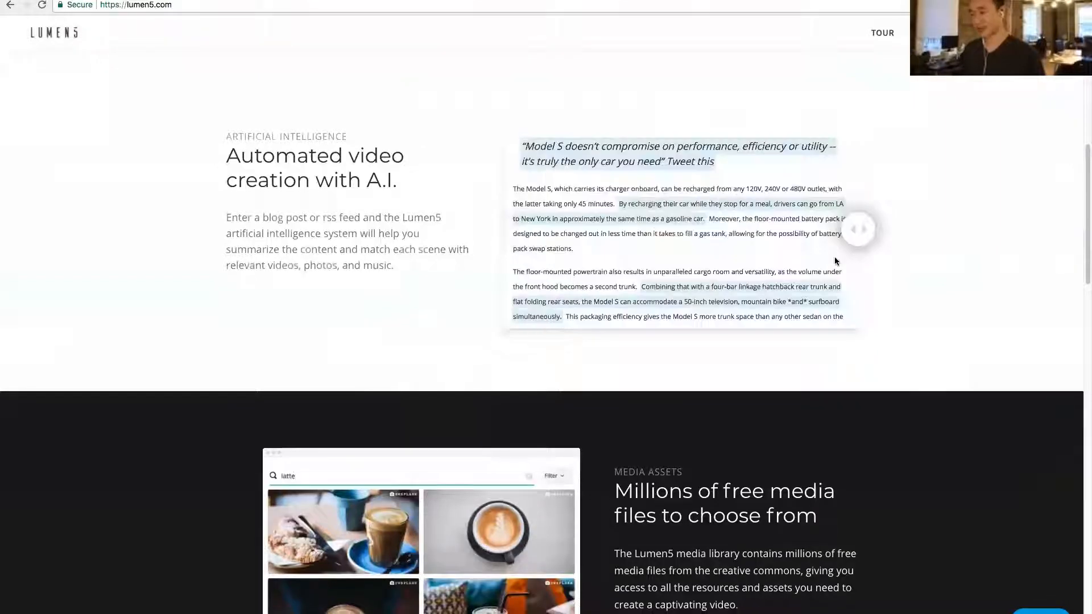
- Examine the homepage sections on free media assets, custom branding and video engagement statistics
scroll(881, 259, down, 1)
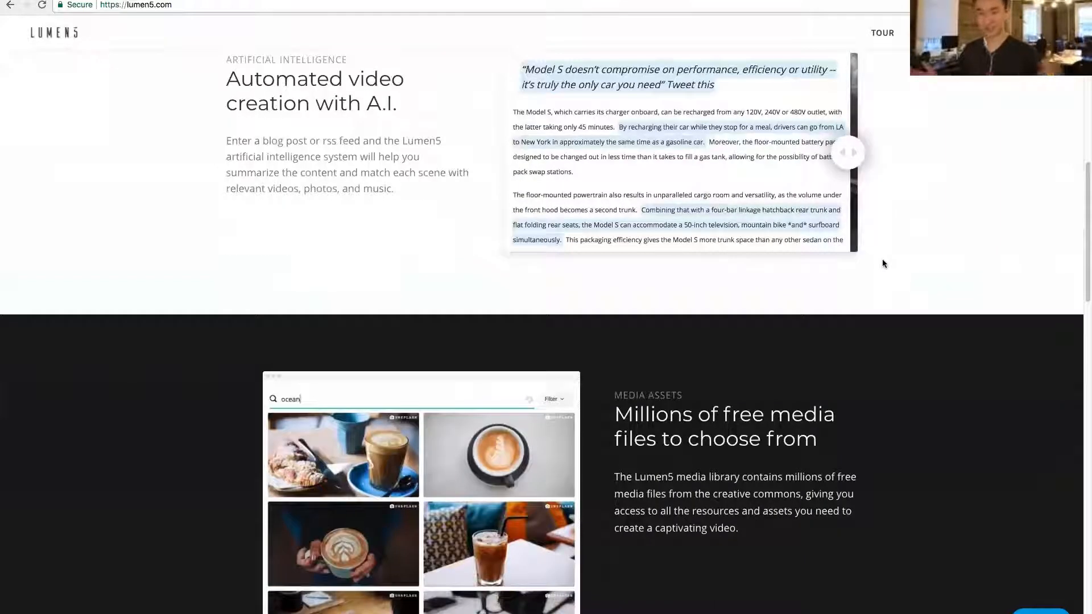
scroll(882, 258, down, 5)
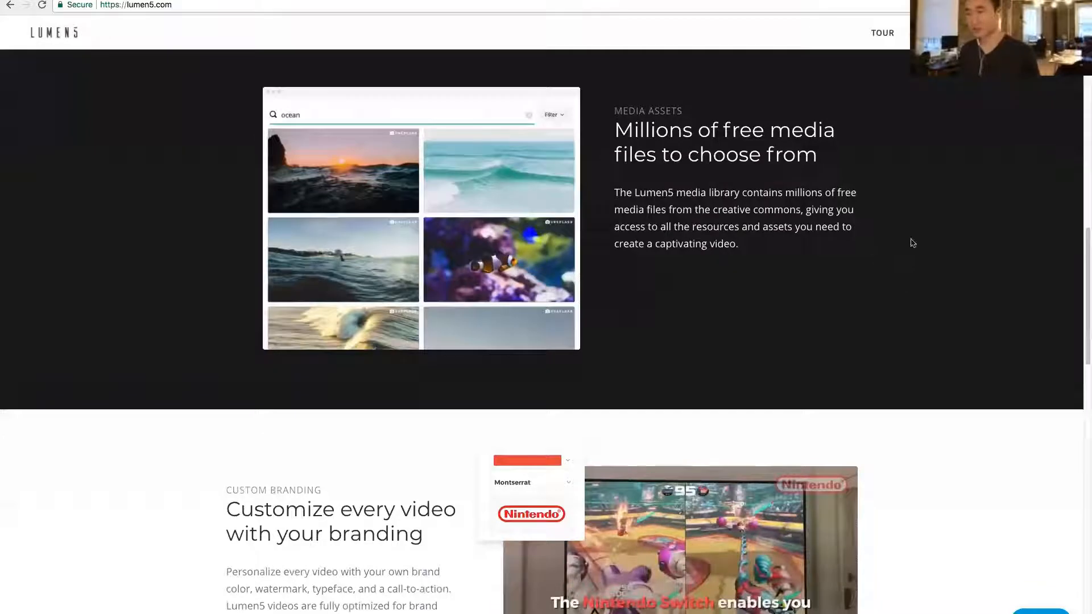
scroll(926, 241, down, 4)
scroll(926, 241, down, 2)
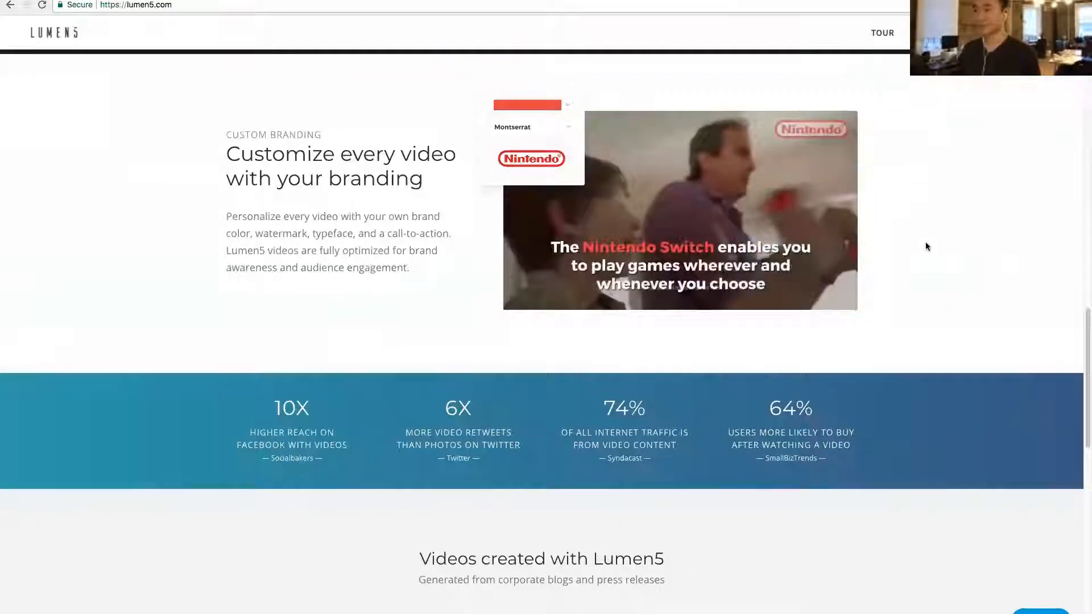
scroll(926, 241, up, 20)
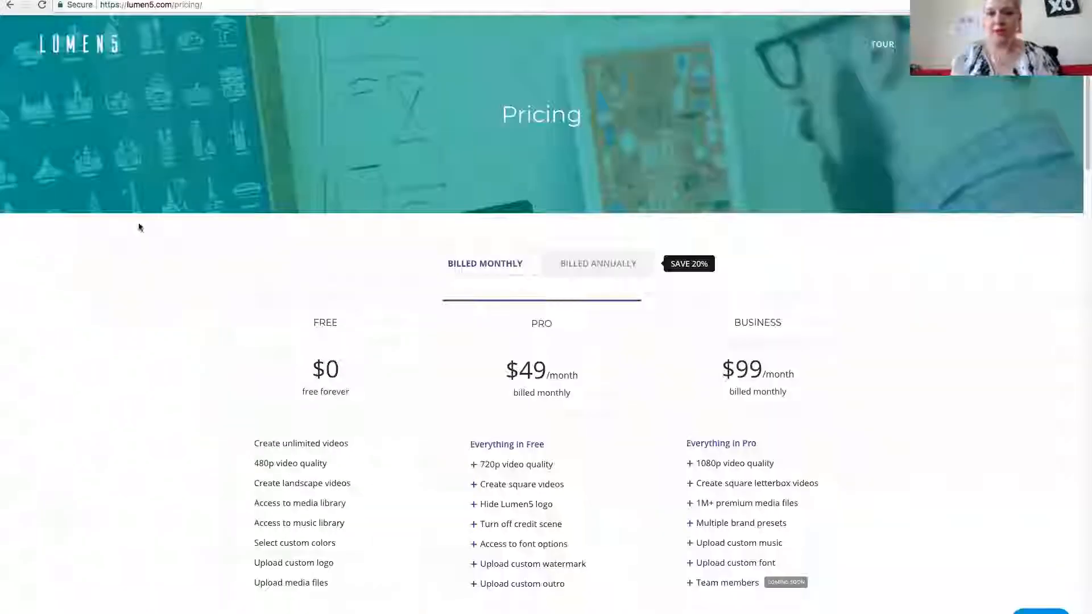
- Go to the Lumen5 pricing page and compare the features of the monthly Free, Pro and Business plans
scroll(63, 244, down, 3)
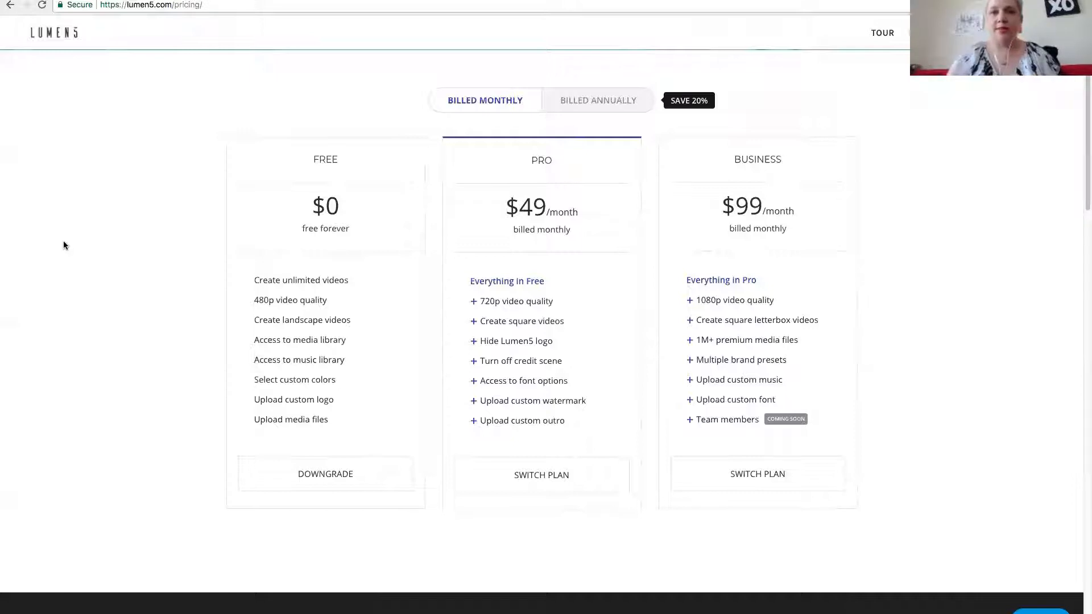
scroll(63, 245, up, 1)
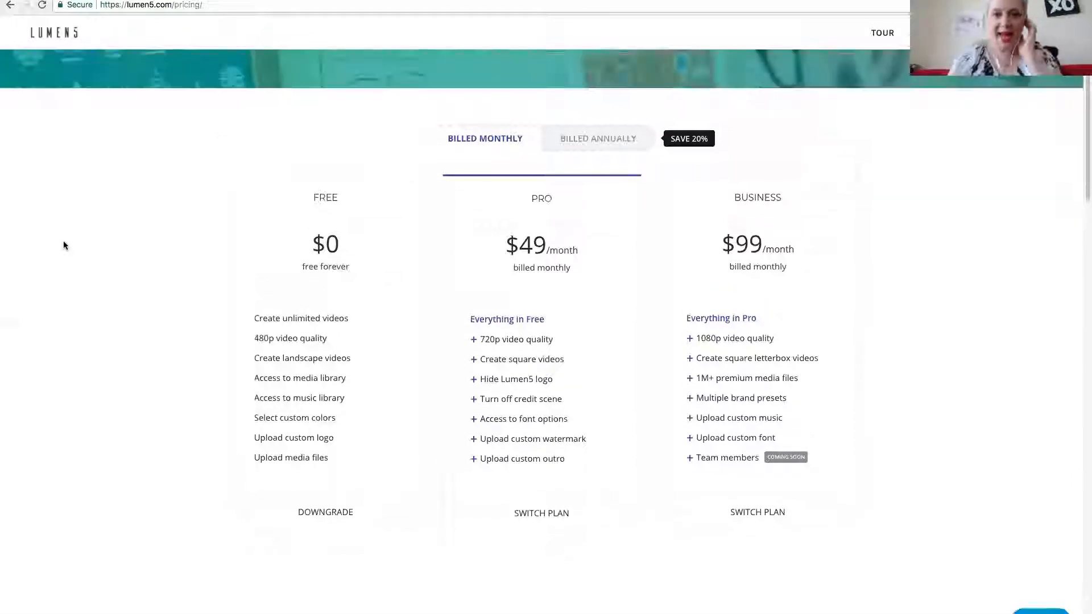
scroll(63, 245, up, 1)
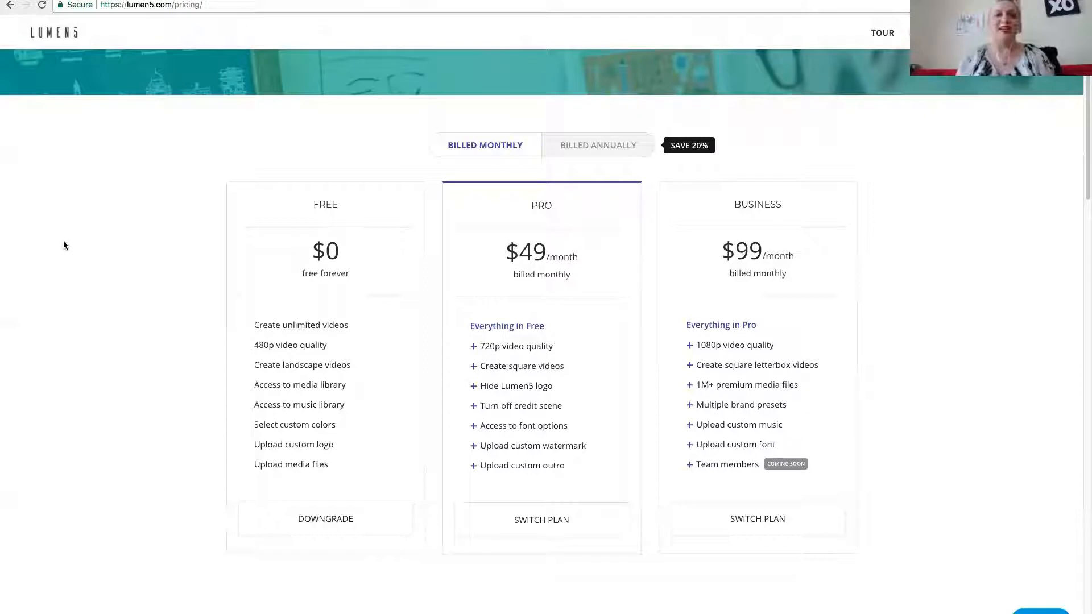